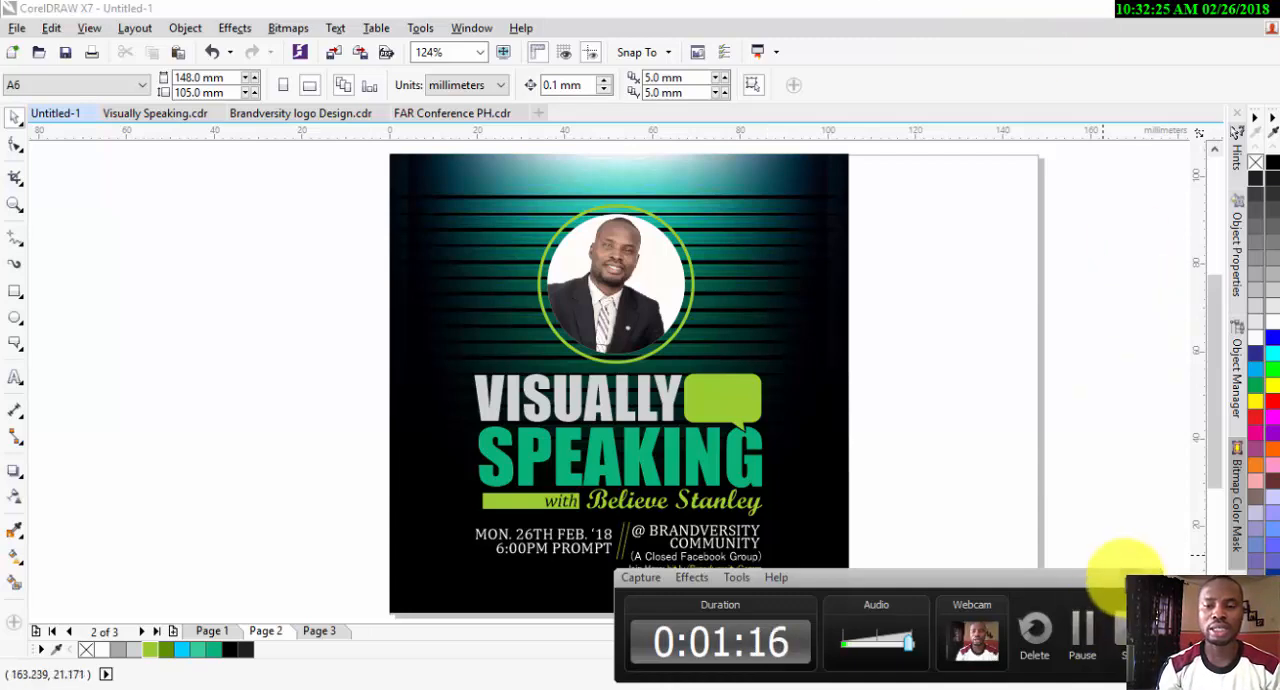
Step: On Page 1, draw a rectangle about 105 mm by 105 mm starting at the page's upper-left corner
click(1127, 578)
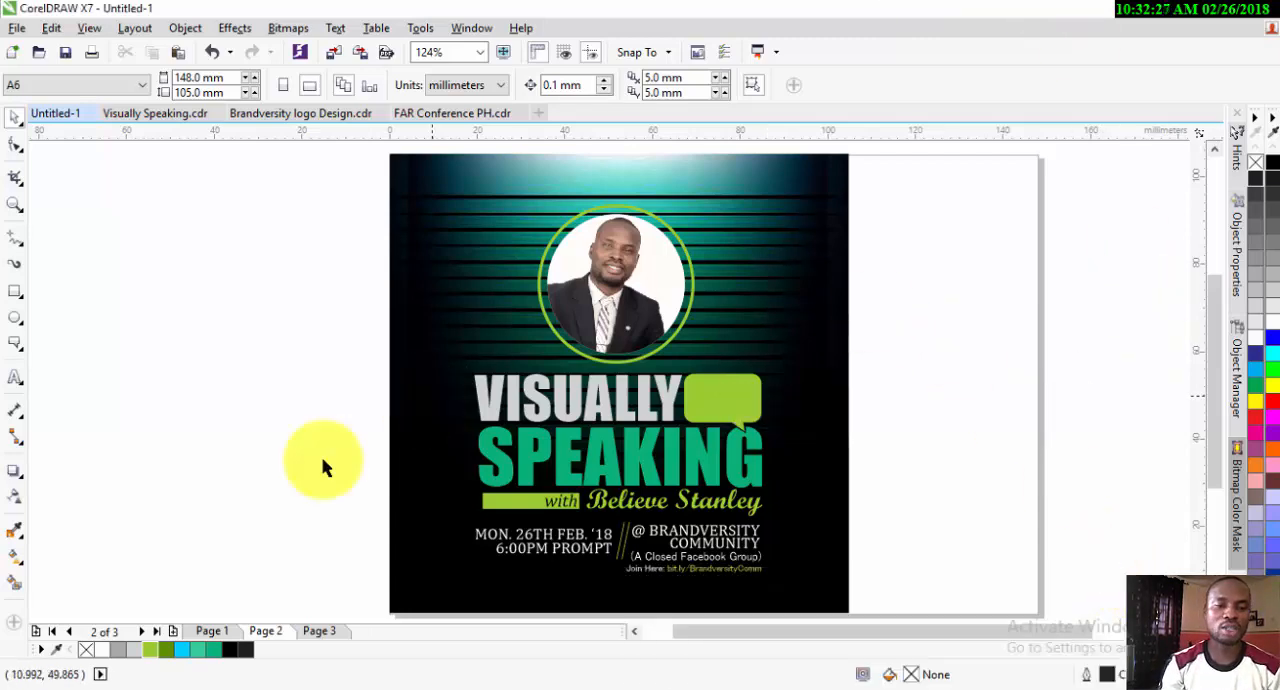
click(221, 631)
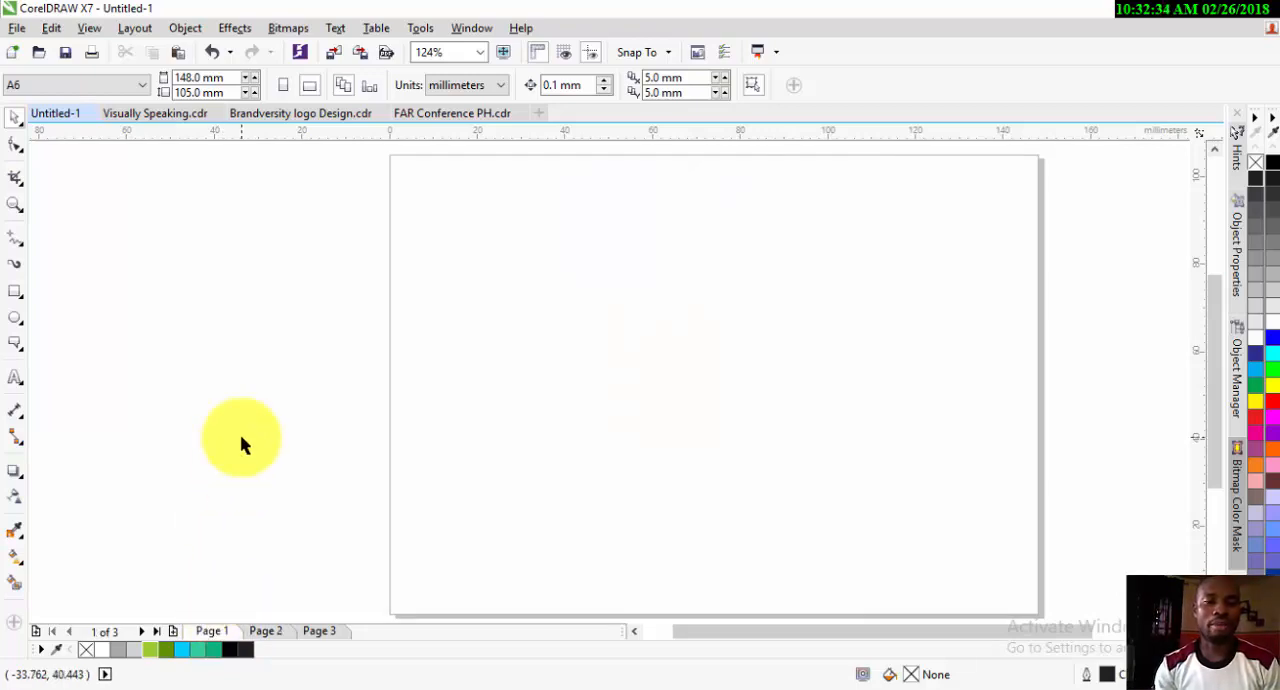
click(15, 291)
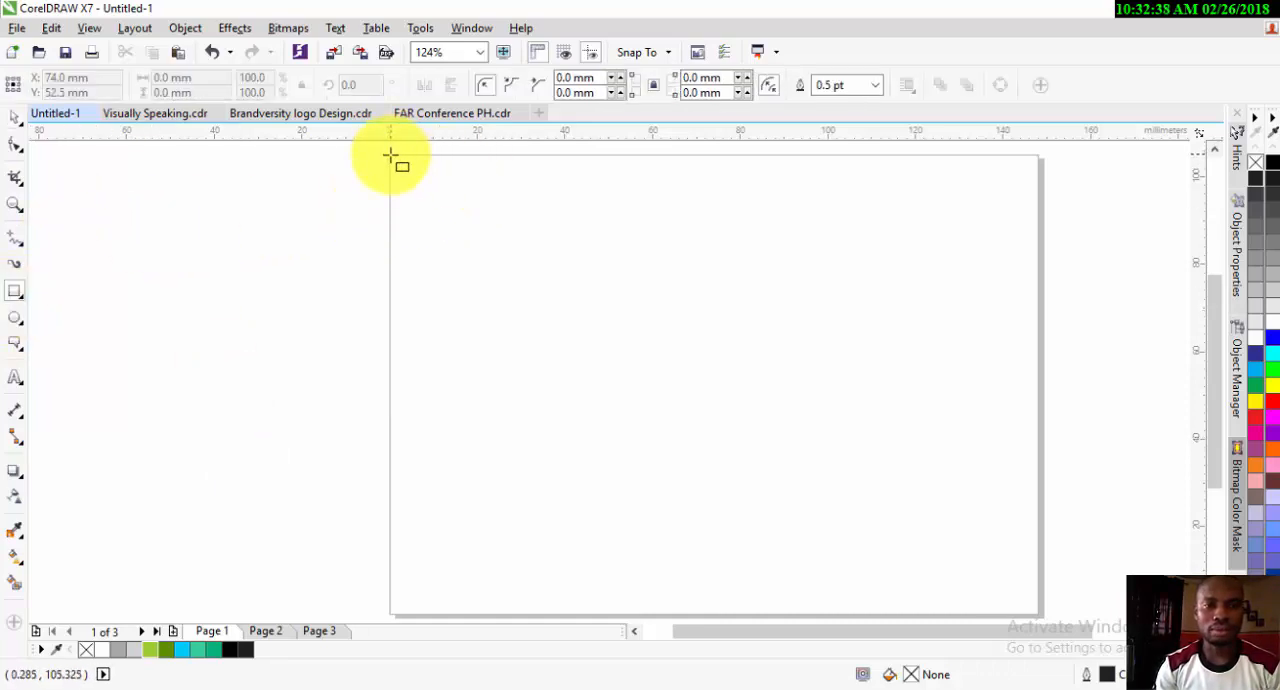
drag(390, 155, 848, 549)
key(F4)
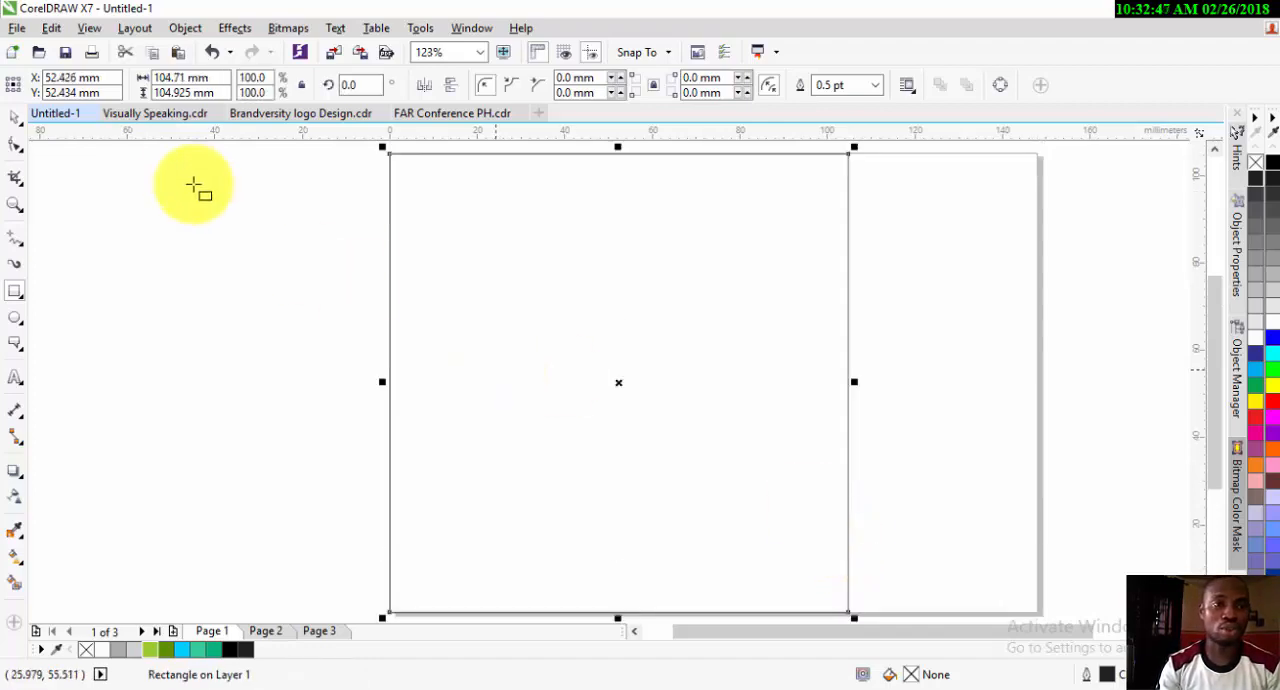
click(16, 120)
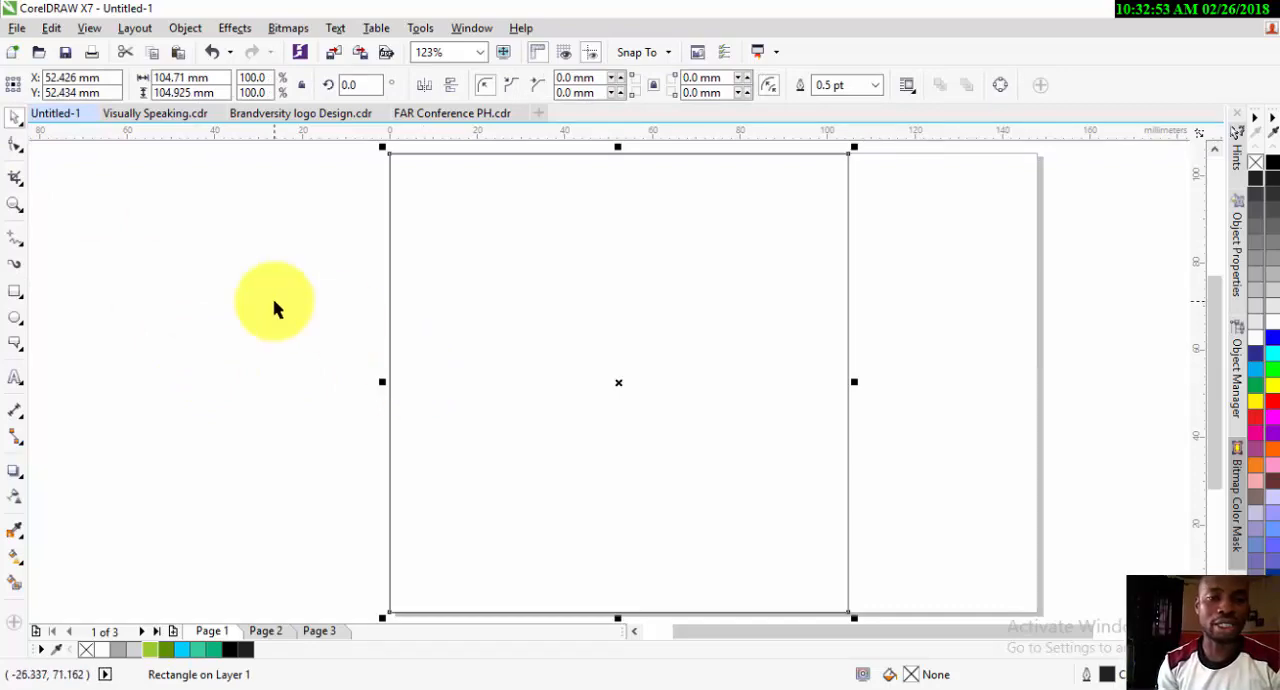
key(Escape)
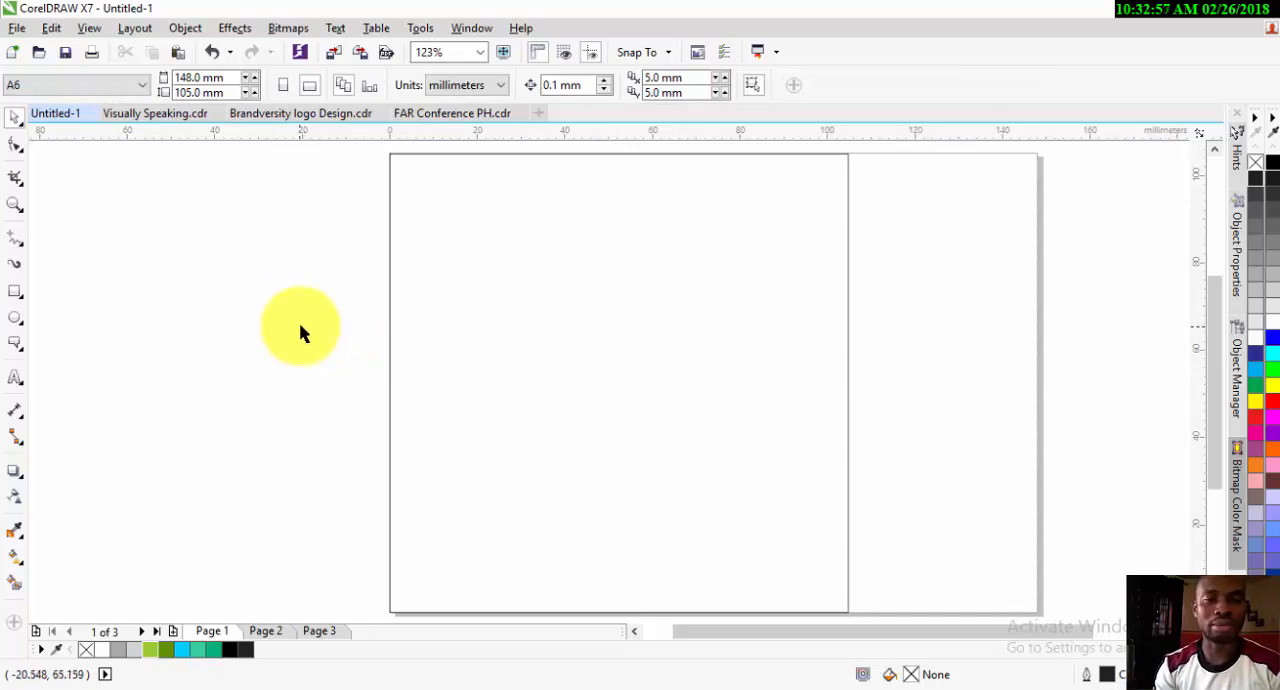
click(452, 352)
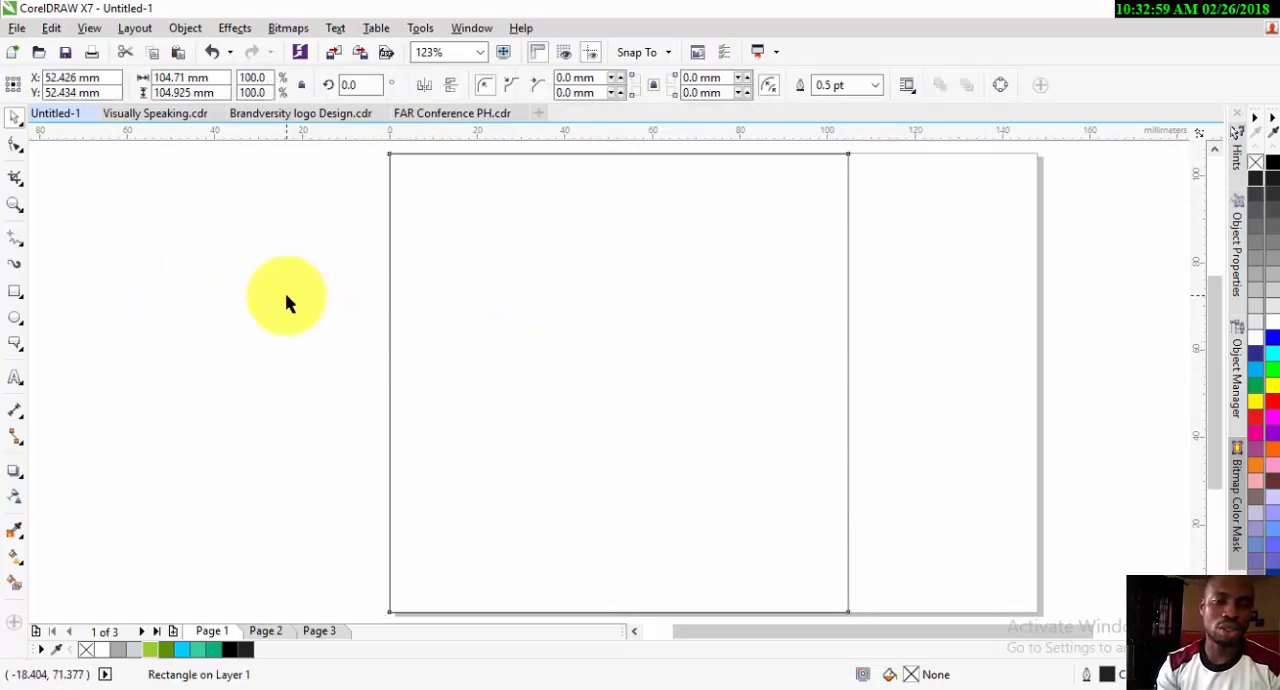
click(329, 340)
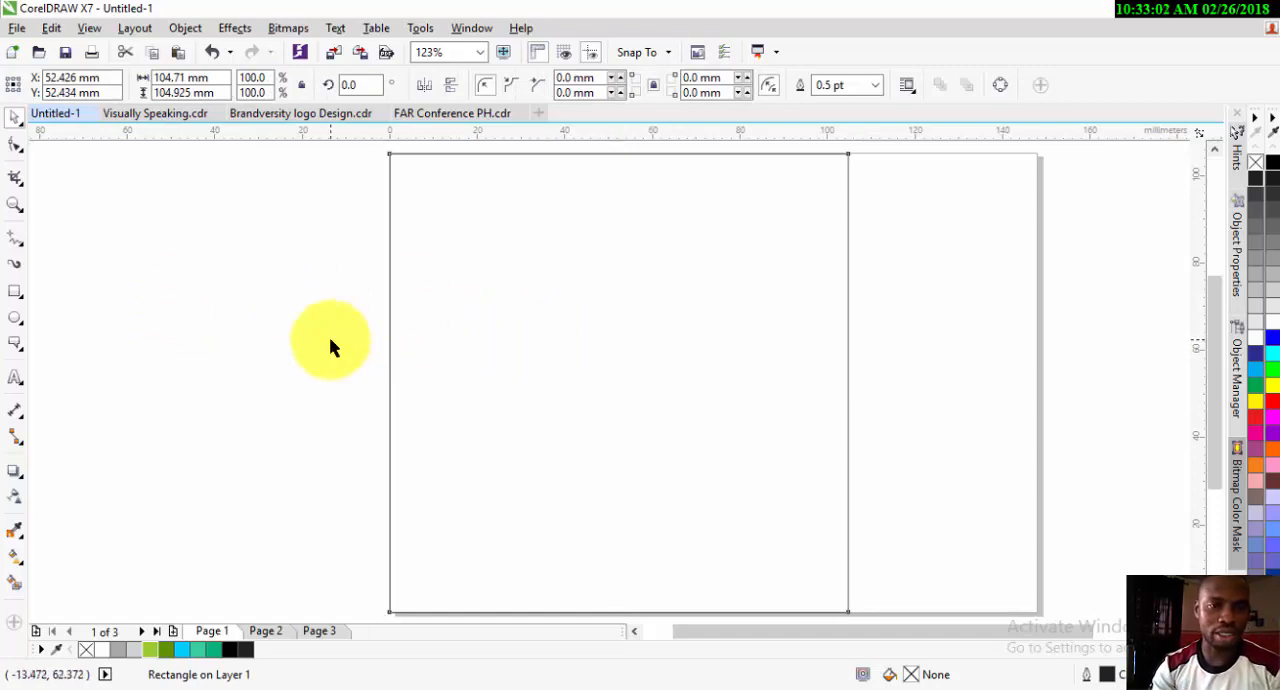
Step: Add the artistic text "VISUALLY SPEAKING" in capitals on two lines, placed just outside the square's left edge
click(15, 377)
click(193, 352)
text(visually )
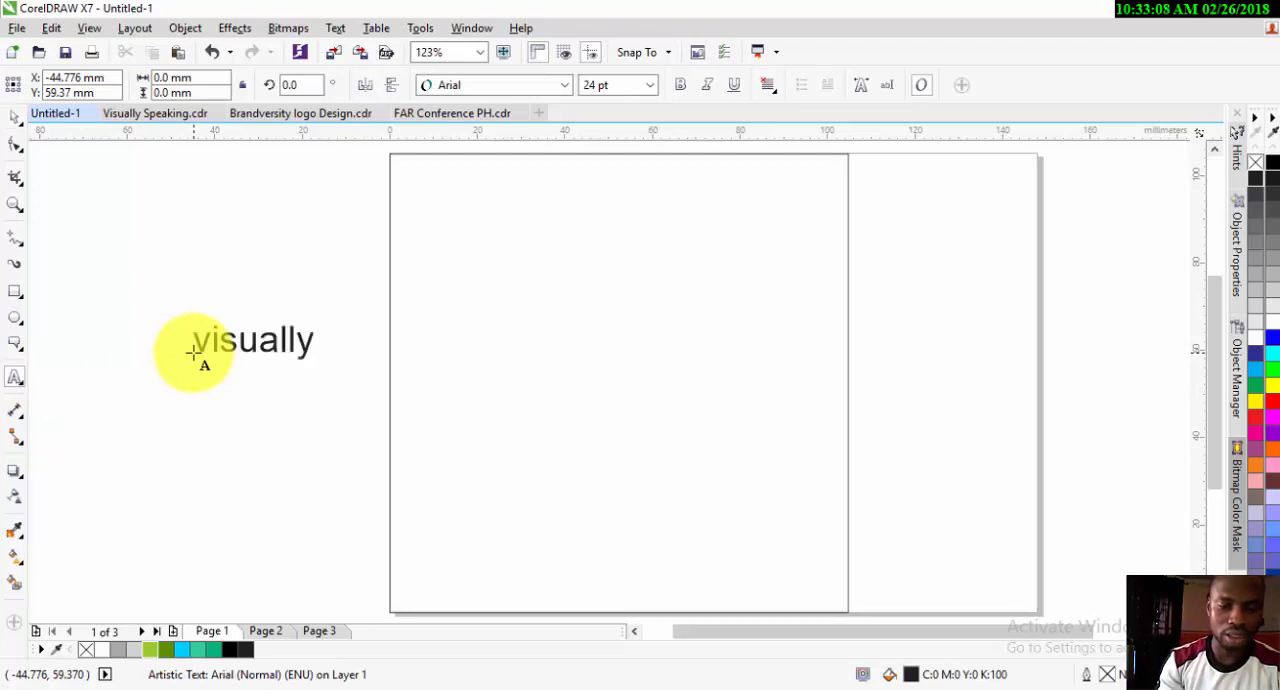
text(speaking)
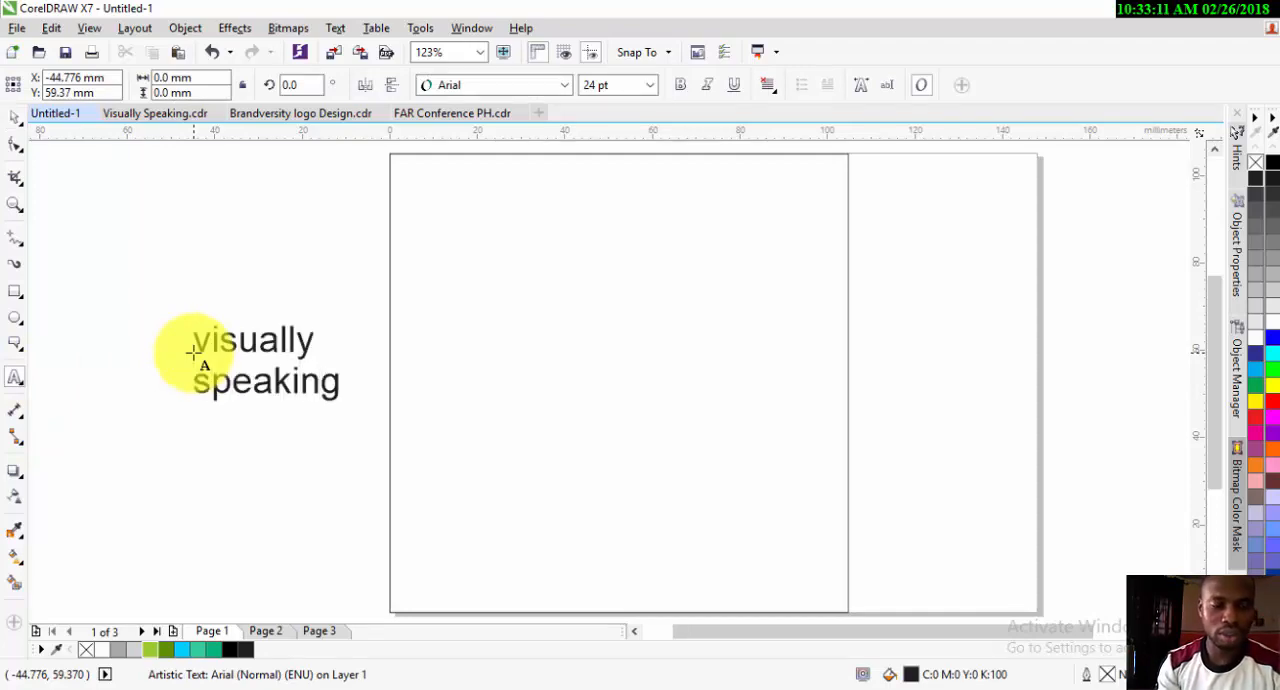
key(ctrl+a)
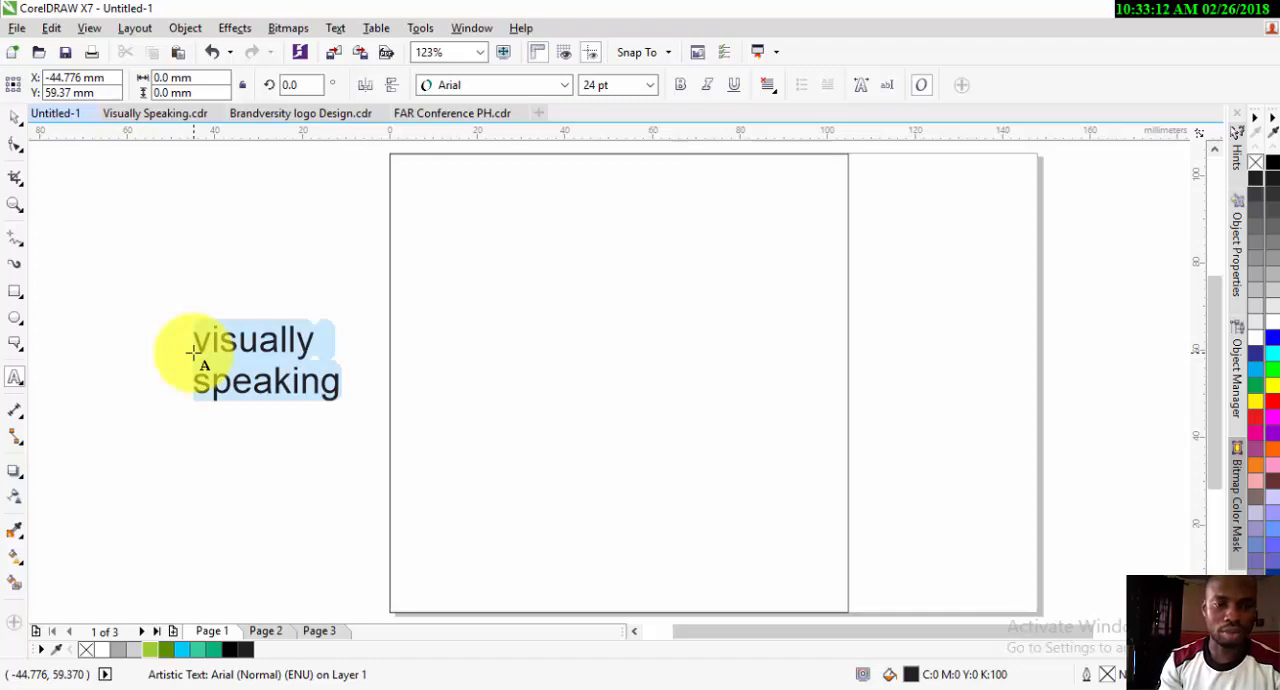
text(VISUALLY)
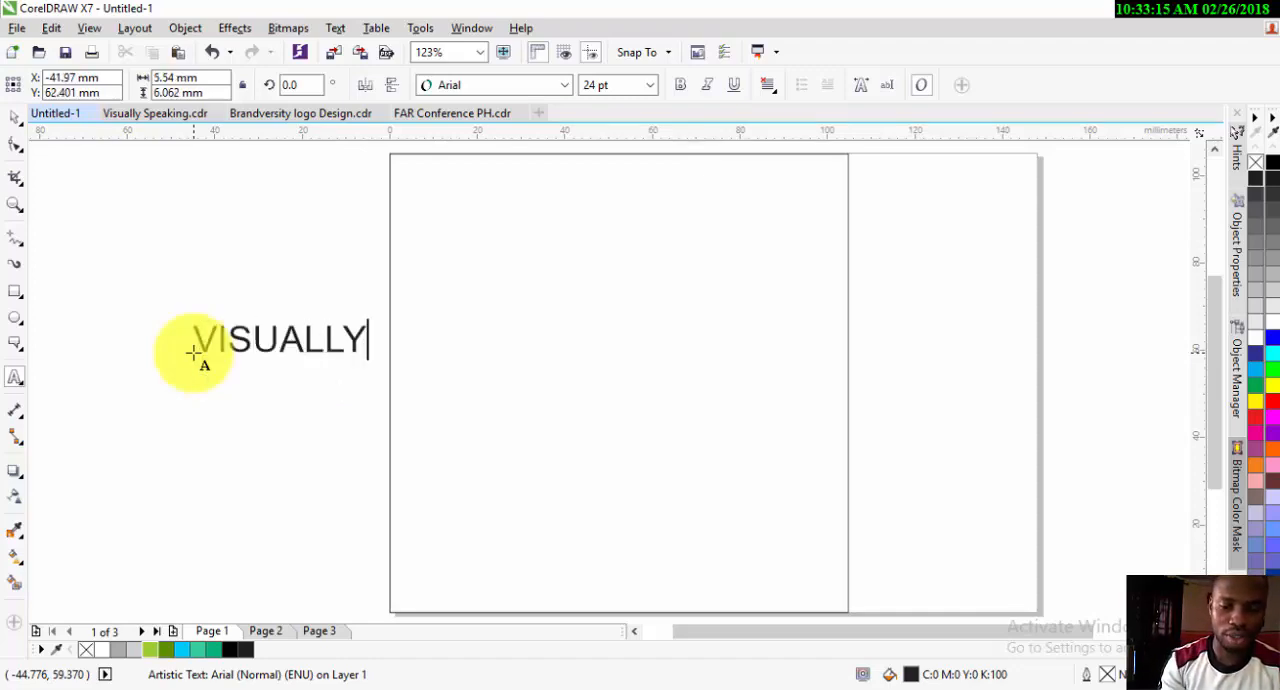
key(Return)
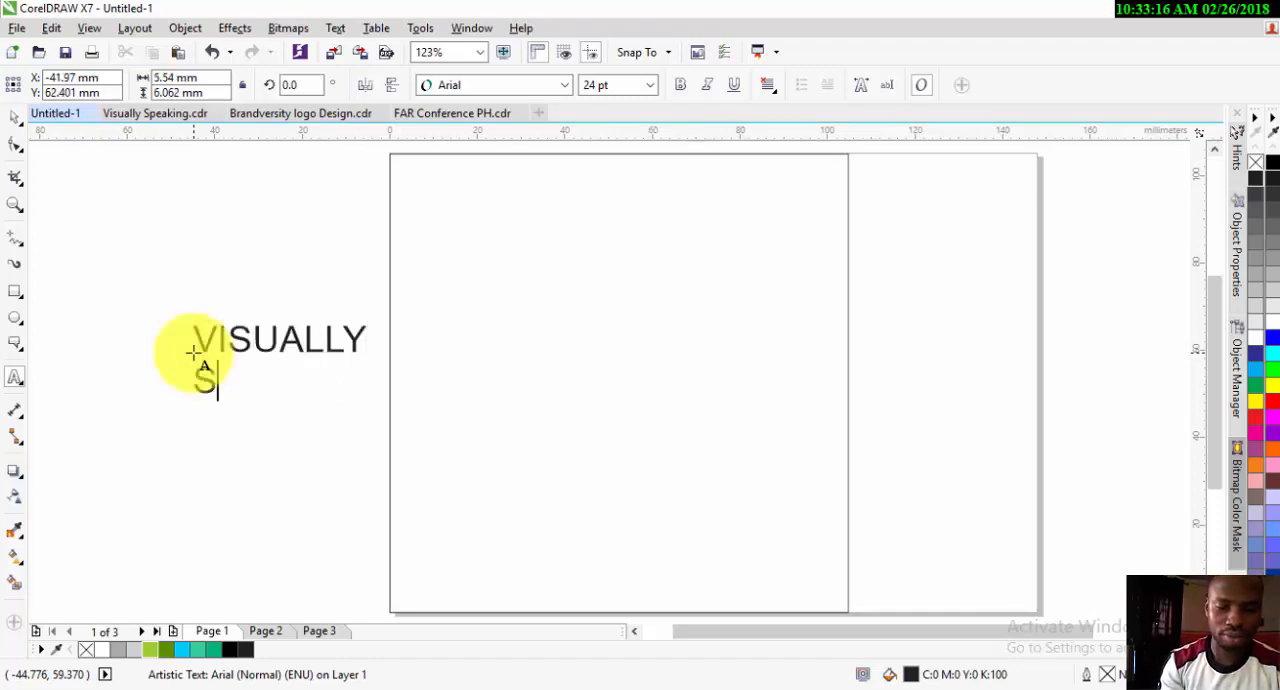
text(SPEAKING)
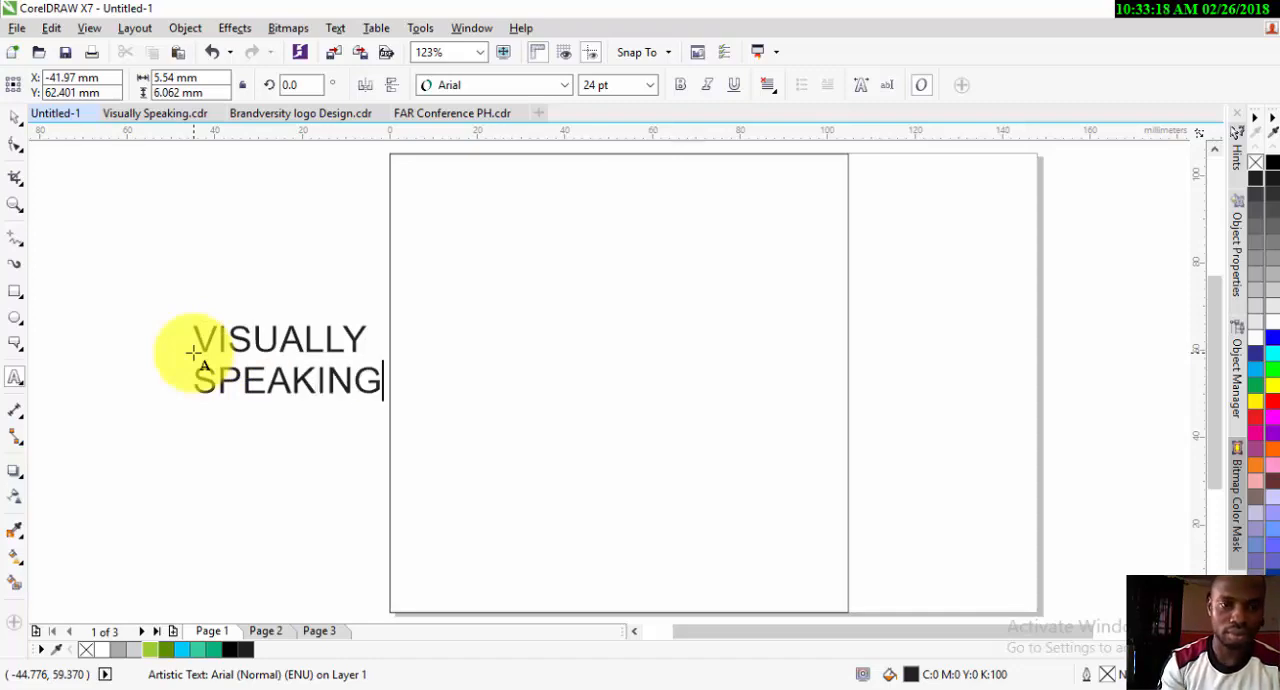
click(20, 122)
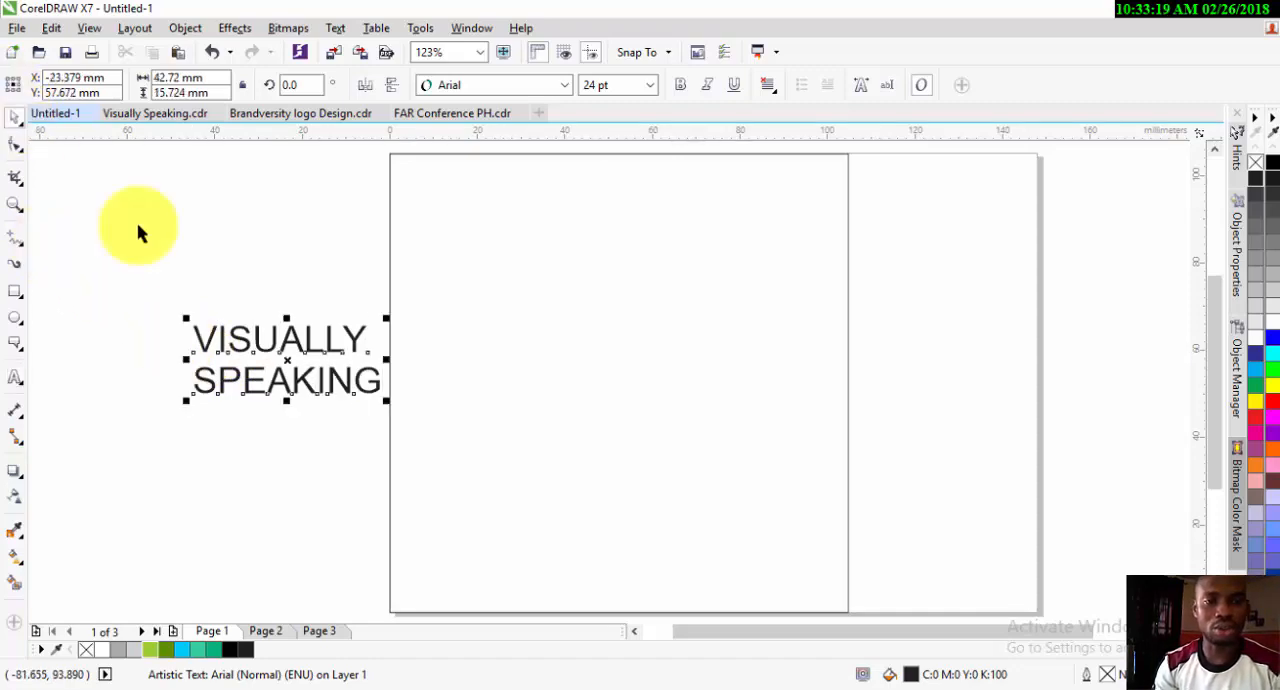
drag(329, 343, 286, 341)
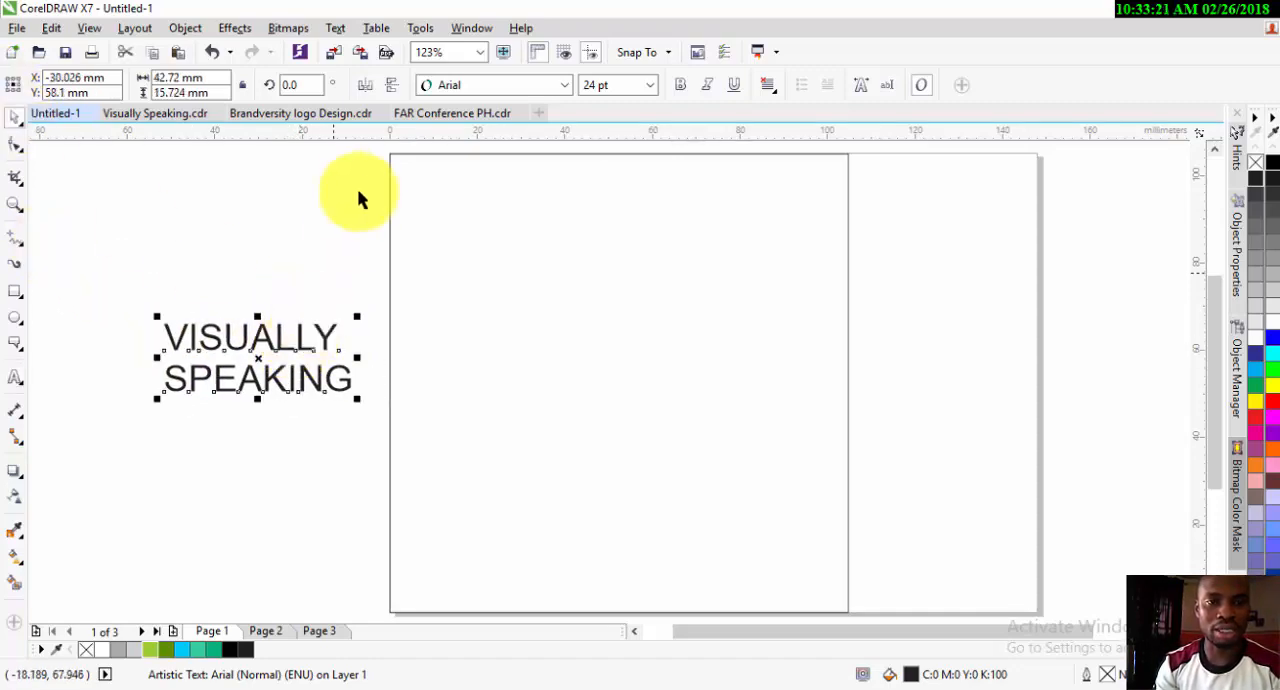
Step: Set the VISUALLY SPEAKING text in Impact and enlarge it to about 42 pt inside the square
click(565, 85)
text(Impact)
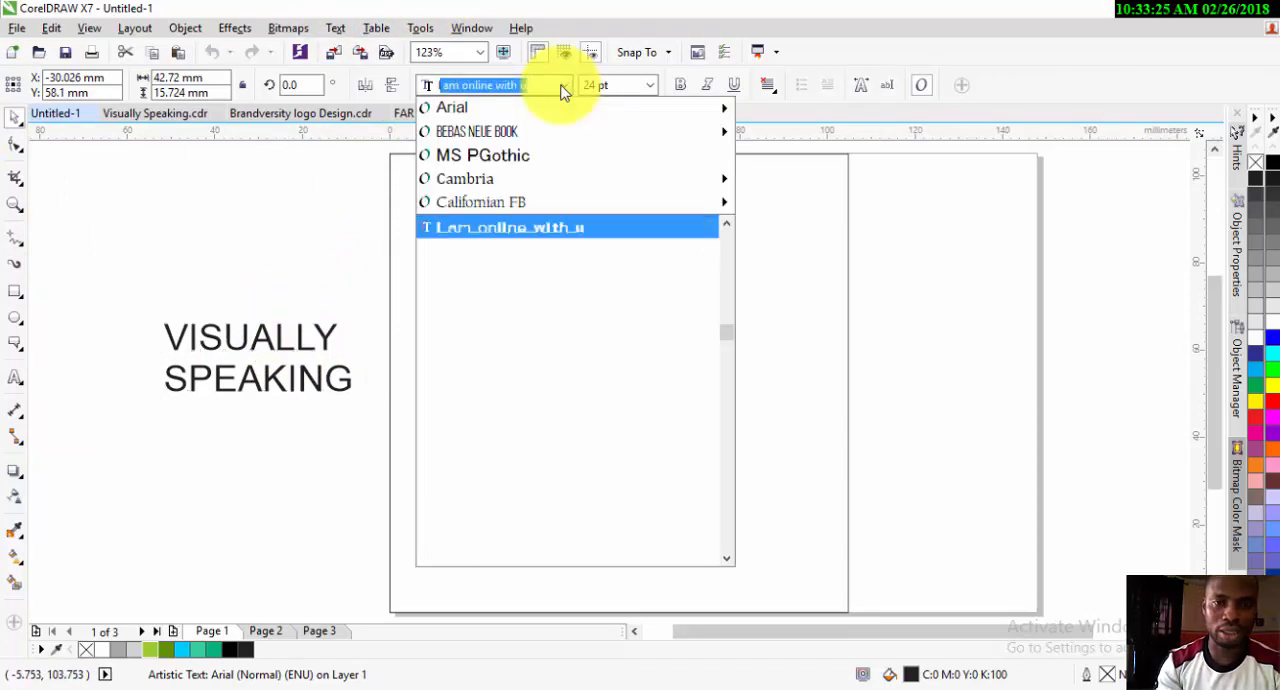
key(Return)
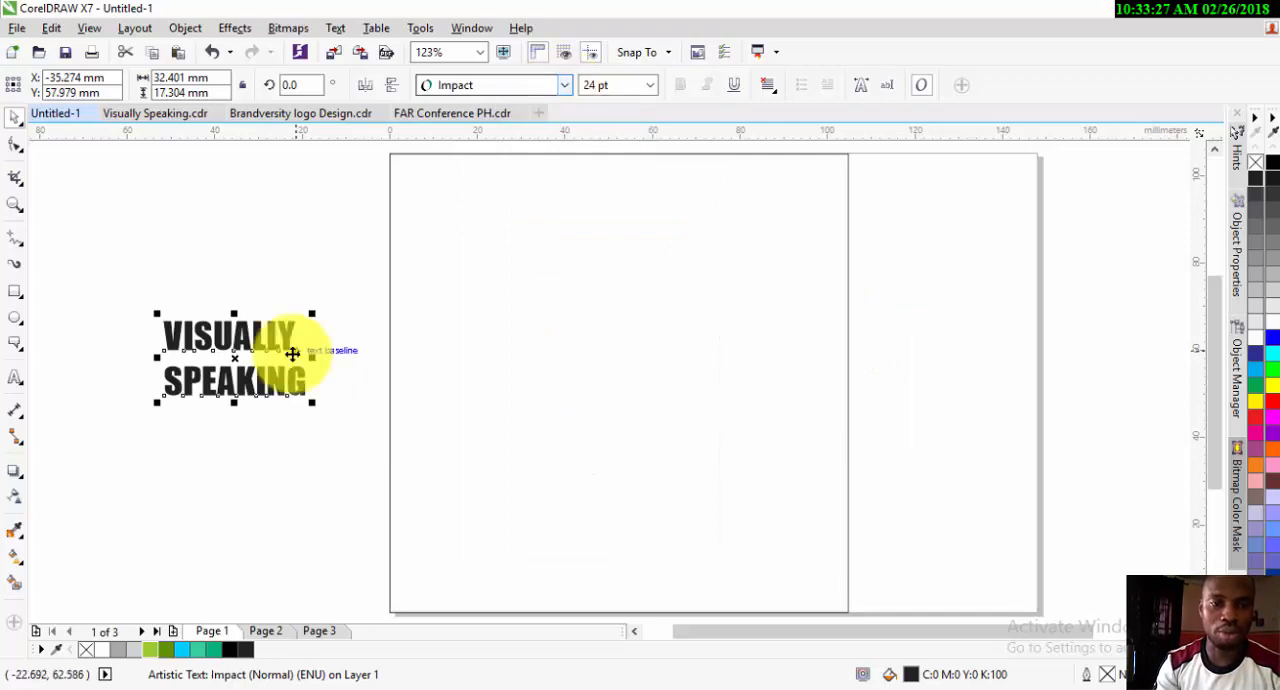
drag(313, 402, 400, 463)
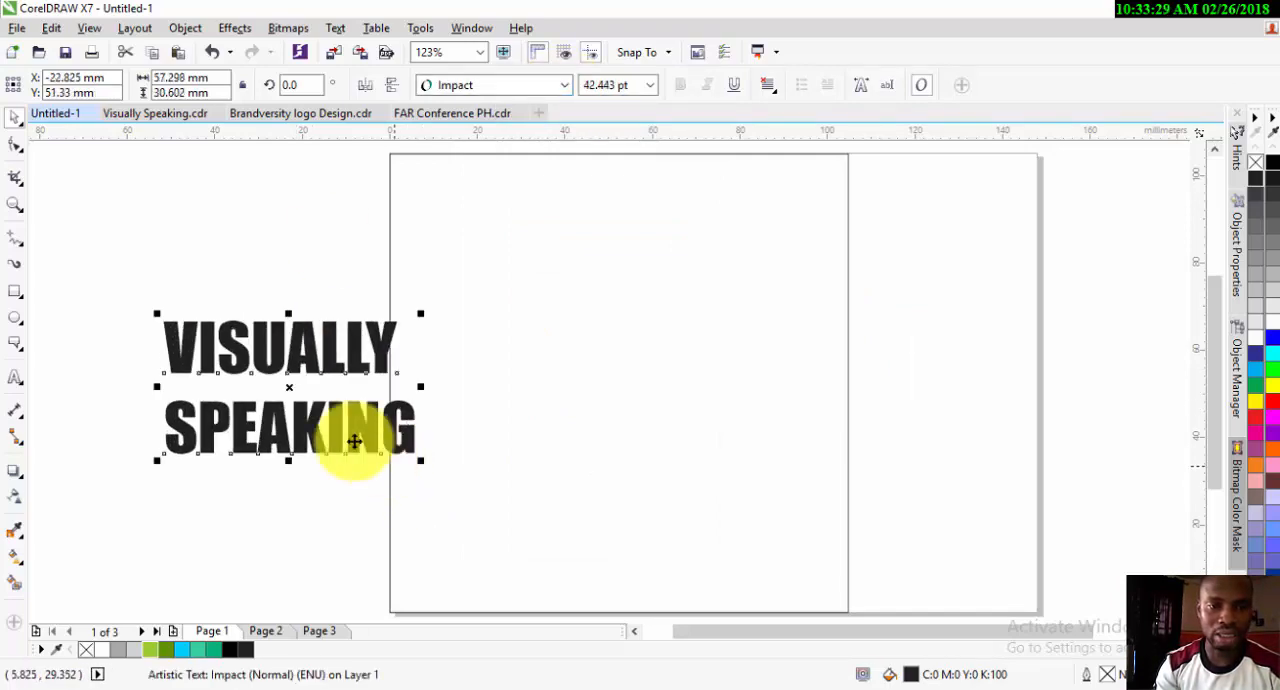
drag(326, 432, 652, 451)
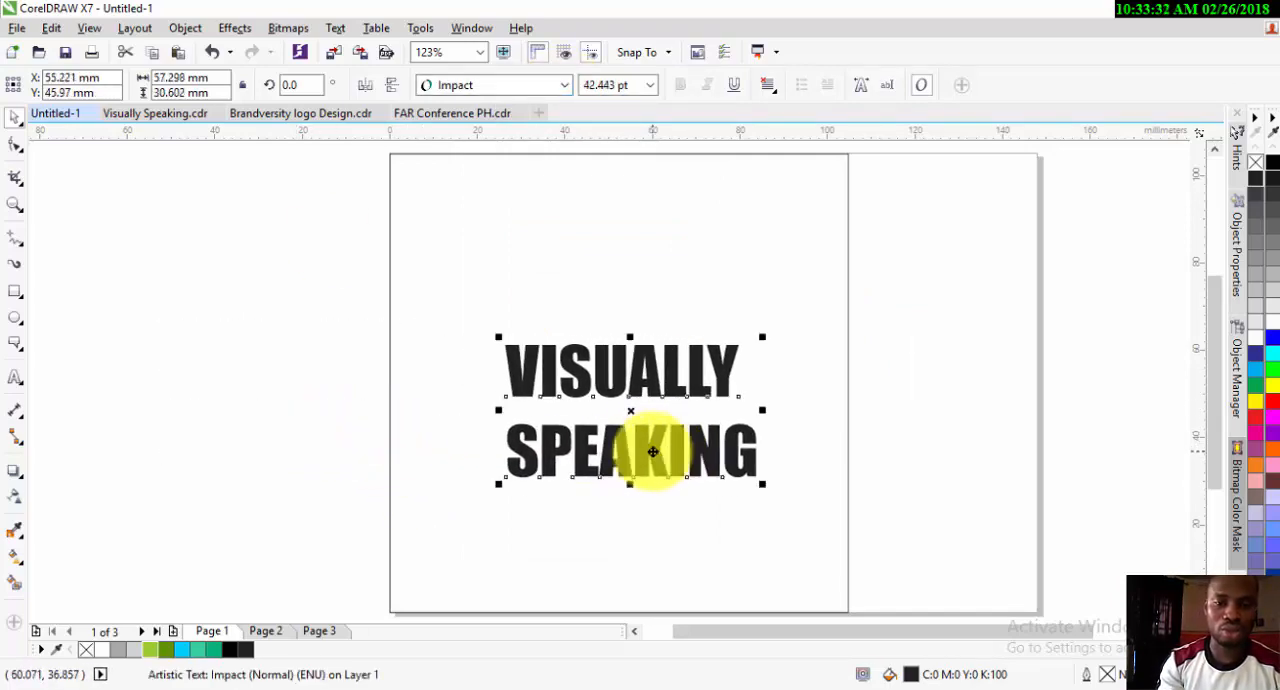
Step: Break the heading into separate lines and place a slightly reduced VISUALLY closely above SPEAKING
key(ctrl+k)
drag(650, 373, 651, 381)
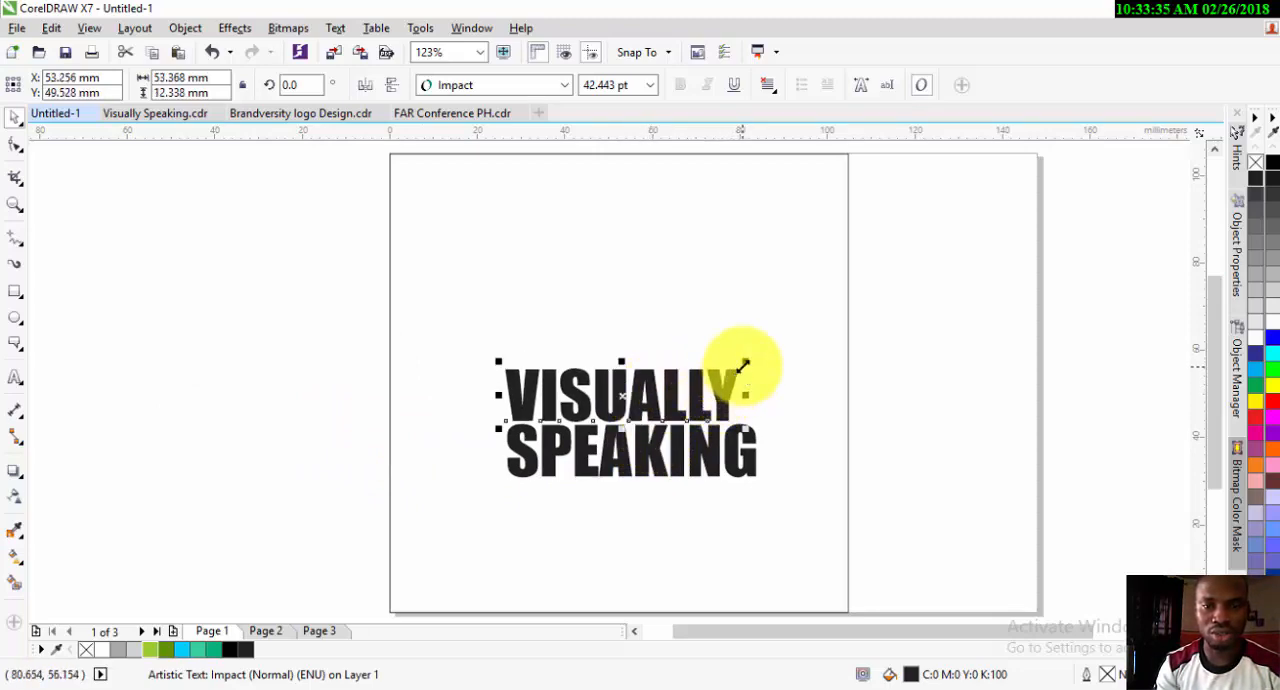
drag(740, 363, 705, 366)
Step: Enlarge both heading lines together to about 69 mm wide and position them slightly below the square's middle
drag(337, 314, 808, 518)
drag(683, 455, 644, 438)
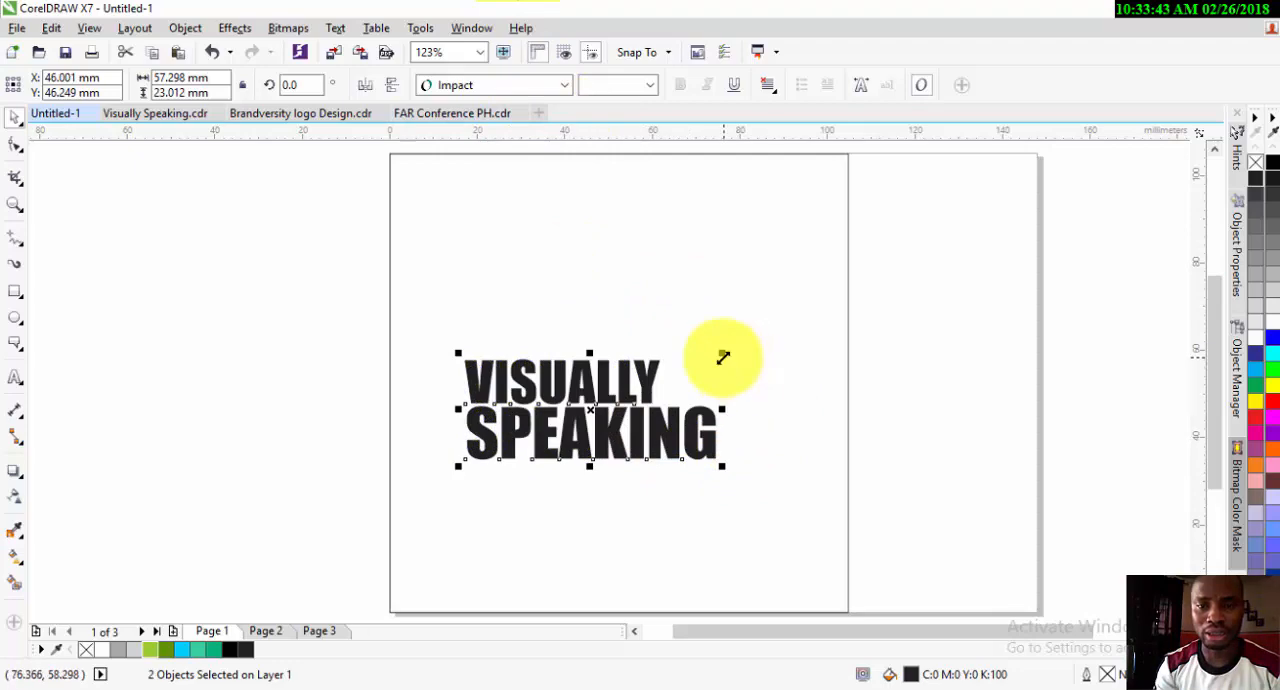
drag(721, 352, 760, 335)
drag(609, 369, 605, 389)
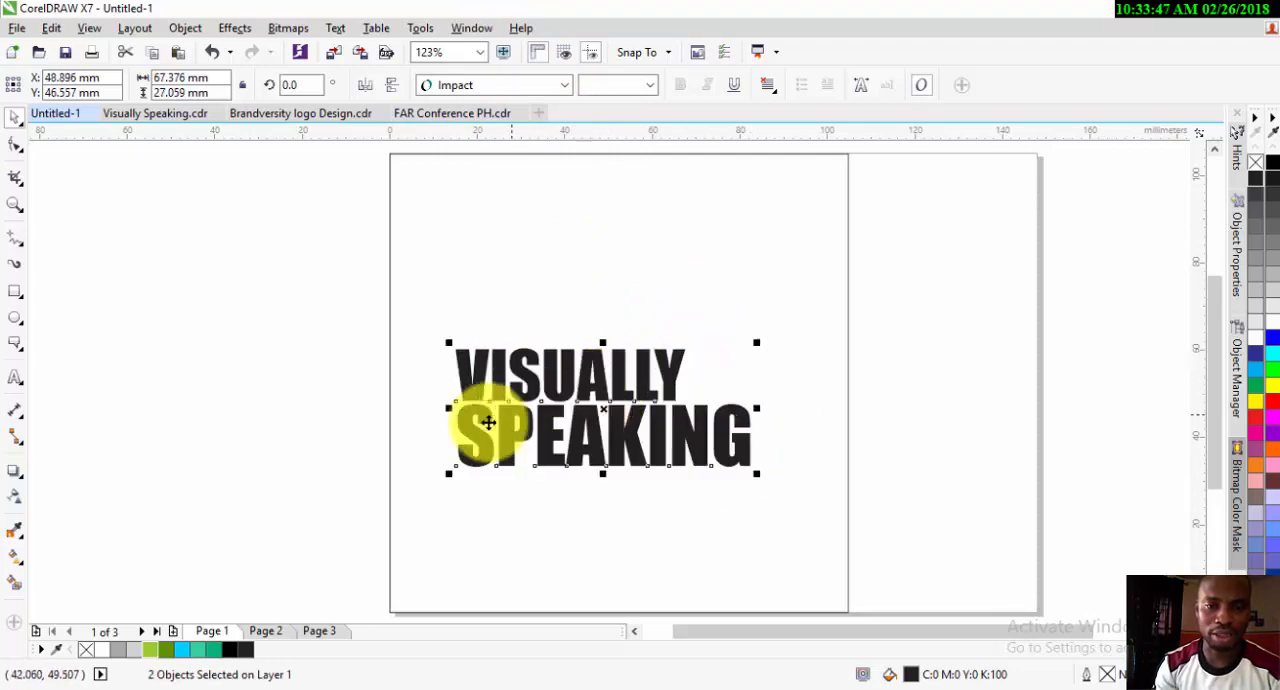
drag(450, 472, 439, 481)
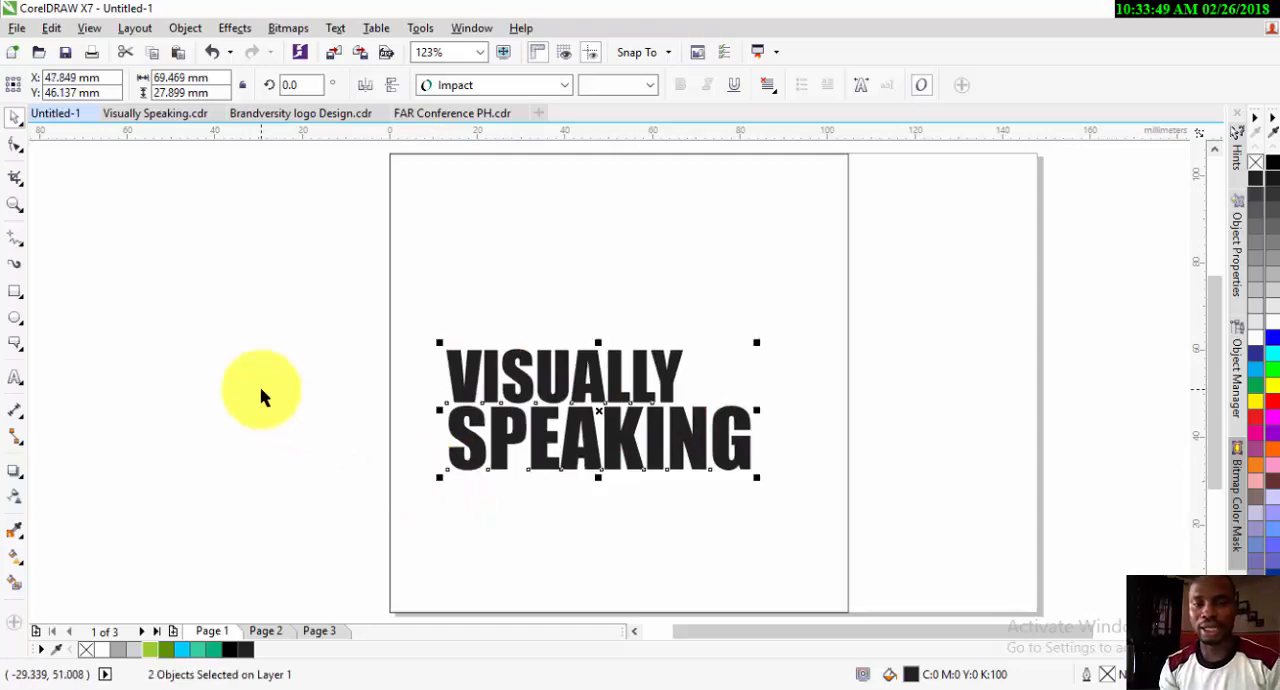
click(261, 397)
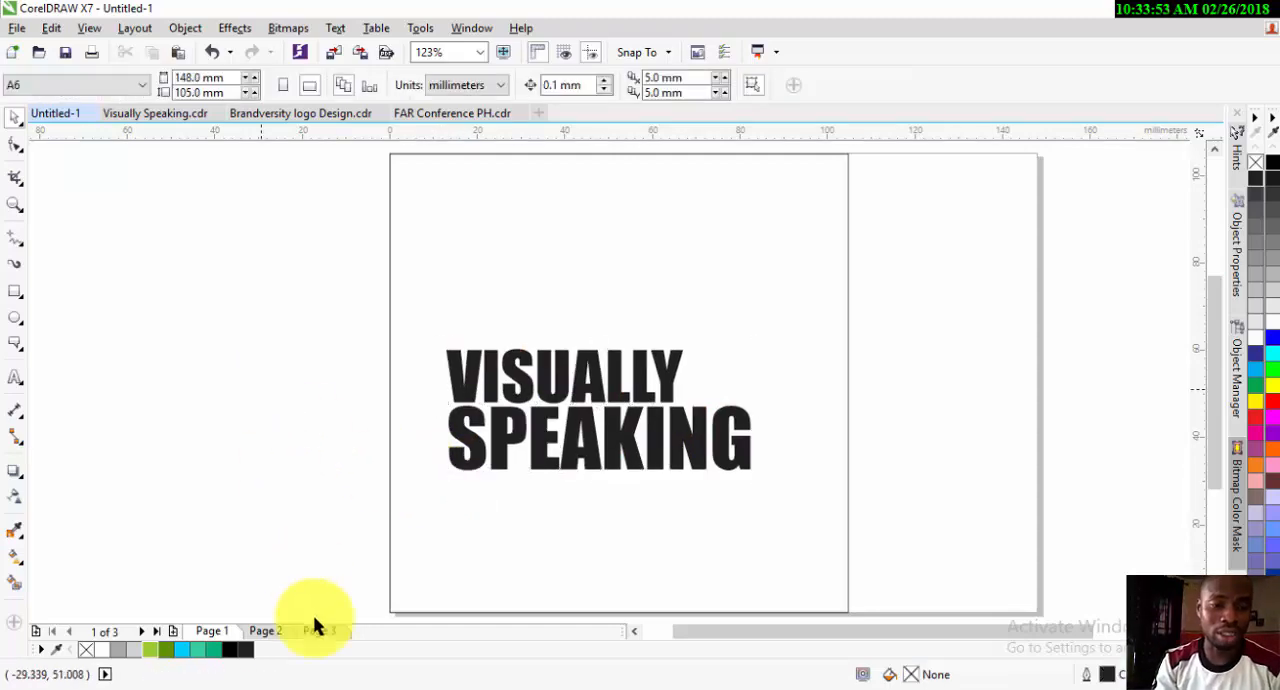
Step: Review the finished flyer design on Page 2 and return to Page 1
click(277, 635)
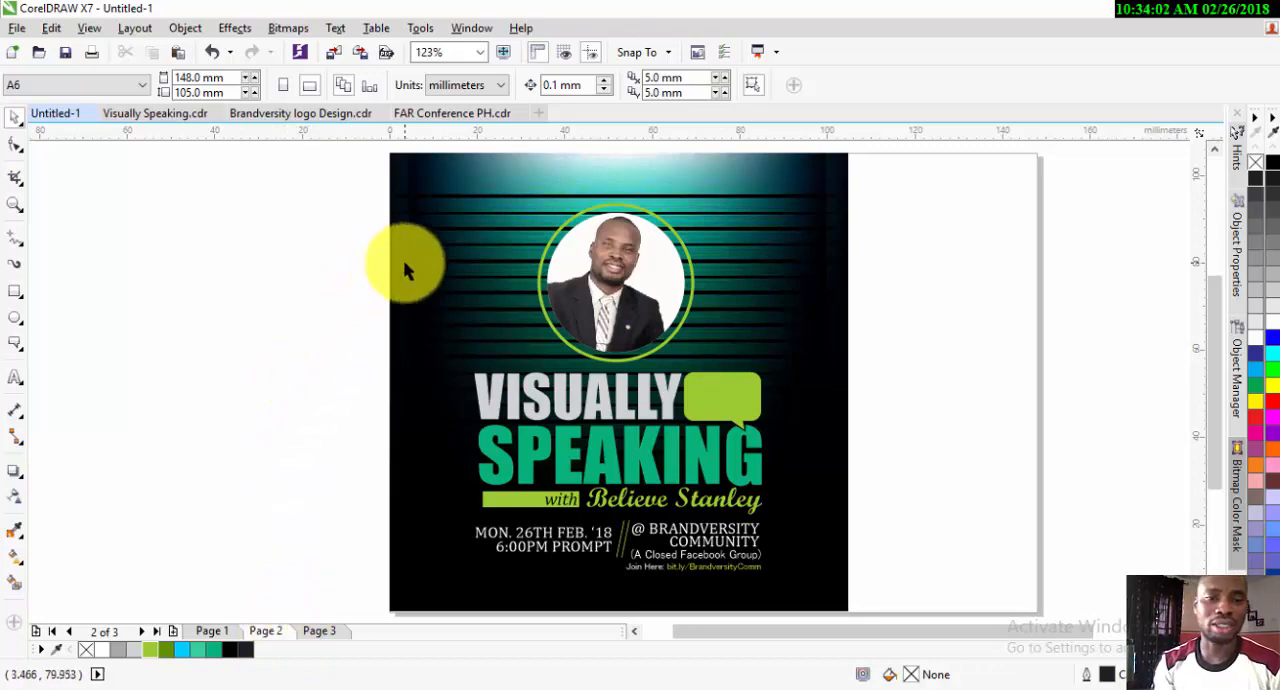
click(212, 631)
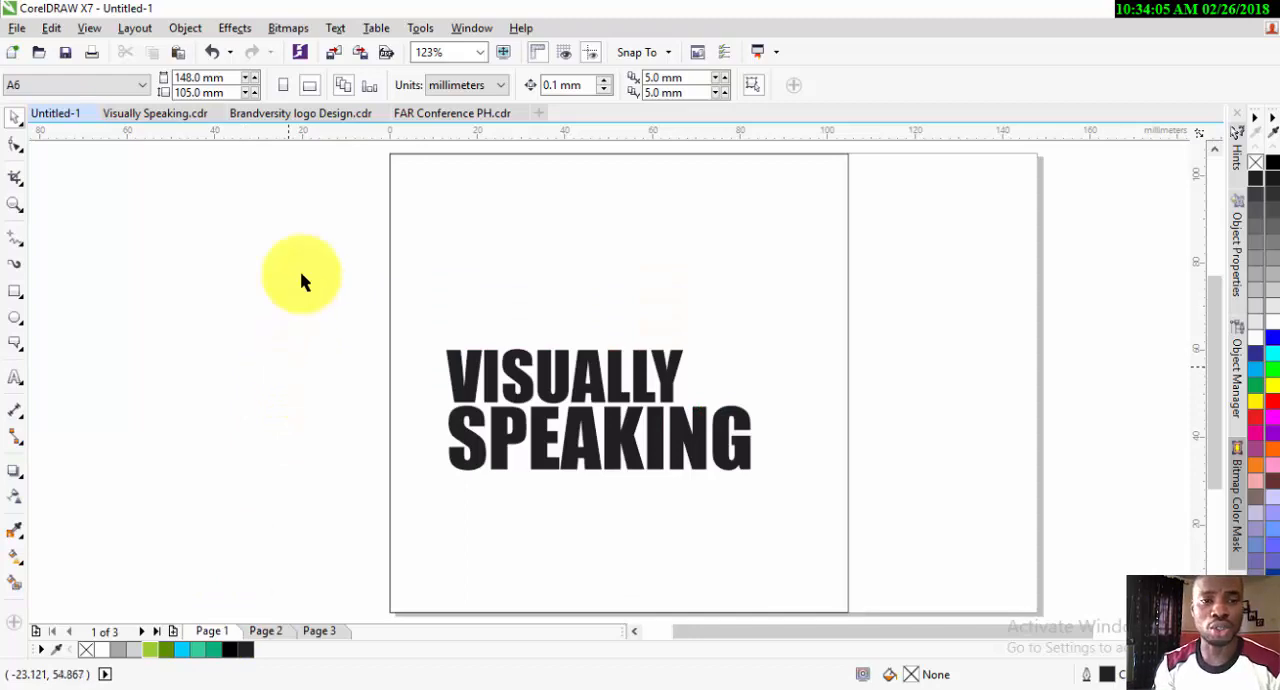
right_click(267, 196)
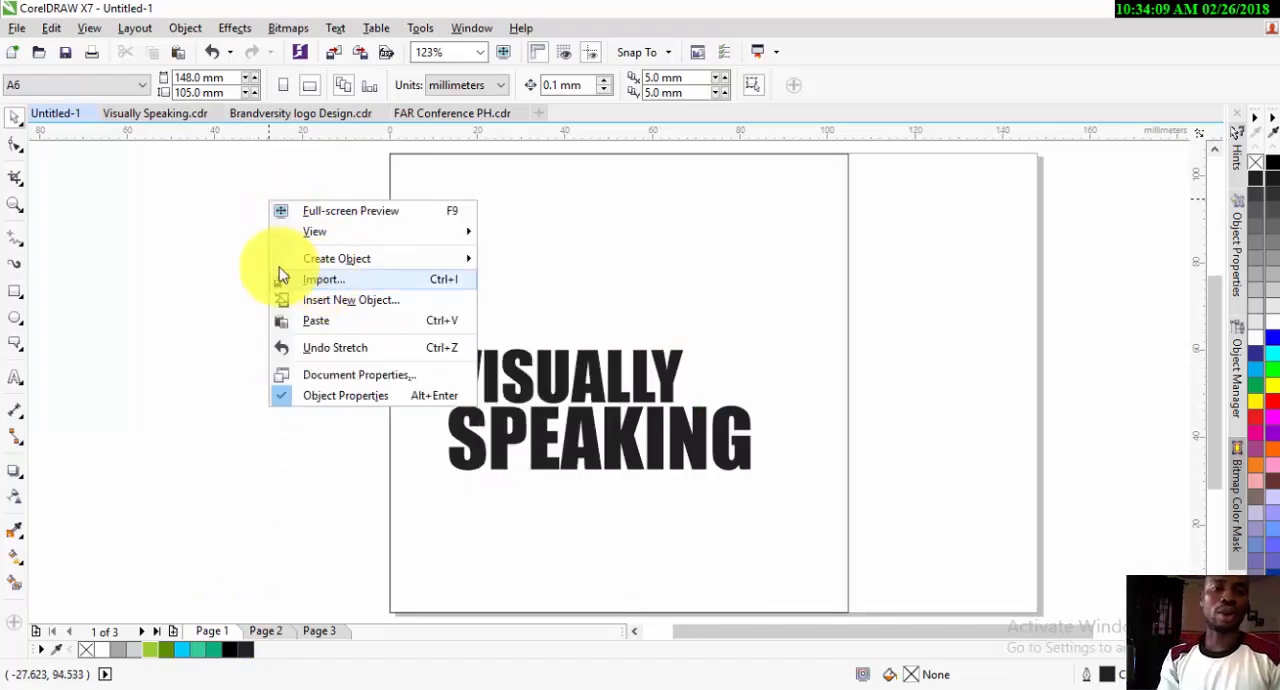
right_click(200, 234)
right_click(199, 228)
click(188, 222)
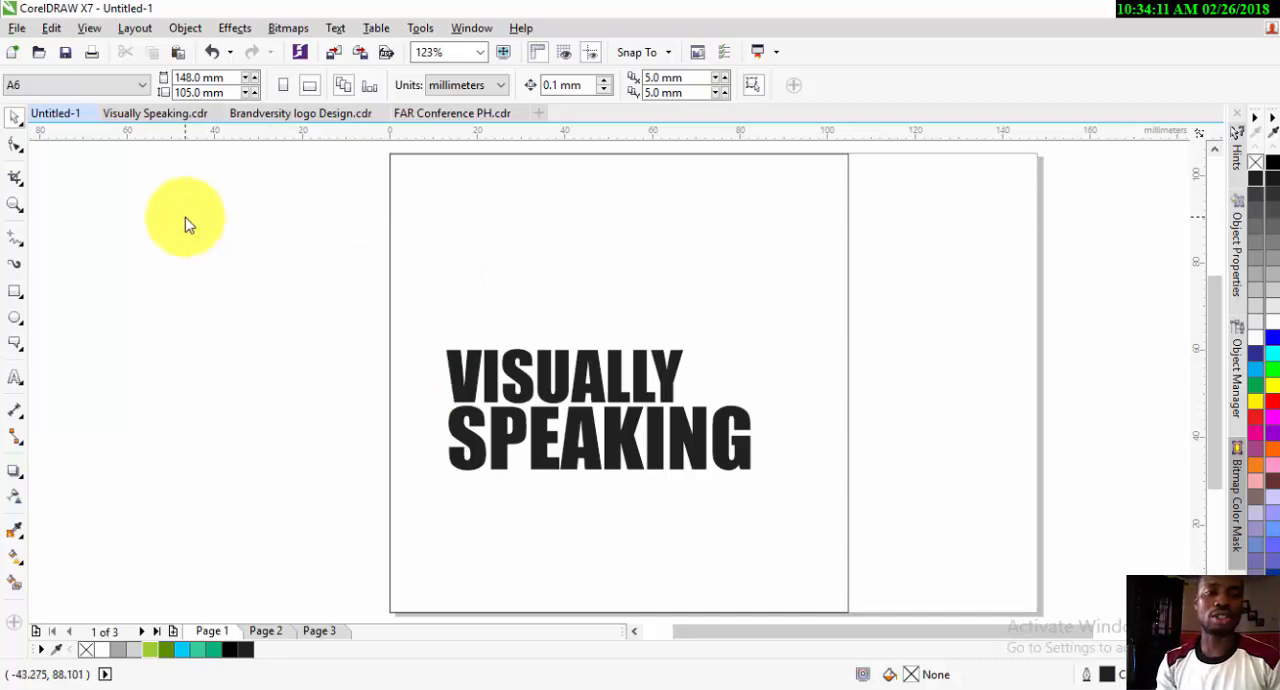
Step: Start importing an image and search the Downloads Pictures folder for BACKGR
right_click(279, 219)
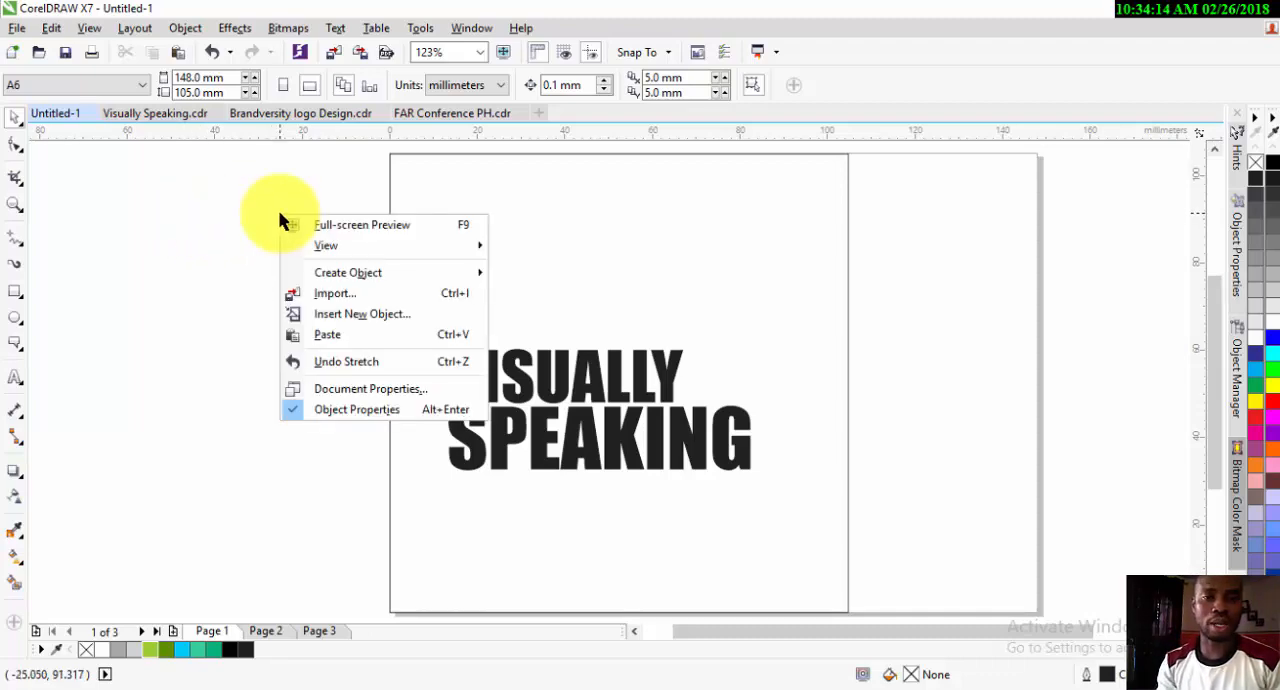
click(328, 293)
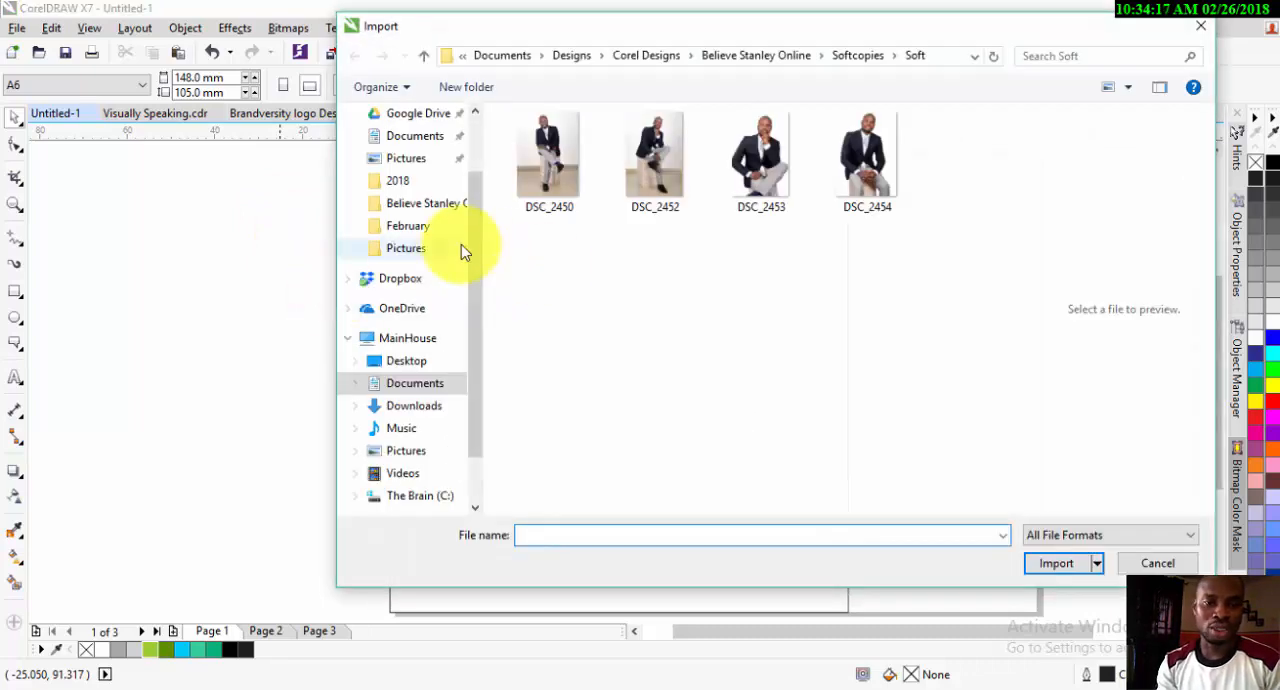
drag(480, 349, 480, 263)
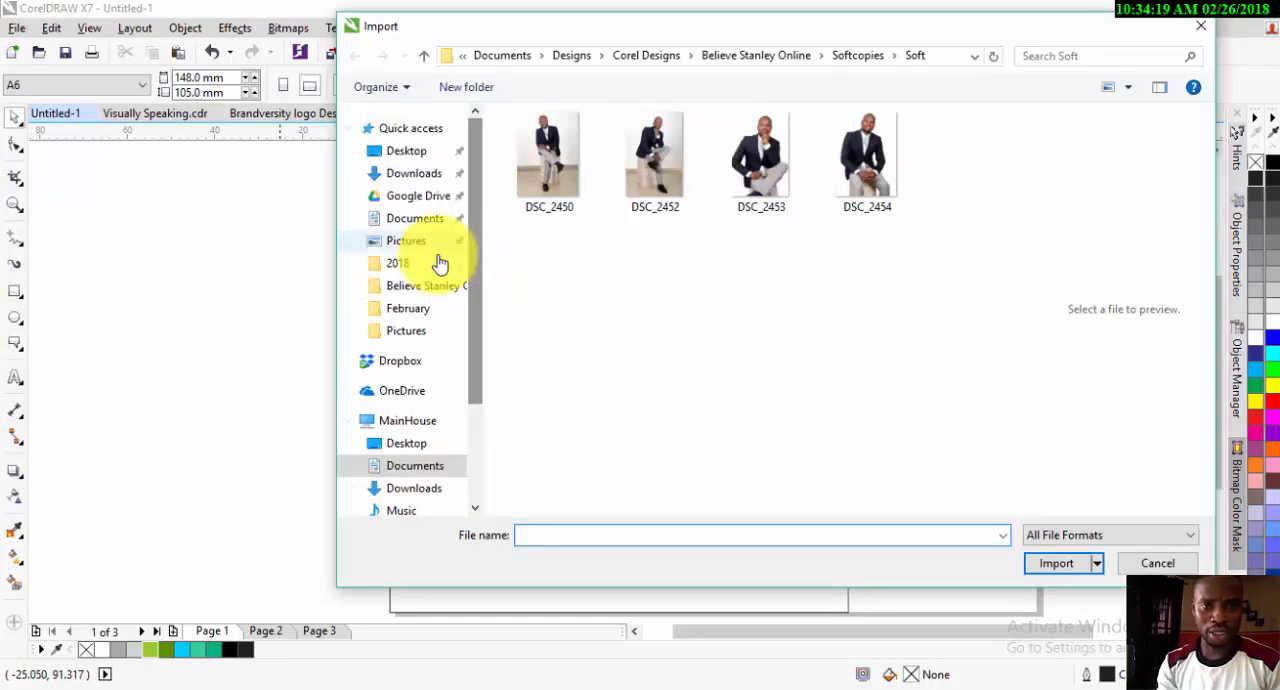
click(401, 268)
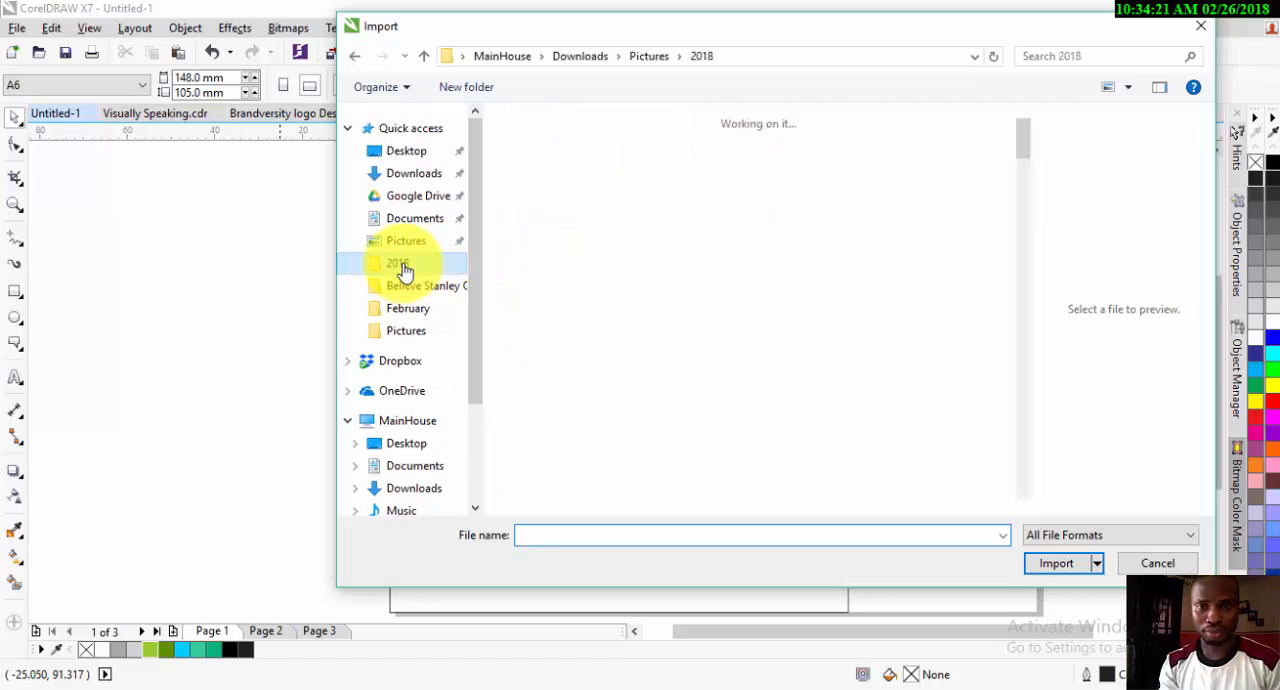
click(649, 57)
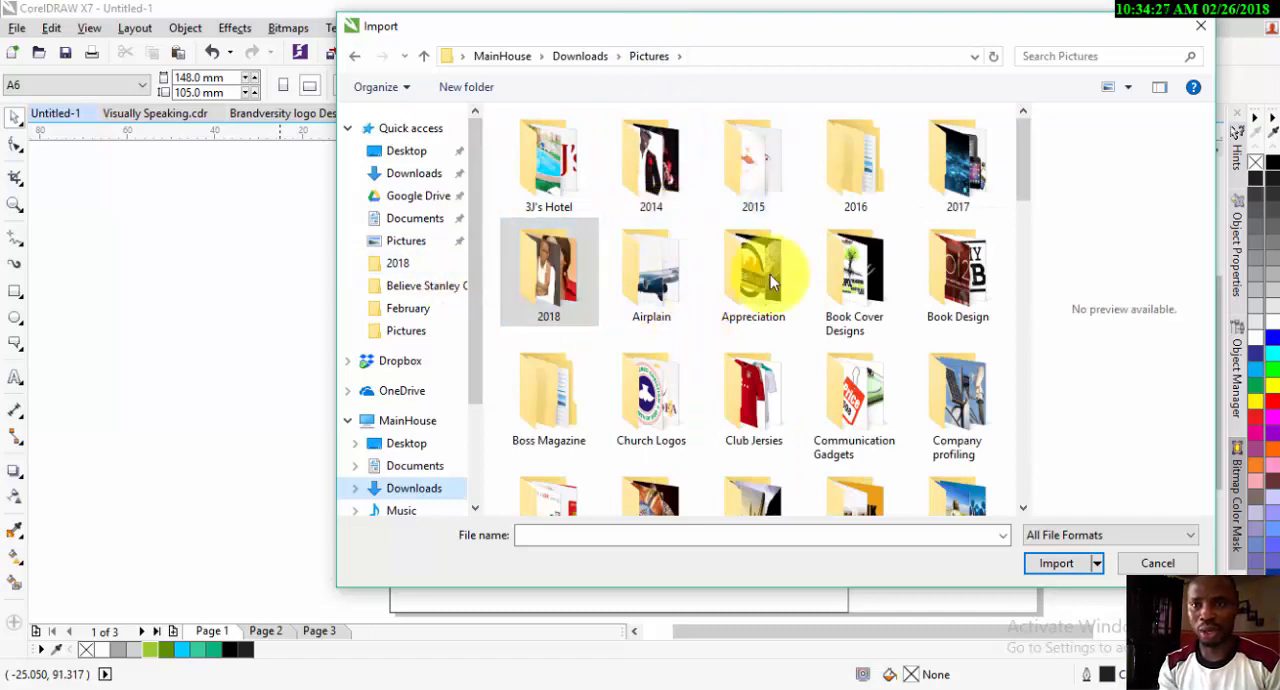
click(1050, 56)
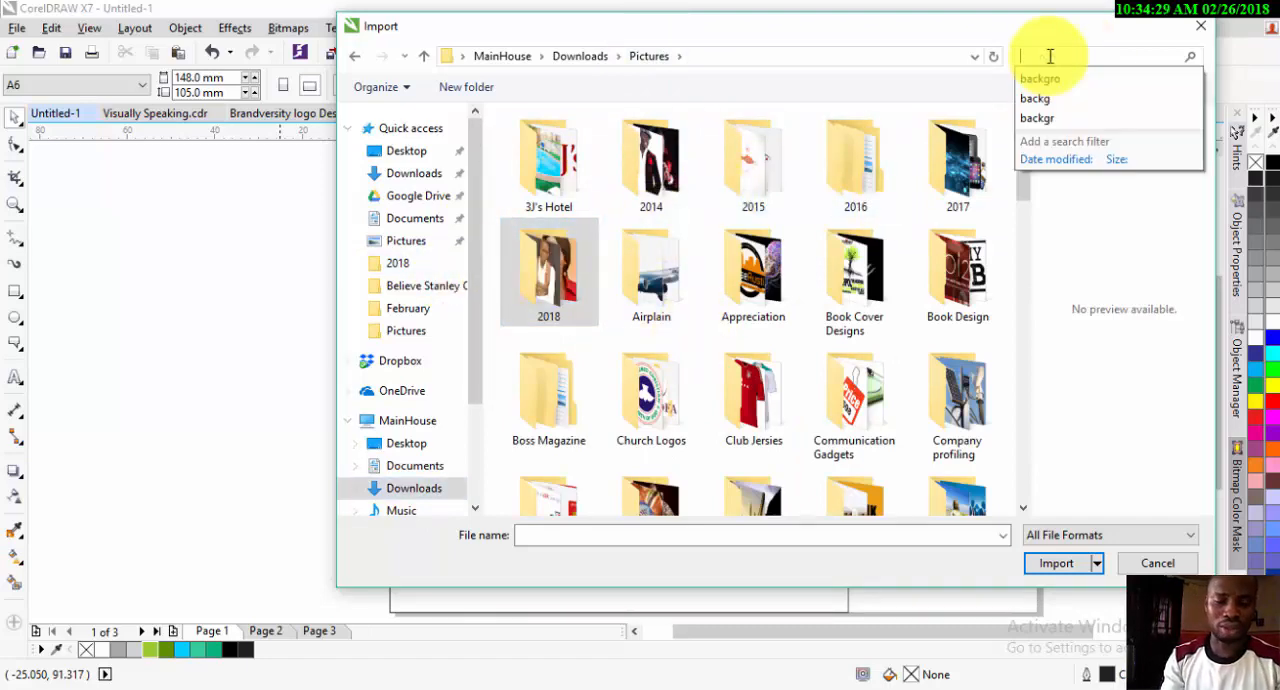
text(BACK)
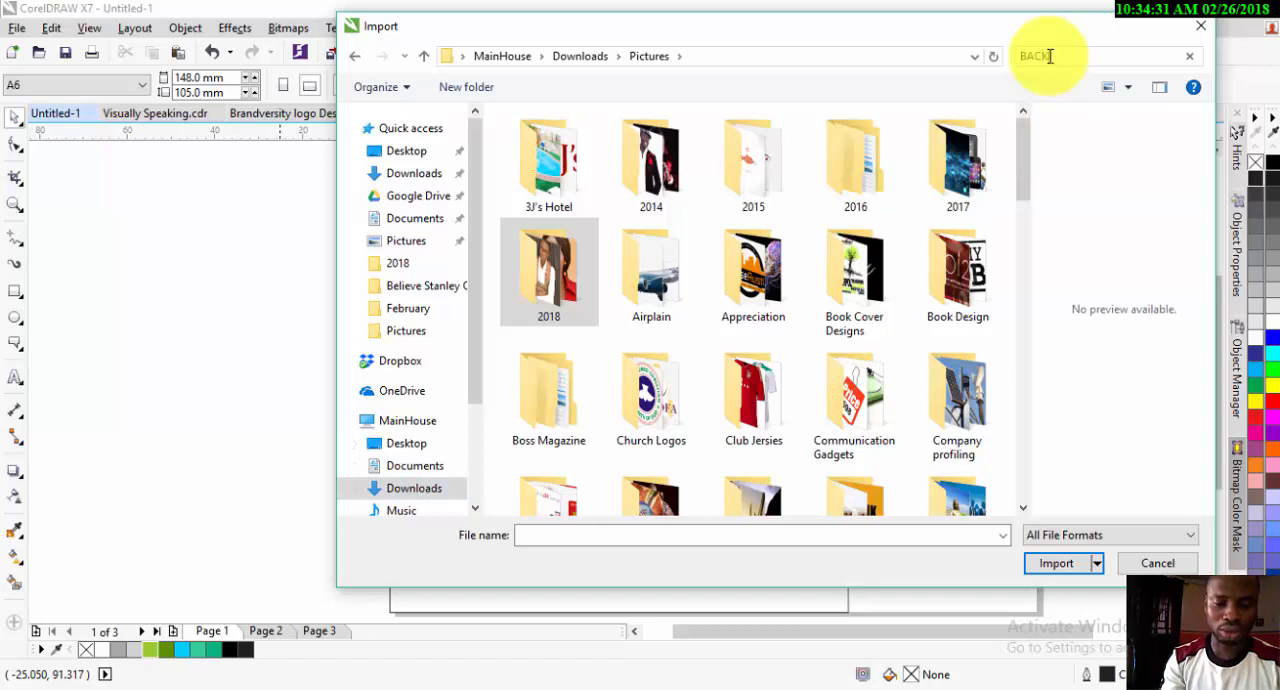
text(GROUND)
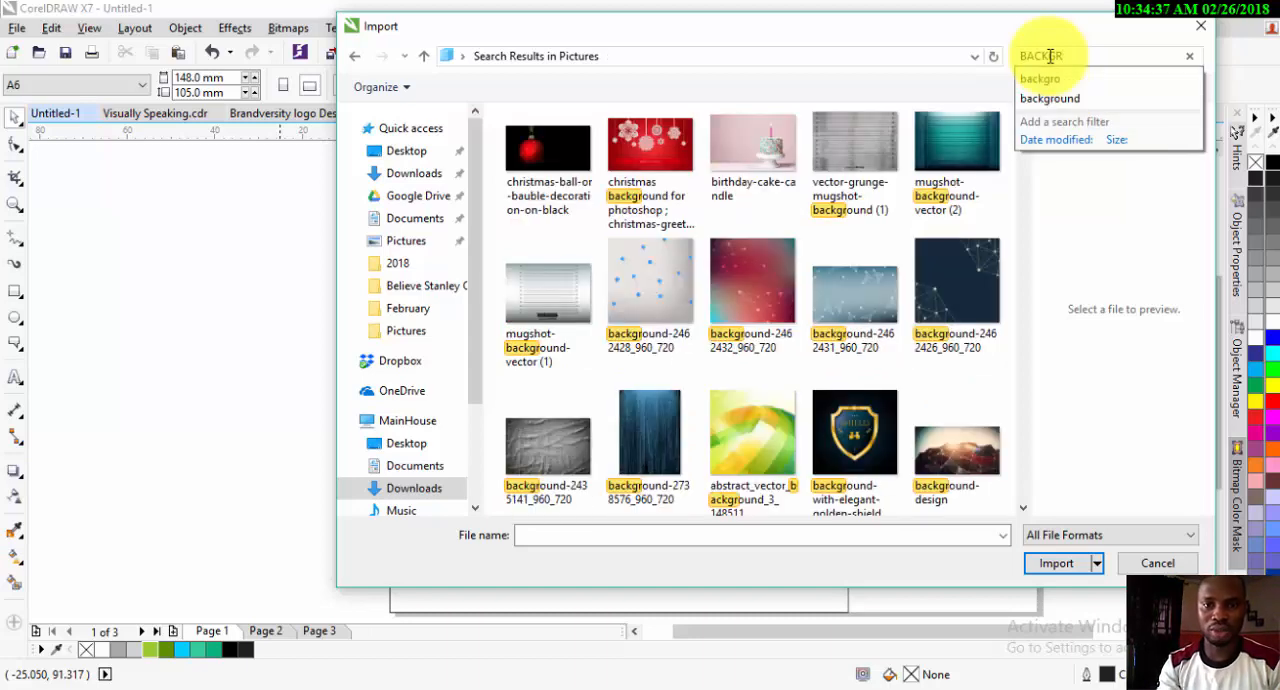
Step: Import mugshot-background-vector (2) at about 124 mm wide and move it off the page beside the square
click(950, 154)
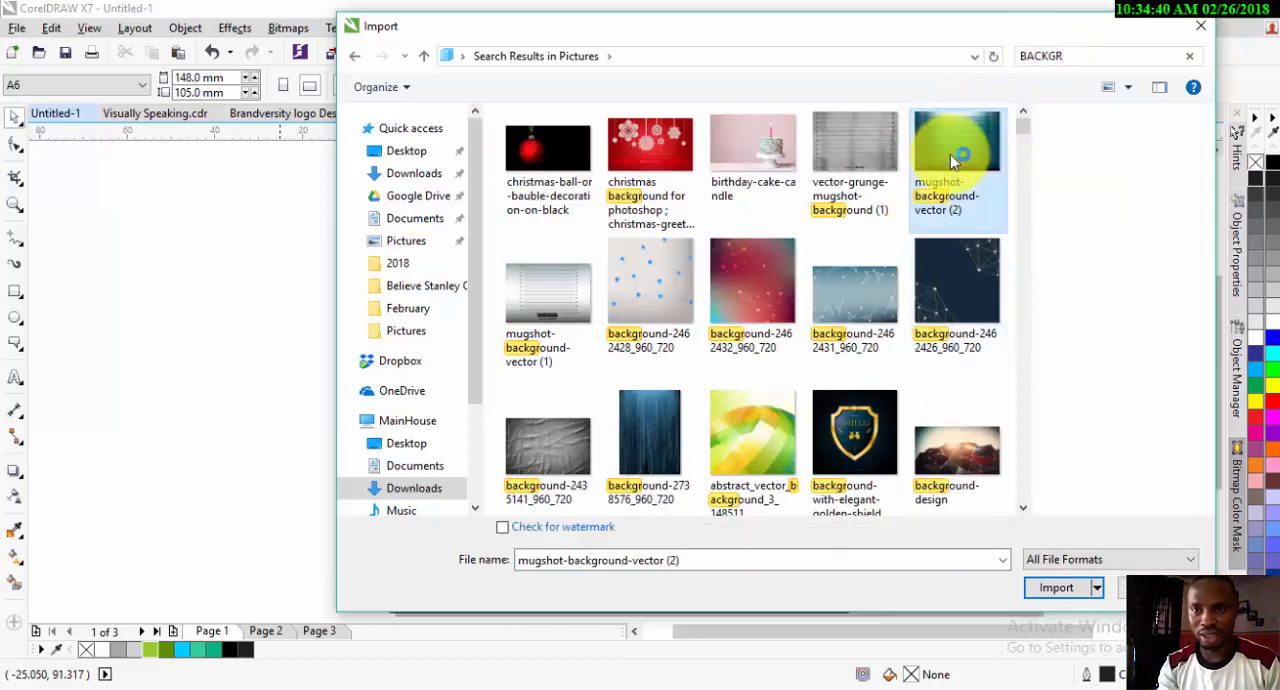
click(1055, 595)
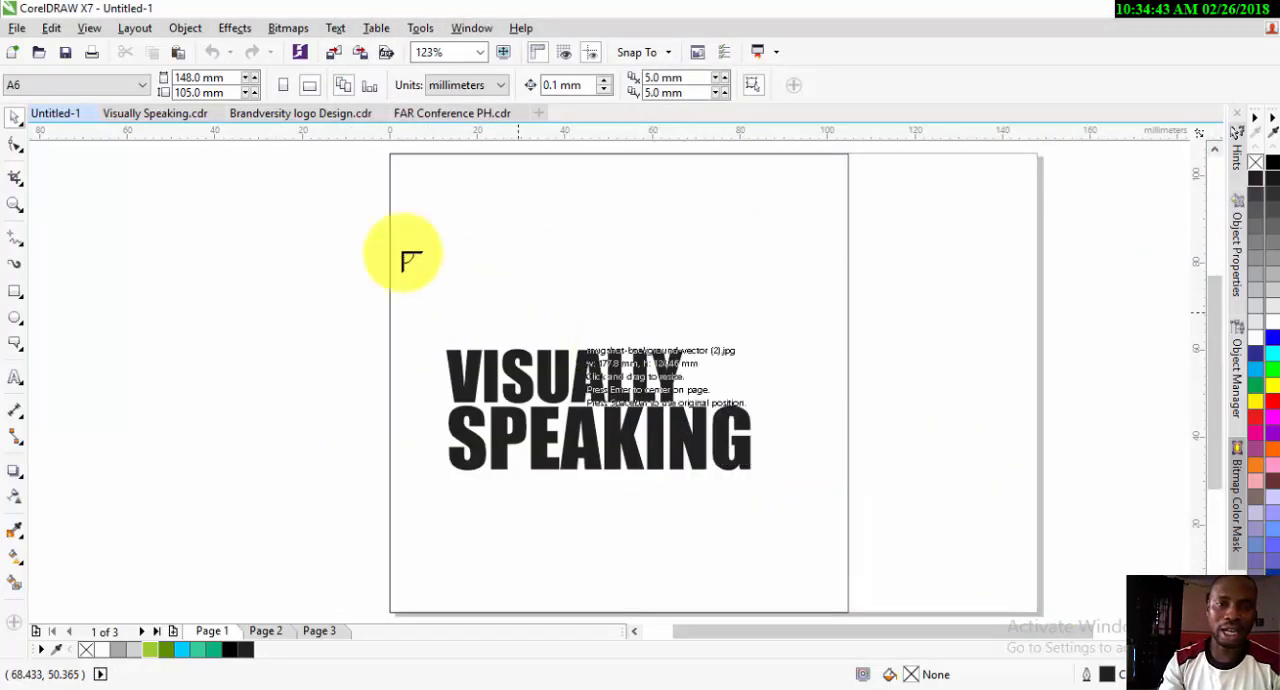
drag(288, 189, 830, 567)
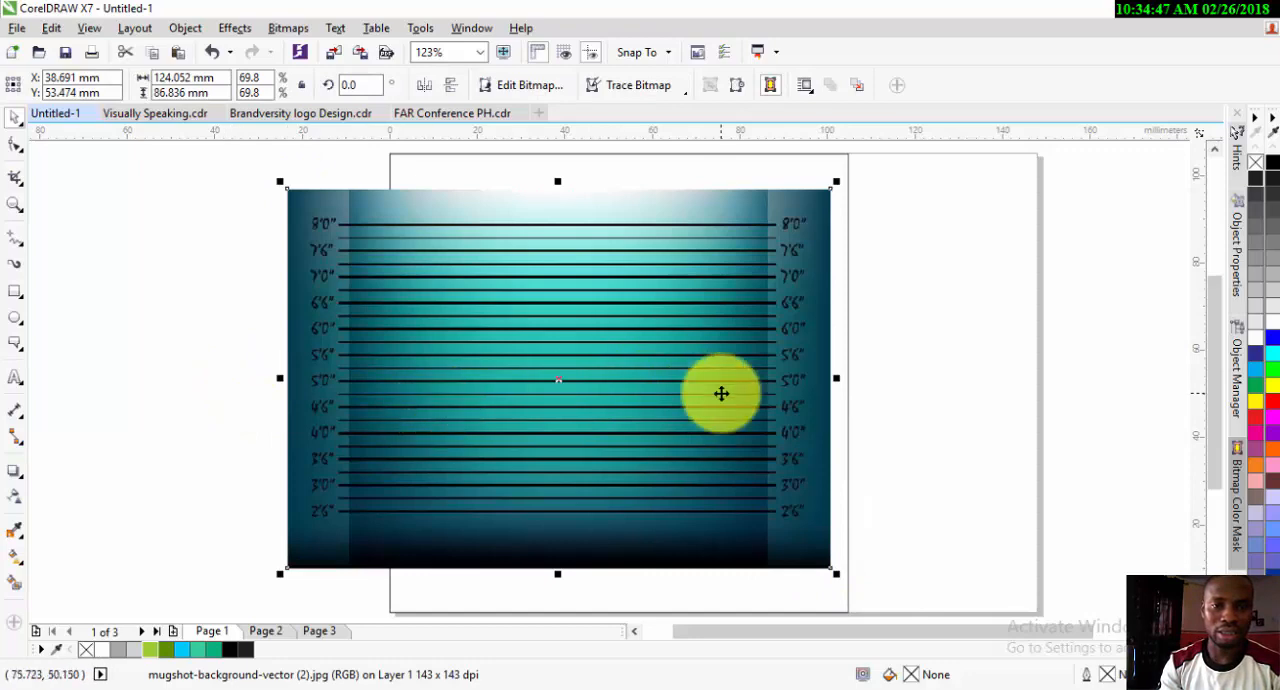
drag(723, 392, 230, 390)
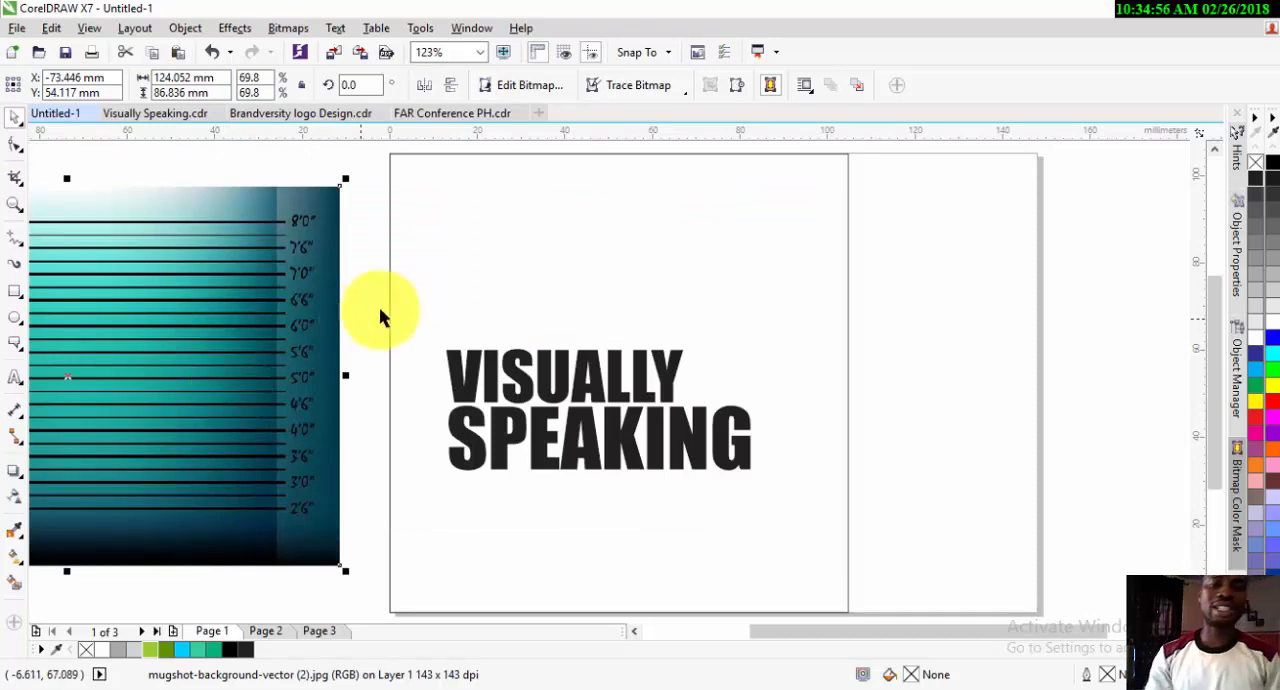
Step: PowerClip the teal mugshot background image inside the square behind the heading
click(530, 264)
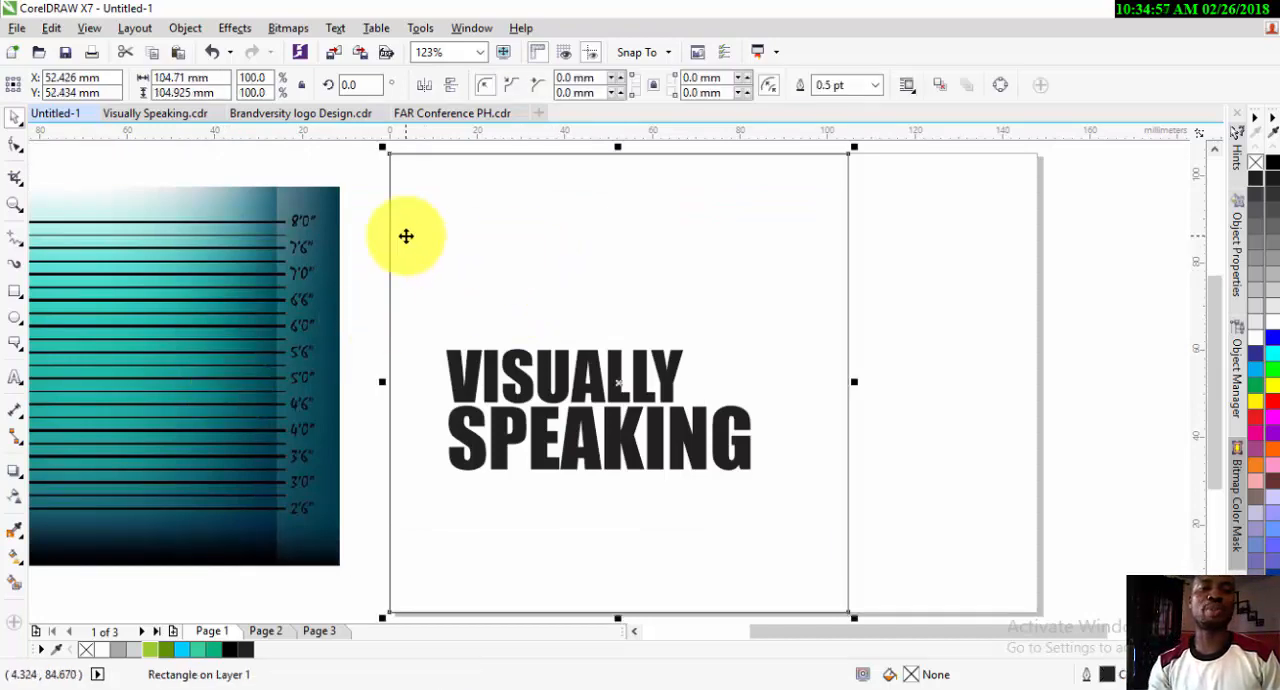
click(365, 220)
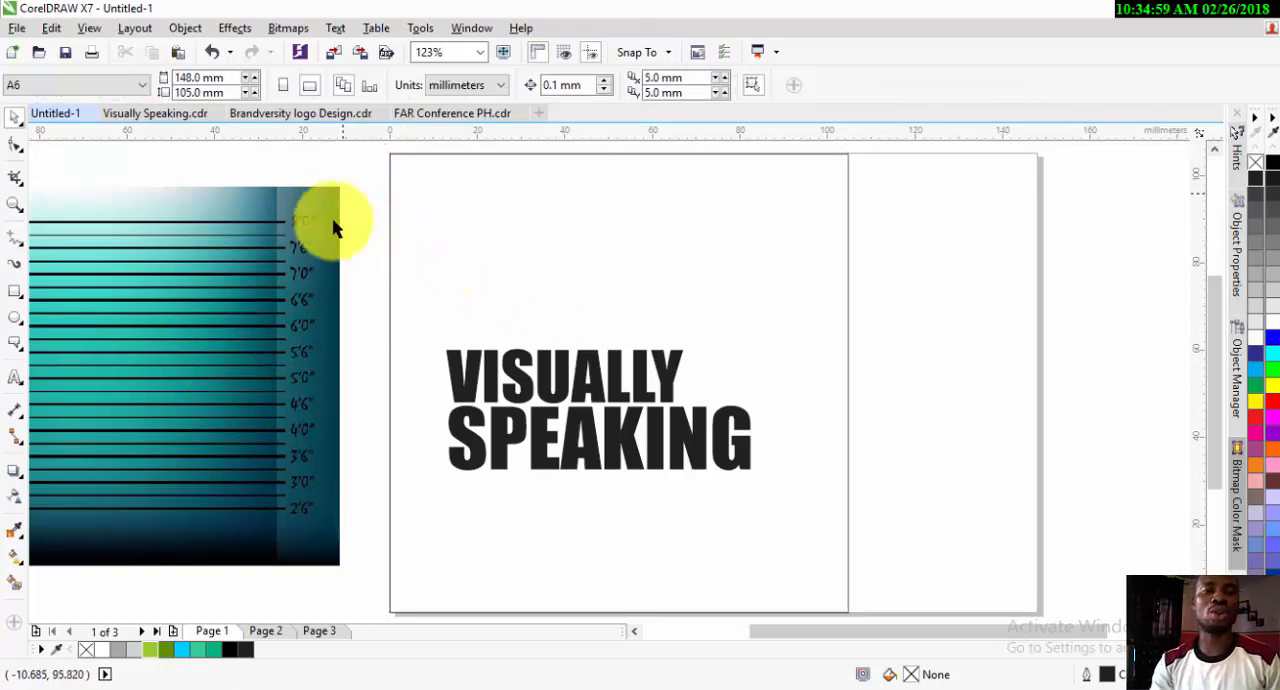
click(256, 258)
click(280, 167)
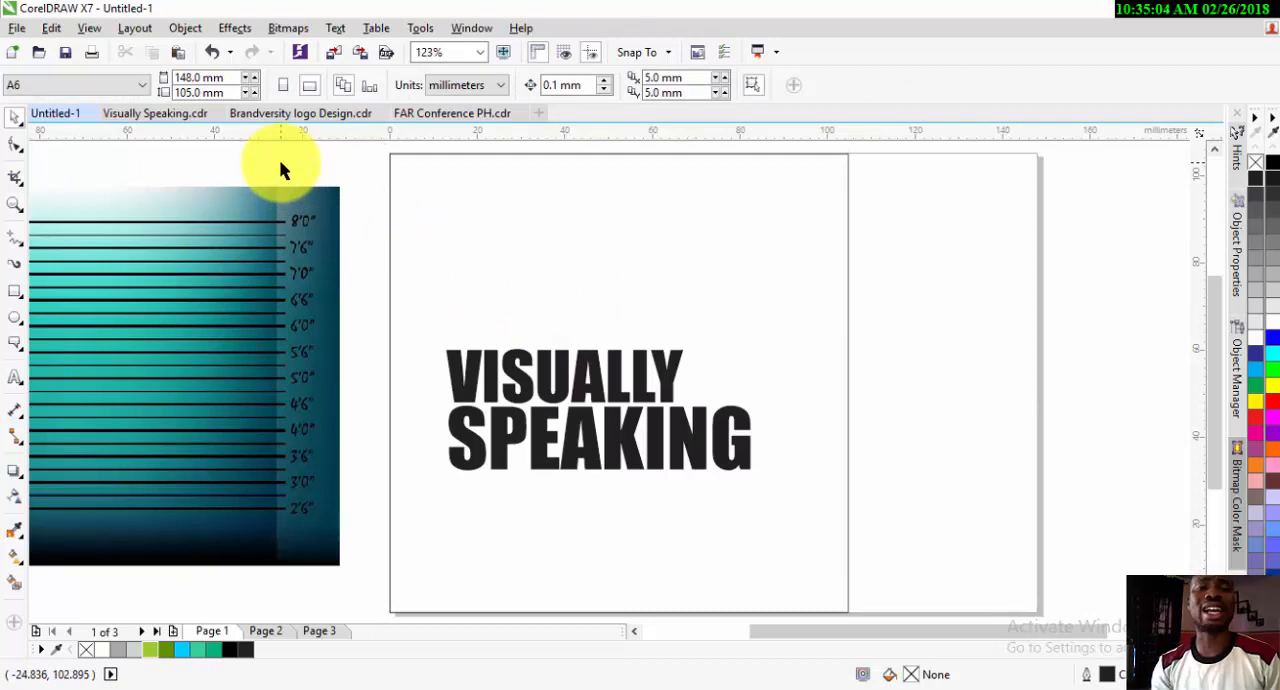
click(283, 246)
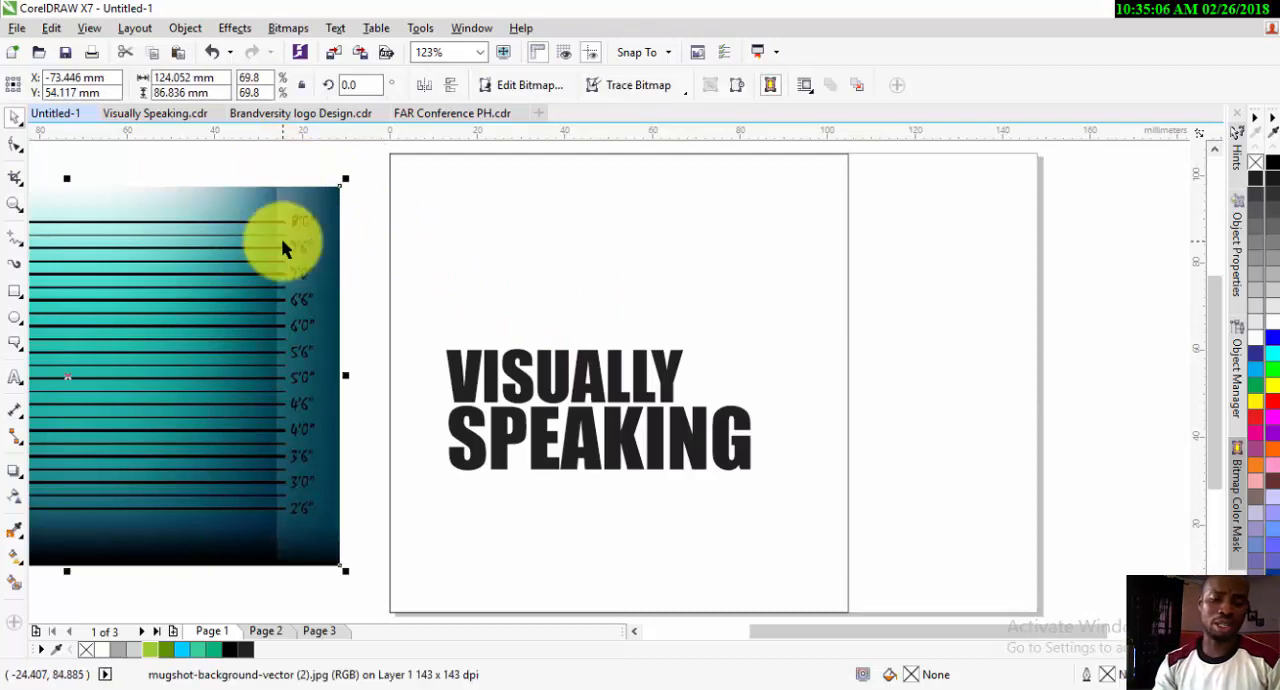
right_click(283, 248)
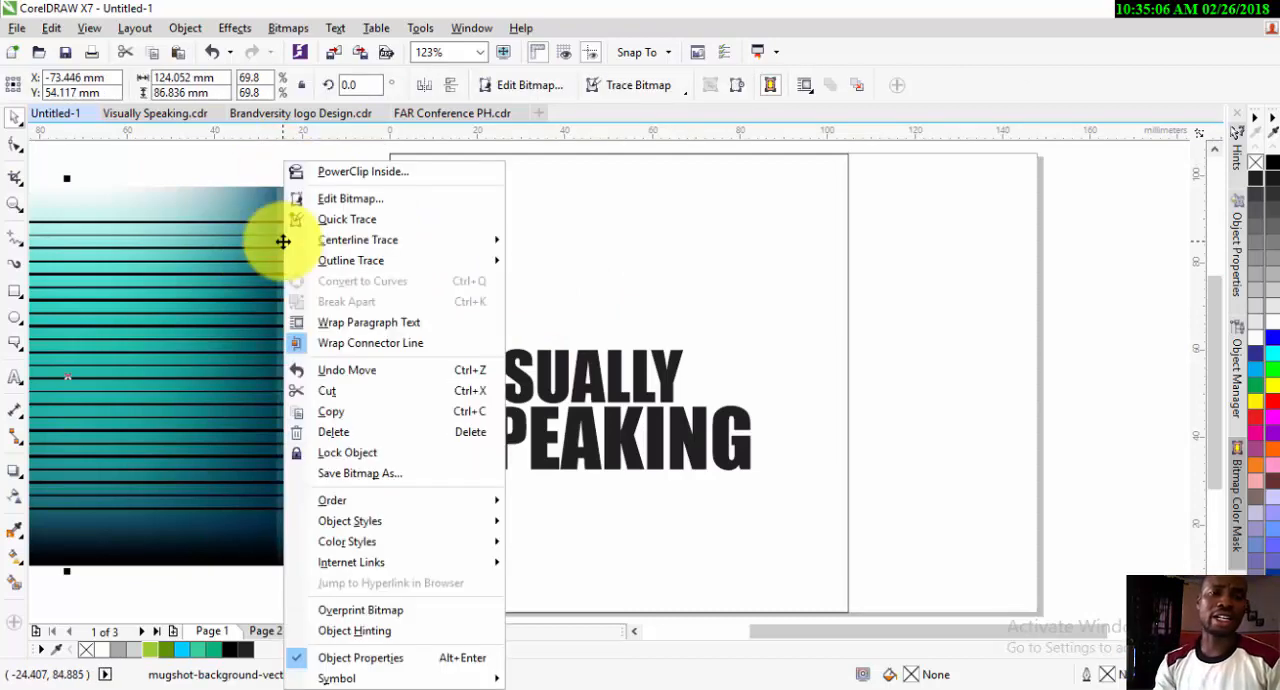
click(355, 172)
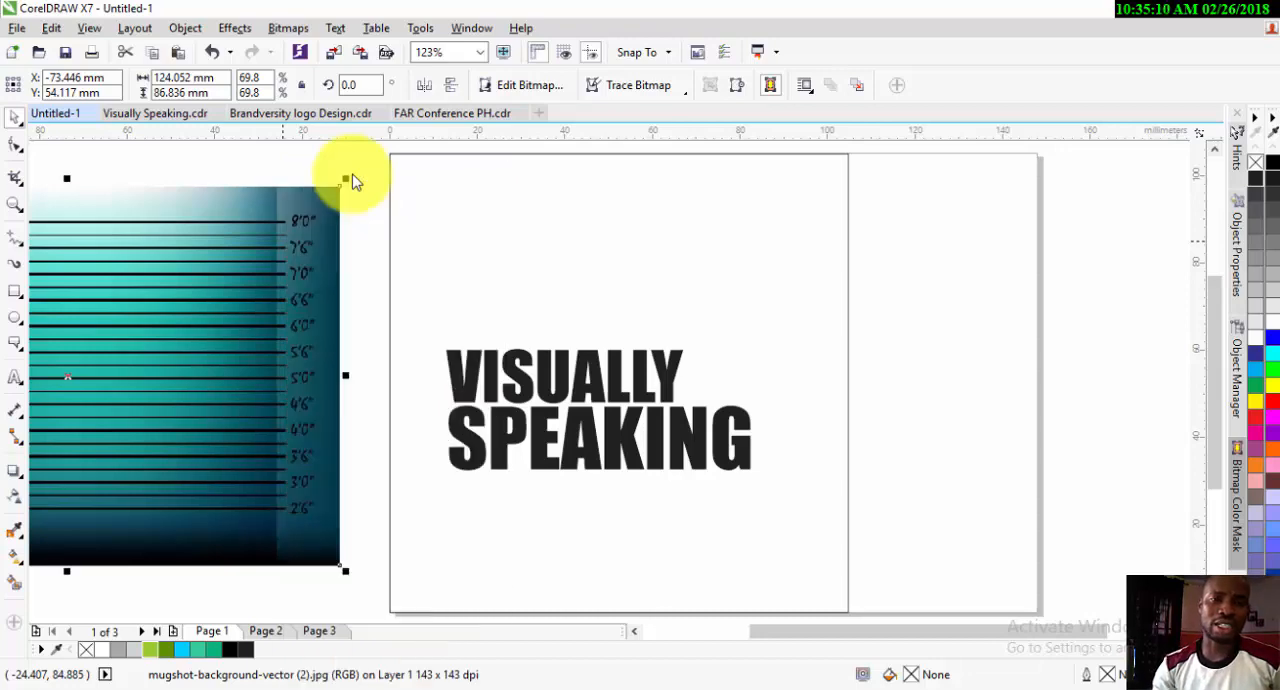
click(569, 259)
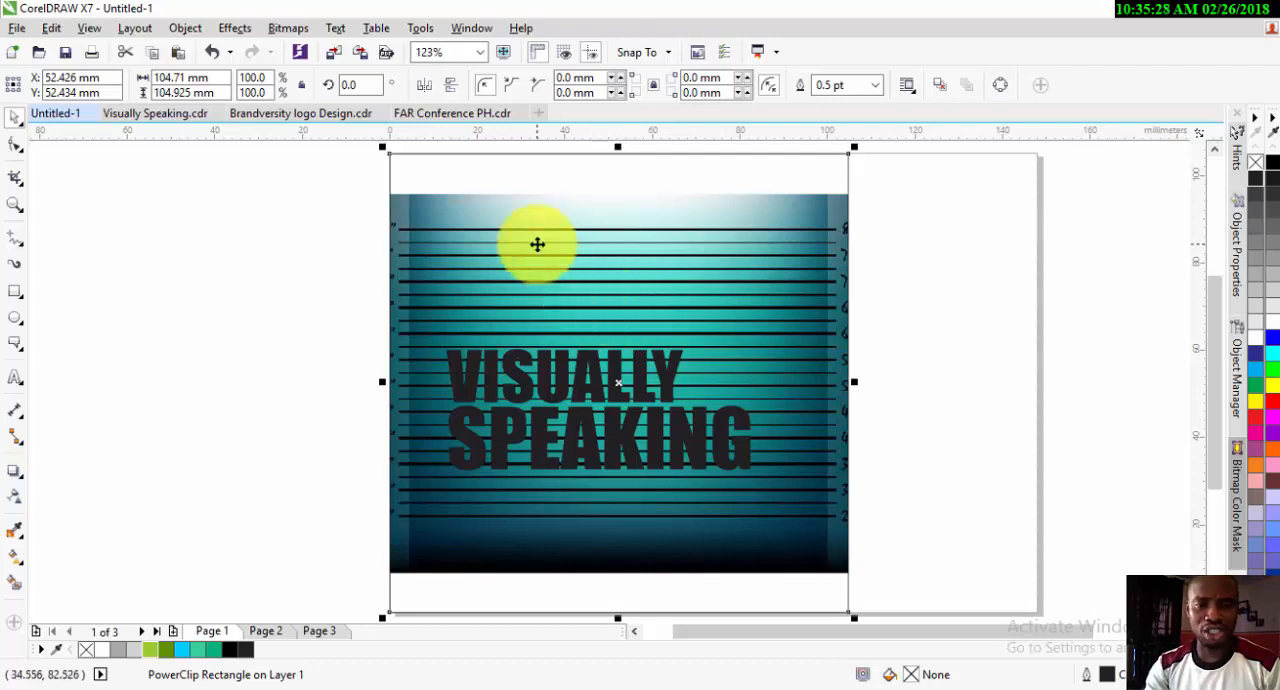
Step: Edit the PowerClip contents, stretching the background image to about 112 mm high and shifting it slightly upward to fill the square
key(ctrl+z)
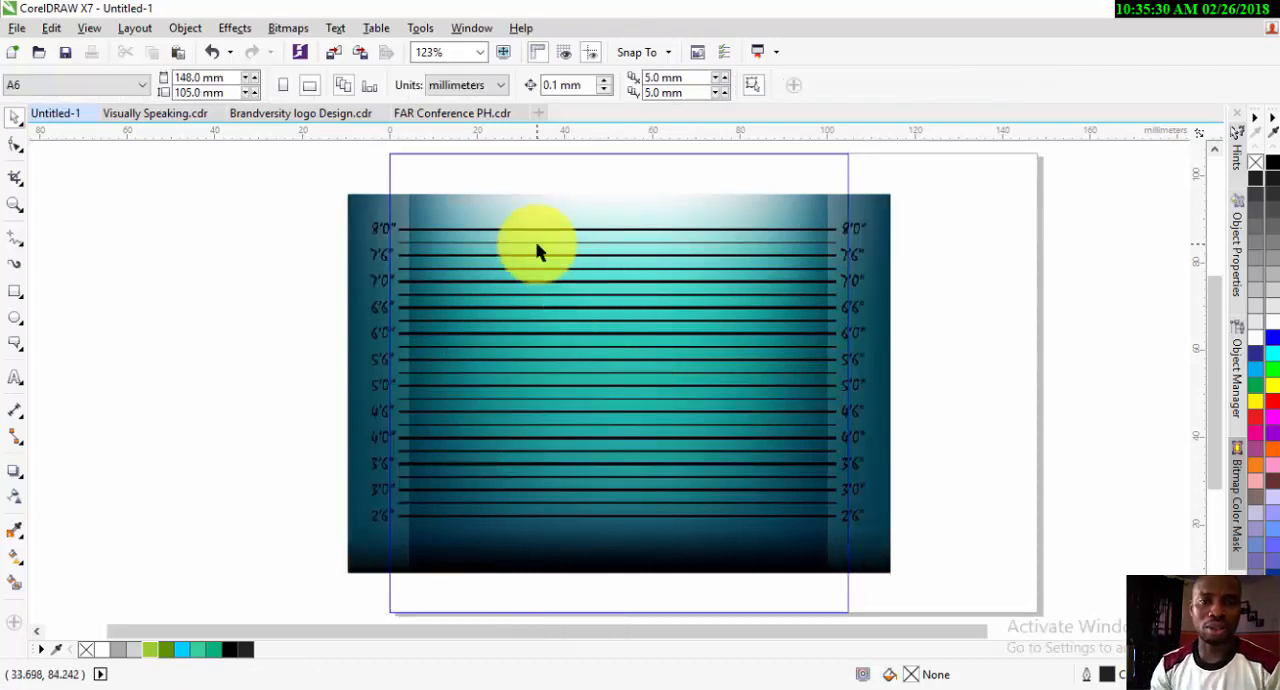
click(540, 254)
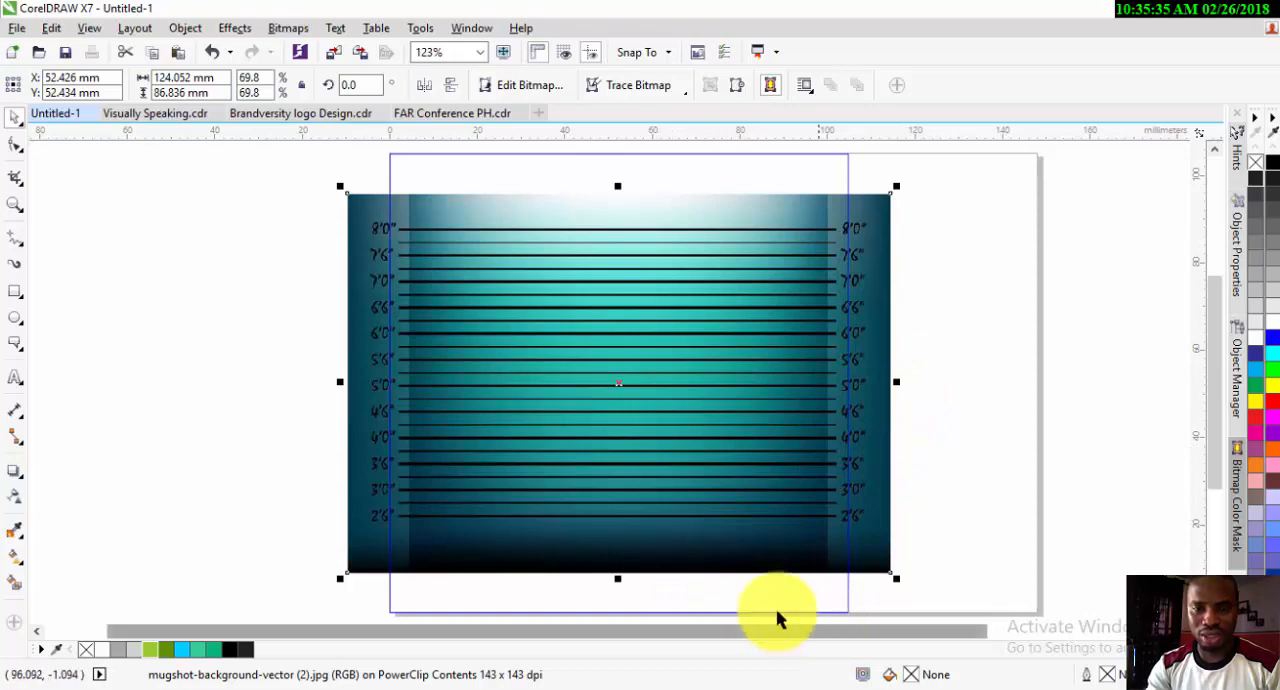
mouse_move(615, 580)
mouse_down()
mouse_move(609, 626)
mouse_move(601, 590)
mouse_up()
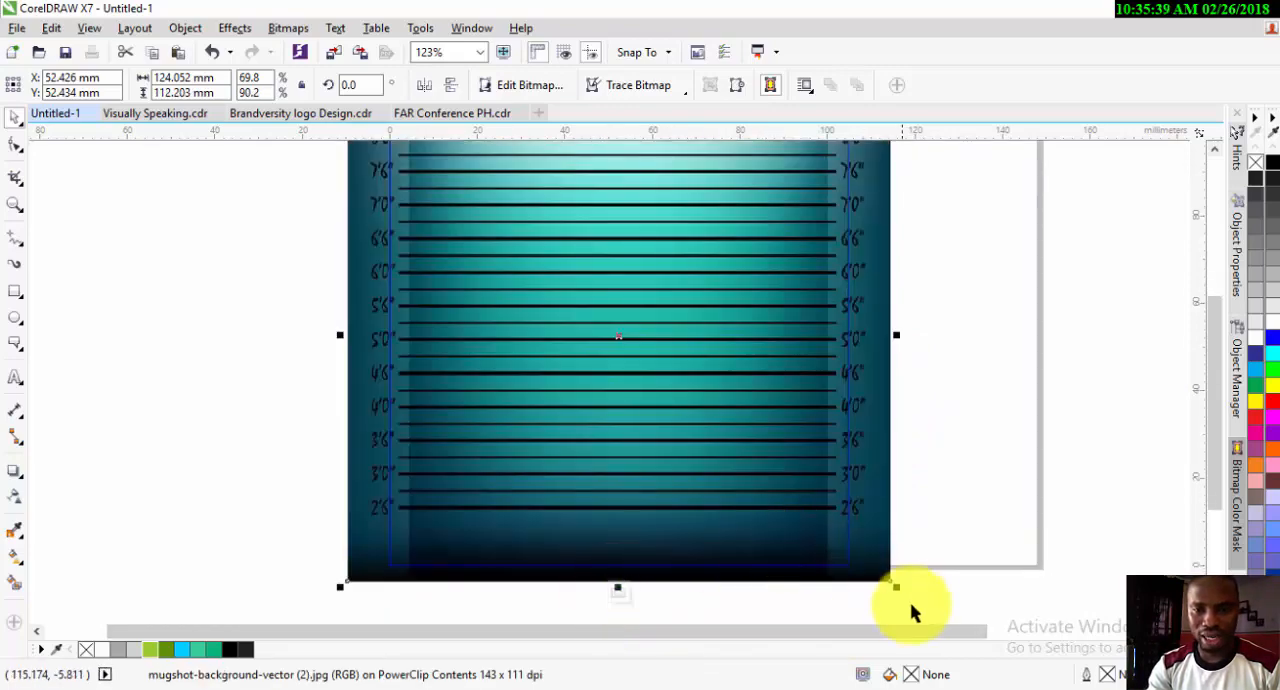
key(shift+F2)
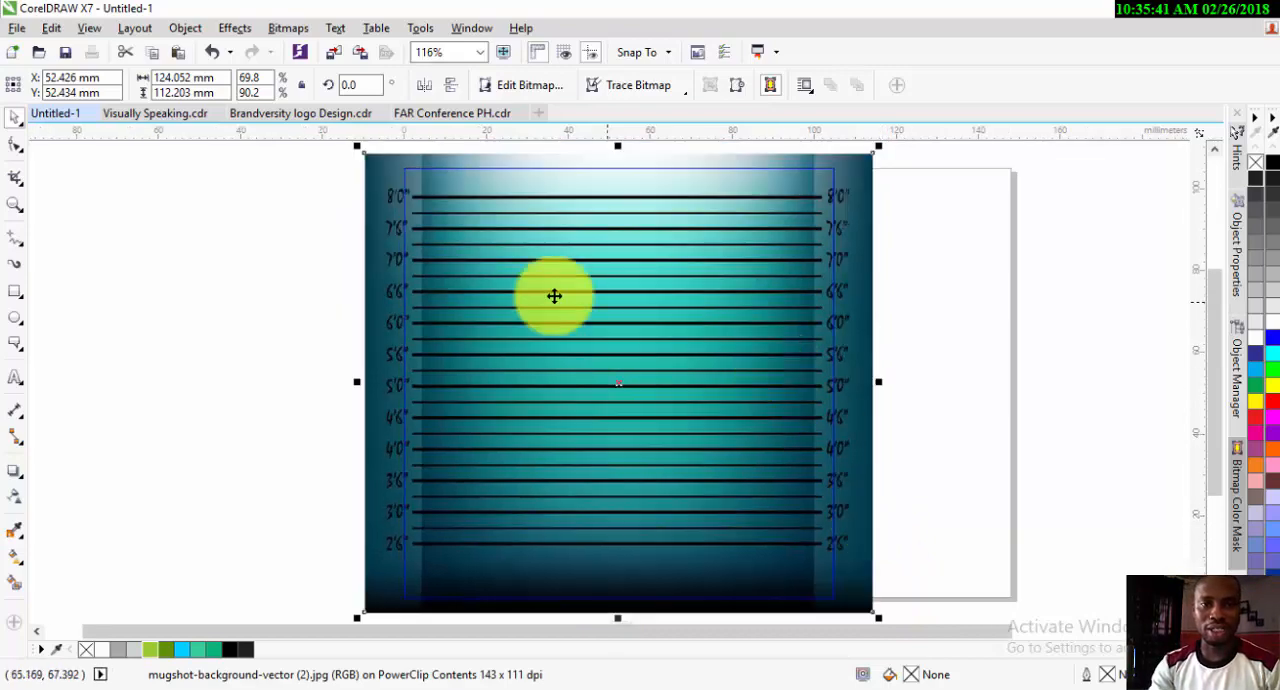
drag(533, 274, 533, 272)
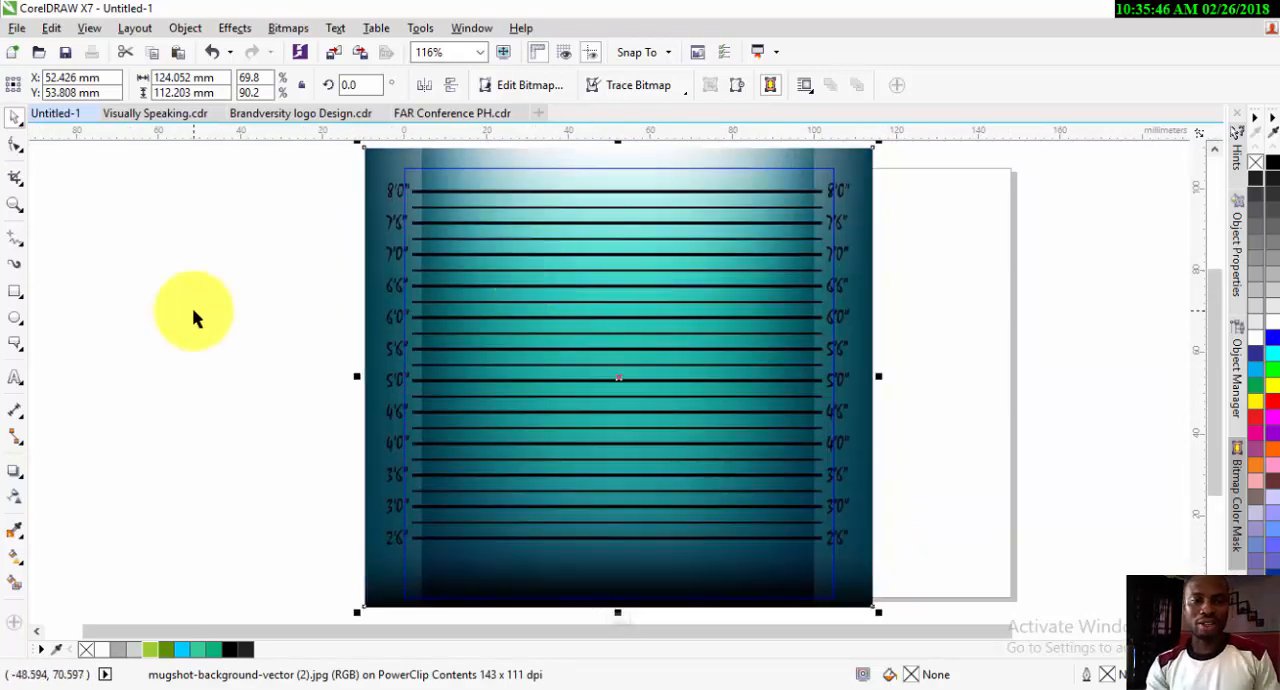
ctrl+click(229, 517)
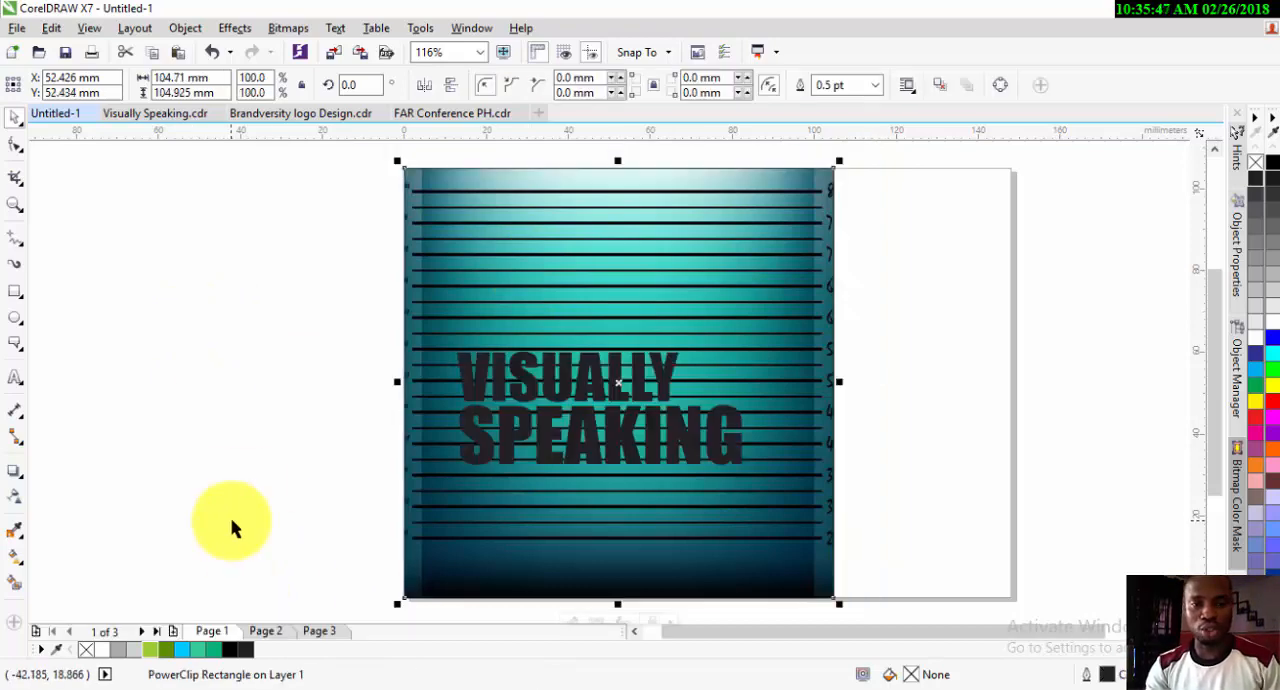
Step: Widen the clipped background image to about 129 mm so its height labels fall outside the square
ctrl+click(471, 540)
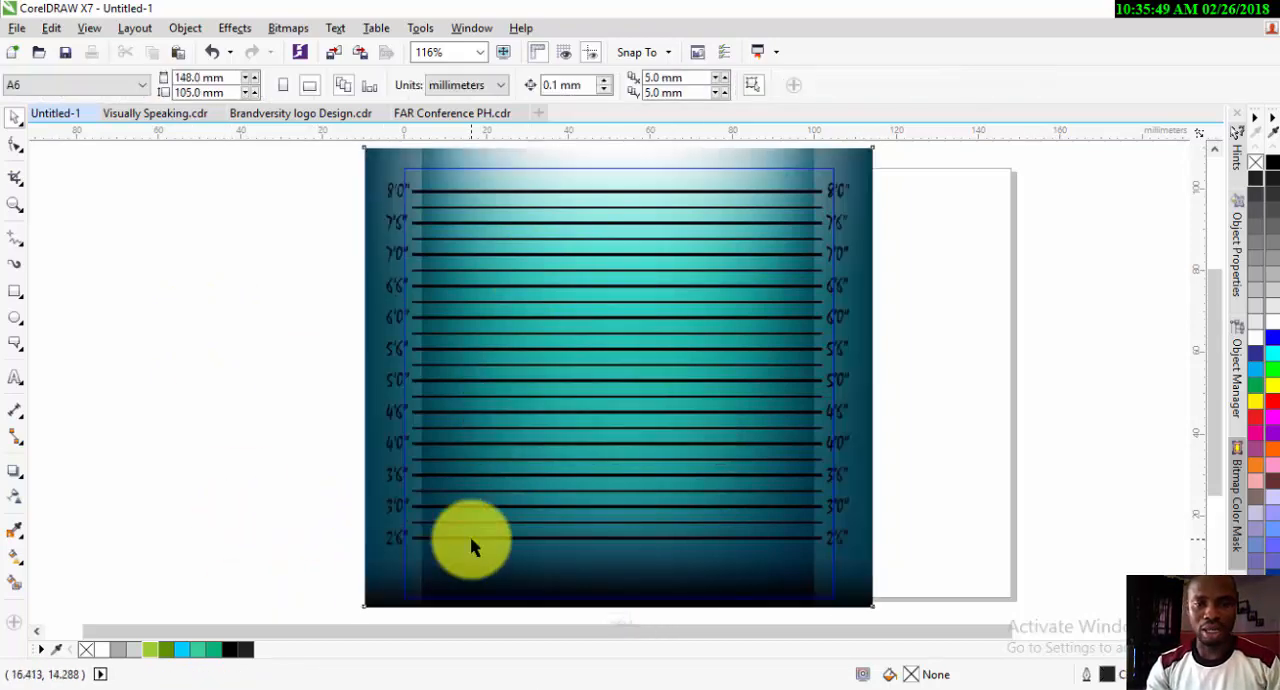
drag(878, 377, 888, 374)
ctrl+click(944, 360)
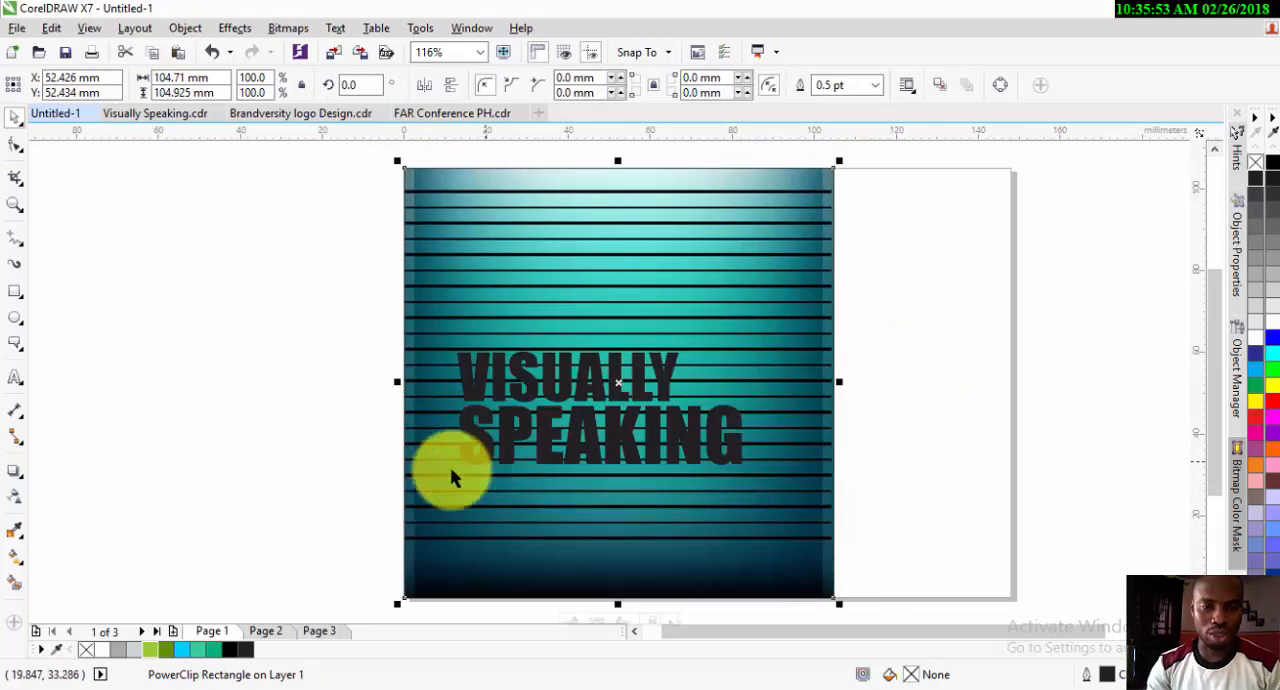
Step: Check the Page 2 background, return to Page 1 and open the square's PowerClip contents with the background image selected
click(263, 633)
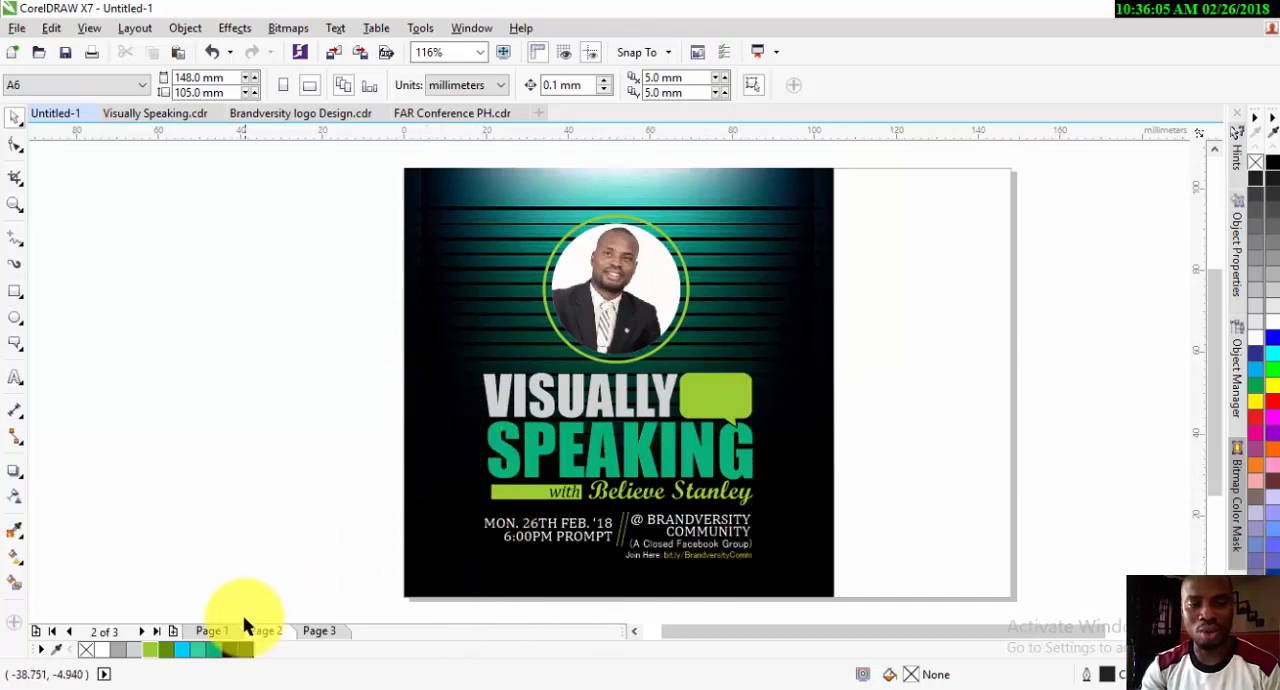
click(217, 630)
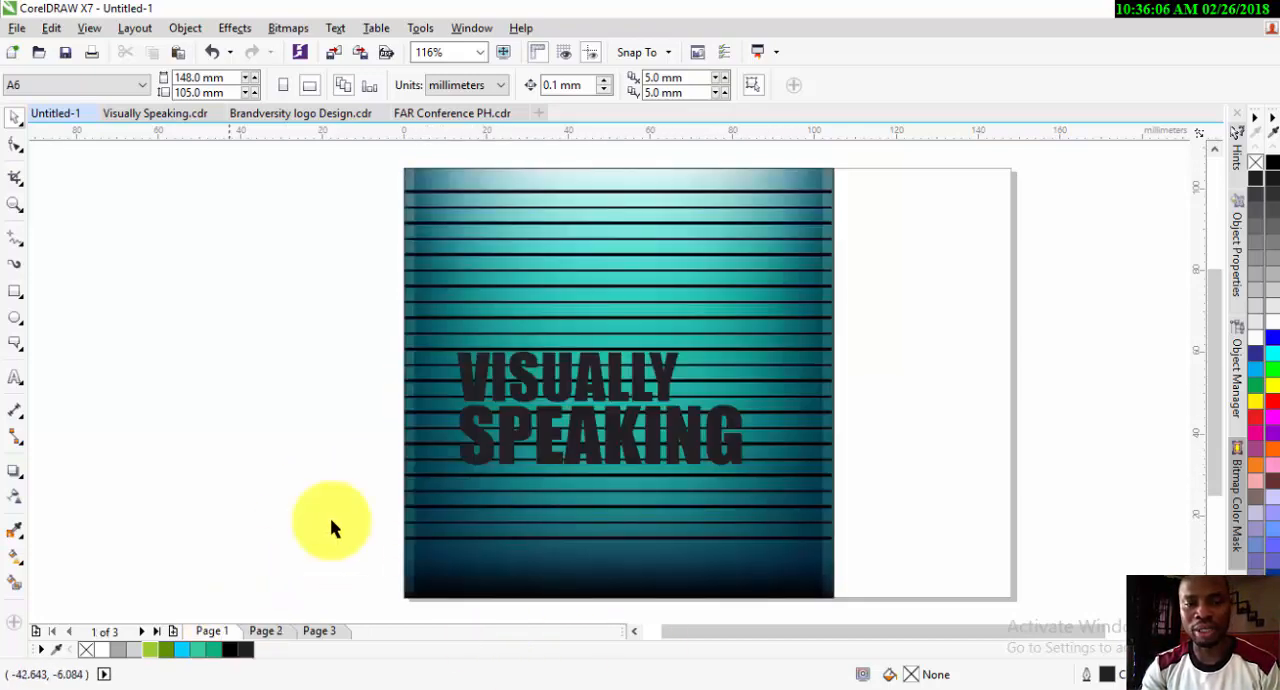
click(432, 428)
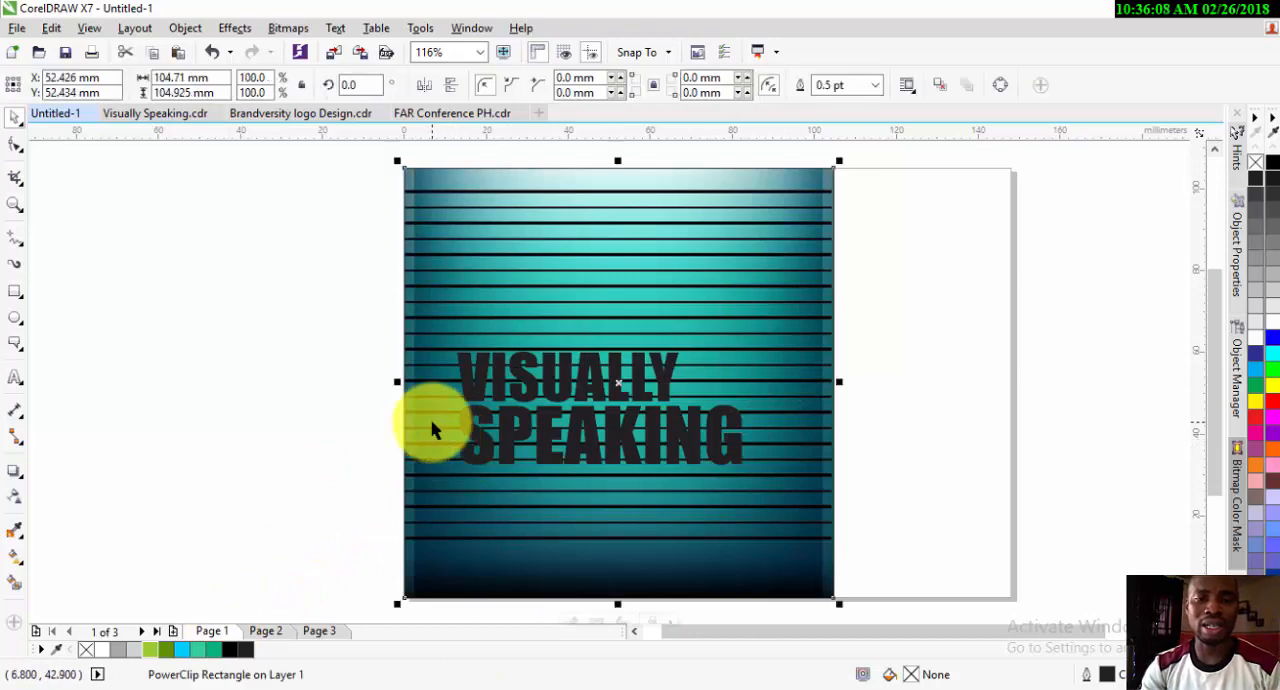
double_click(441, 287)
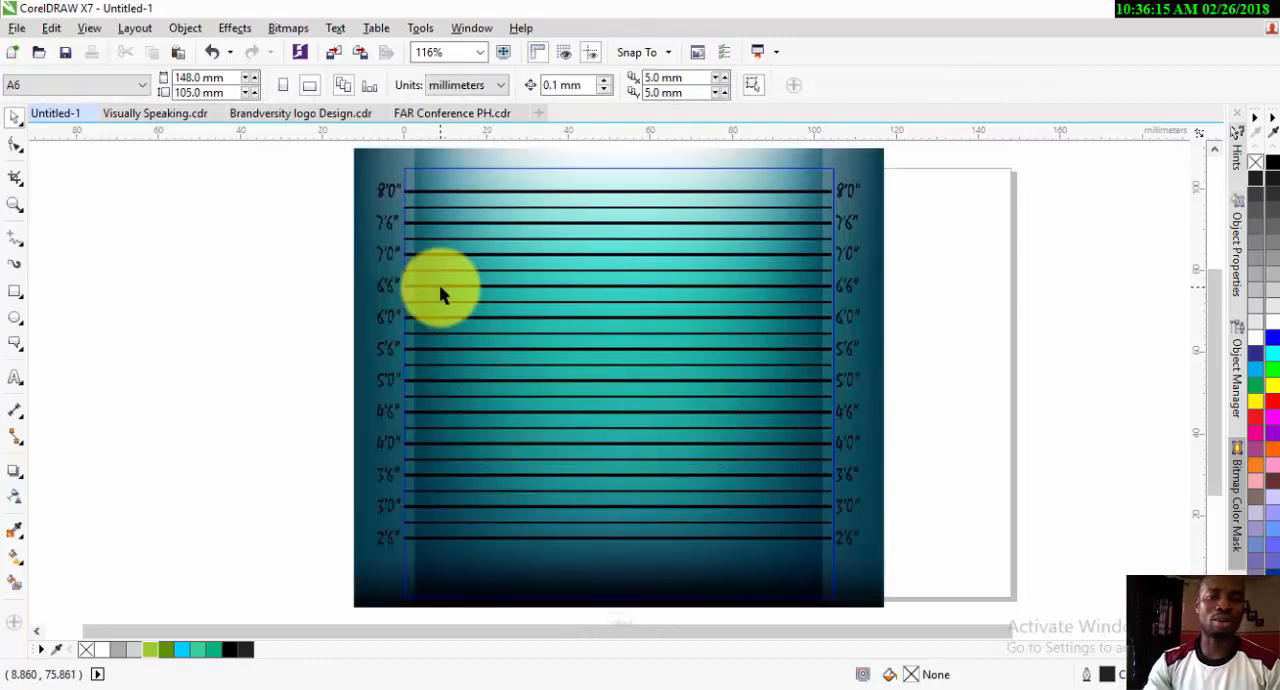
click(441, 288)
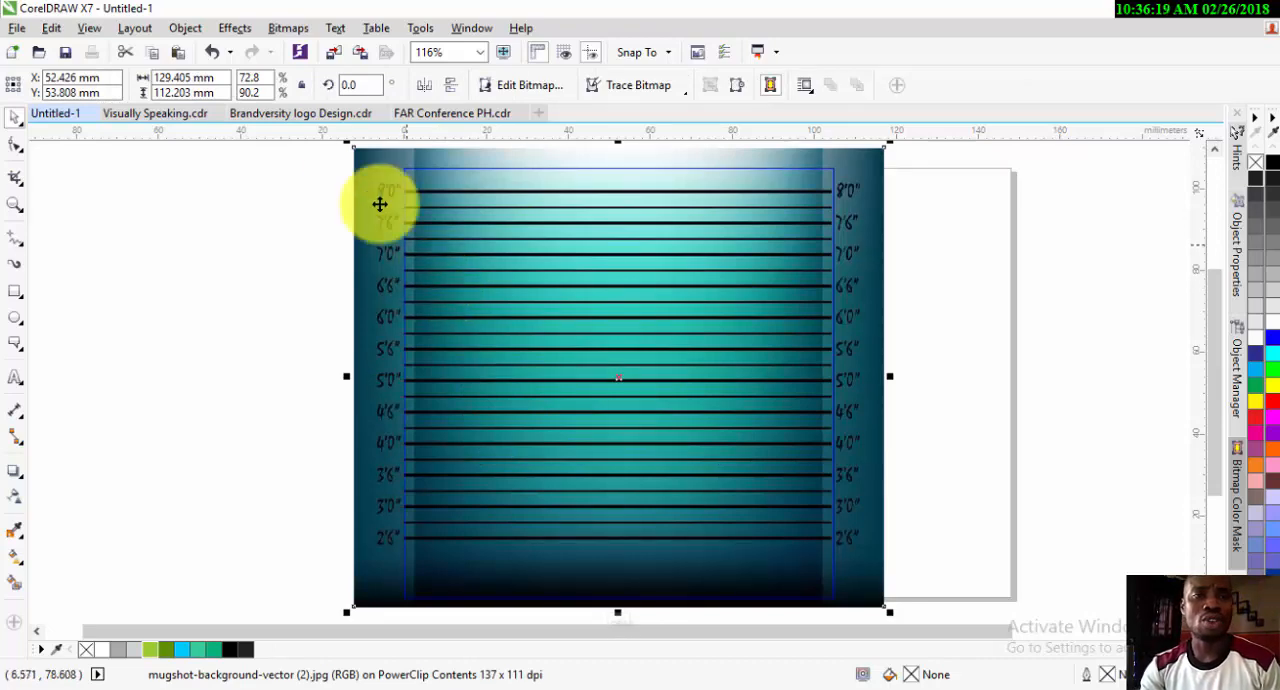
Step: Open the Tone Curve adjustment for the background image and zoom out its before-and-after previews
click(229, 33)
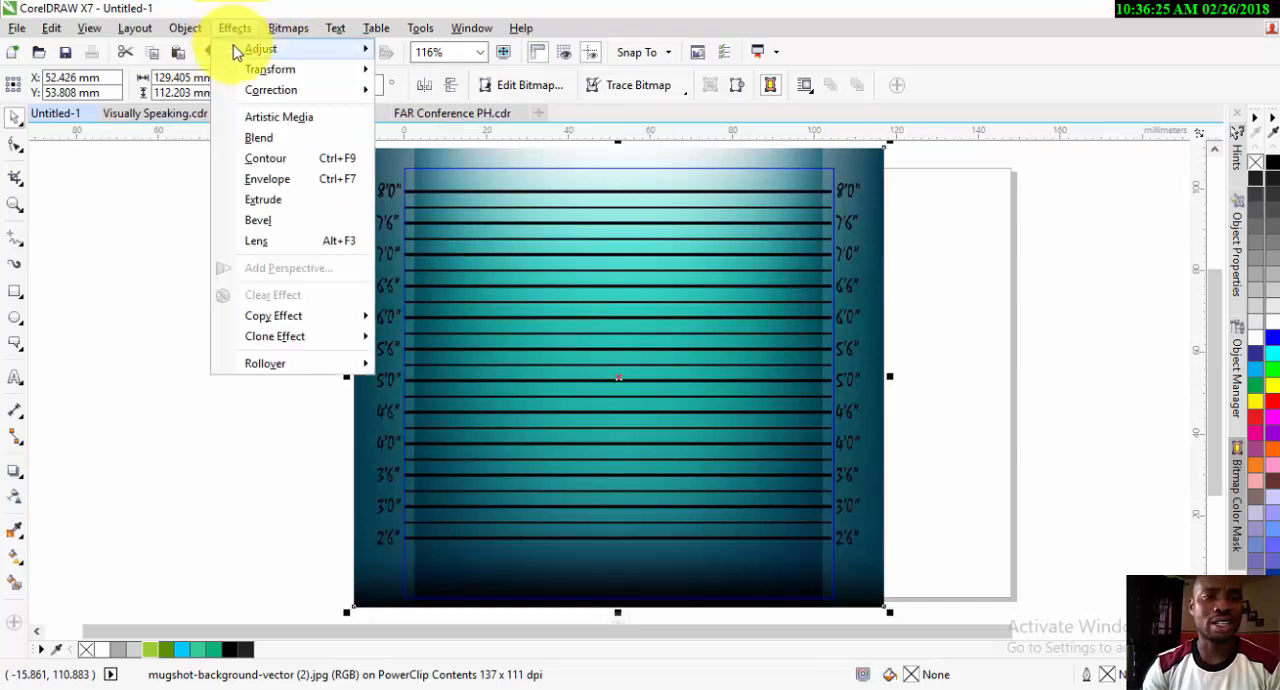
mouse_move(252, 55)
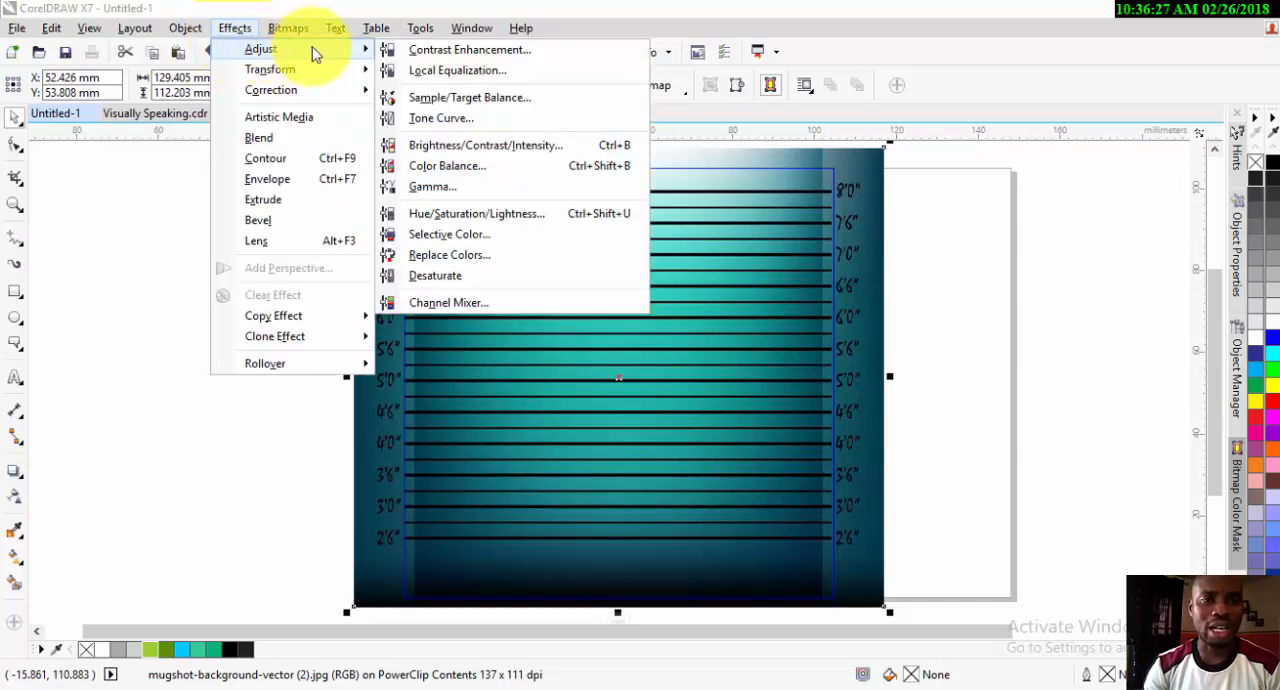
click(430, 119)
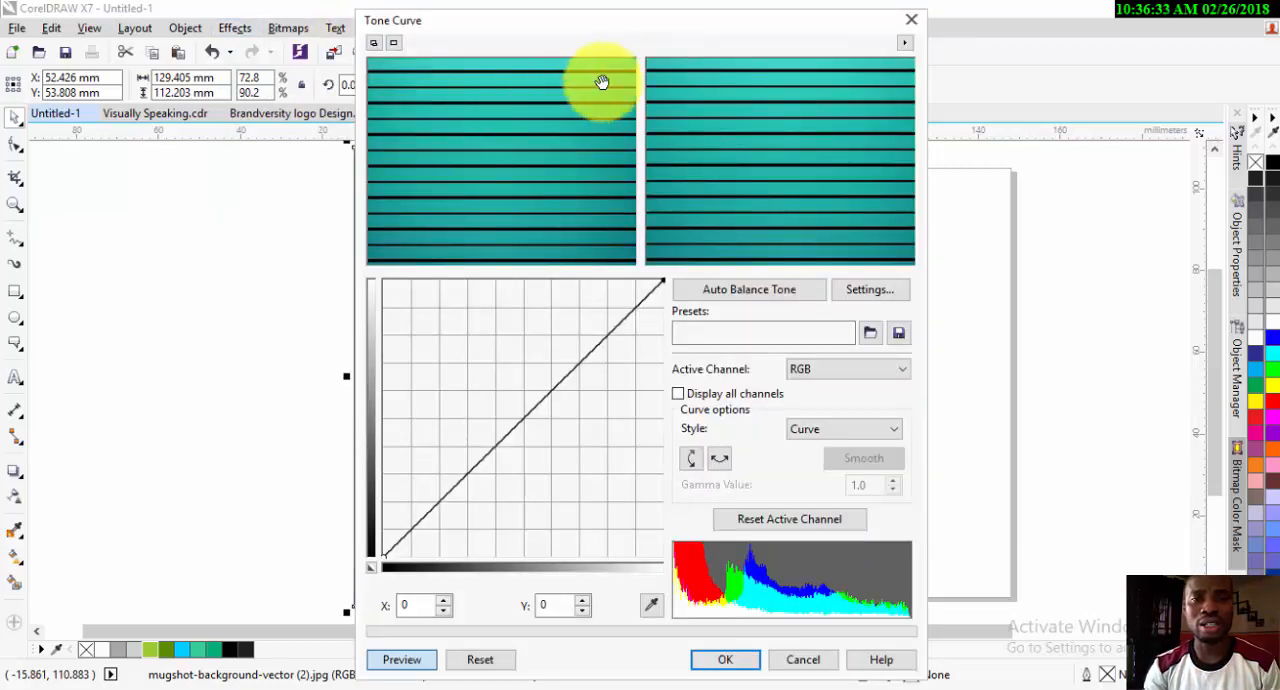
mouse_move(594, 32)
mouse_down()
mouse_move(590, 70)
mouse_move(582, 52)
mouse_up()
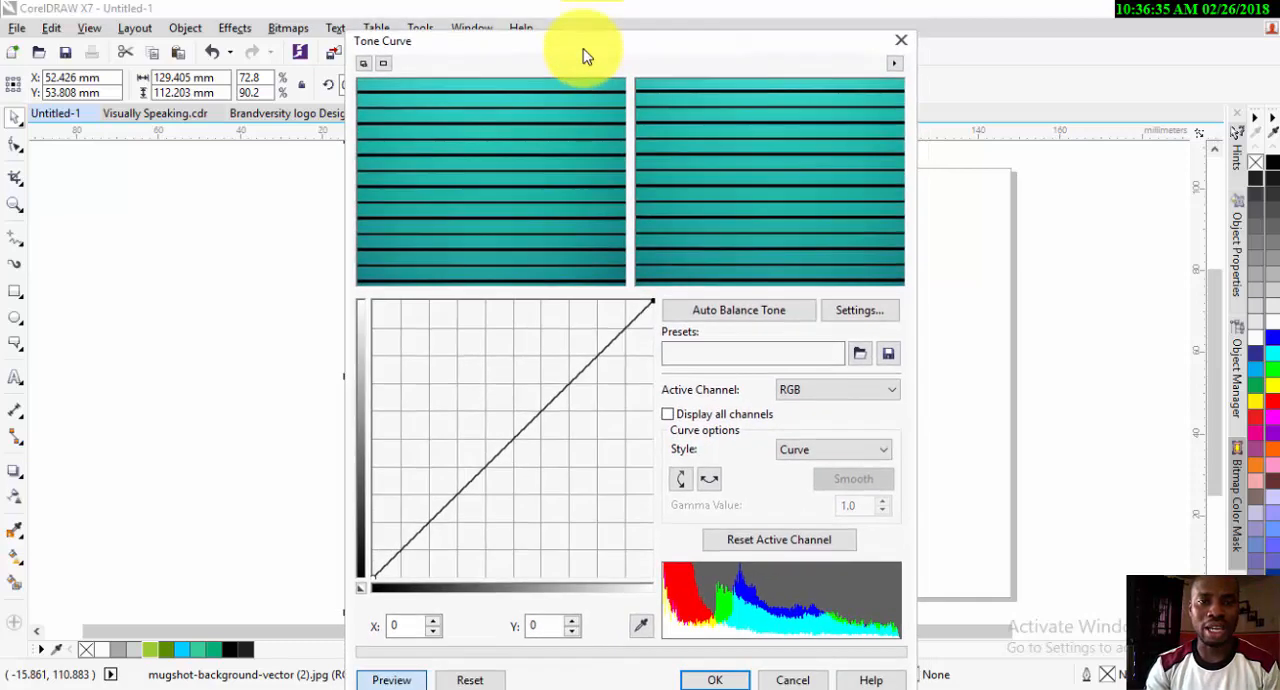
right_click(513, 167)
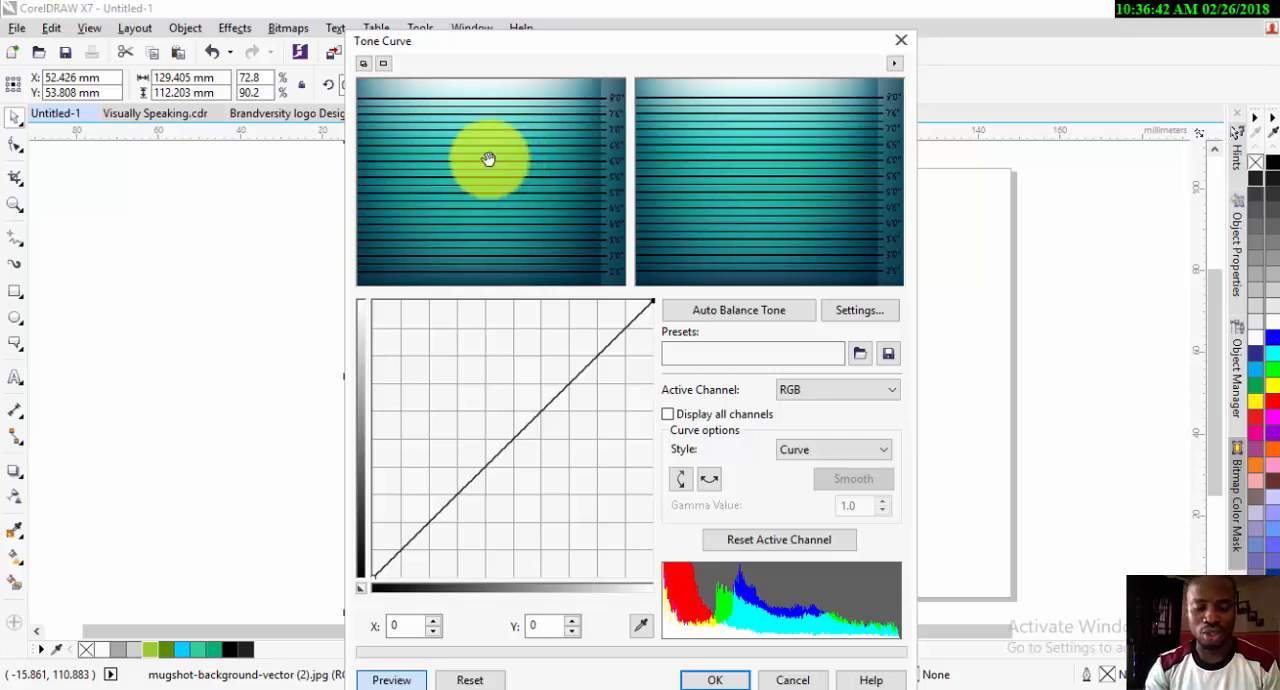
right_click(488, 160)
click(476, 161)
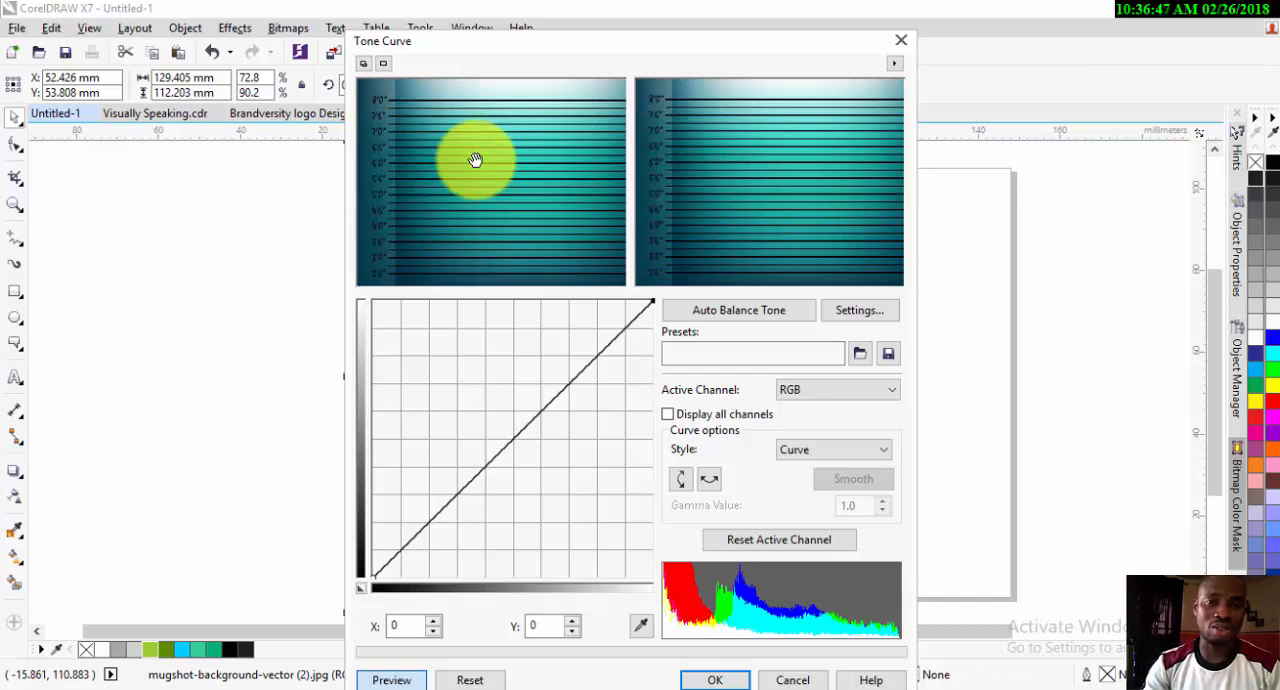
right_click(475, 160)
click(475, 160)
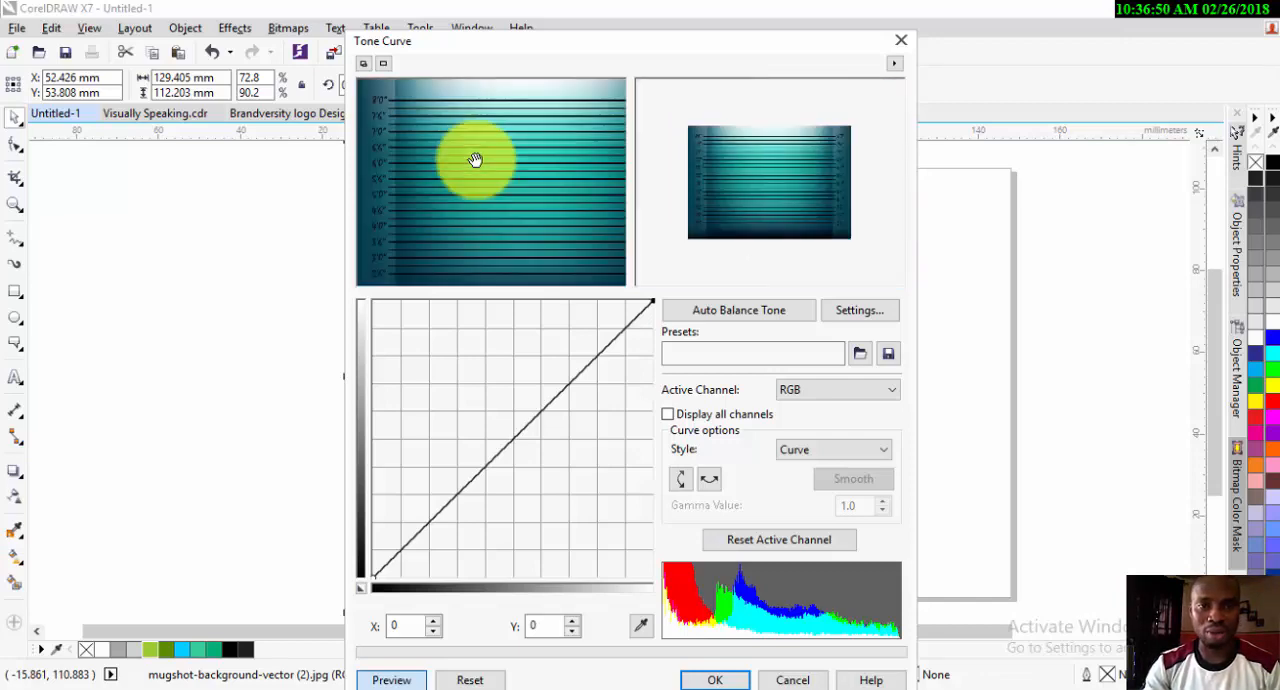
right_click(475, 160)
right_click(475, 160)
click(475, 160)
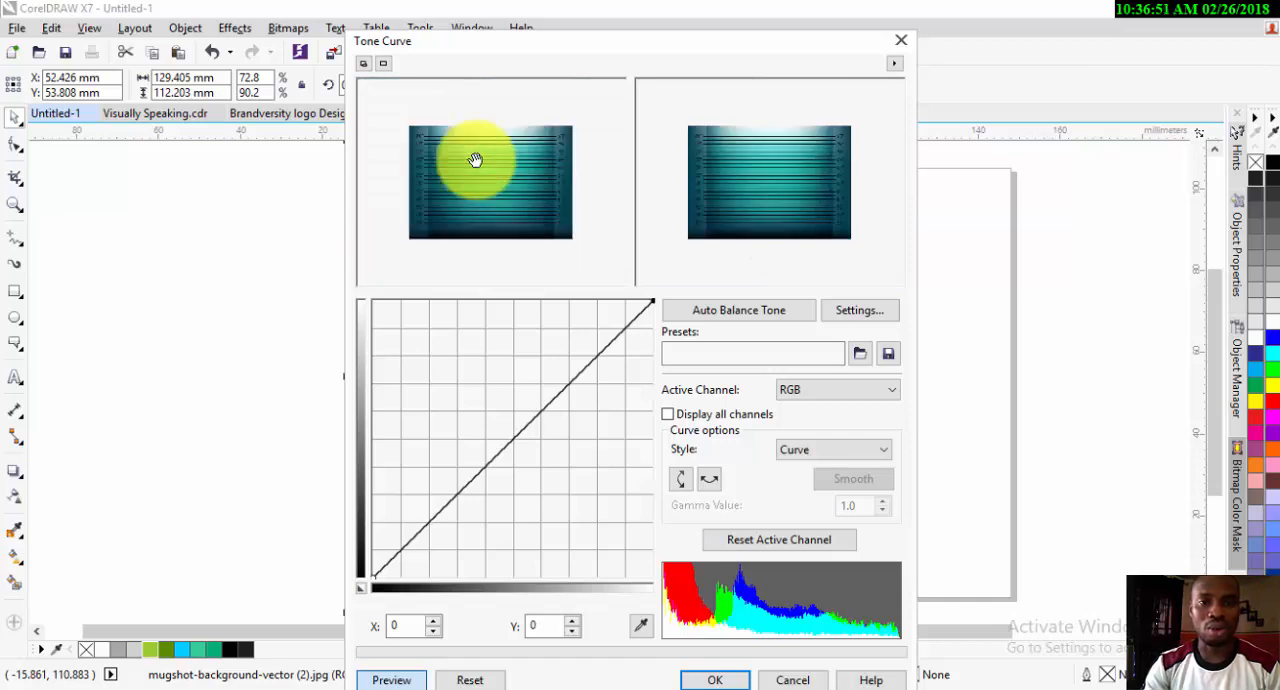
click(475, 160)
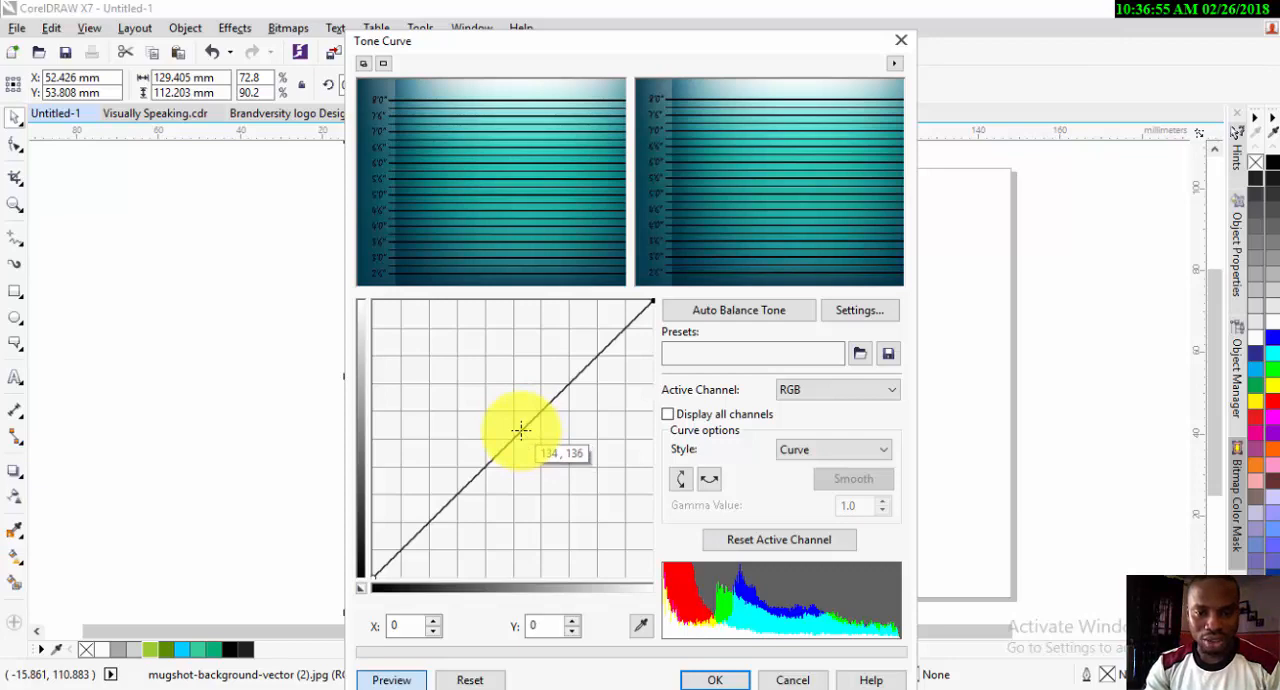
Step: Darken the background image by bending the middle of its RGB tone curve downward, apply it and finish editing the PowerClip
drag(521, 430, 562, 473)
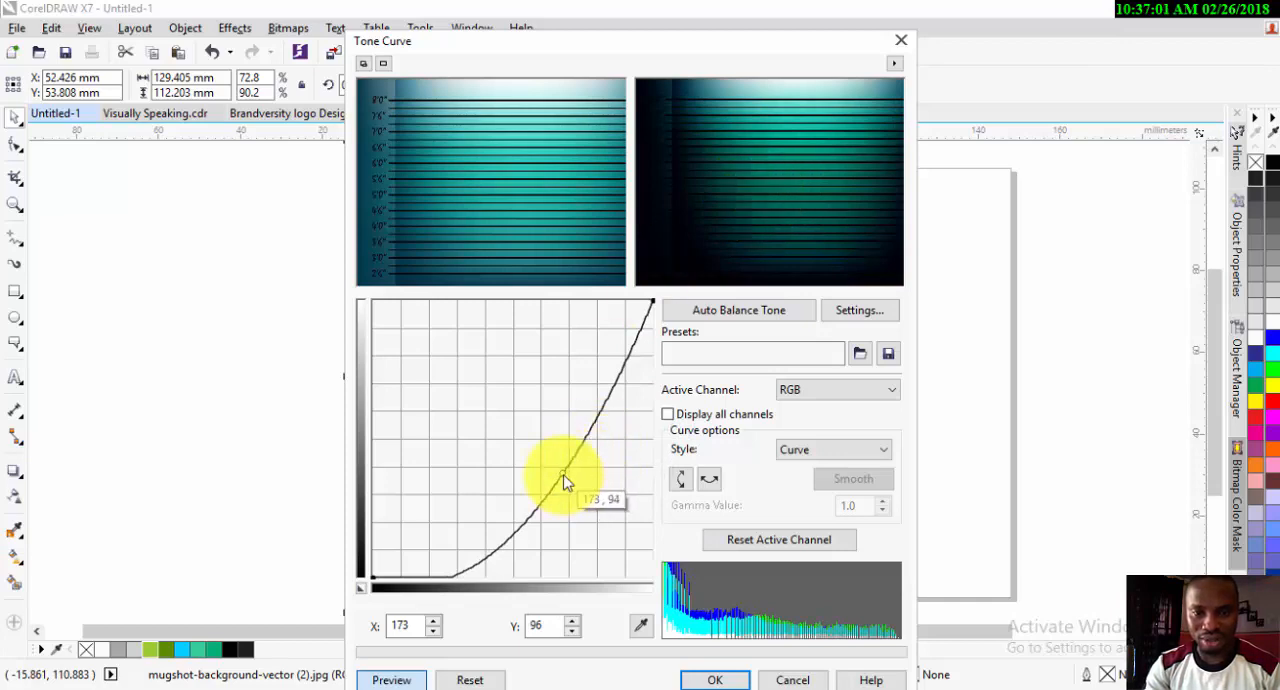
drag(562, 480, 579, 466)
click(715, 679)
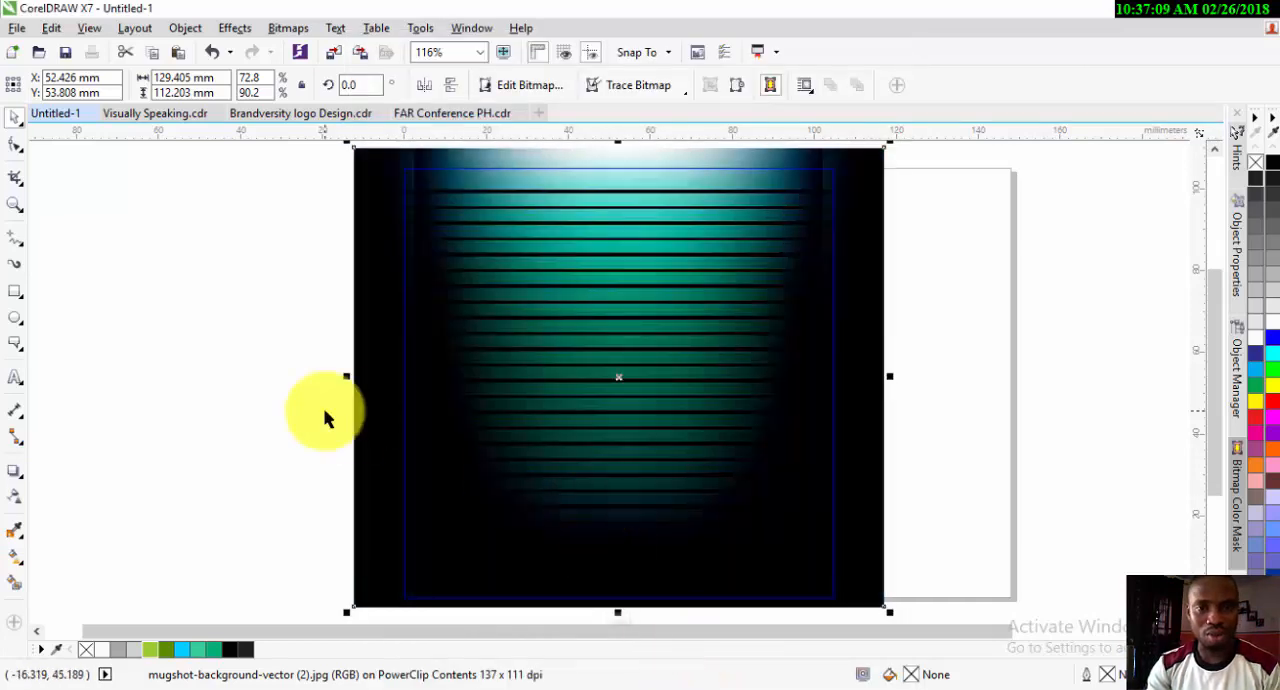
ctrl+click(269, 386)
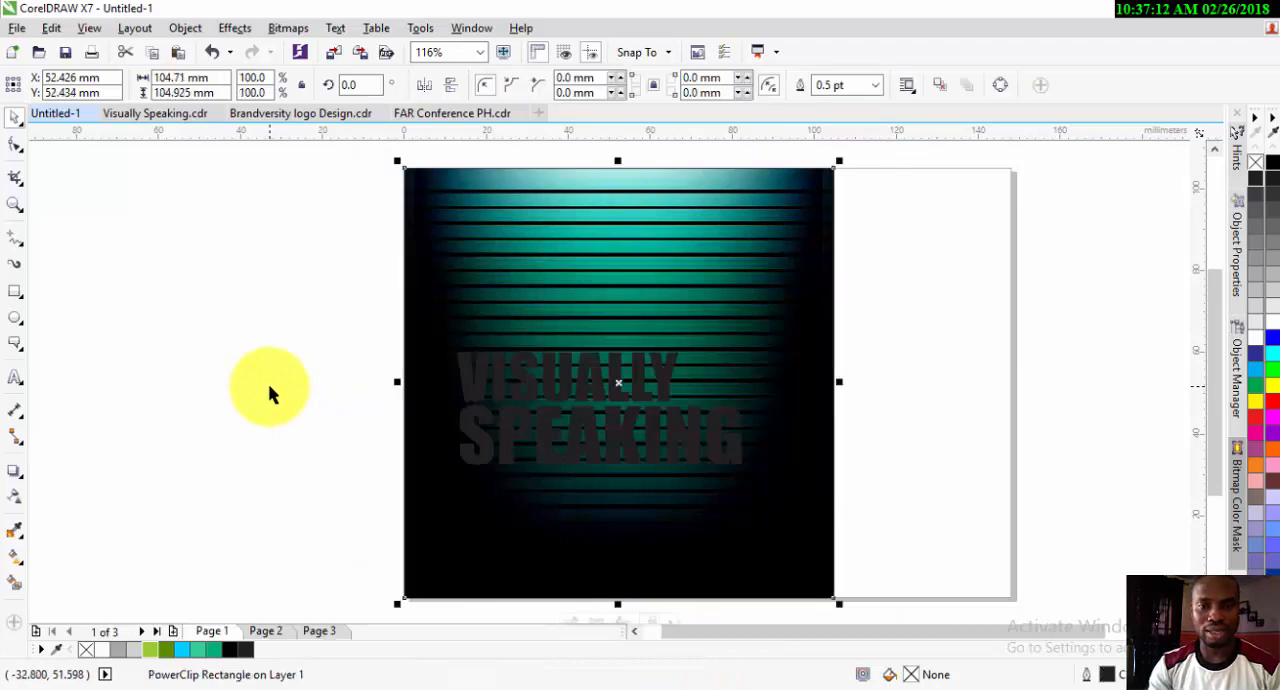
Step: Move both heading lines together about 4 mm down on the square
click(264, 296)
drag(277, 299, 772, 506)
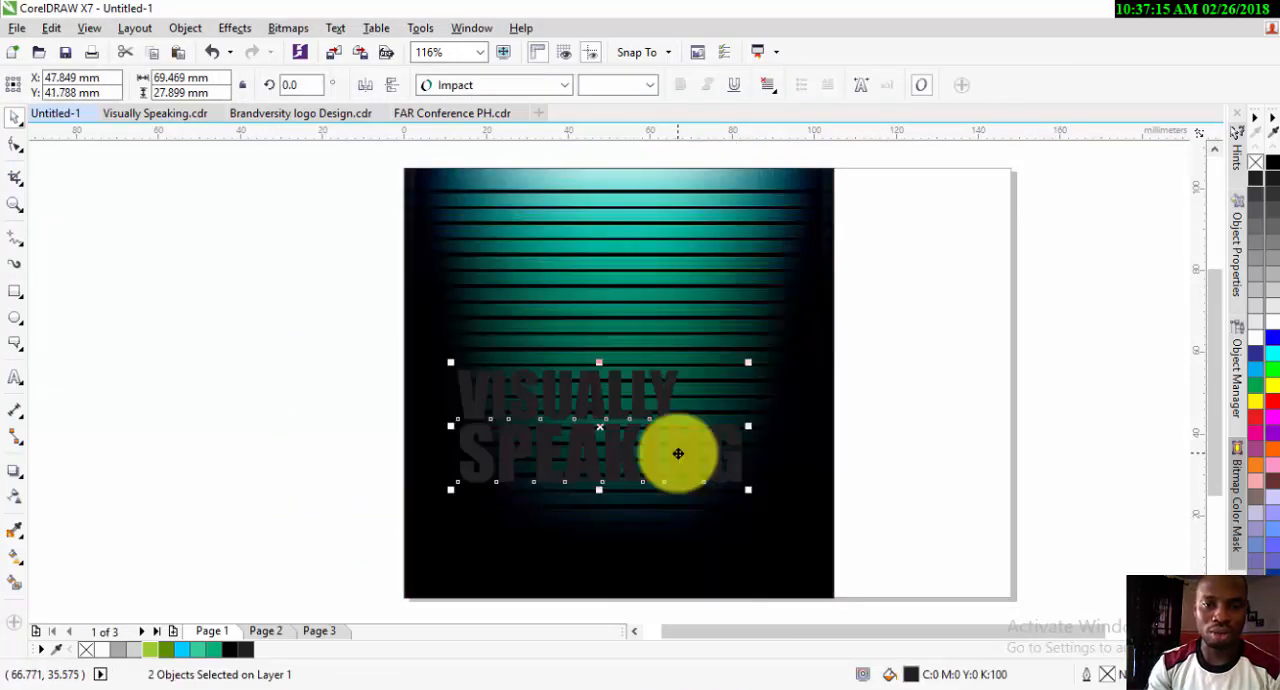
click(429, 409)
Step: Fill SPEAKING with green R7 G176 B120 (#07B078) and VISUALLY with 20% Black
click(497, 420)
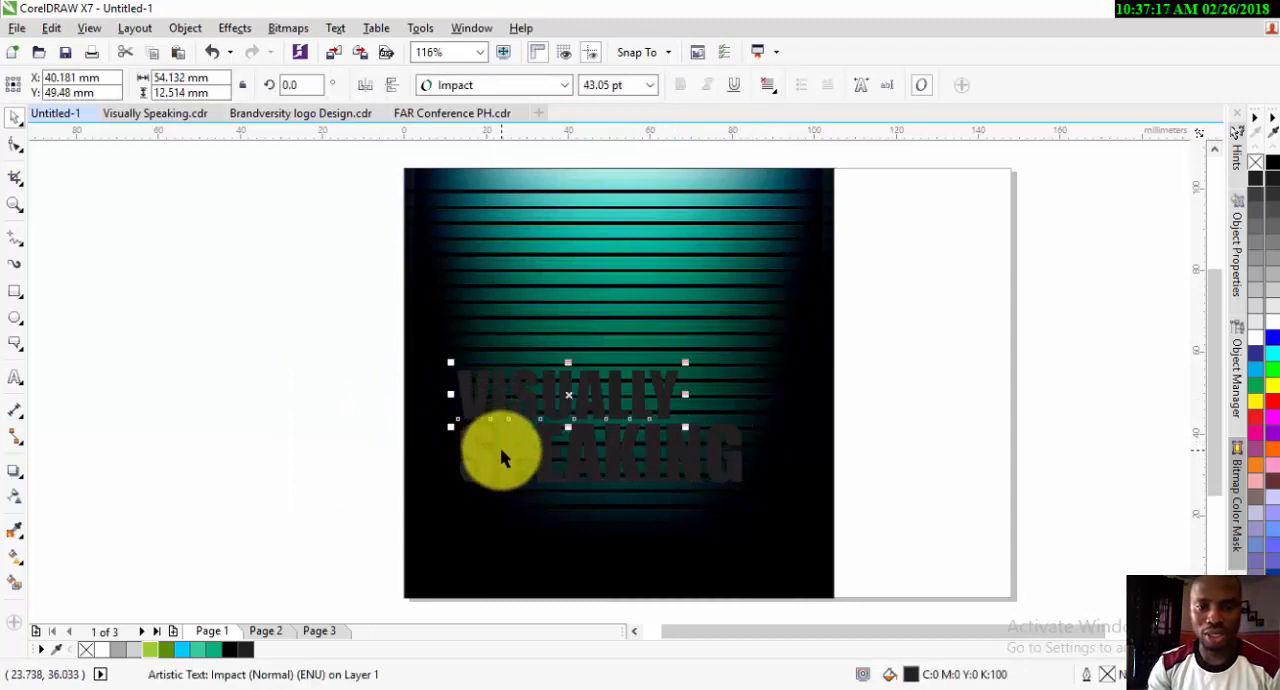
click(502, 448)
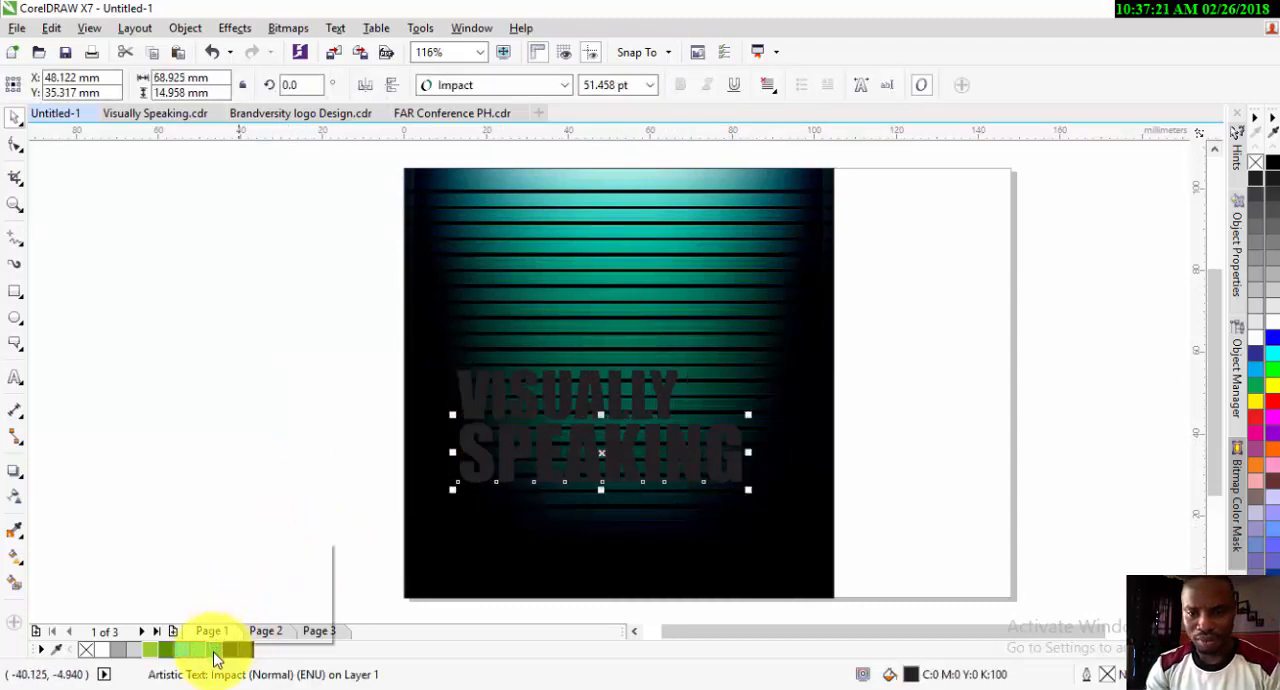
click(214, 651)
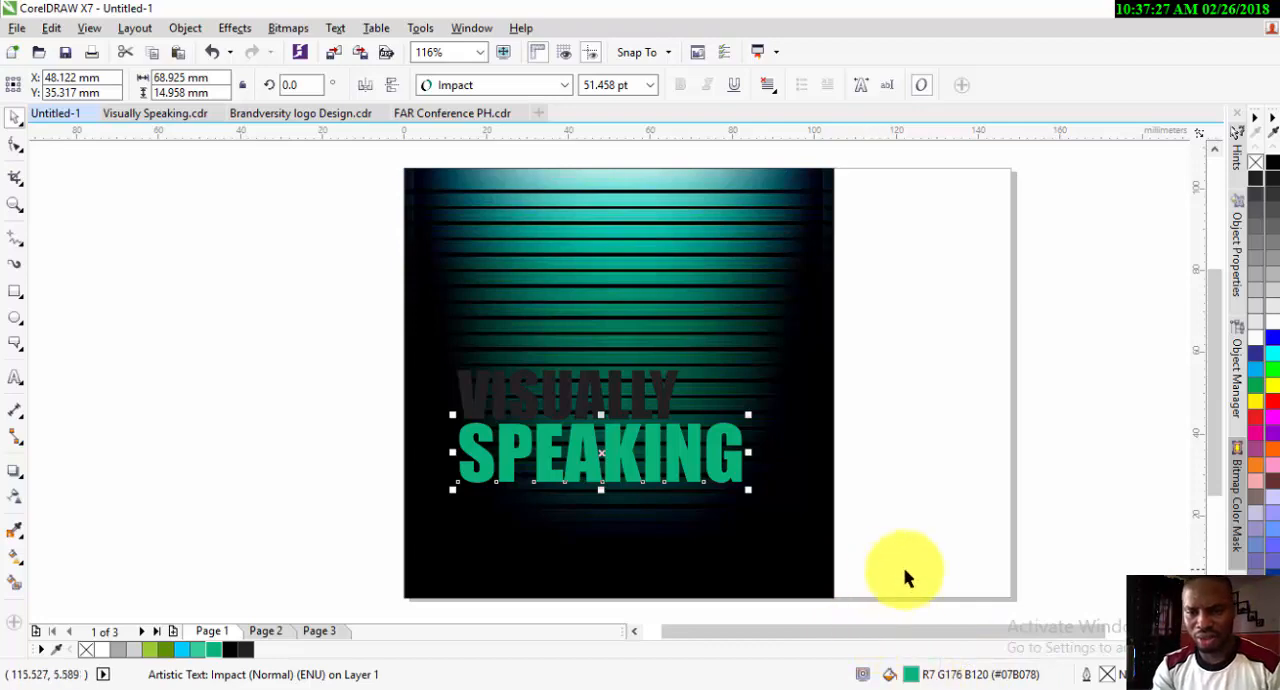
click(600, 394)
click(135, 648)
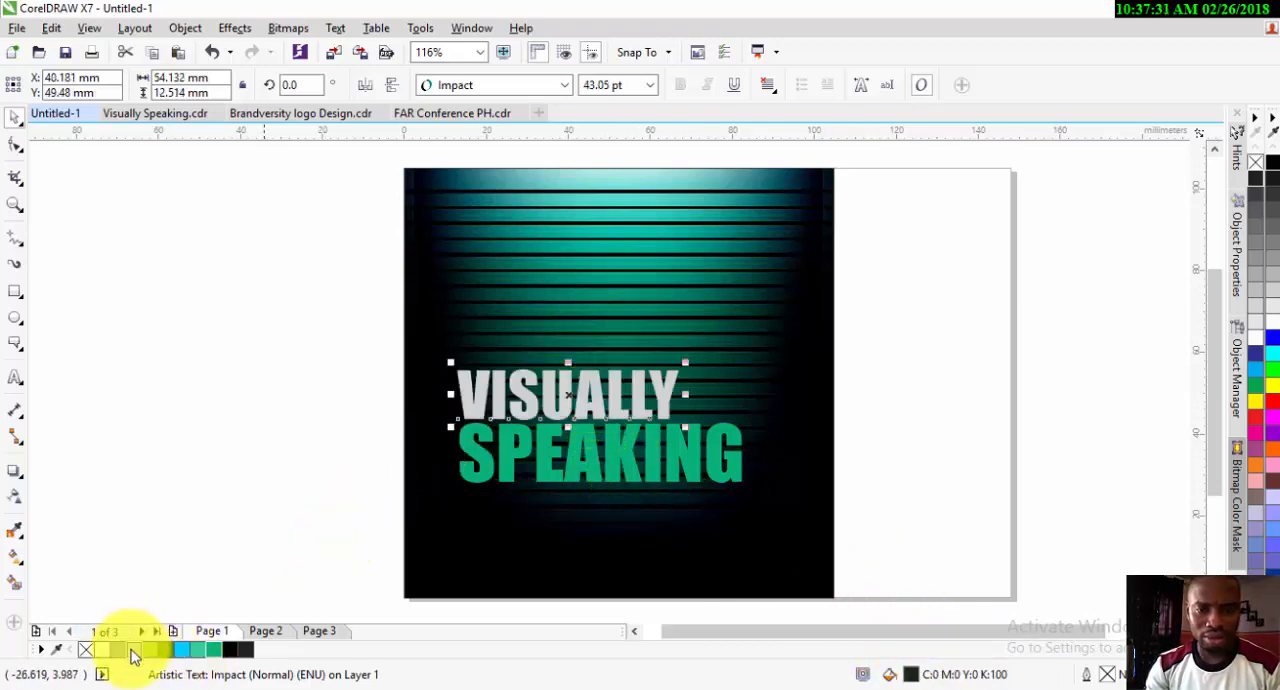
Step: Move both heading lines together about 3 mm up, keeping their horizontal position
drag(290, 357, 766, 503)
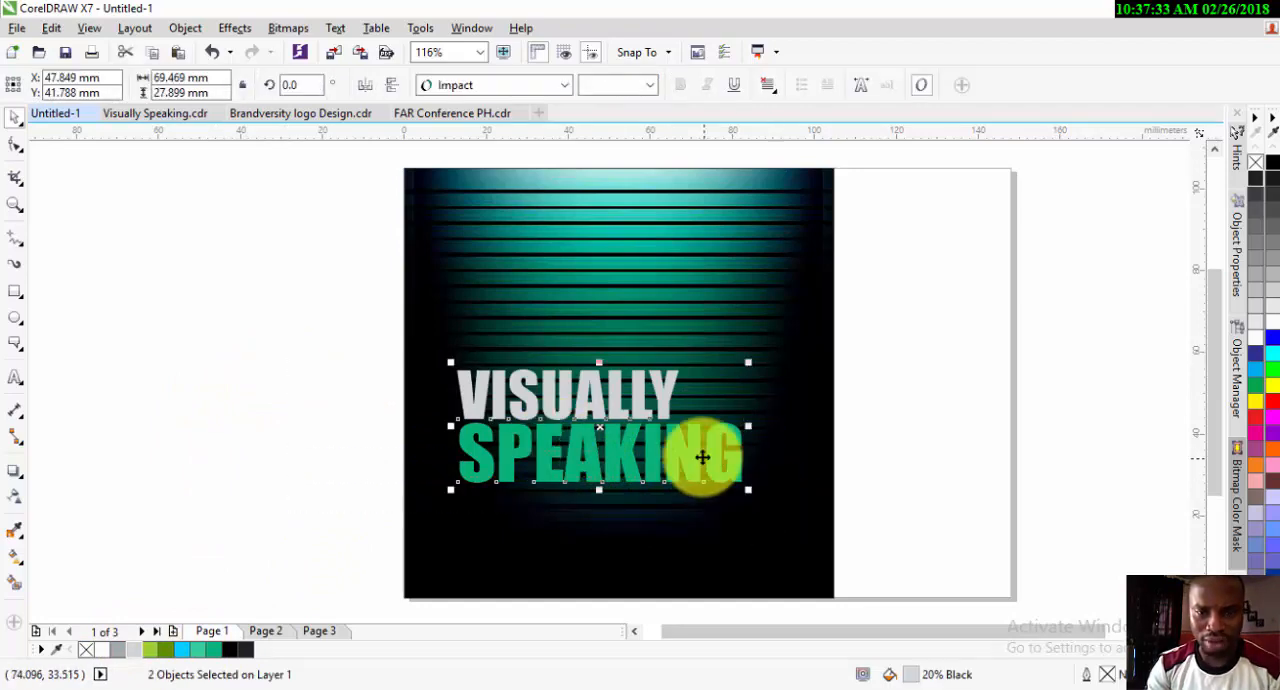
mouse_move(689, 449)
mouse_down()
mouse_move(678, 424)
mouse_move(686, 437)
mouse_up()
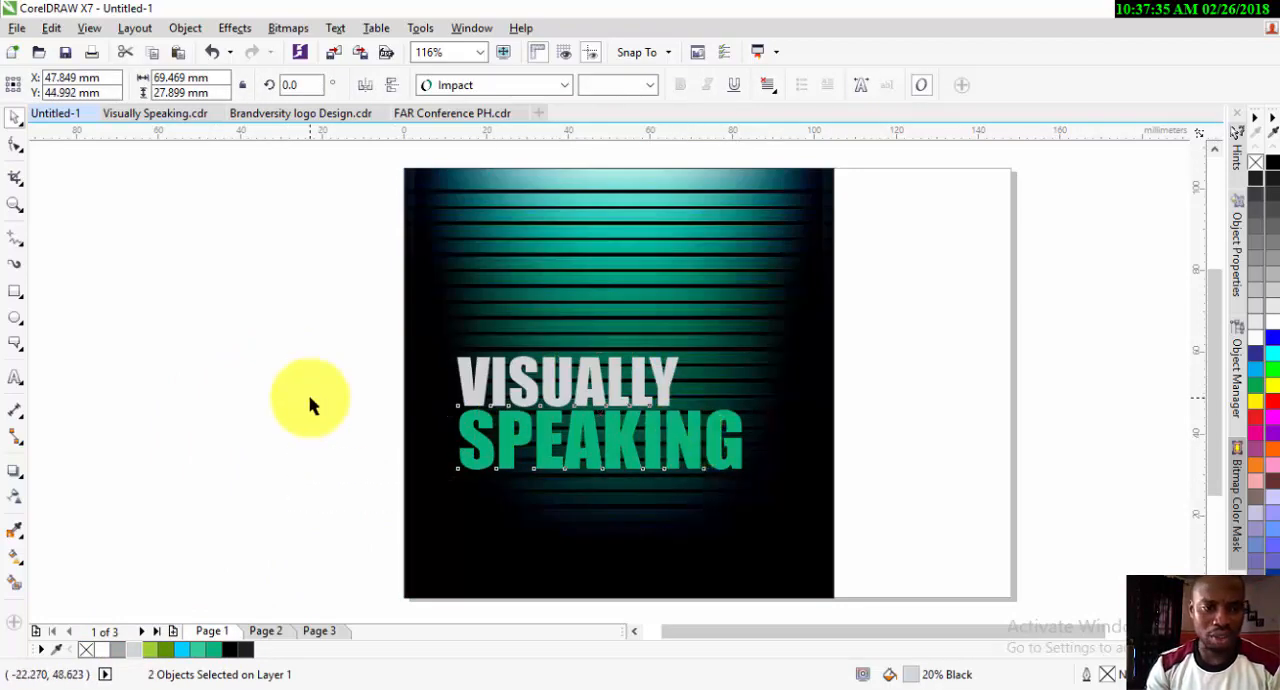
click(139, 484)
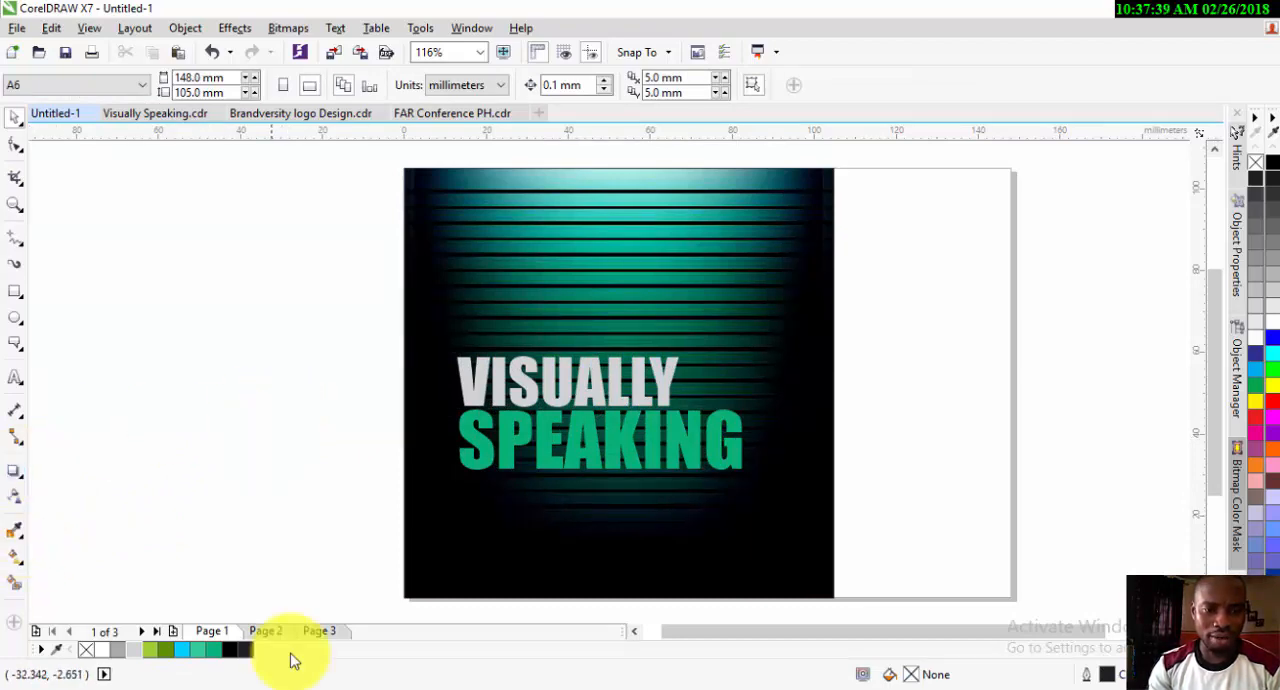
Step: Ungroup the heading and event text on Page 2, then return to Page 1
click(266, 631)
click(700, 402)
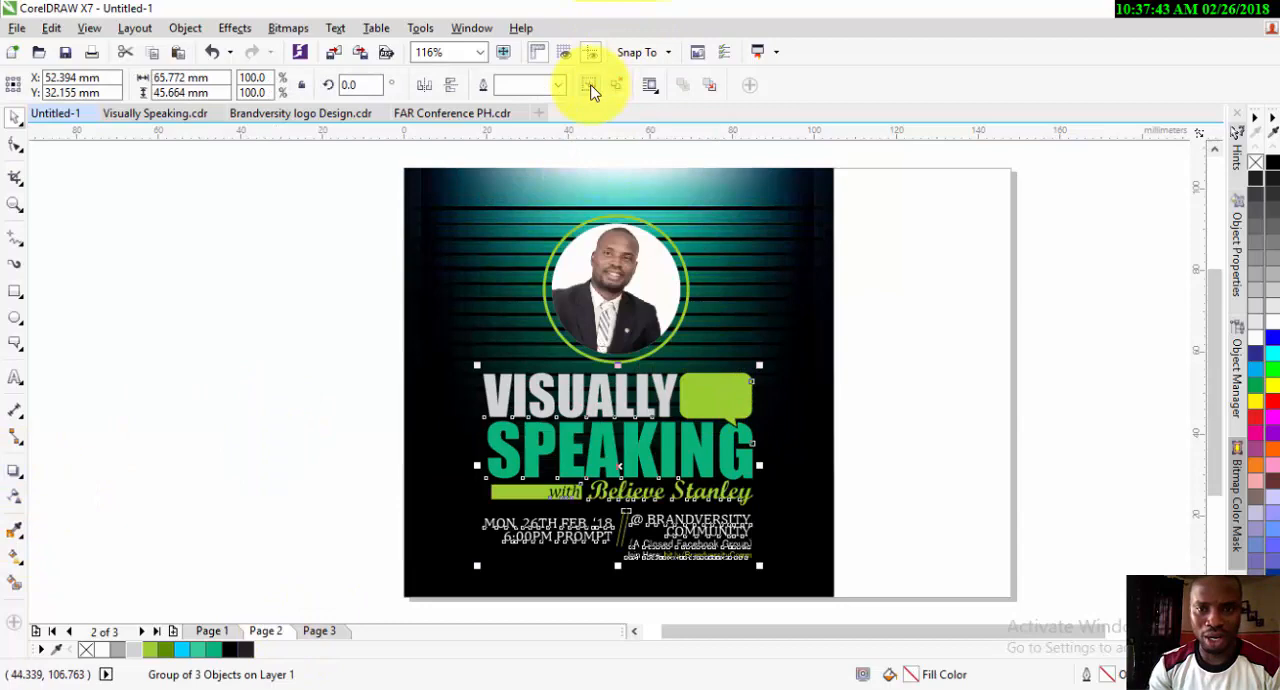
click(877, 377)
click(711, 386)
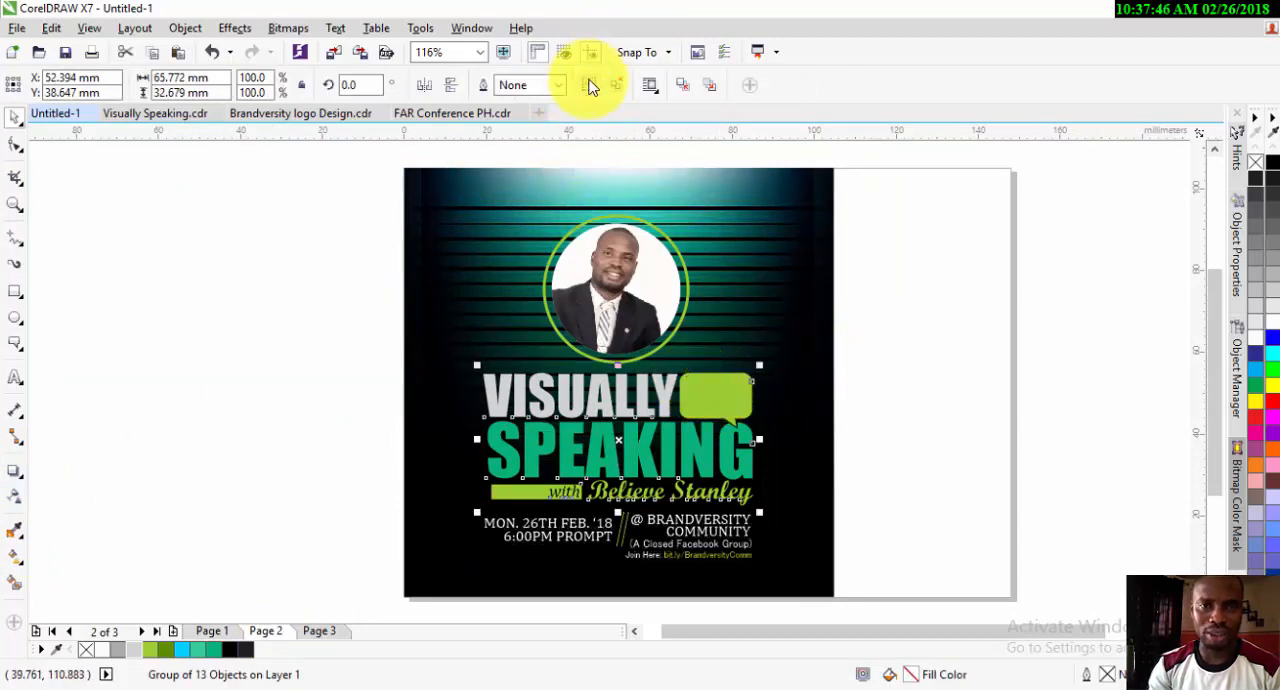
click(588, 84)
click(337, 243)
click(221, 631)
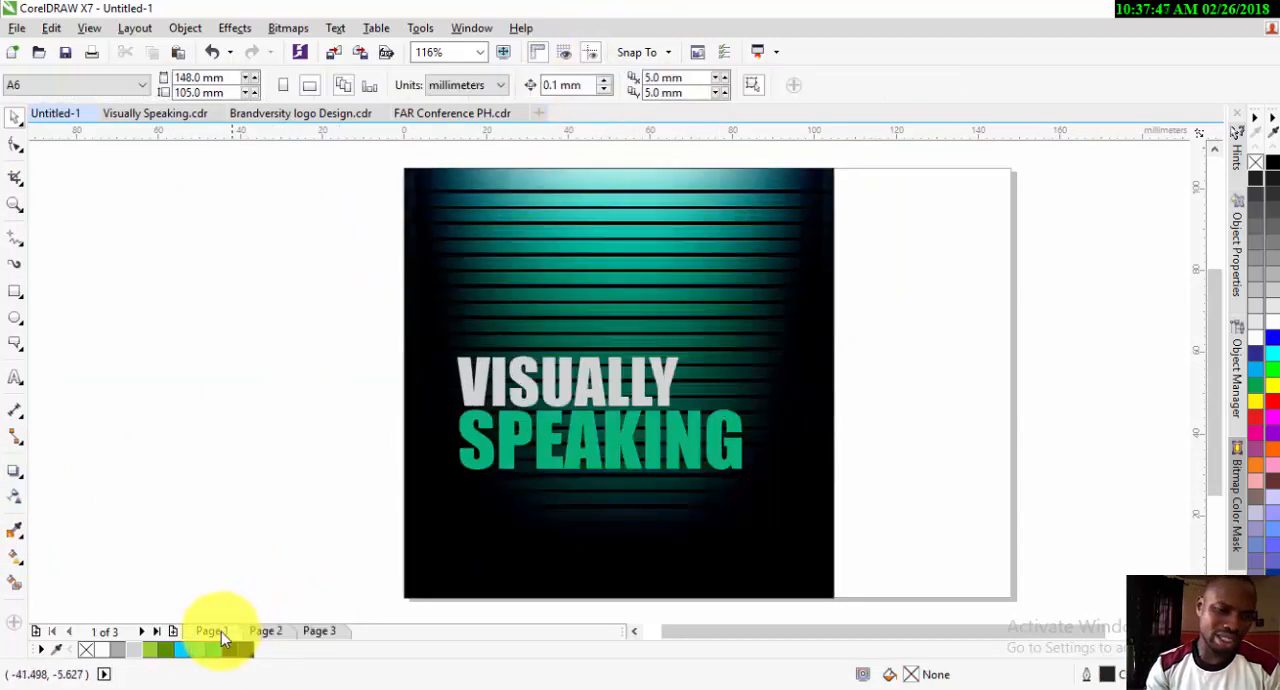
Step: With Callout Shapes, draw a rectangular callout about 38 mm square and a rounded callout about 35 by 29 mm over the heading
click(598, 395)
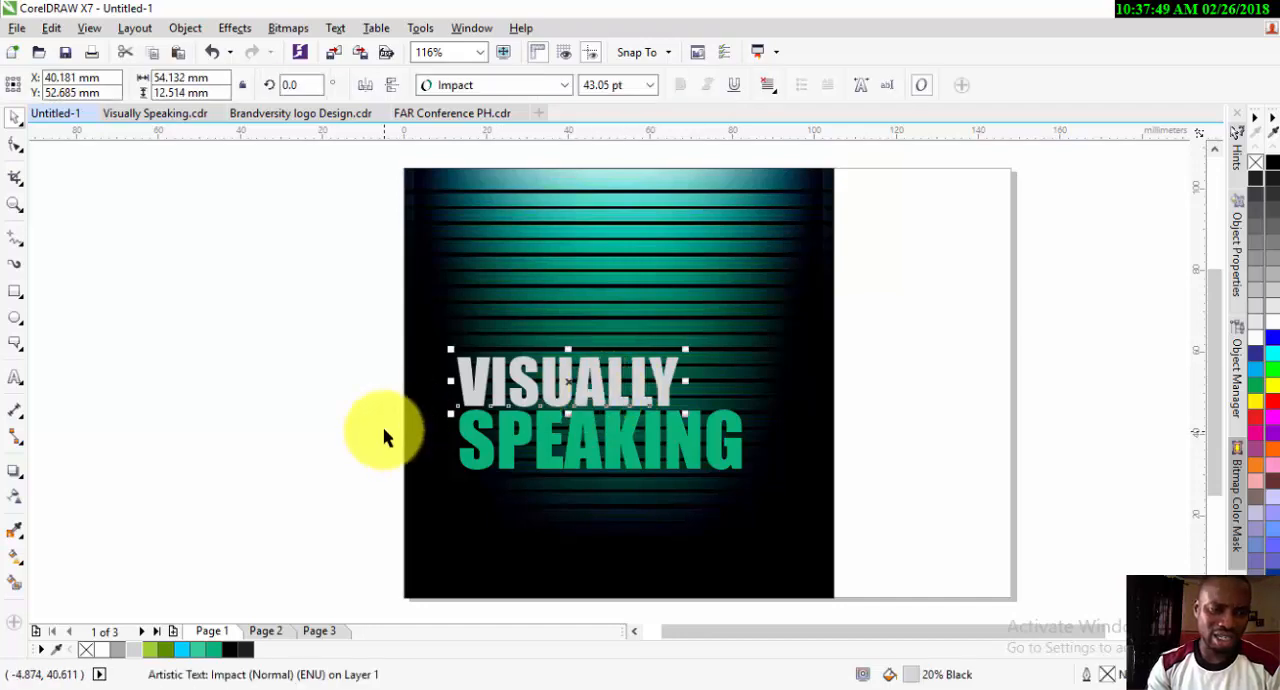
click(24, 357)
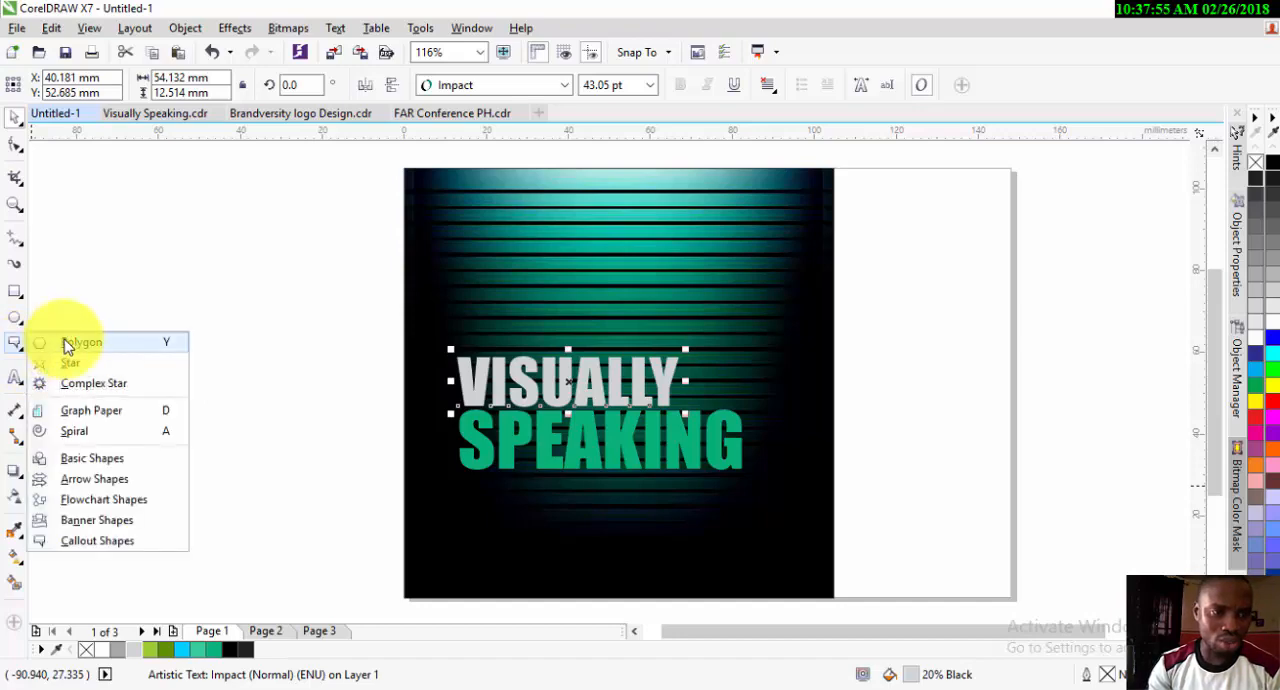
click(70, 342)
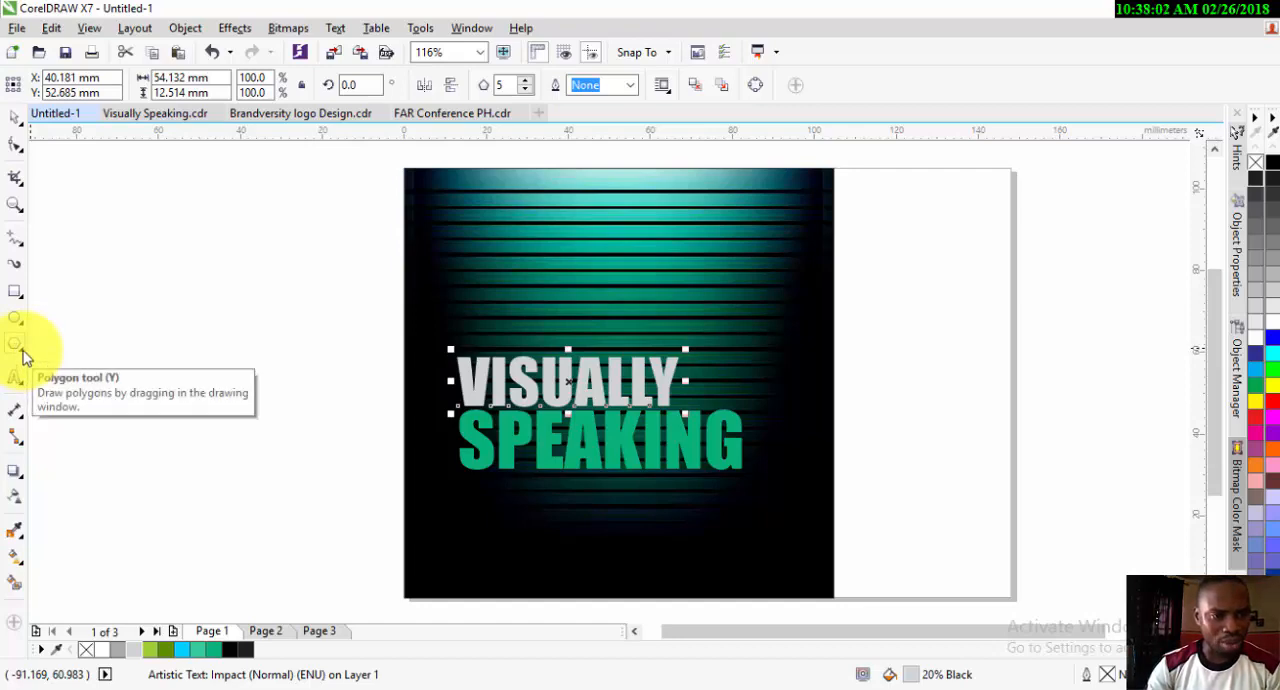
click(22, 352)
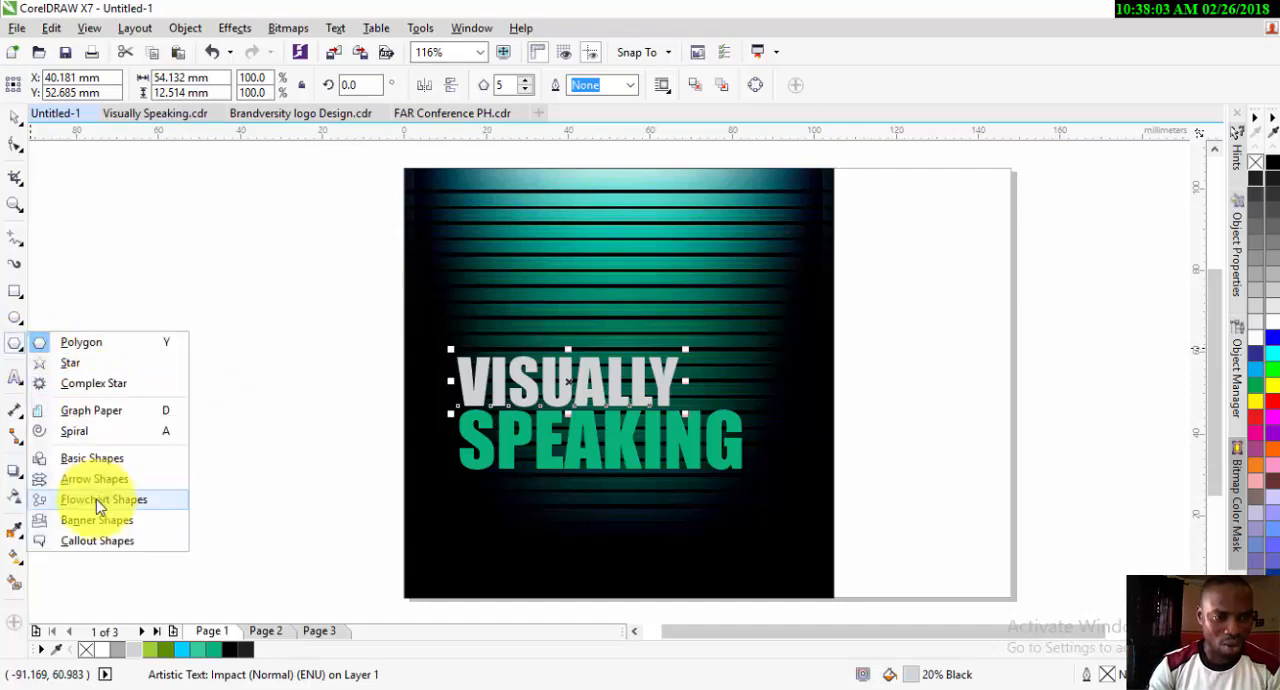
click(96, 546)
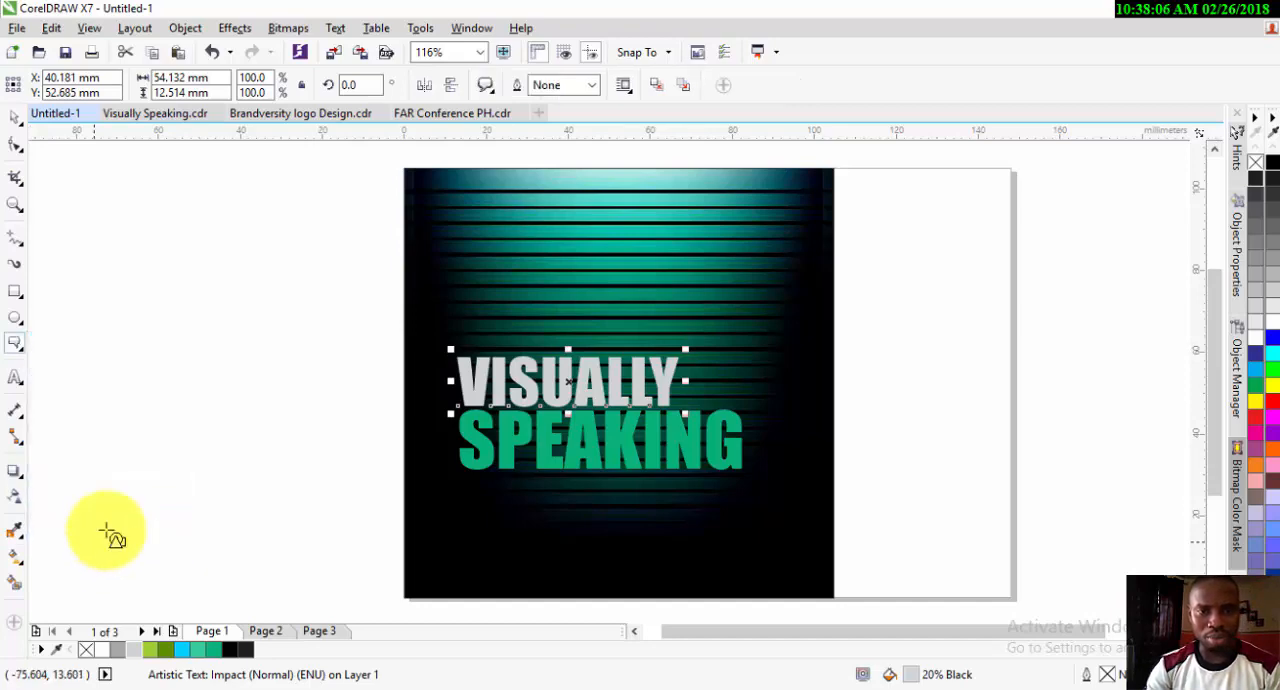
click(492, 95)
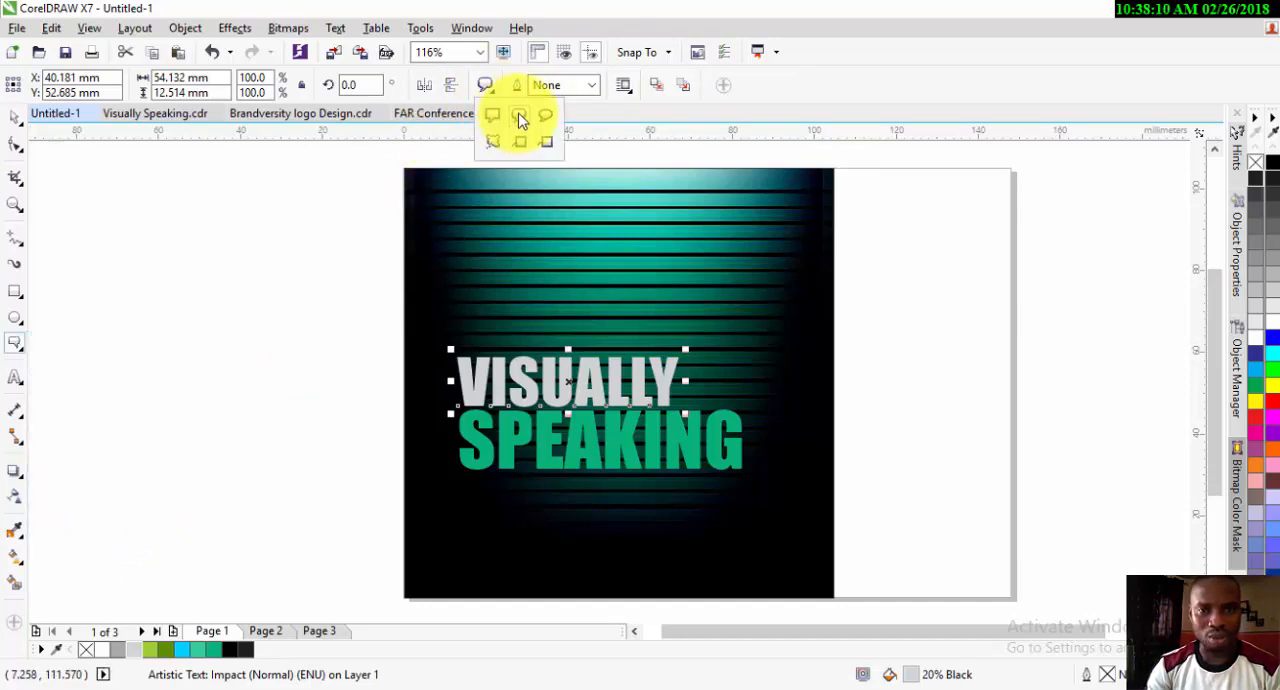
click(492, 116)
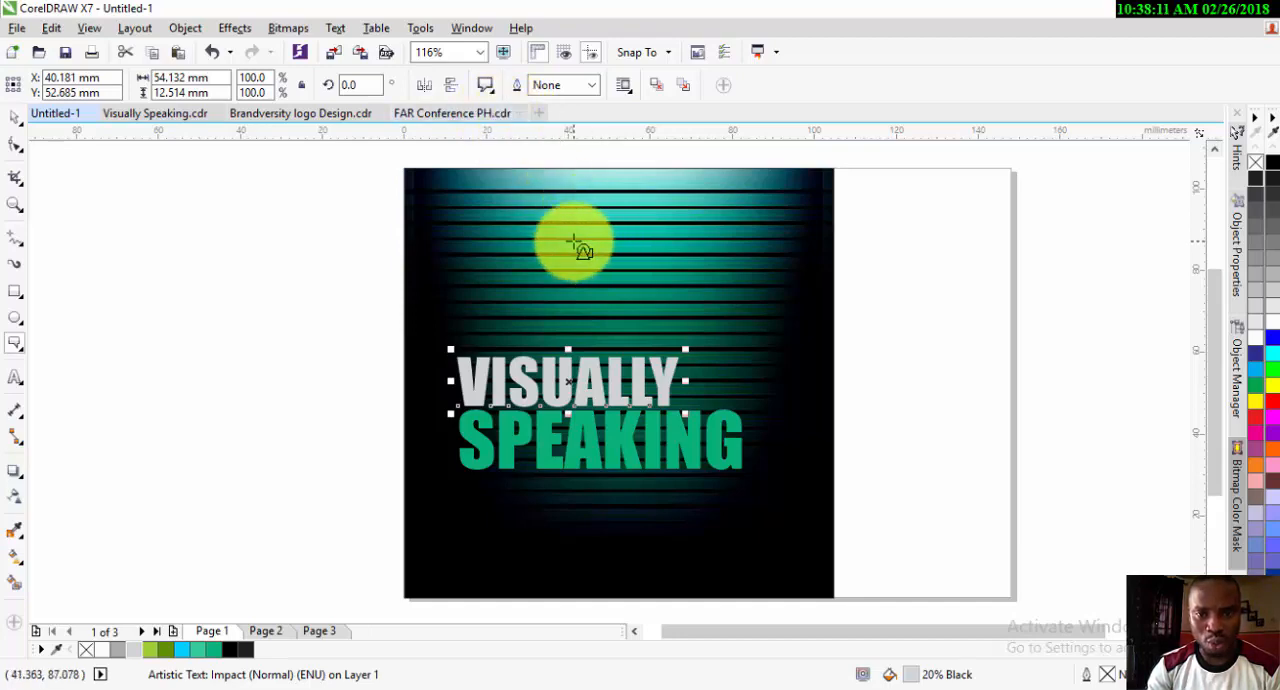
drag(571, 243, 729, 397)
click(487, 88)
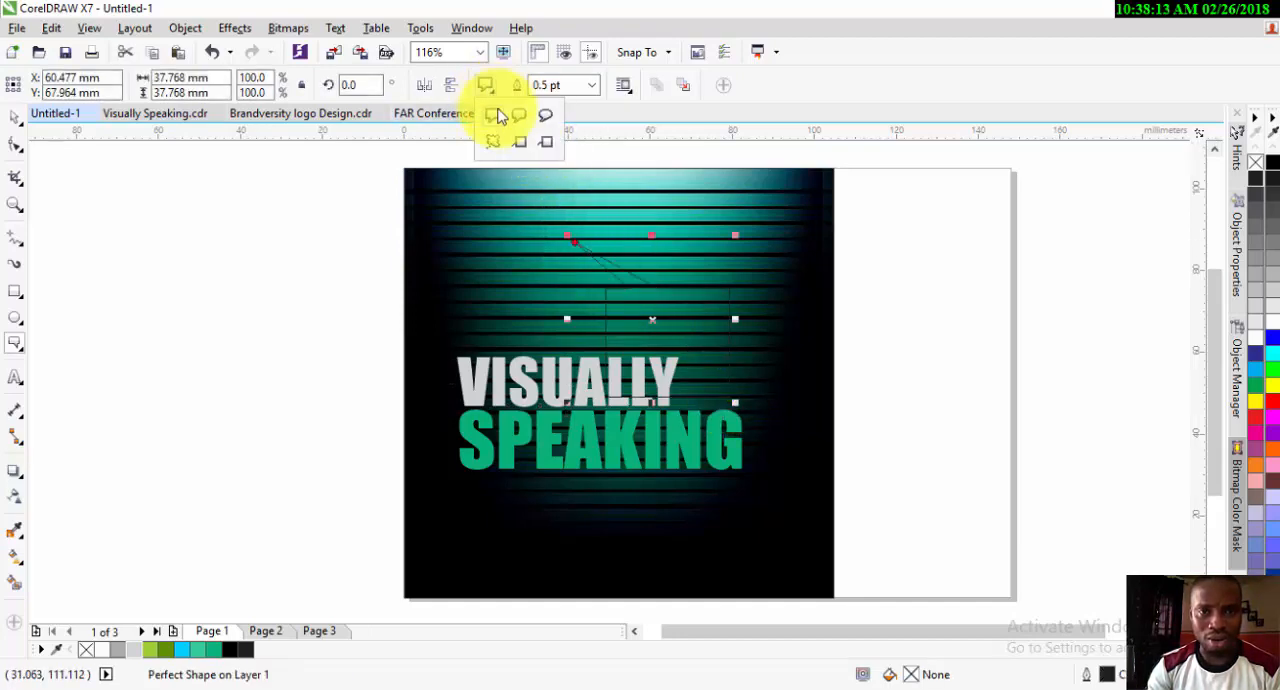
click(520, 120)
drag(443, 275, 598, 368)
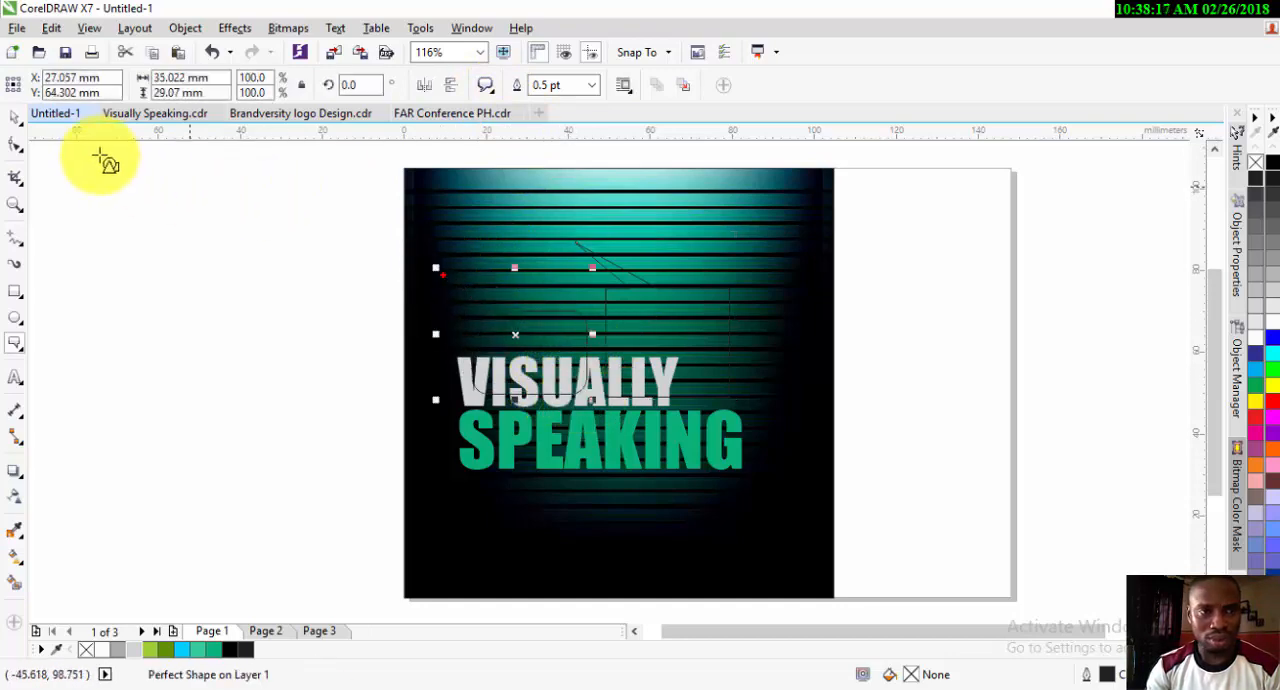
Step: Delete the rectangular callout drawn over the background
click(16, 117)
click(652, 323)
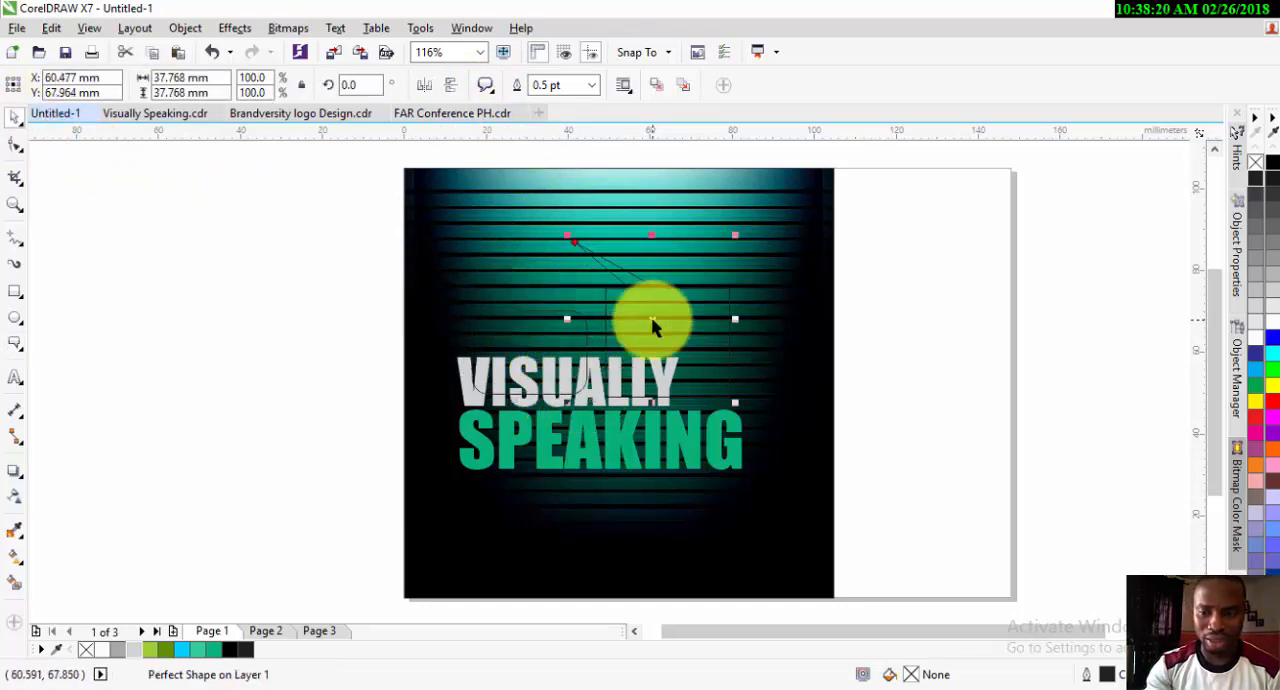
key(Delete)
Step: Place the rounded callout off the page beside the flyer and give it a Martian Green (#99CC33) fill without an outline
click(535, 334)
drag(535, 334, 327, 300)
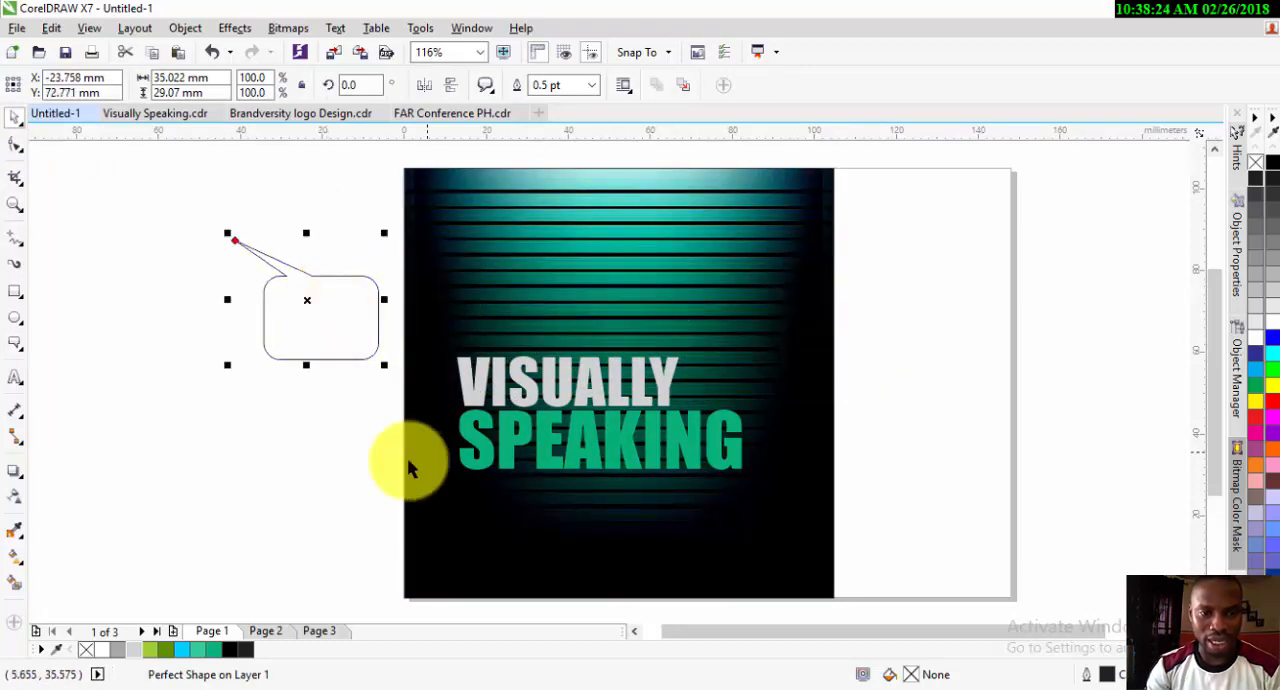
click(155, 652)
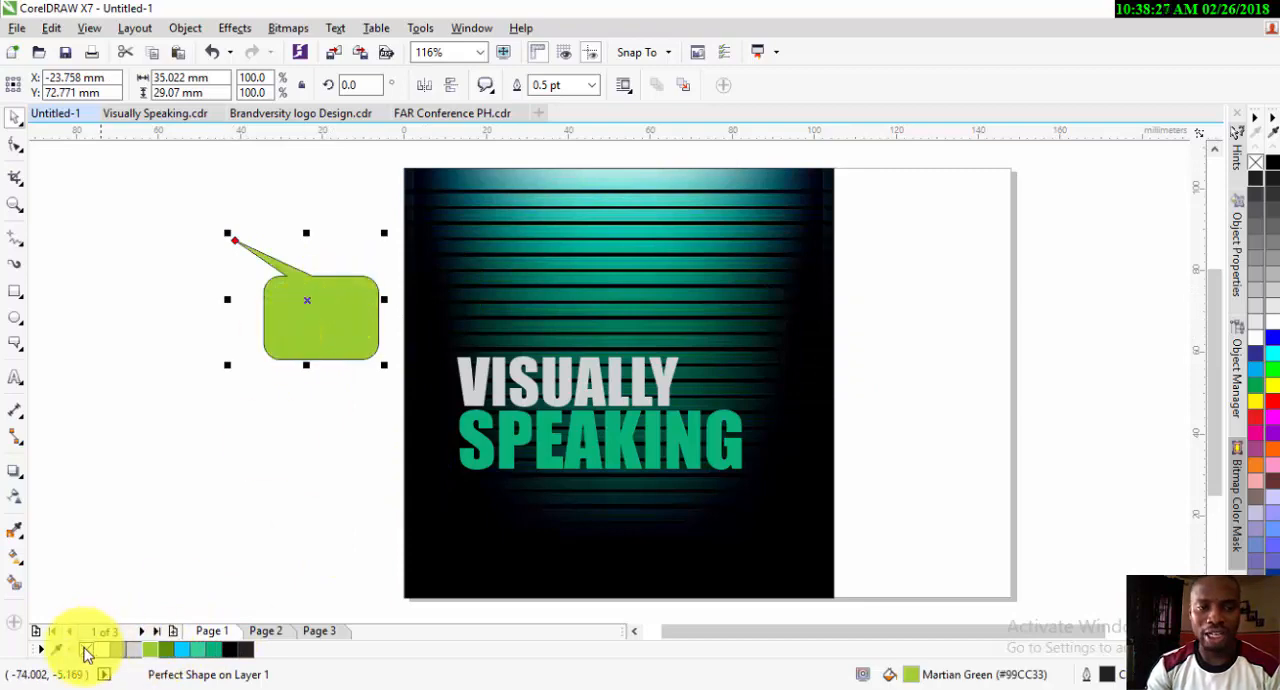
right_click(1257, 164)
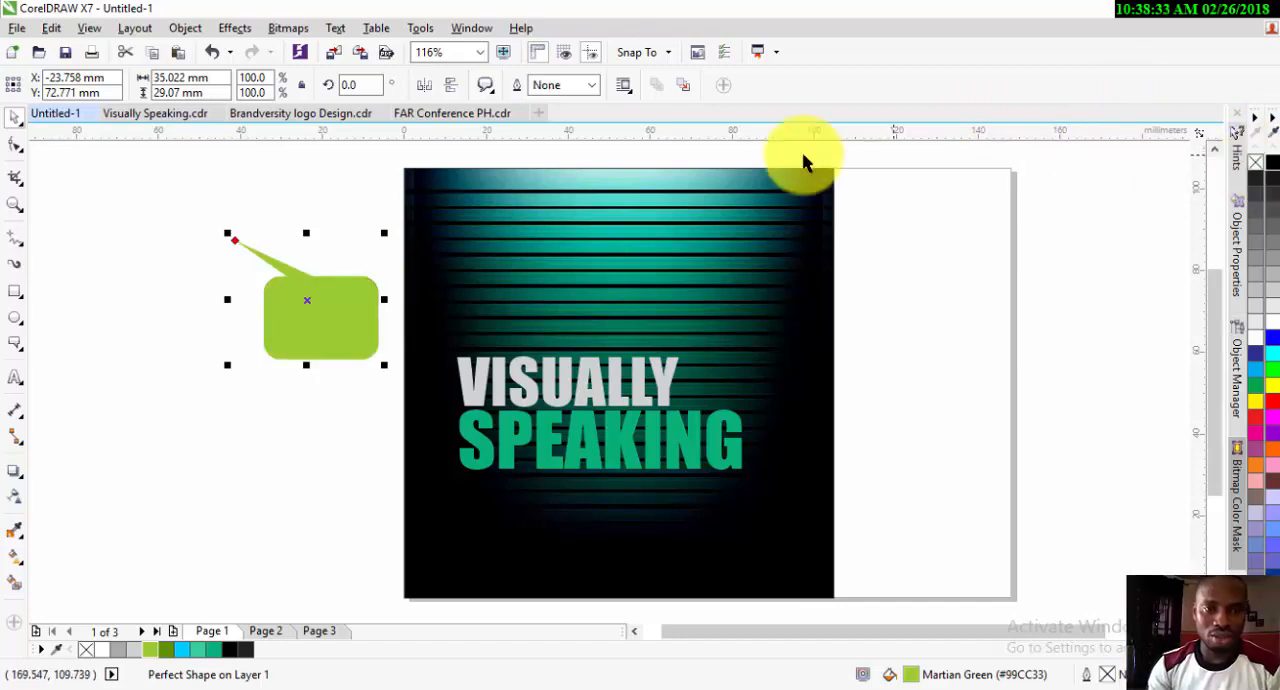
Step: Move the green callout onto the flyer beside VISUALLY and mirror it both vertically and horizontally so its pointer aims down
drag(310, 302, 733, 346)
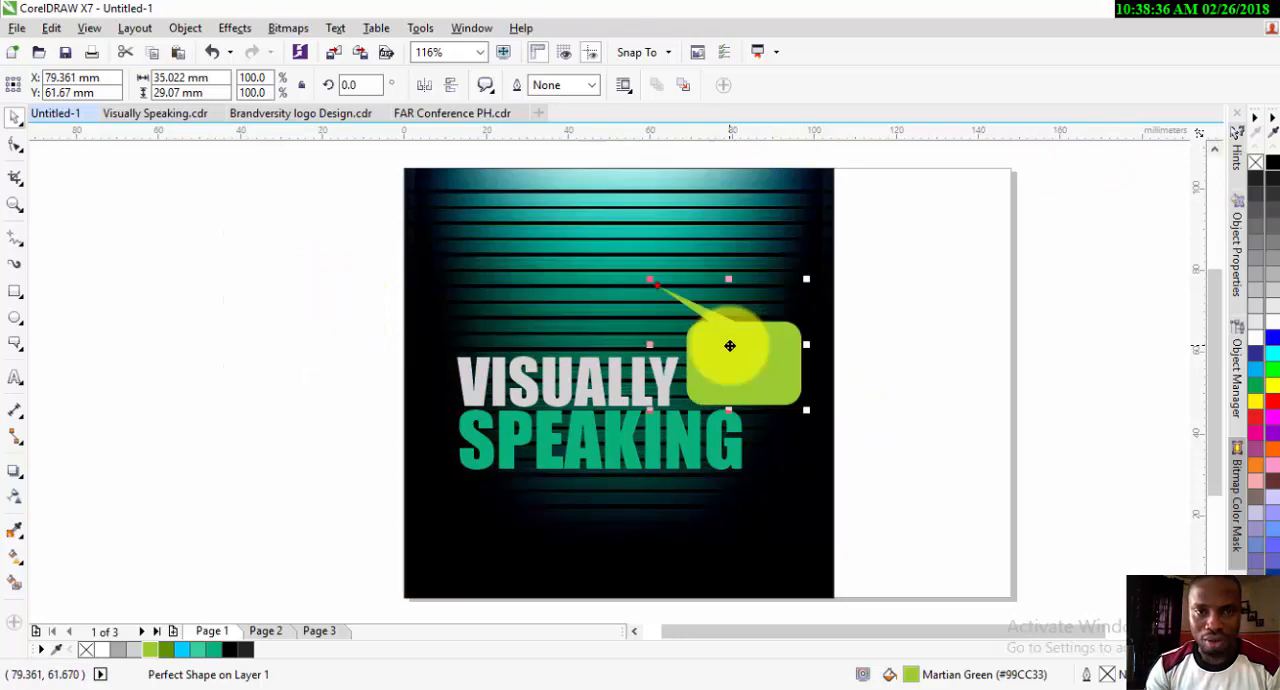
click(451, 90)
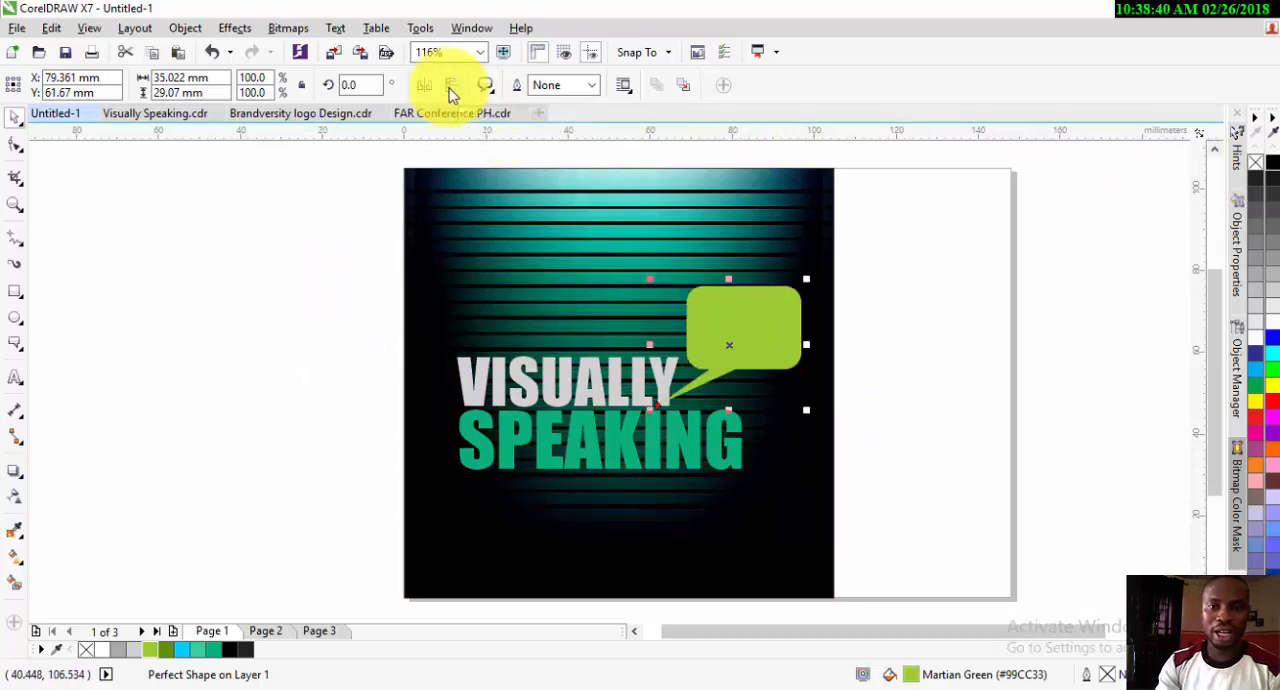
click(426, 86)
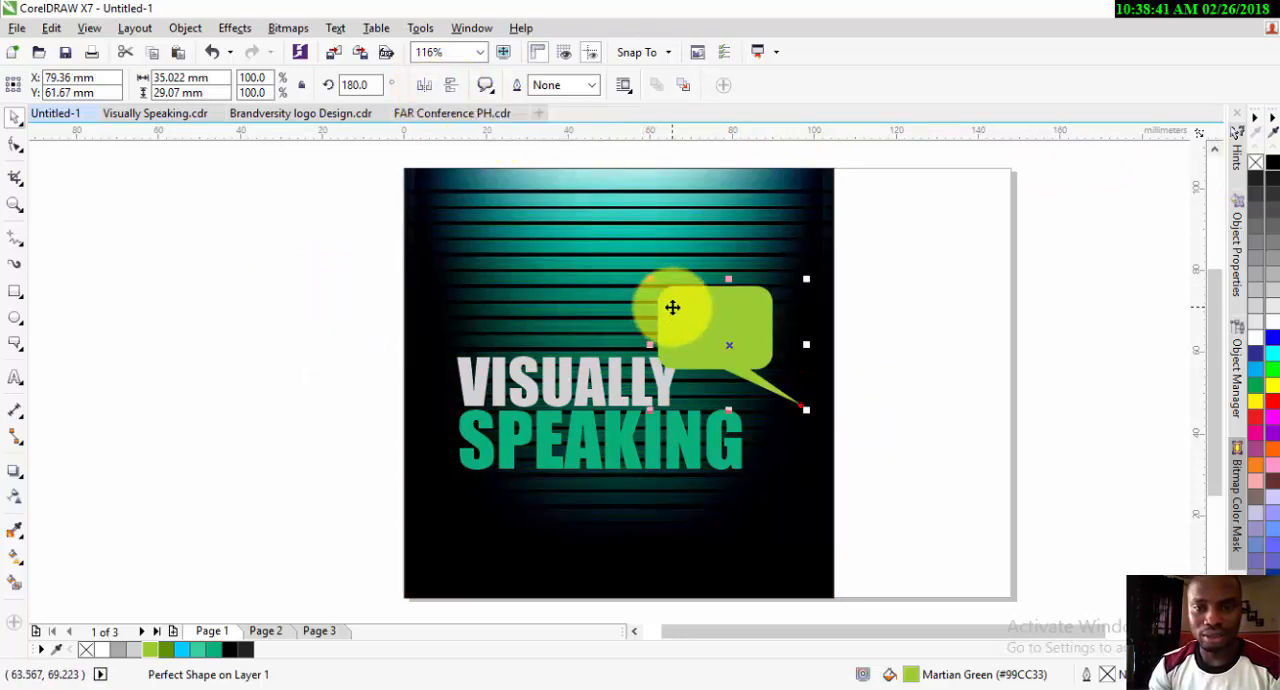
Step: Scale the callout proportionally to about 20.8 by 17.3 mm and fit it directly after the Y of VISUALLY
drag(734, 342, 753, 383)
drag(832, 318, 775, 330)
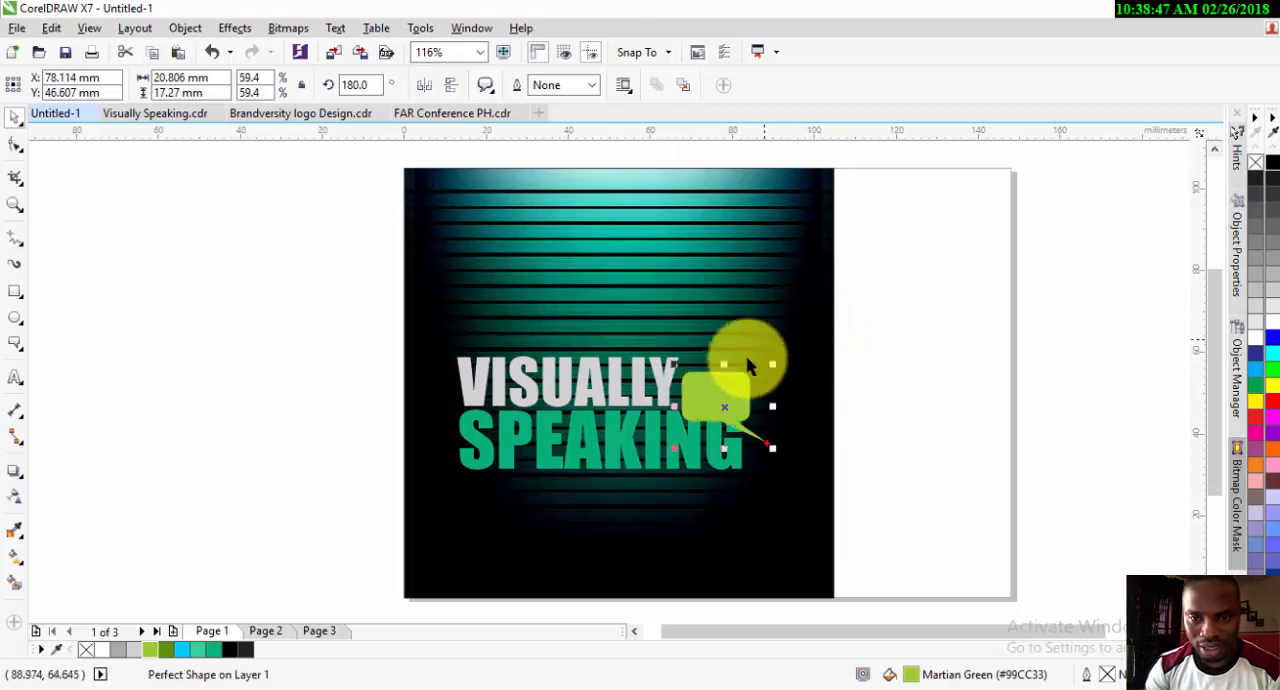
mouse_move(723, 400)
mouse_down()
mouse_move(729, 380)
mouse_move(725, 393)
mouse_up()
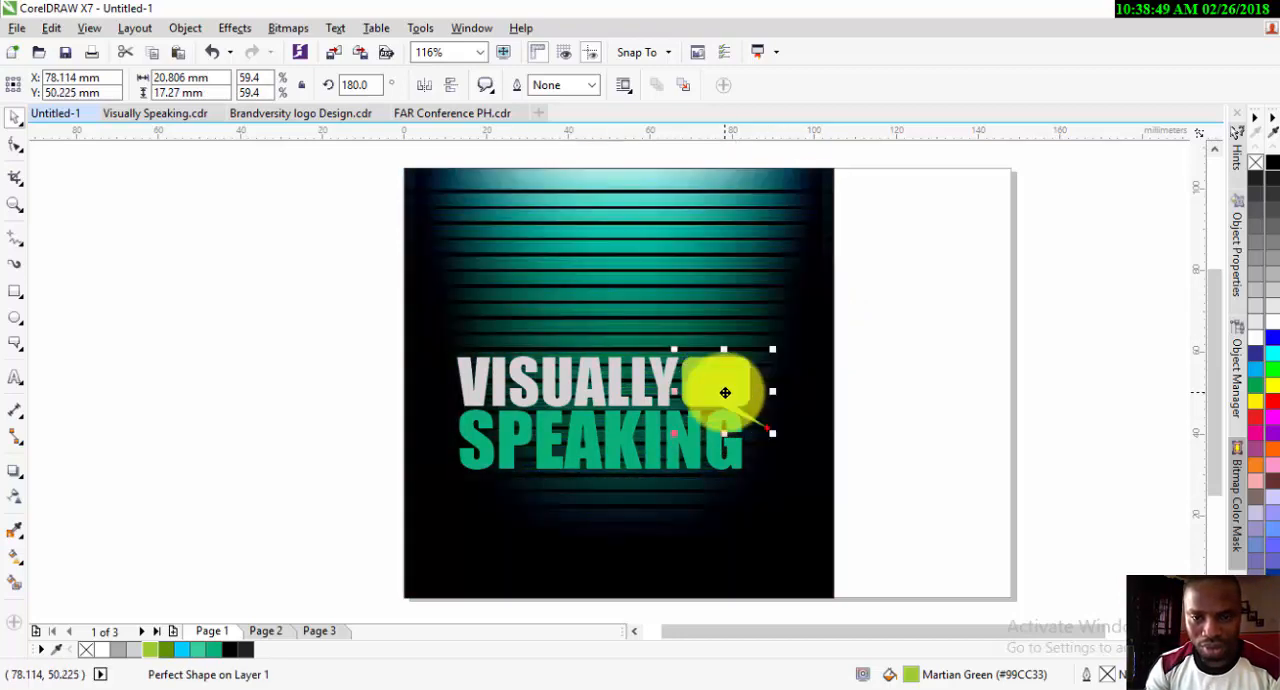
Step: Shorten the callout's pointer with the Shape tool, pulling its tip back onto the G of SPEAKING
key(z)
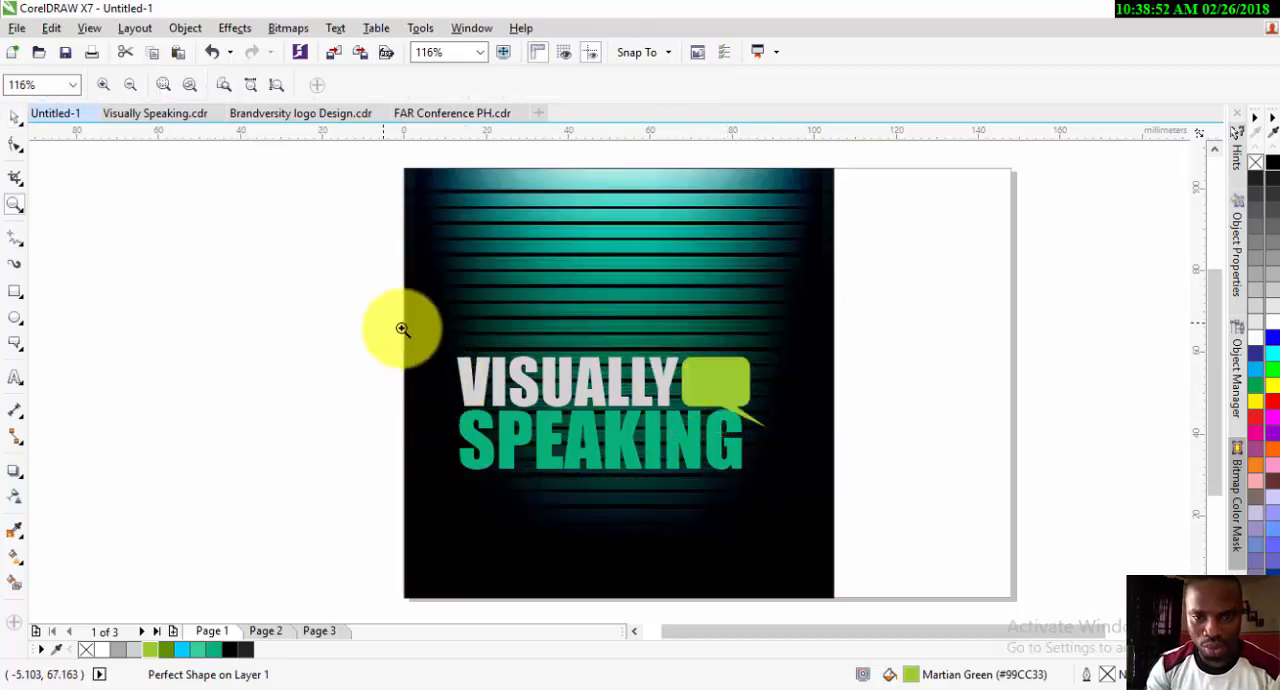
drag(400, 329, 827, 563)
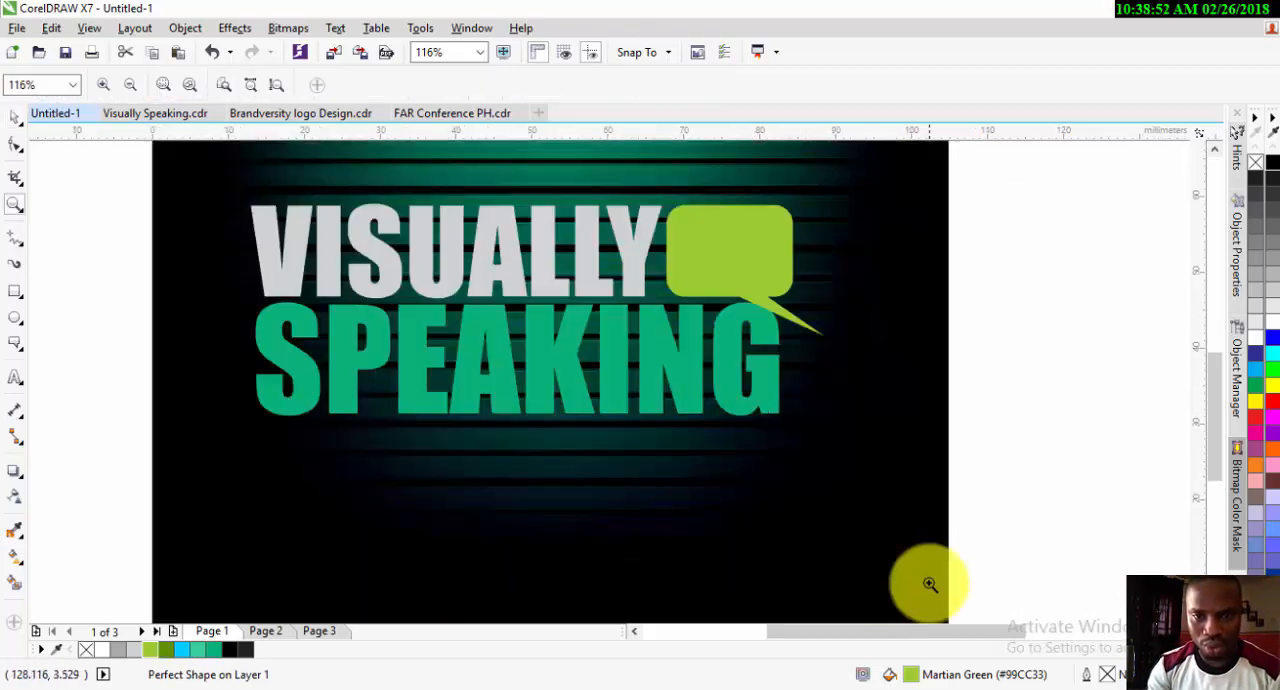
click(16, 120)
click(728, 245)
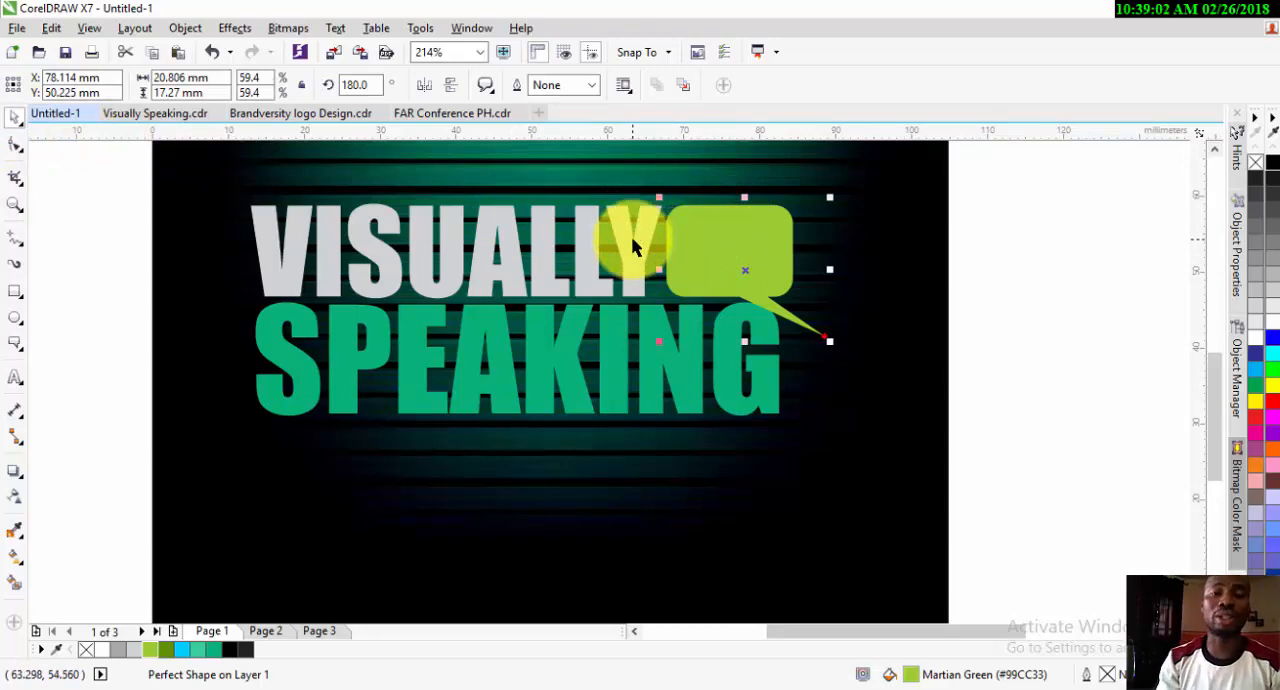
click(1028, 249)
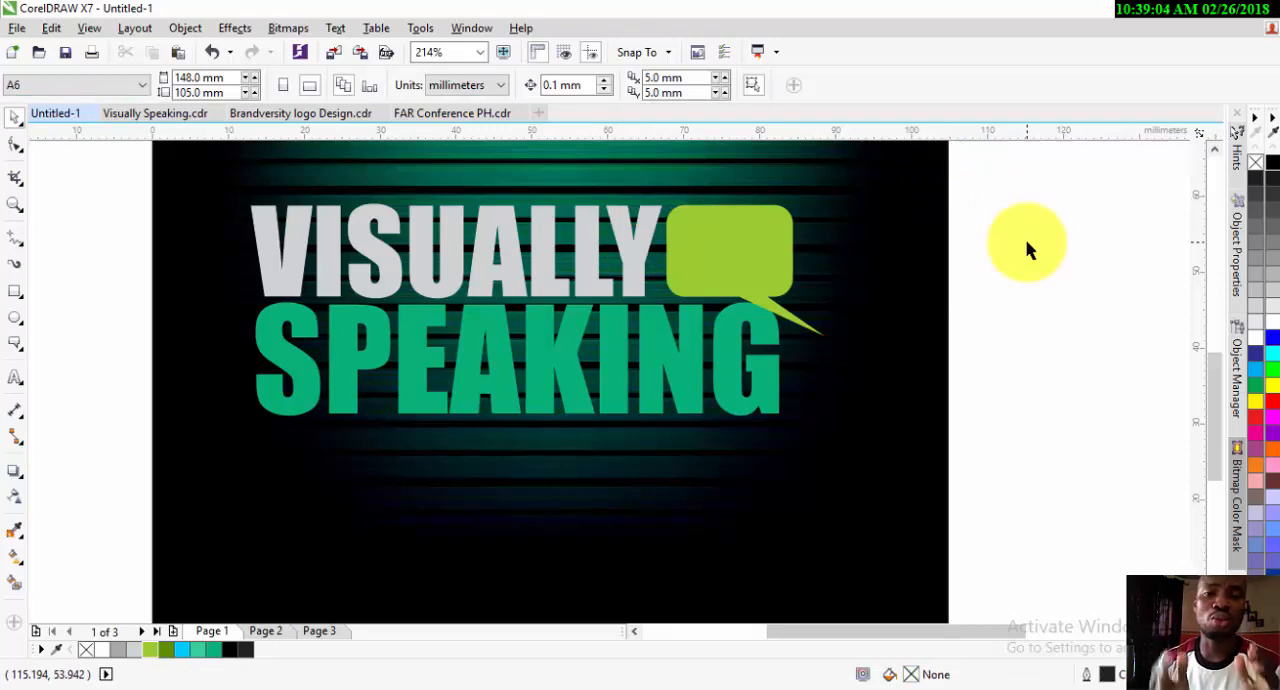
click(688, 264)
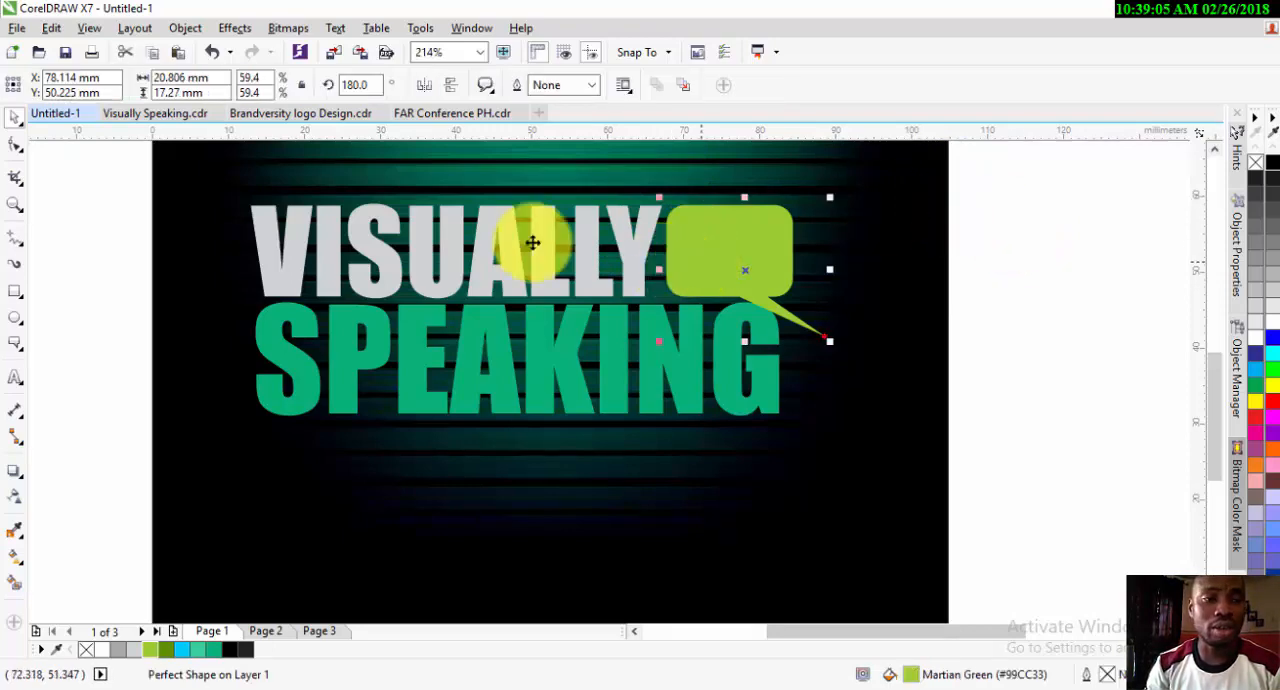
click(14, 144)
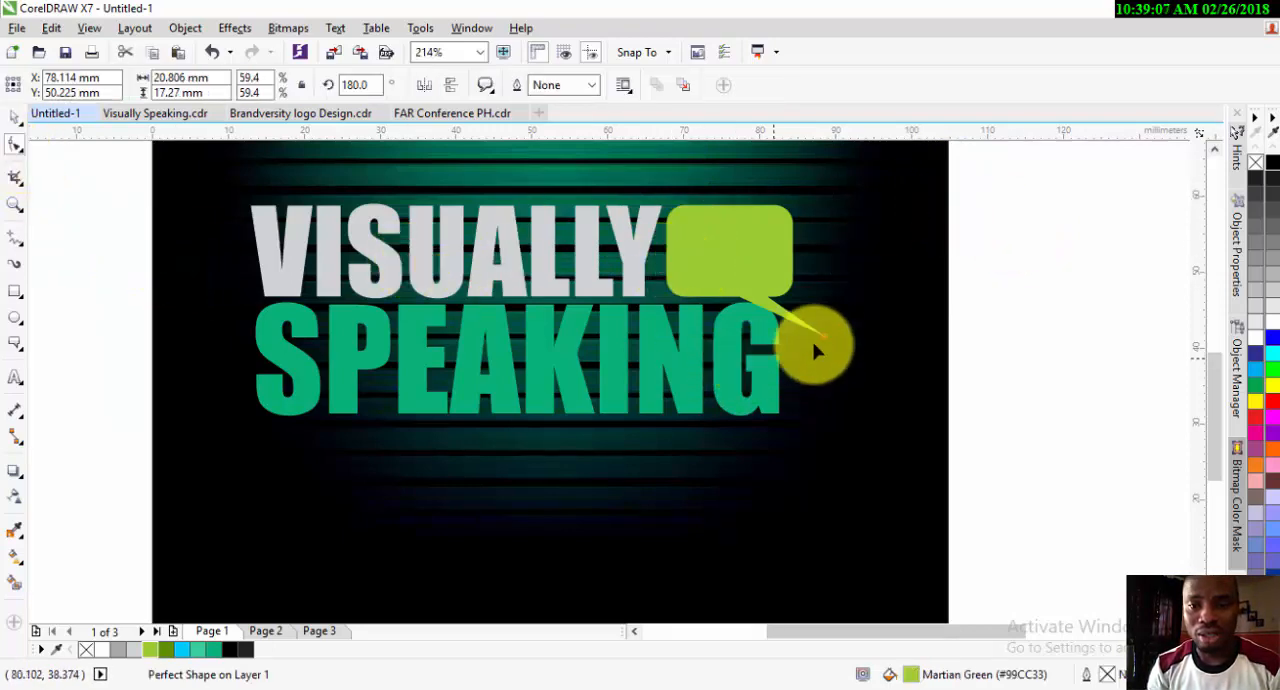
drag(825, 337, 787, 319)
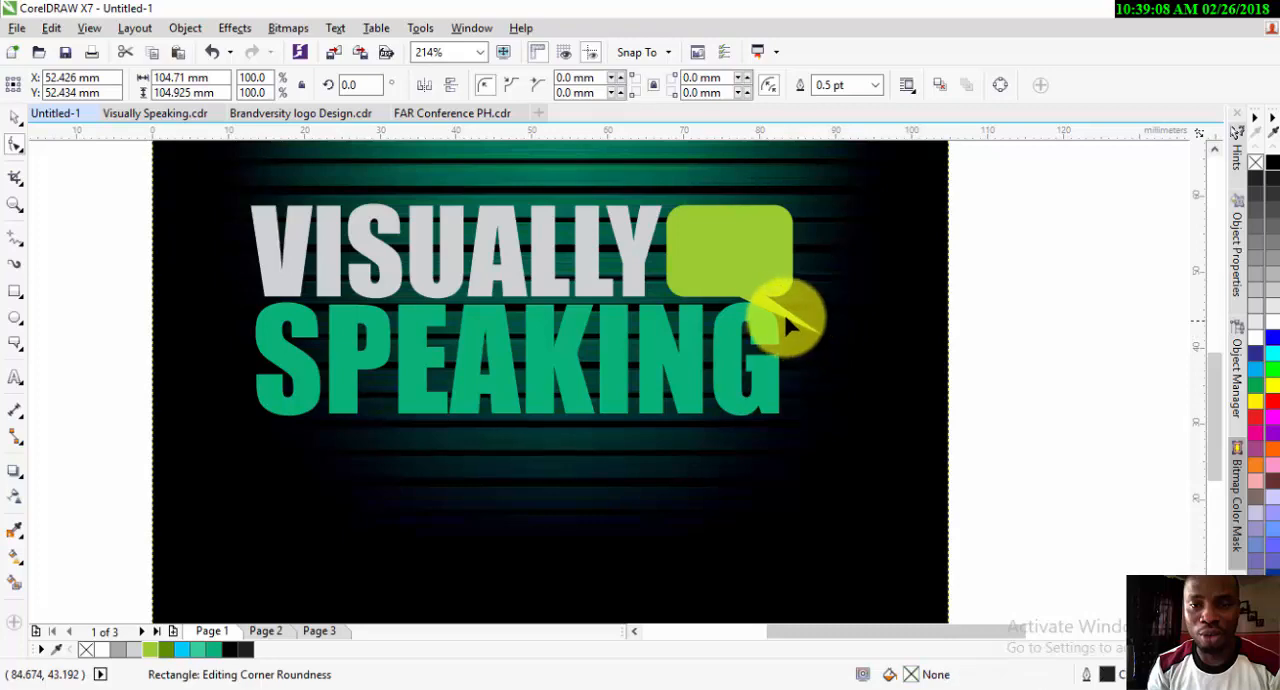
click(738, 255)
drag(825, 338, 759, 315)
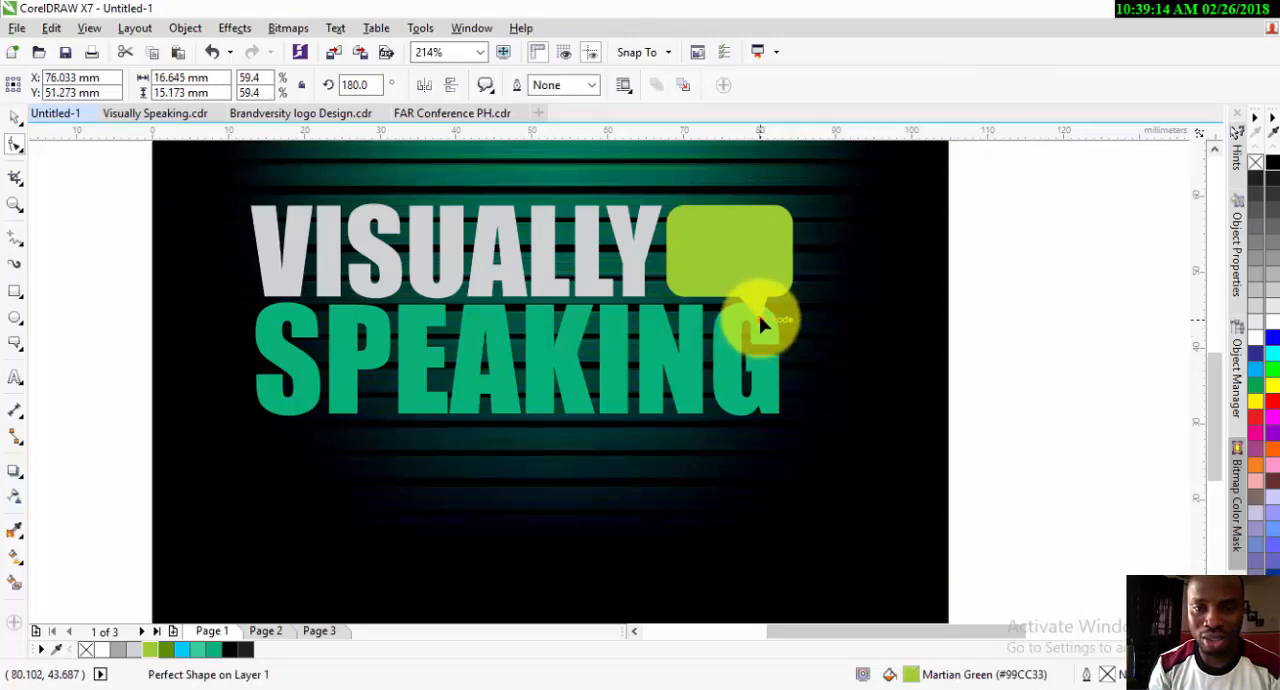
Step: Shift the callout's pointer tip slightly outward toward the G's outer edge and nudge the whole callout slightly up
click(762, 330)
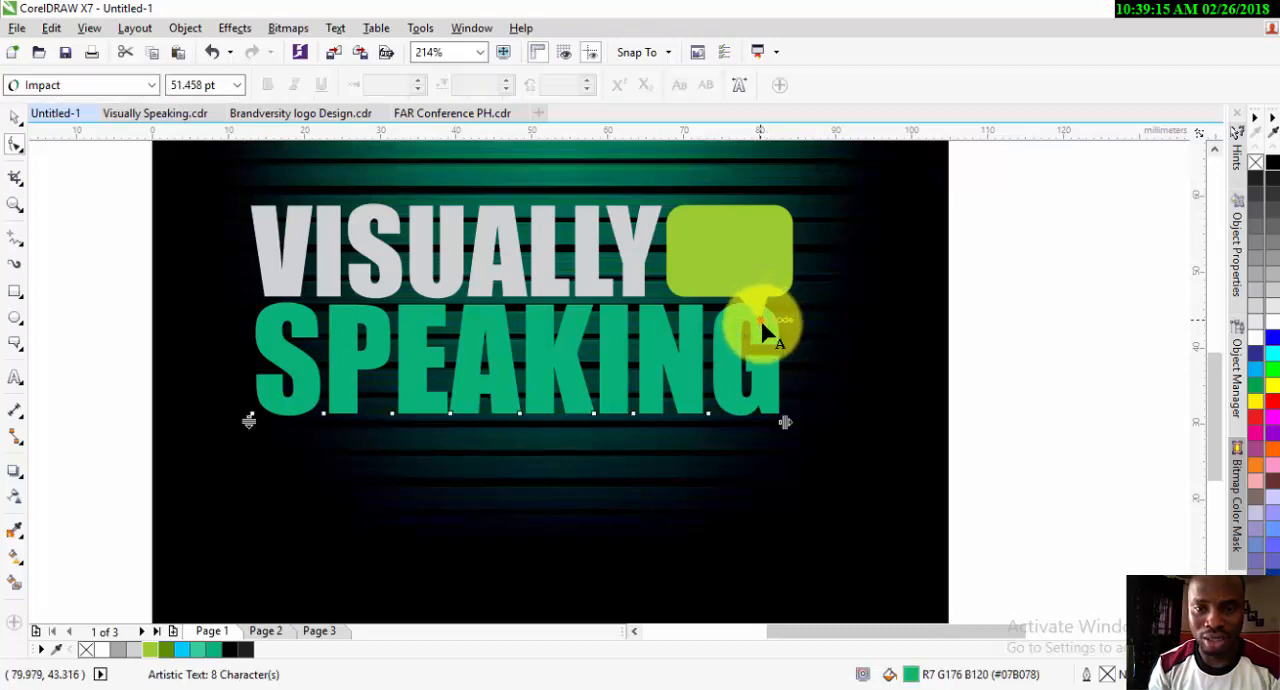
click(763, 323)
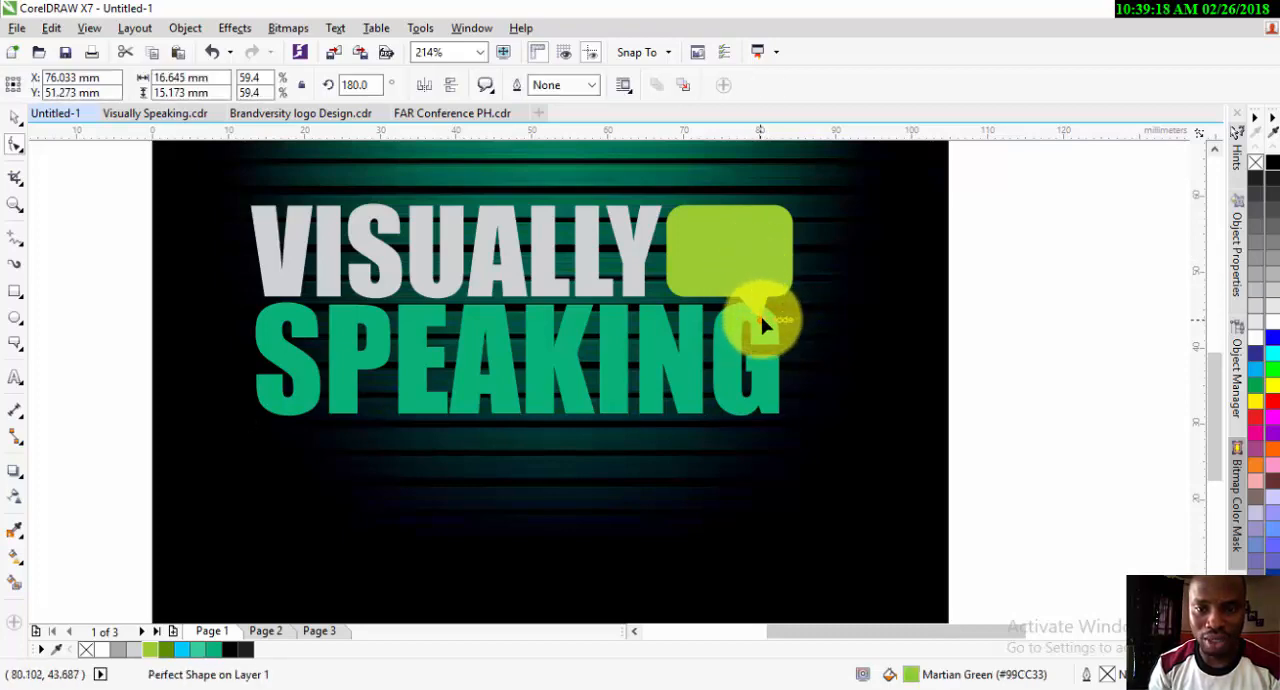
drag(762, 325, 771, 317)
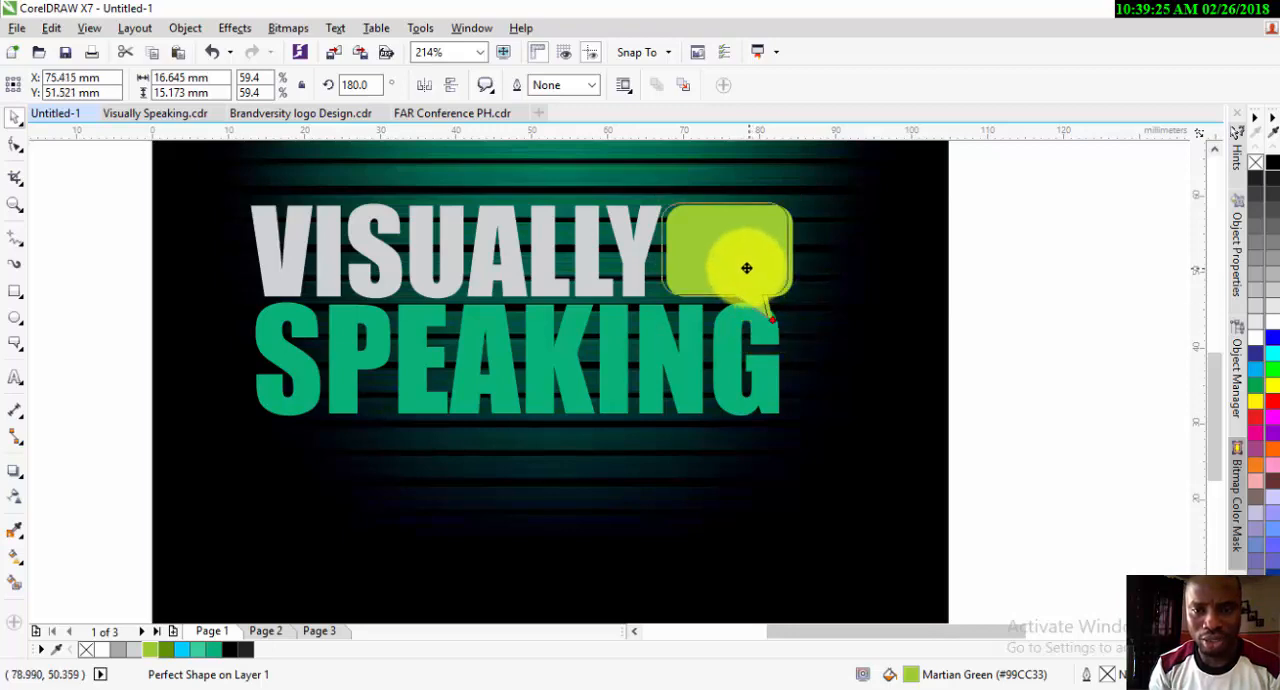
drag(746, 266, 753, 263)
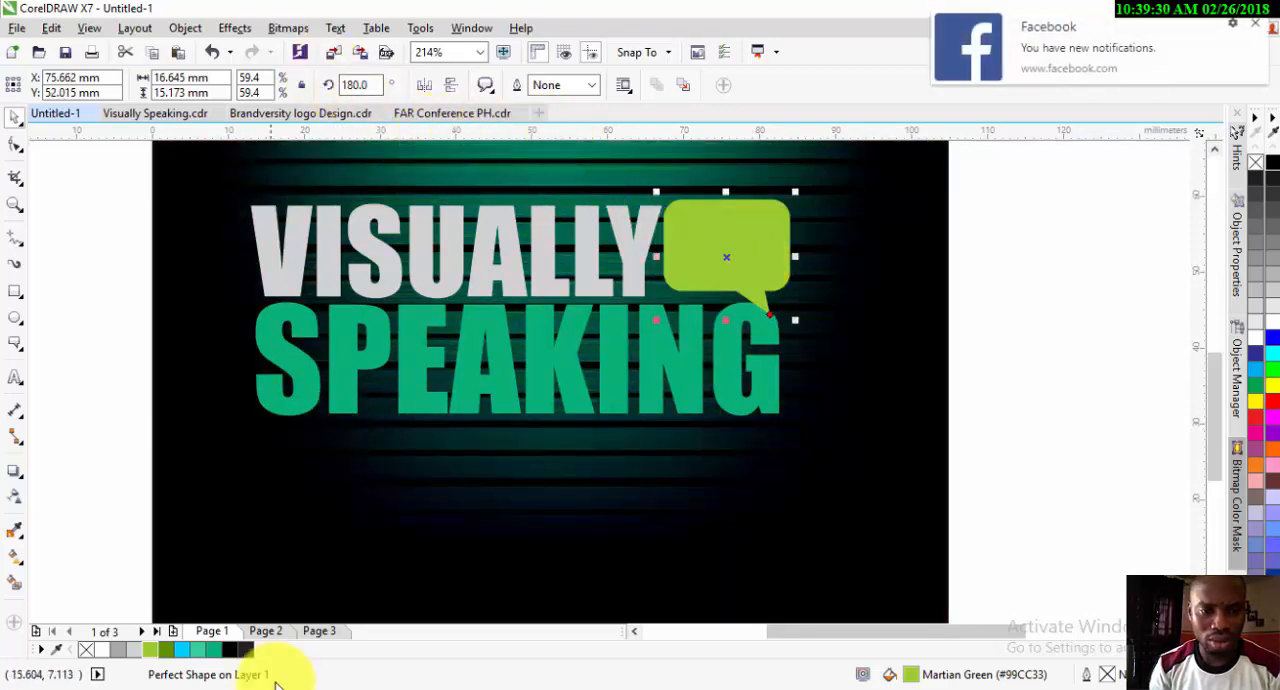
Step: Compare with the callout on Page 2 and scale the one on Page 1 down to about 15.9 by 14.5 mm
click(263, 630)
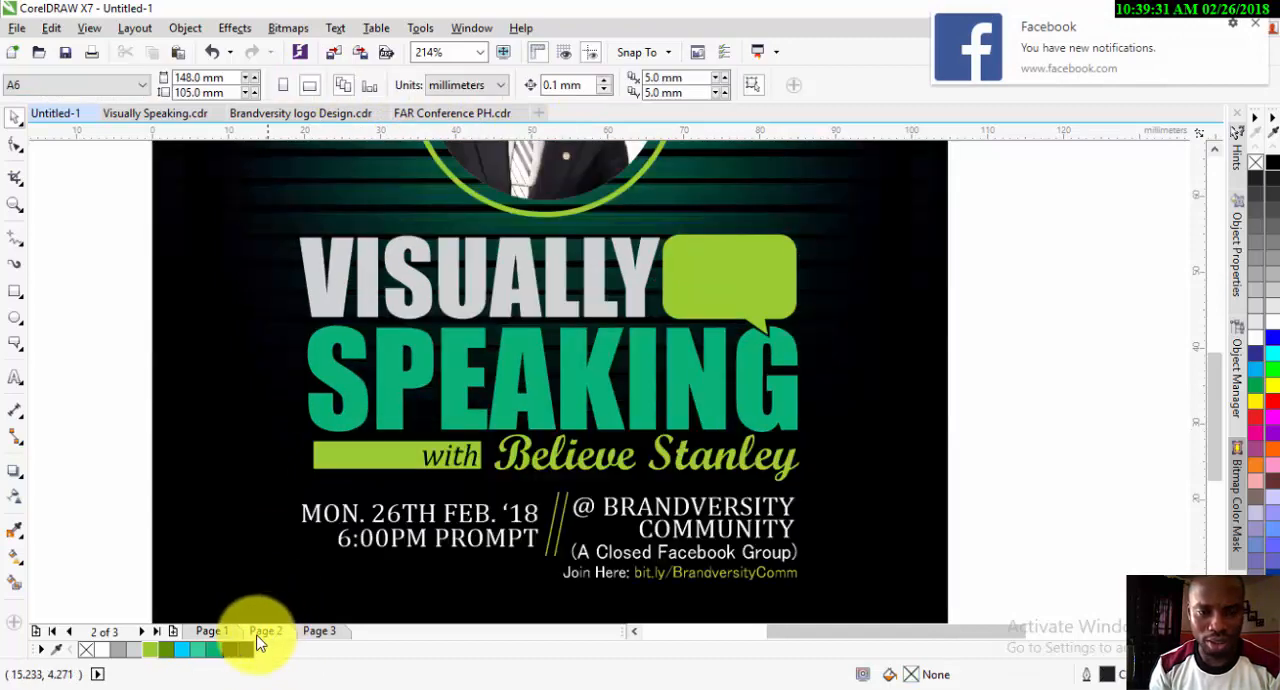
click(221, 630)
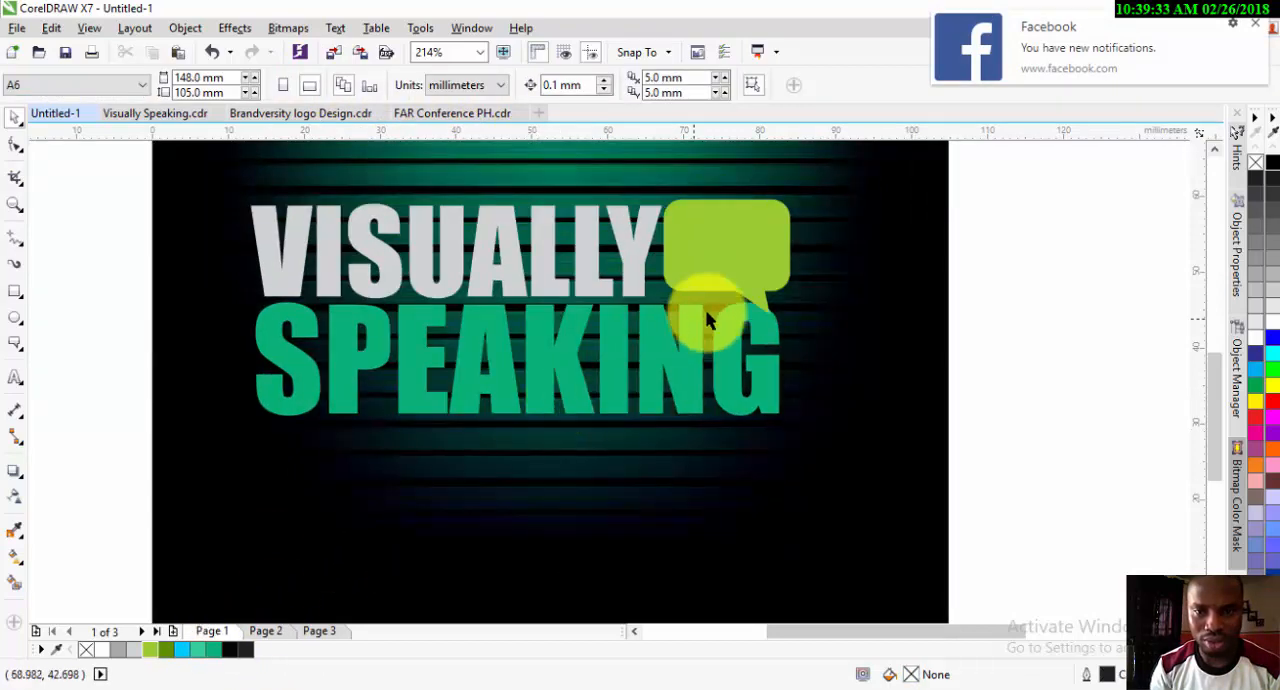
click(715, 262)
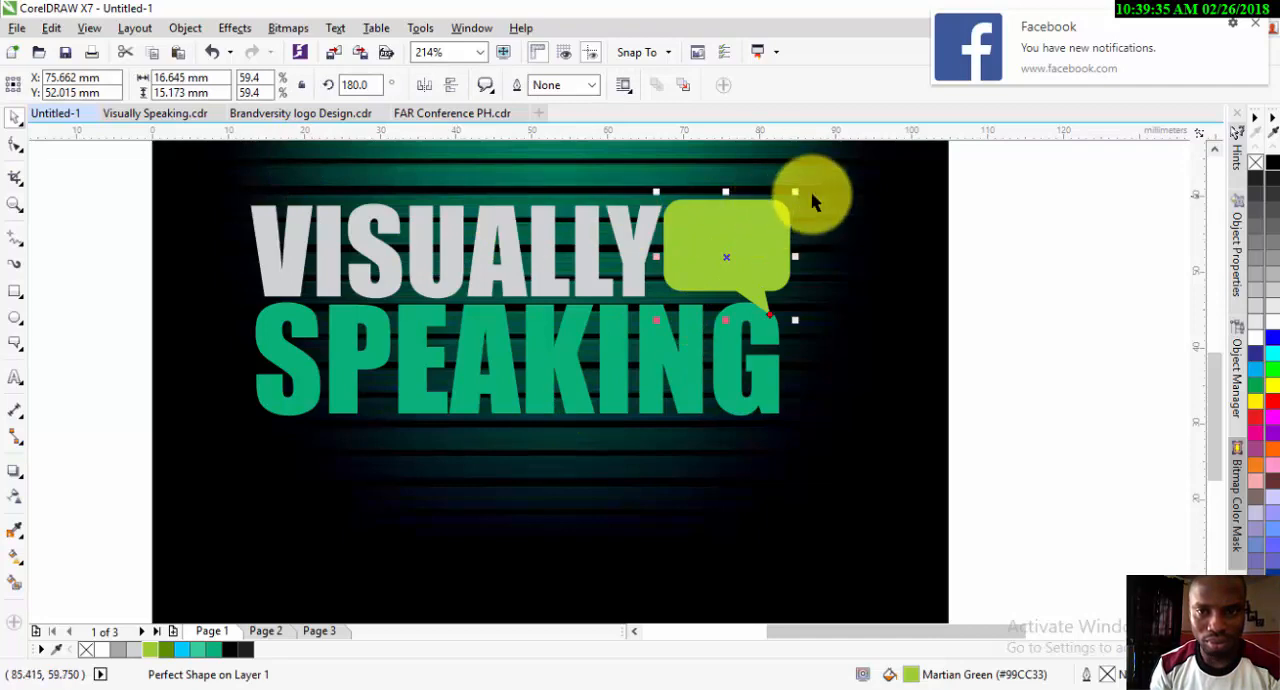
drag(797, 188, 790, 196)
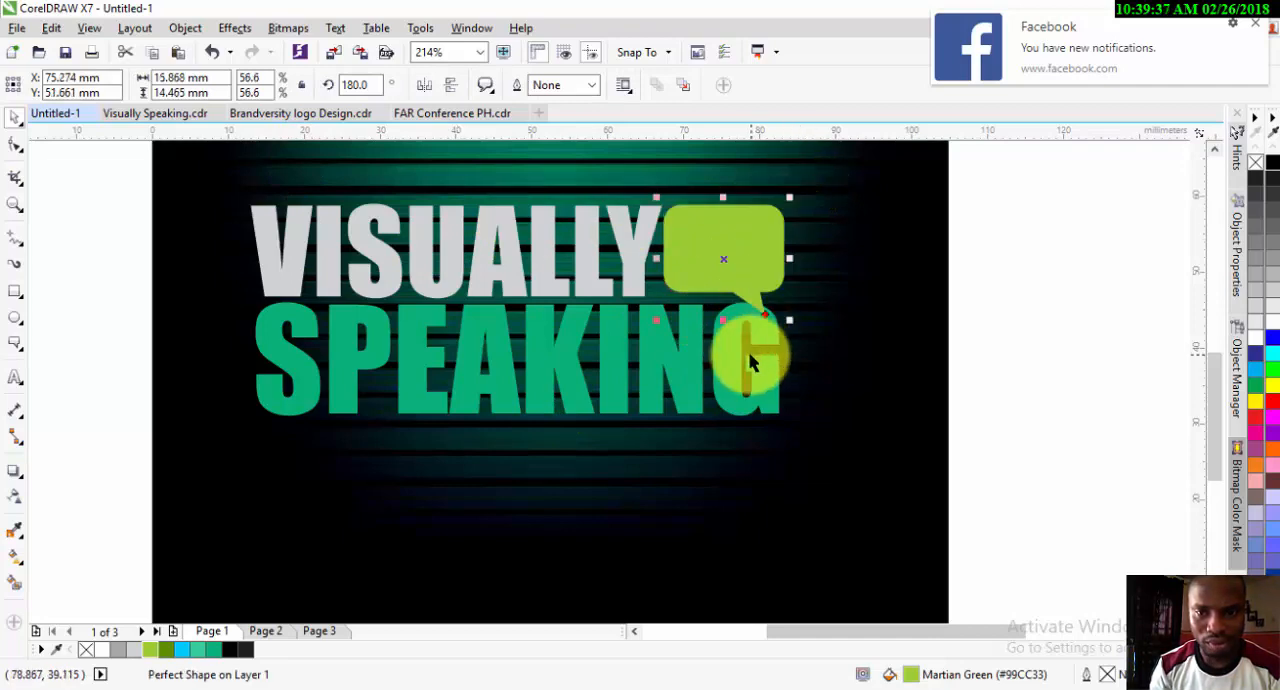
Step: Enlarge the word SPEAKING proportionally to about 72 mm wide (53.849 pt), extending past the speech bubble
click(740, 352)
drag(786, 429, 811, 436)
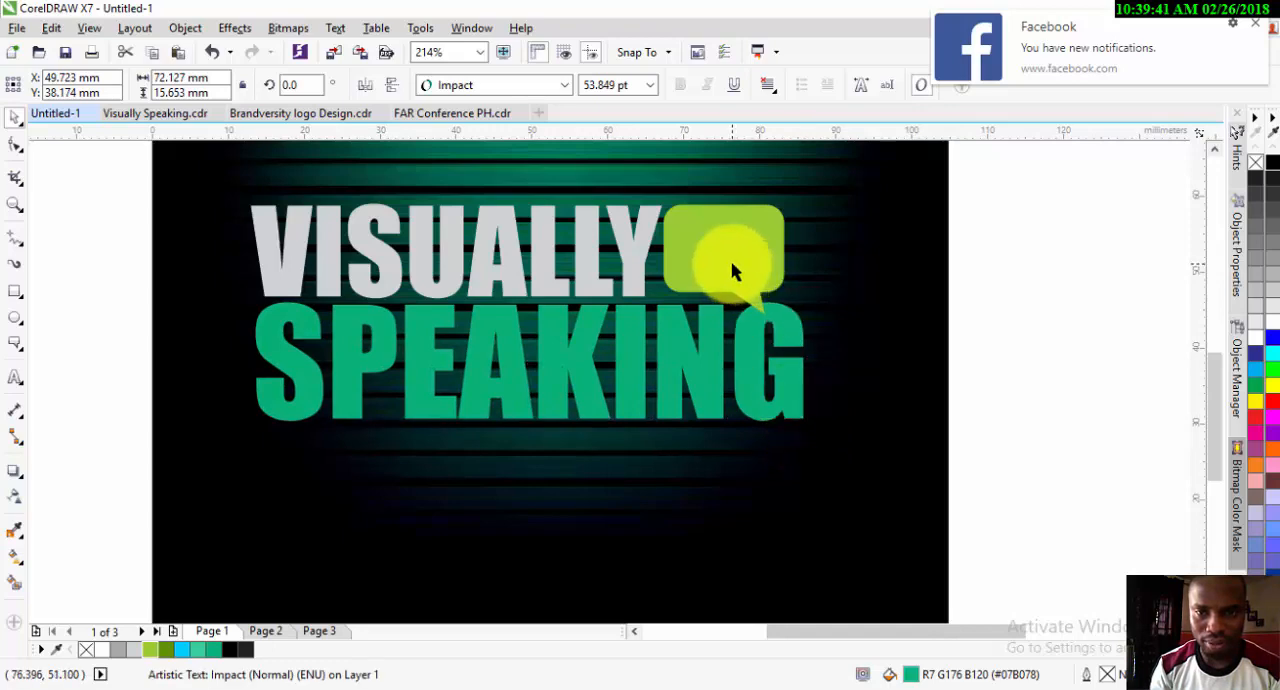
click(732, 272)
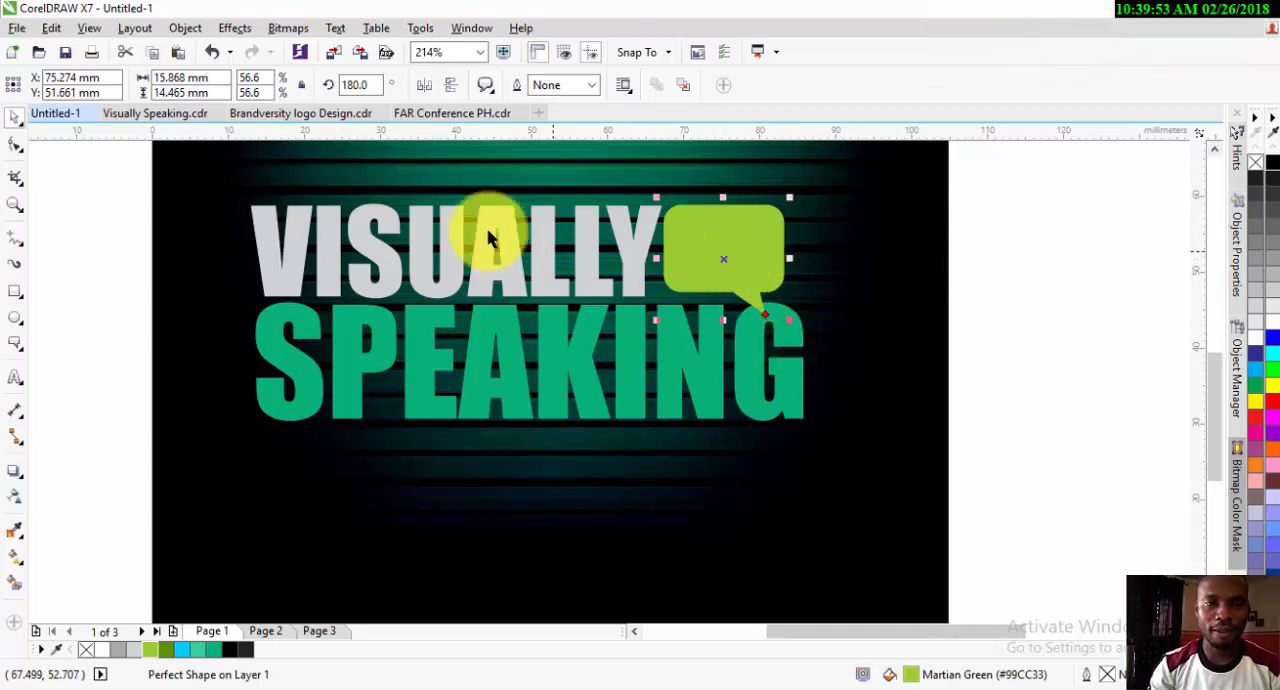
click(157, 214)
click(748, 287)
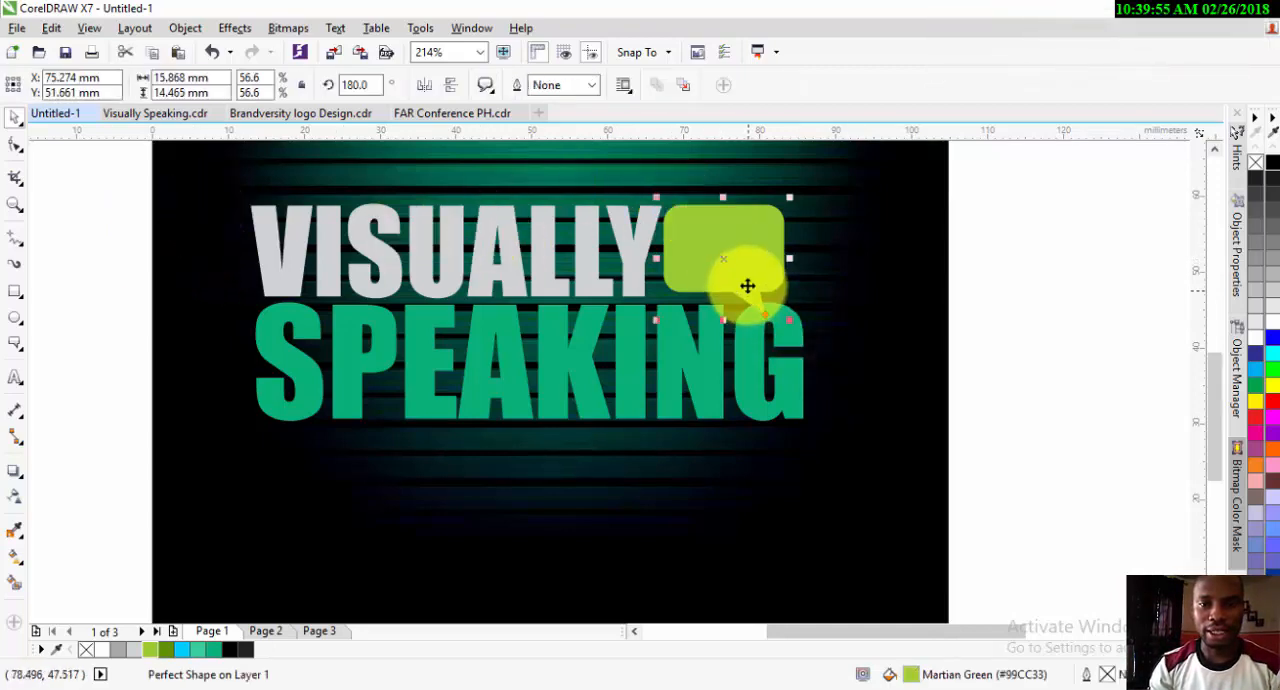
click(15, 146)
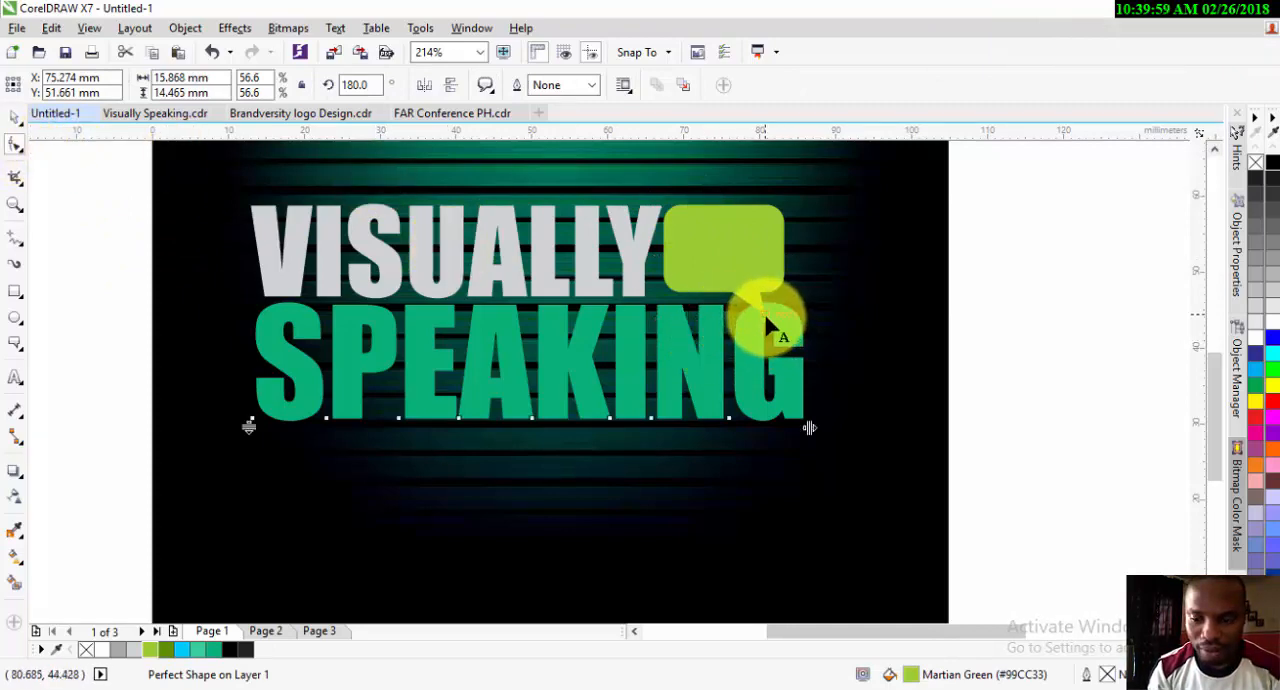
click(763, 311)
click(763, 311)
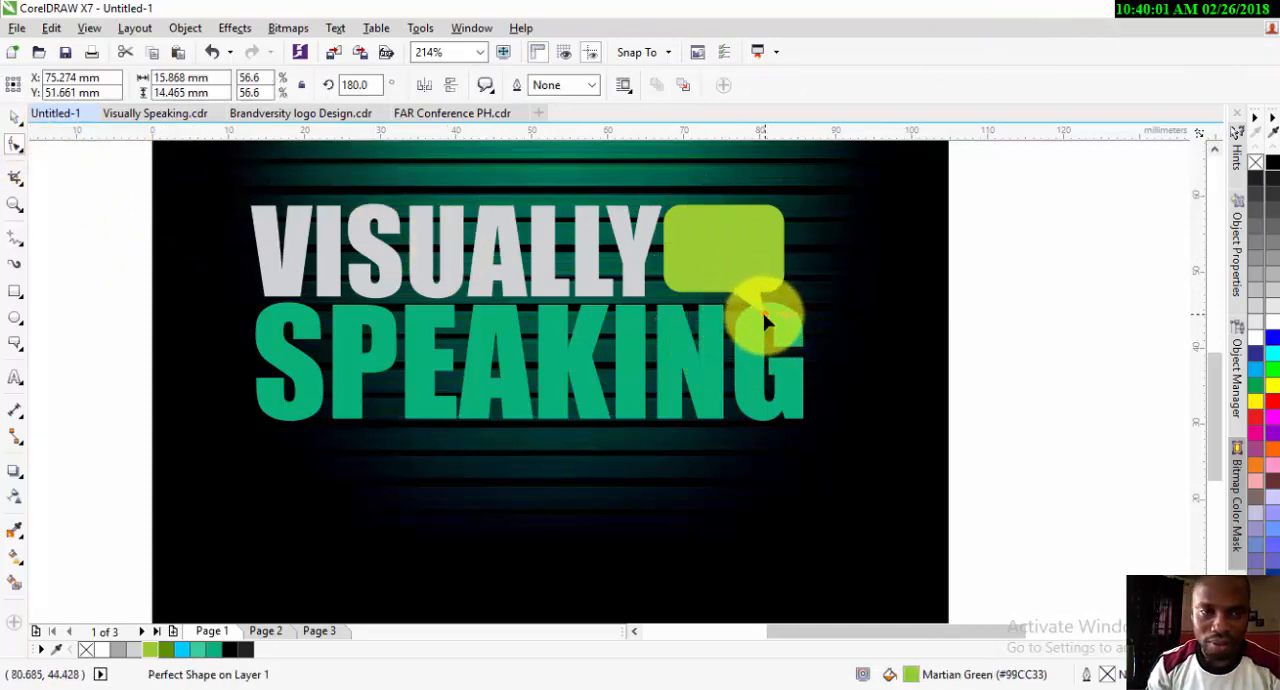
click(15, 117)
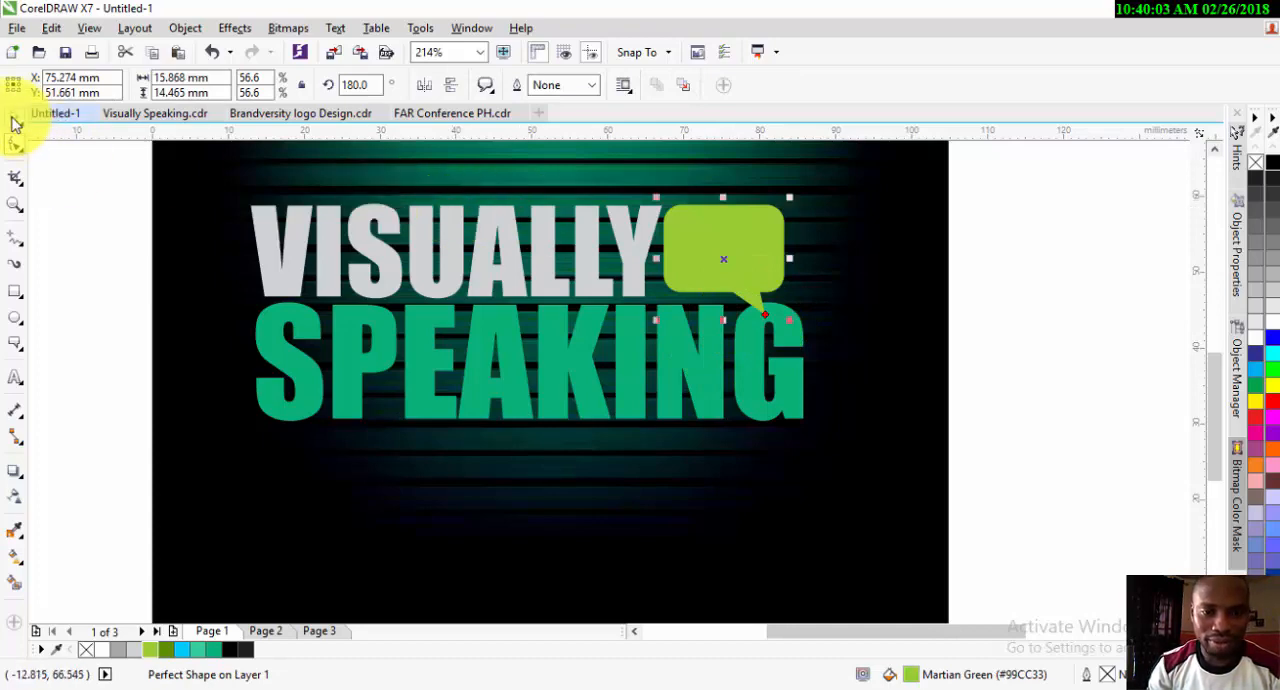
Step: Examine the cut-out around the callout's pointer in the G on Page 2 and compare it with the pointer on Page 1
click(265, 631)
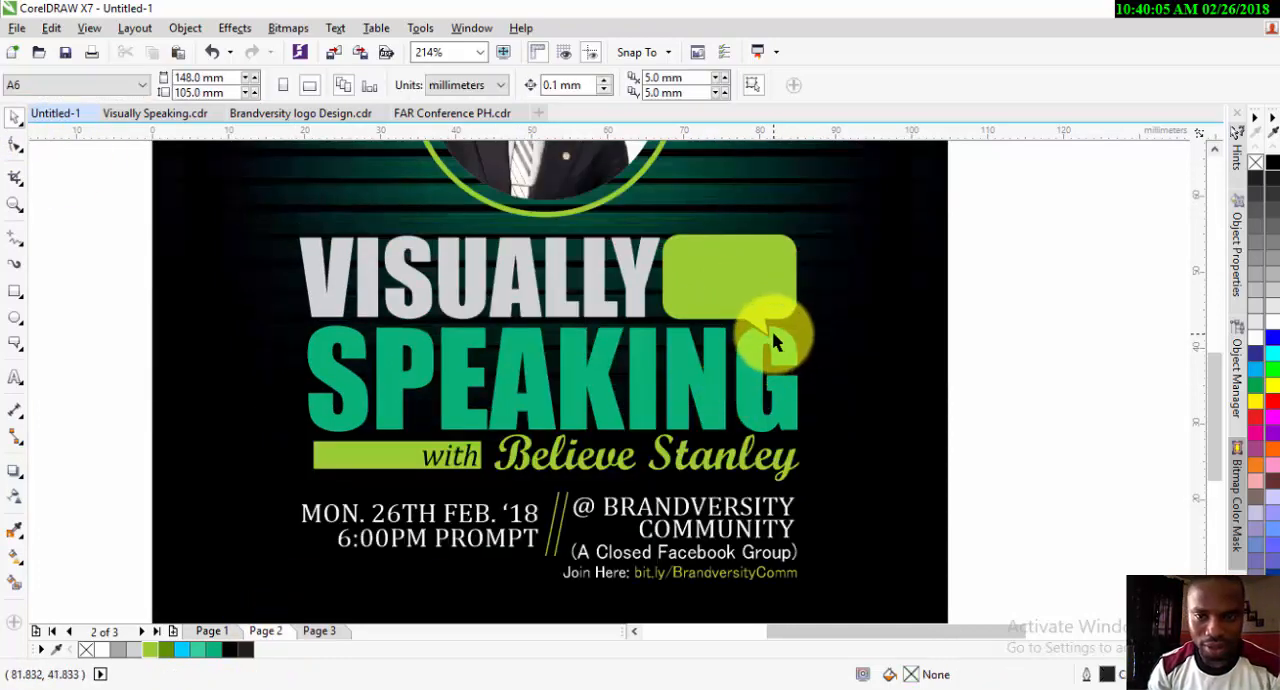
key(z)
scroll(760, 340, up, 4)
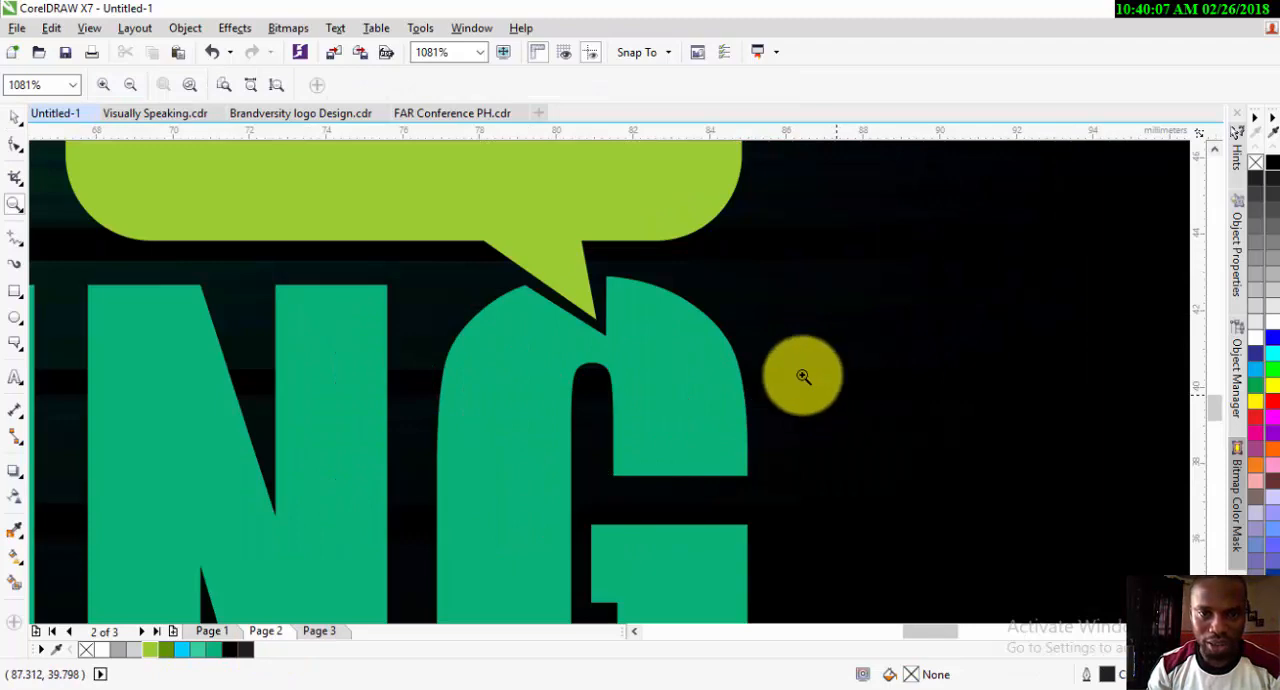
click(210, 633)
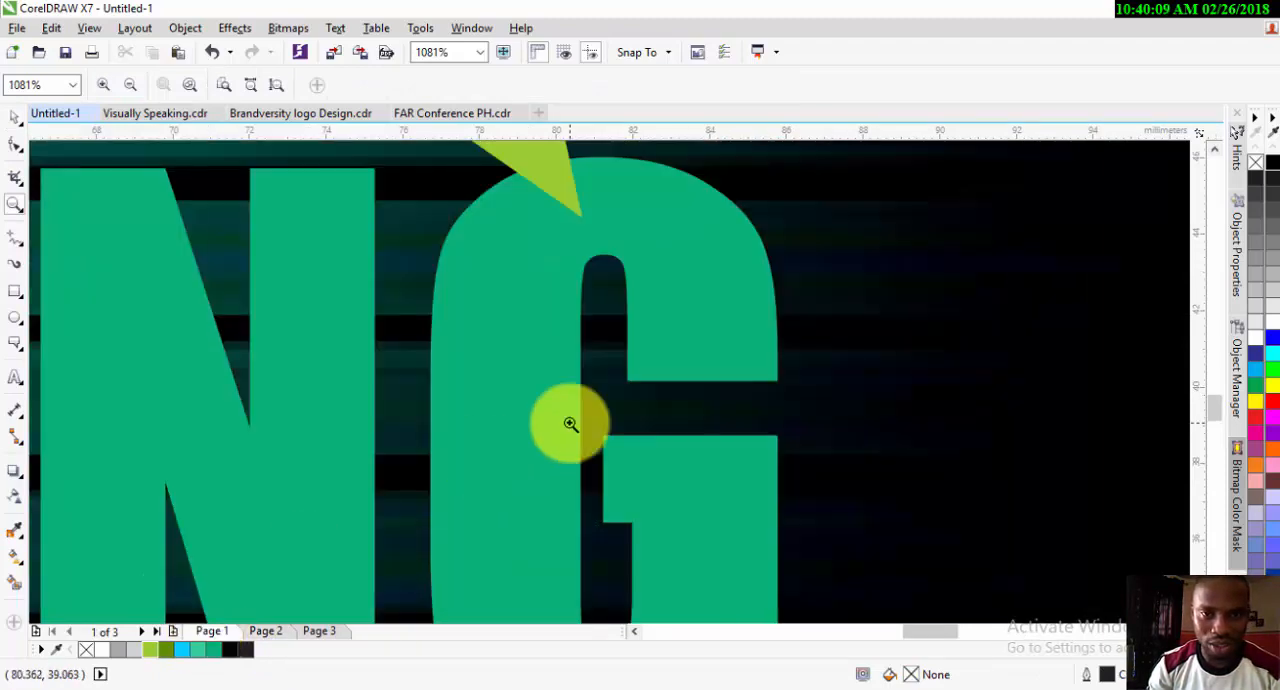
scroll(513, 320, down, 4)
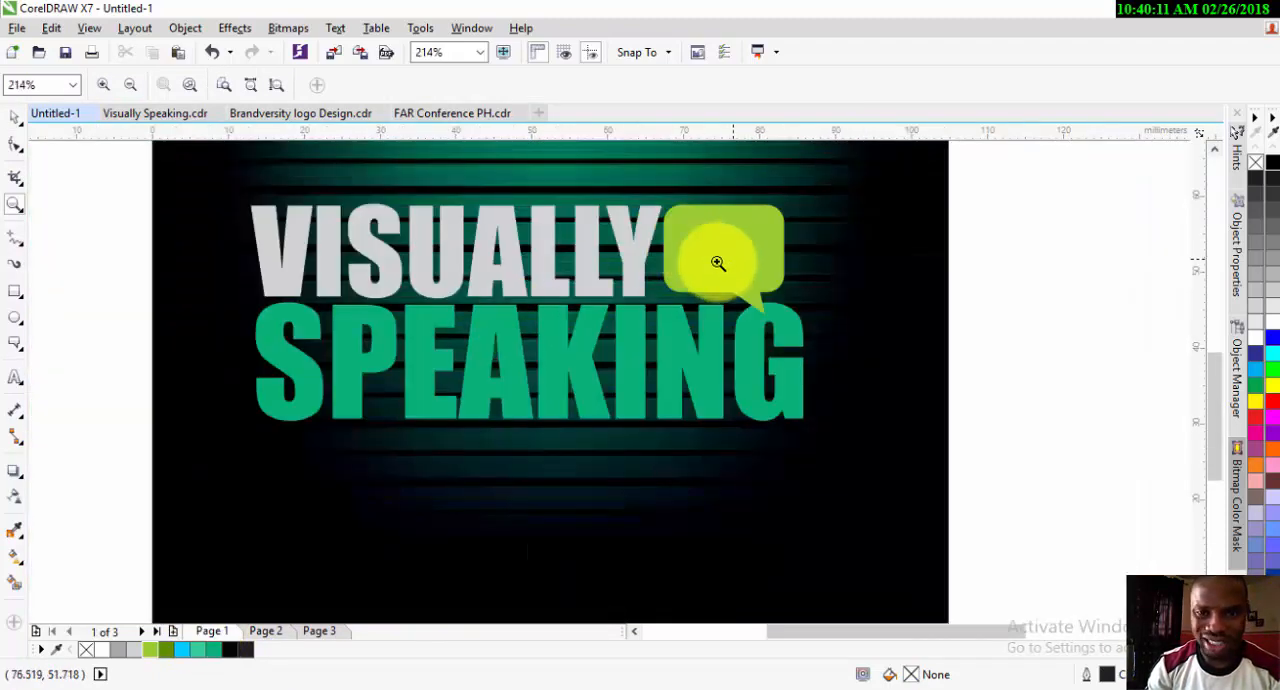
scroll(790, 280, up, 4)
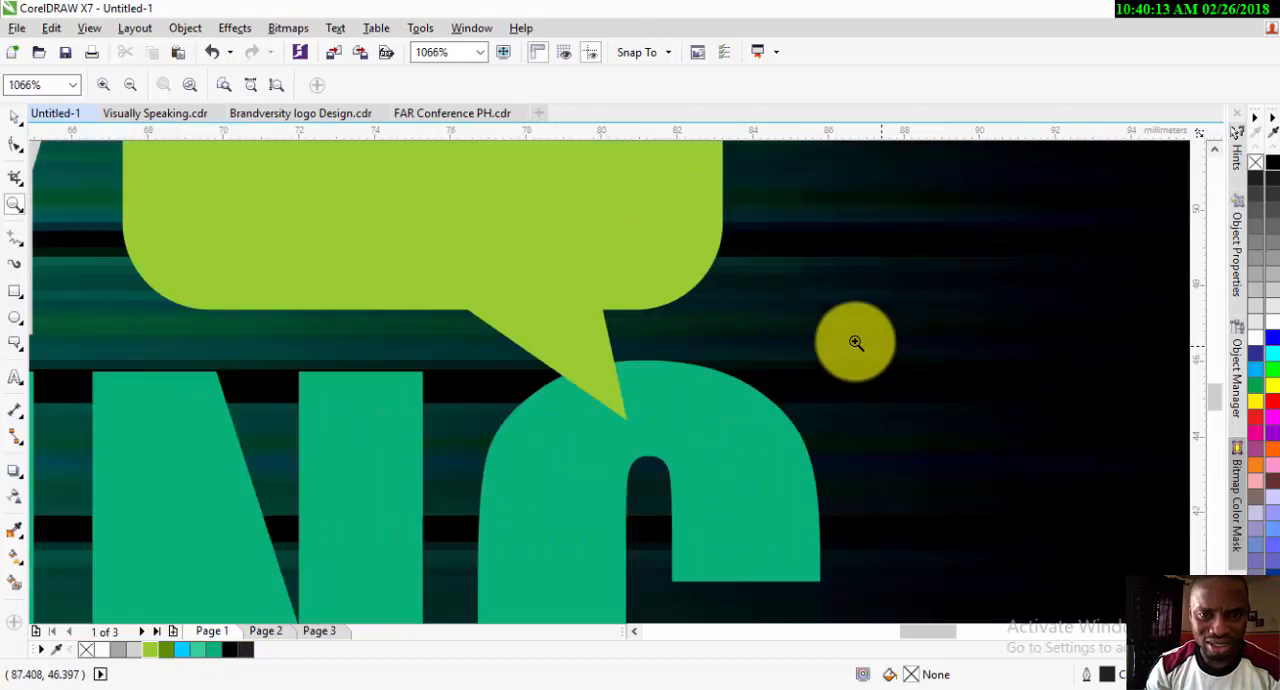
Step: Trim the callout's pointer shape out of the G of SPEAKING by applying Simplify to the callout and the word together
click(15, 117)
click(386, 235)
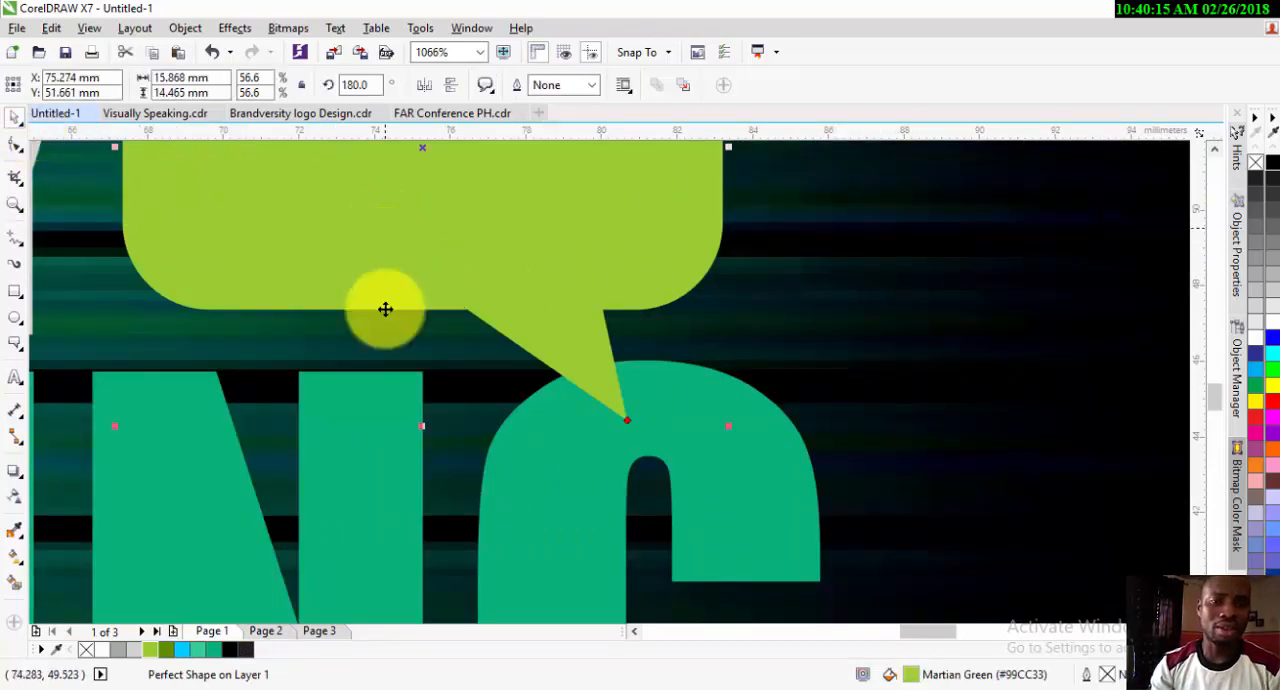
click(383, 452)
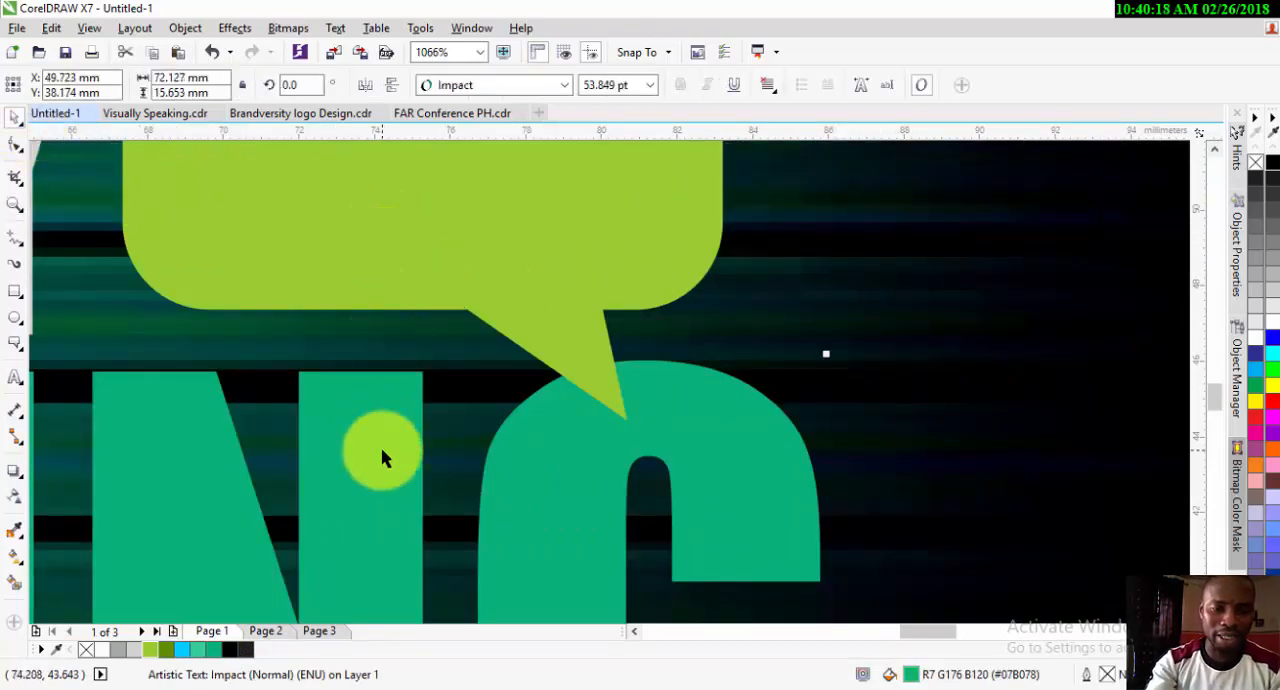
key(F4)
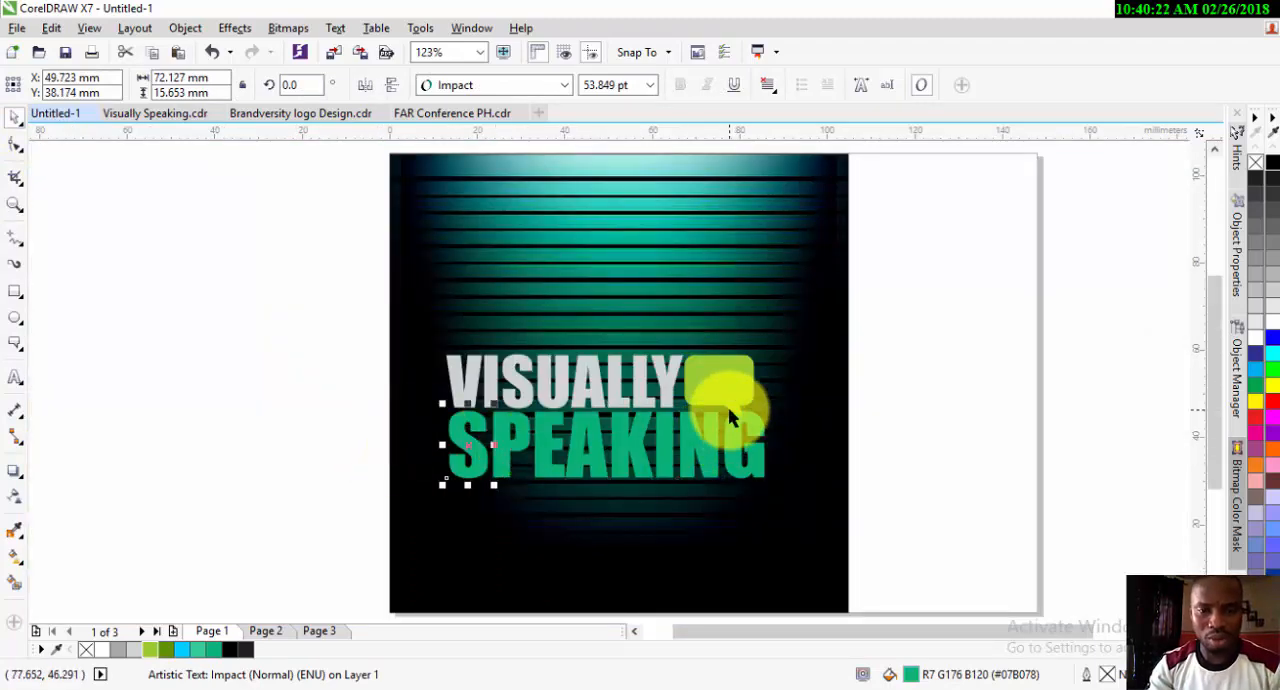
key(z)
drag(650, 350, 875, 550)
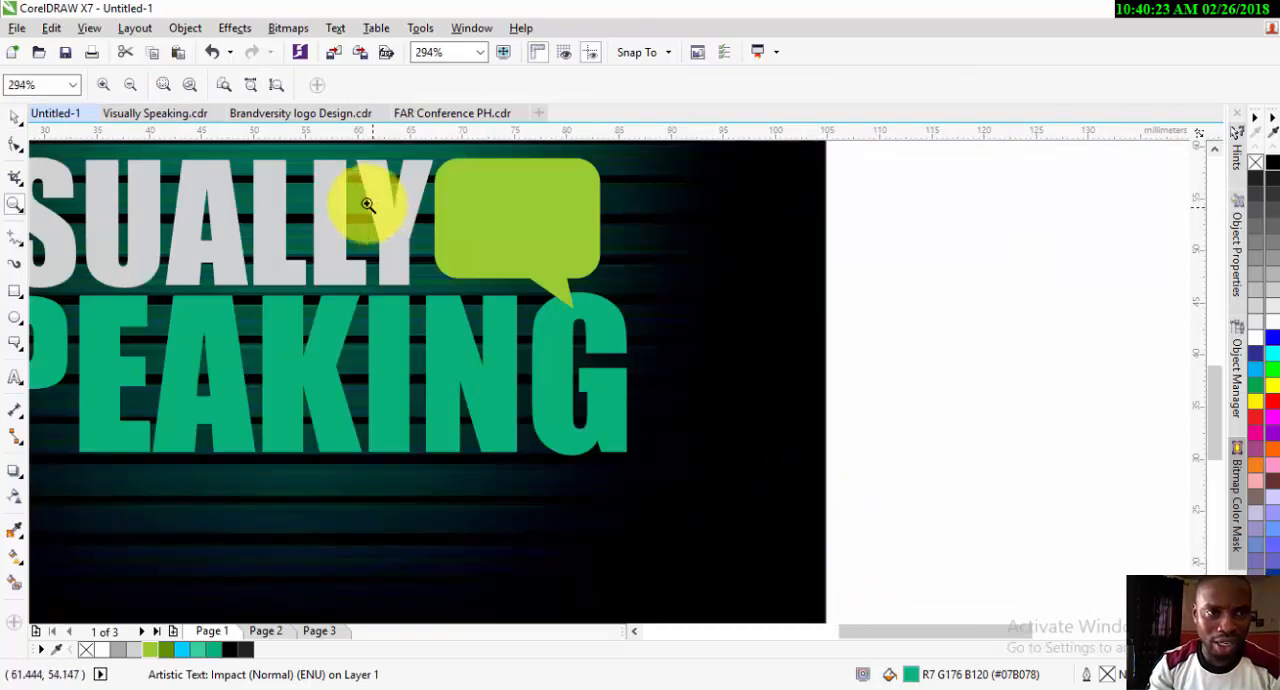
click(15, 120)
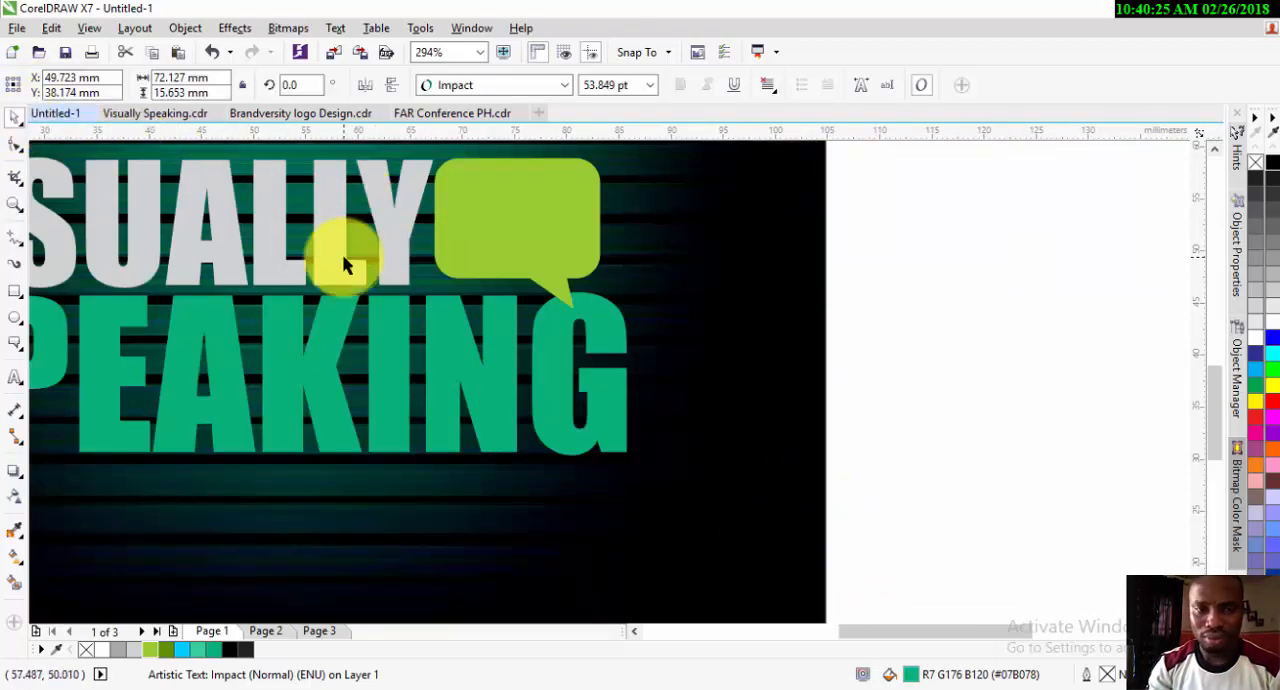
click(489, 250)
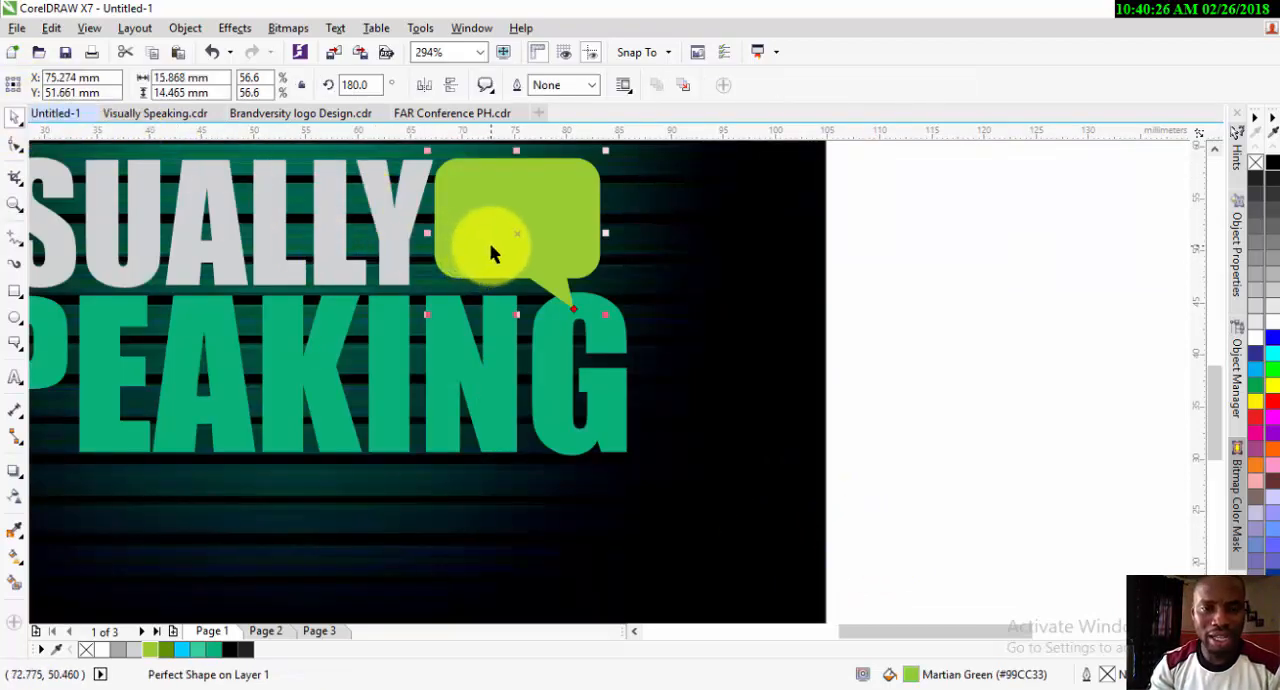
shift+click(553, 356)
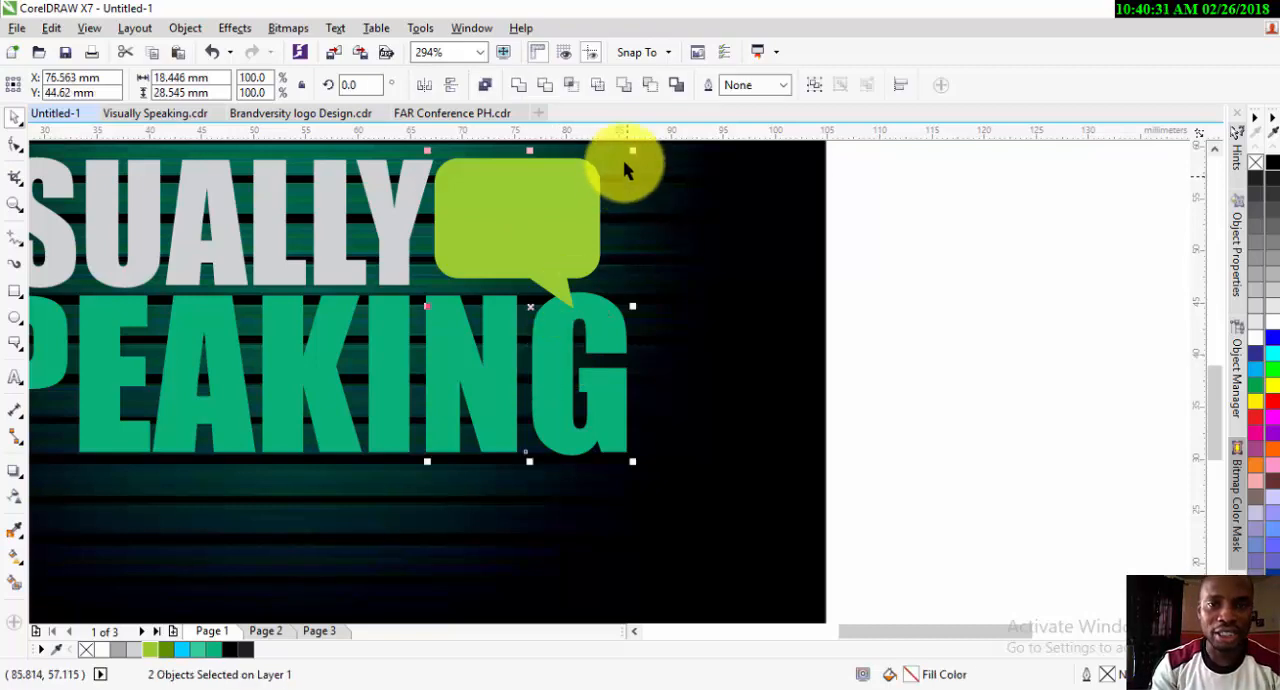
click(597, 90)
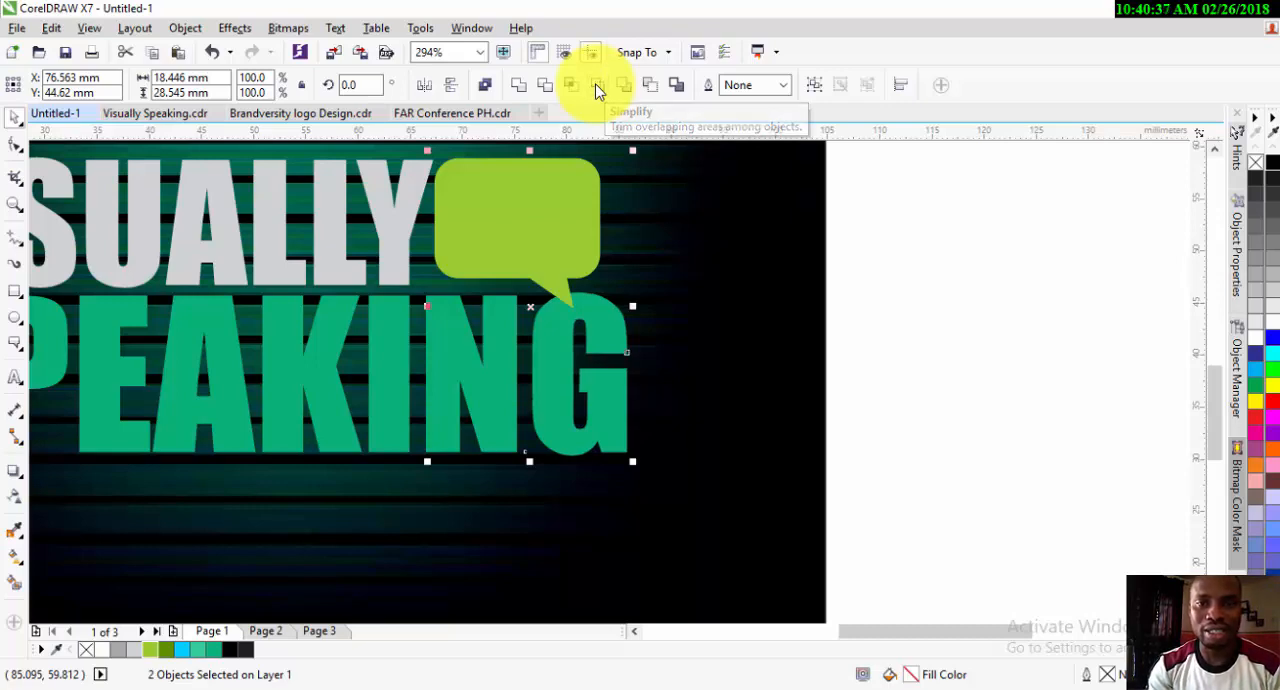
Step: Move the callout slightly upward to check the cut in the G, and undo the move
click(894, 306)
click(600, 277)
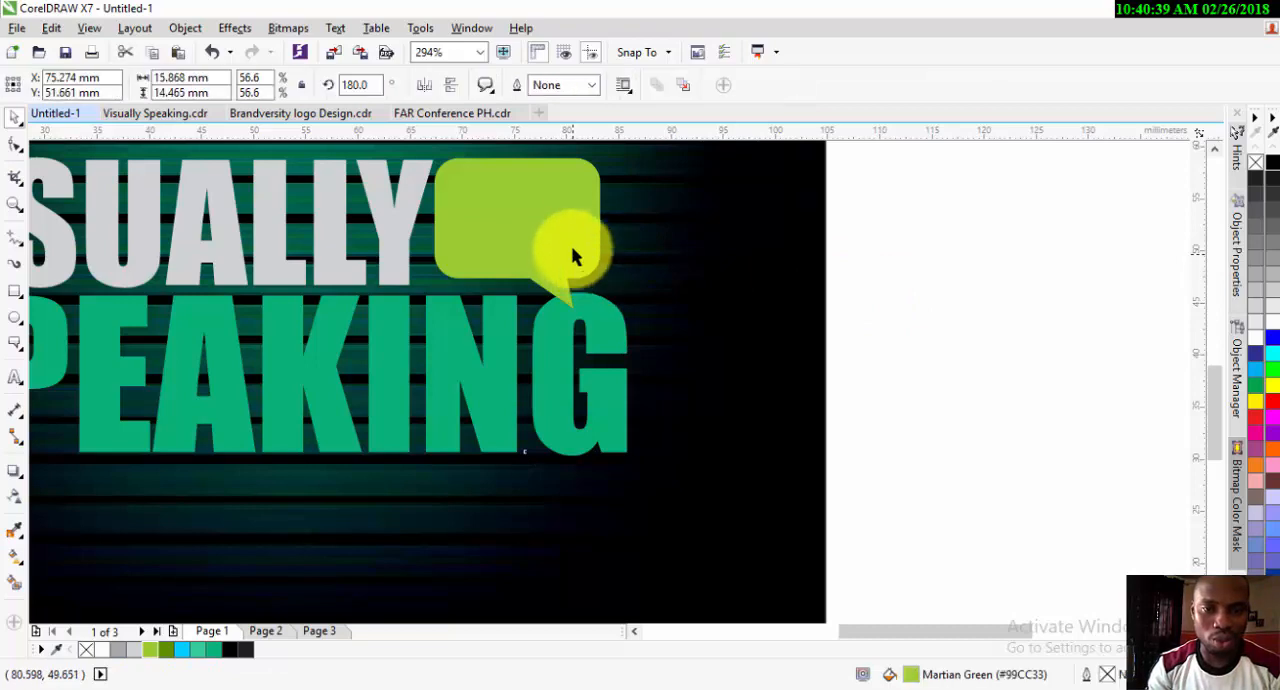
drag(571, 257, 572, 240)
key(ctrl+z)
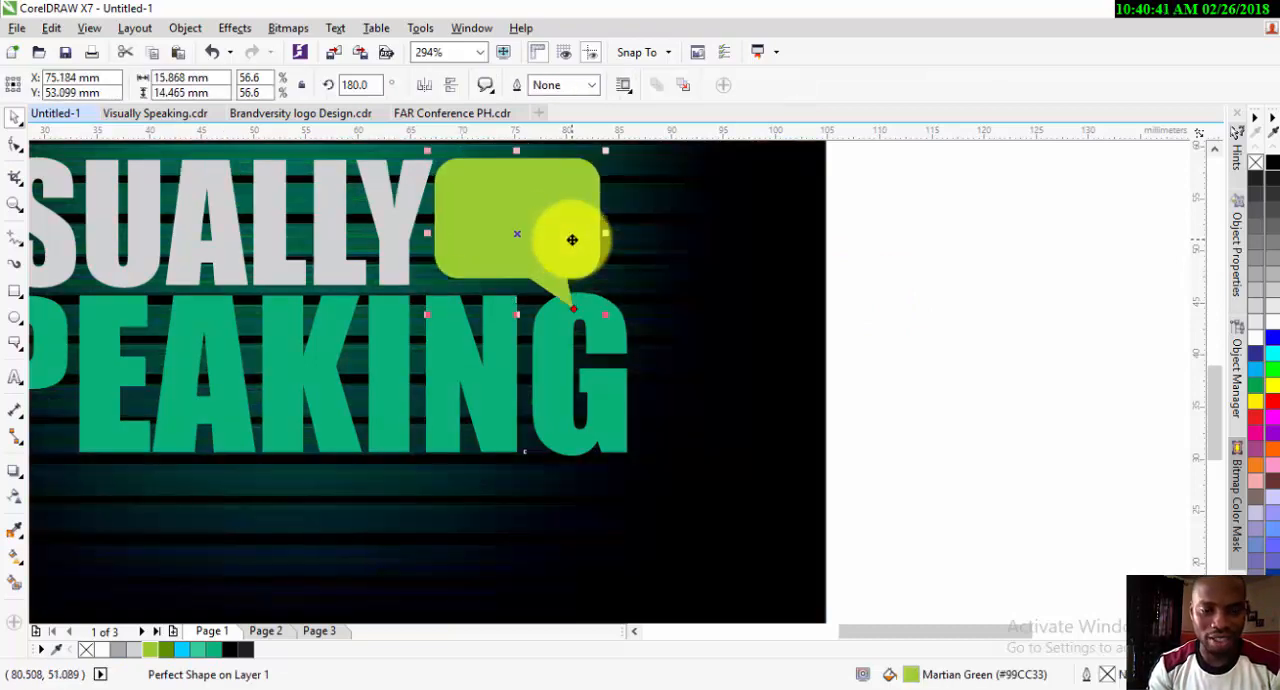
Step: Convert the speech-bubble callout on Page 1 to curves so its individual nodes can be edited
key(z)
click(567, 305)
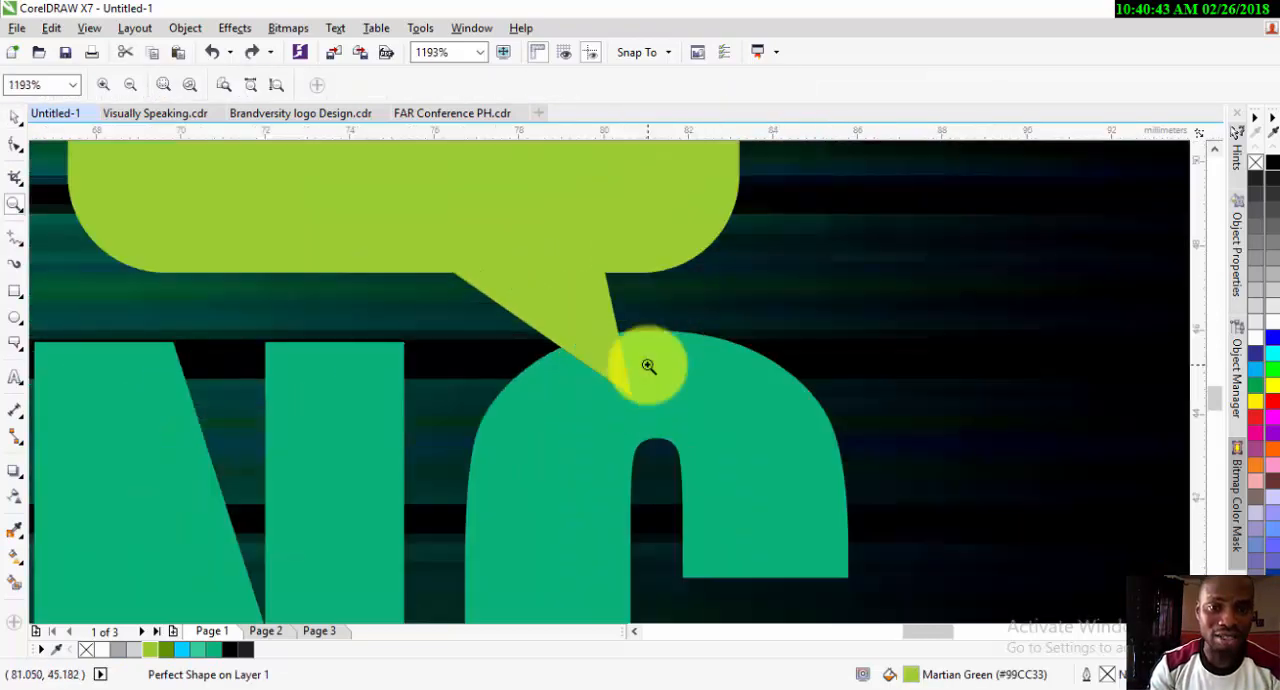
click(586, 292)
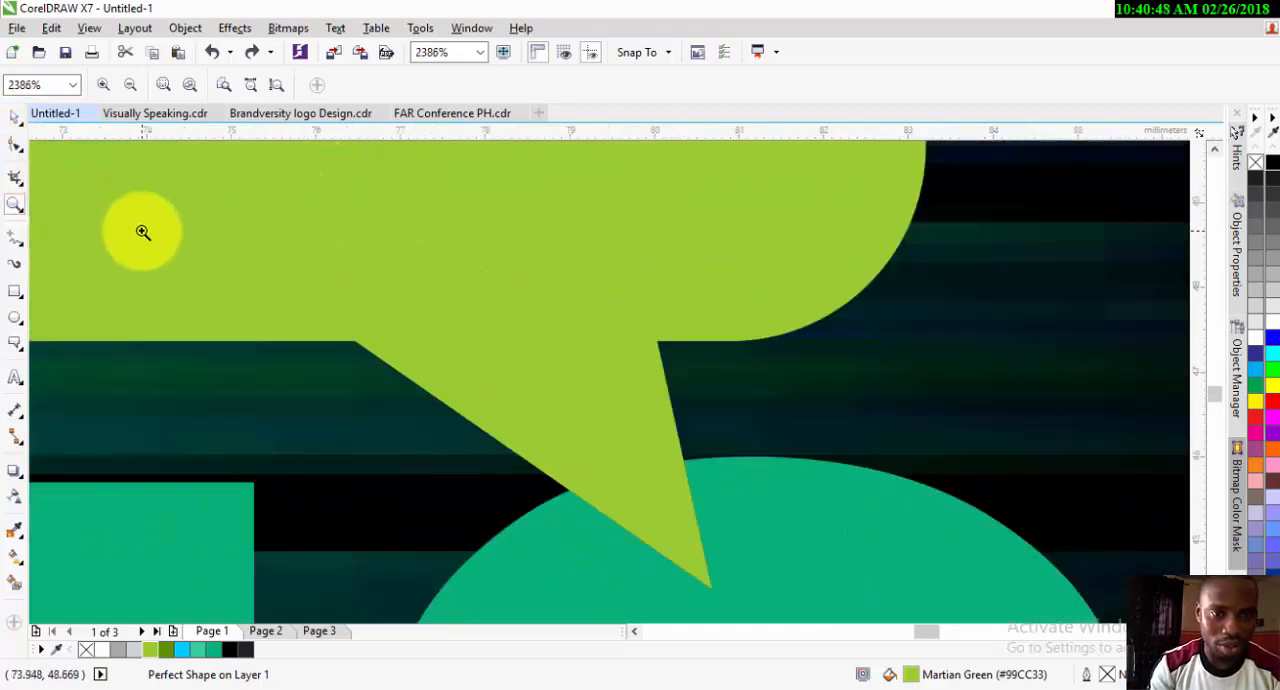
right_click(142, 231)
click(15, 145)
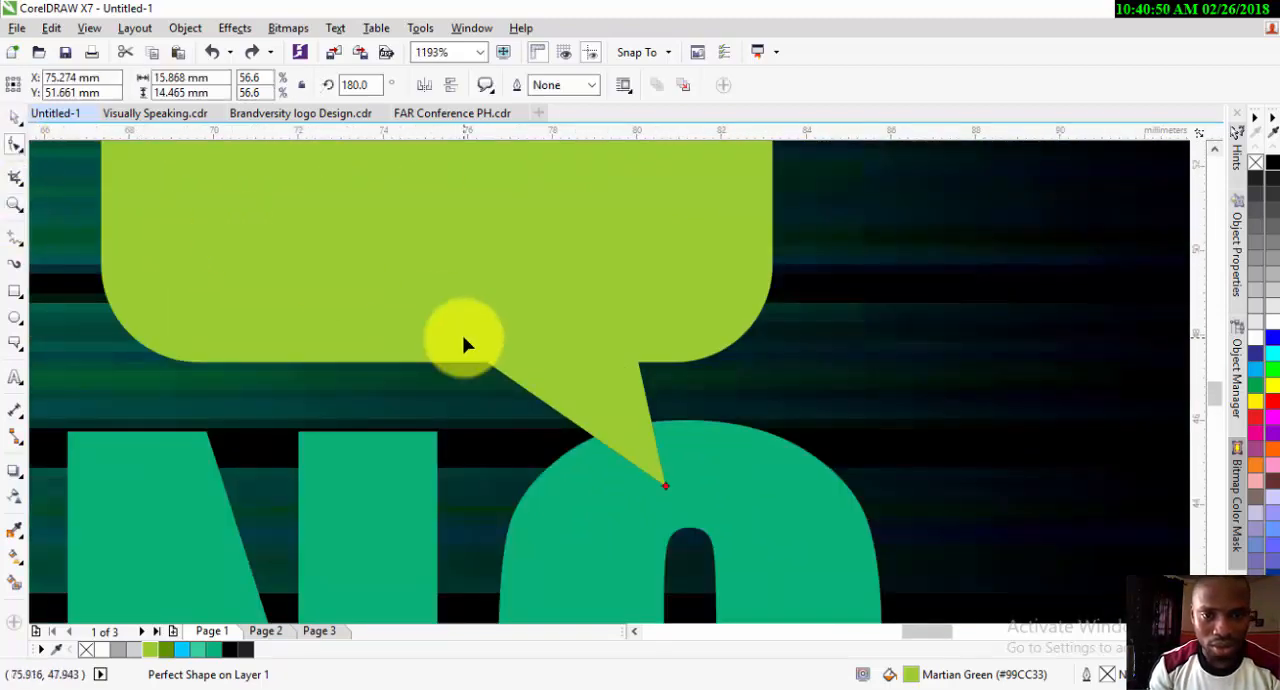
click(15, 117)
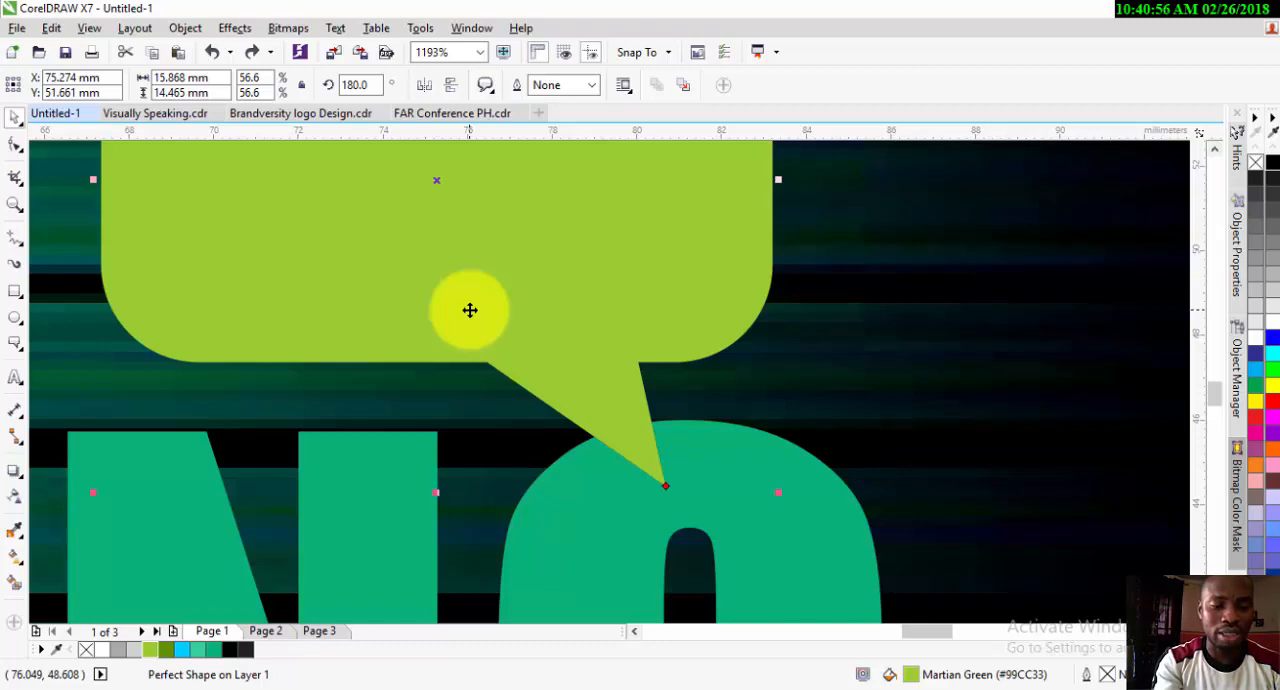
key(ctrl+q)
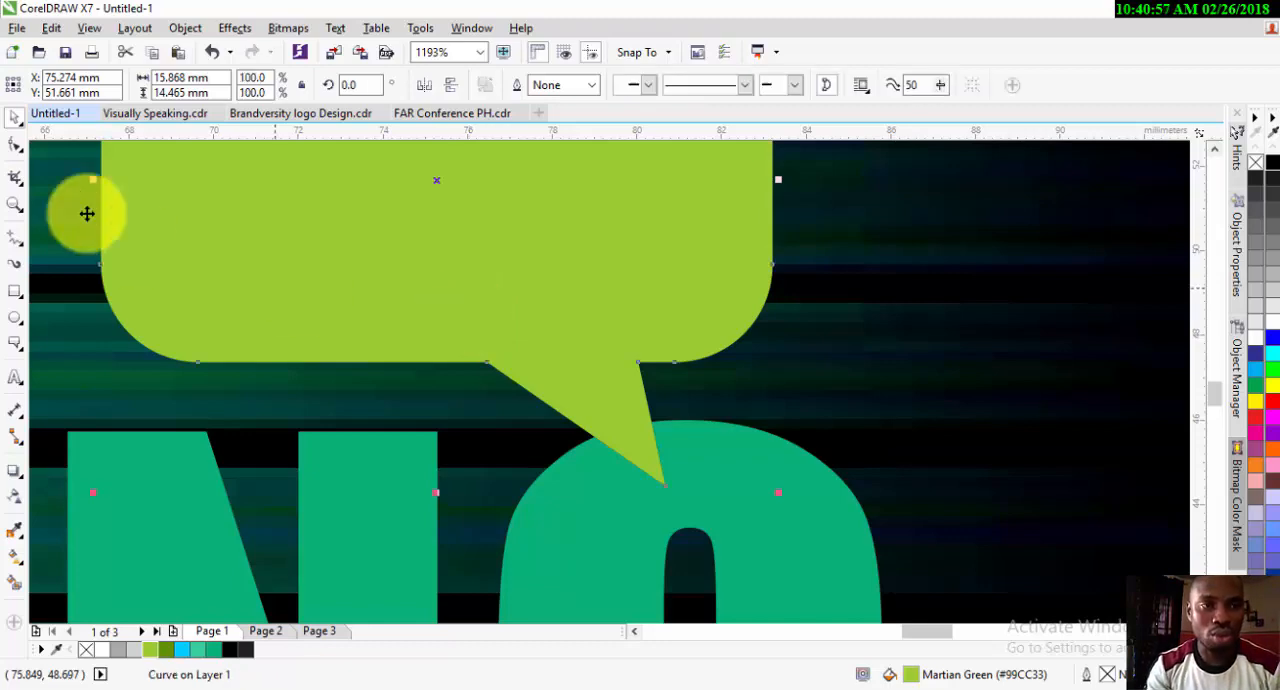
Step: Narrow the callout's pointer by nudging its two base nodes inward toward each other with the Shape tool
click(15, 145)
drag(450, 342, 531, 401)
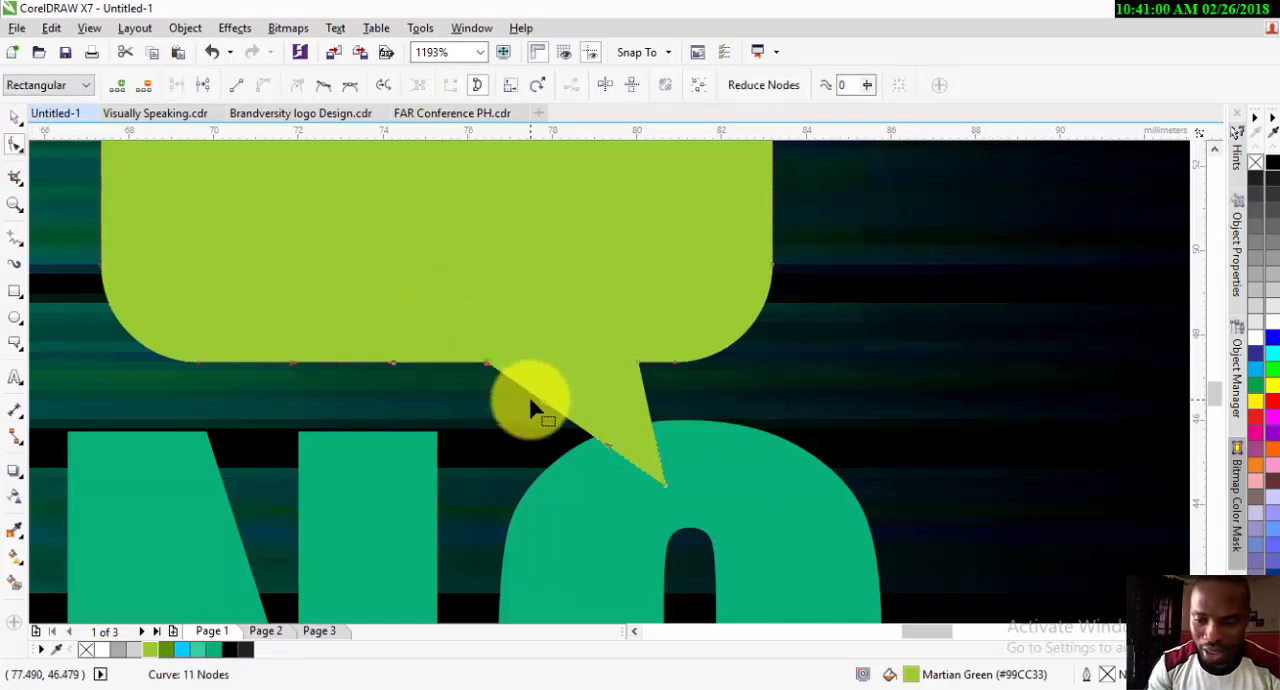
key(Right)
key(Right)
key(Right)
key(Right)
key(Right)
key(Right)
key(Right)
key(Right)
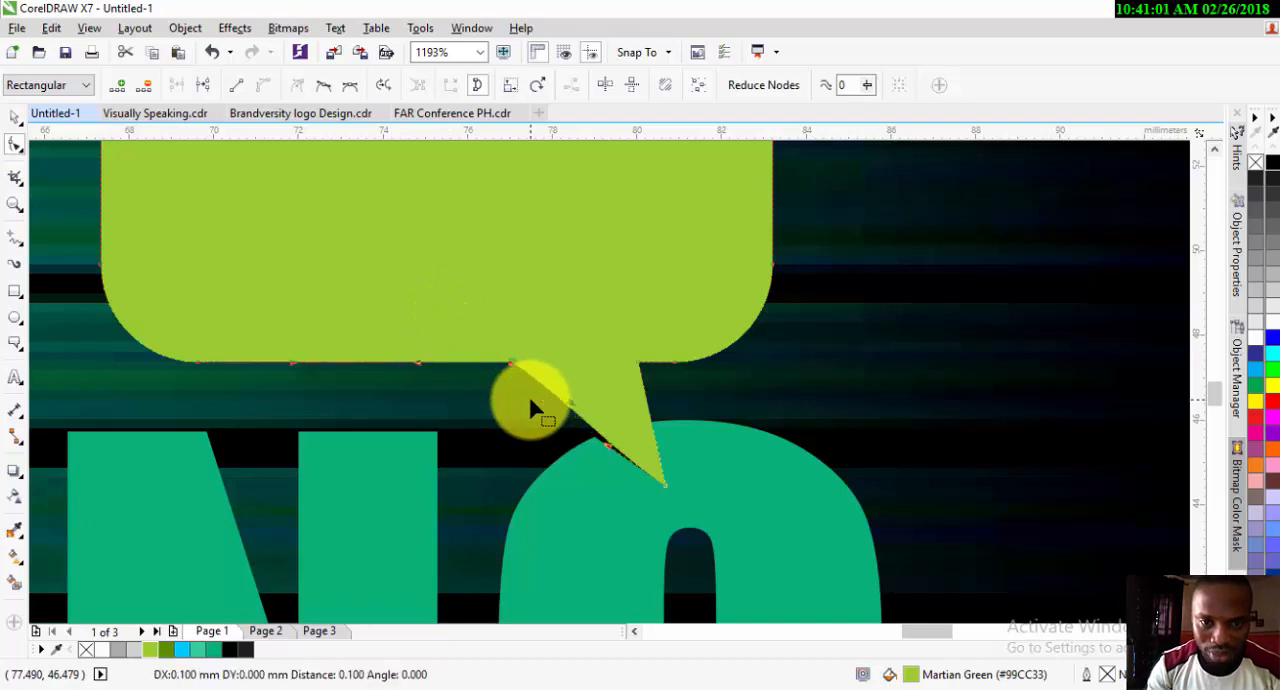
click(640, 370)
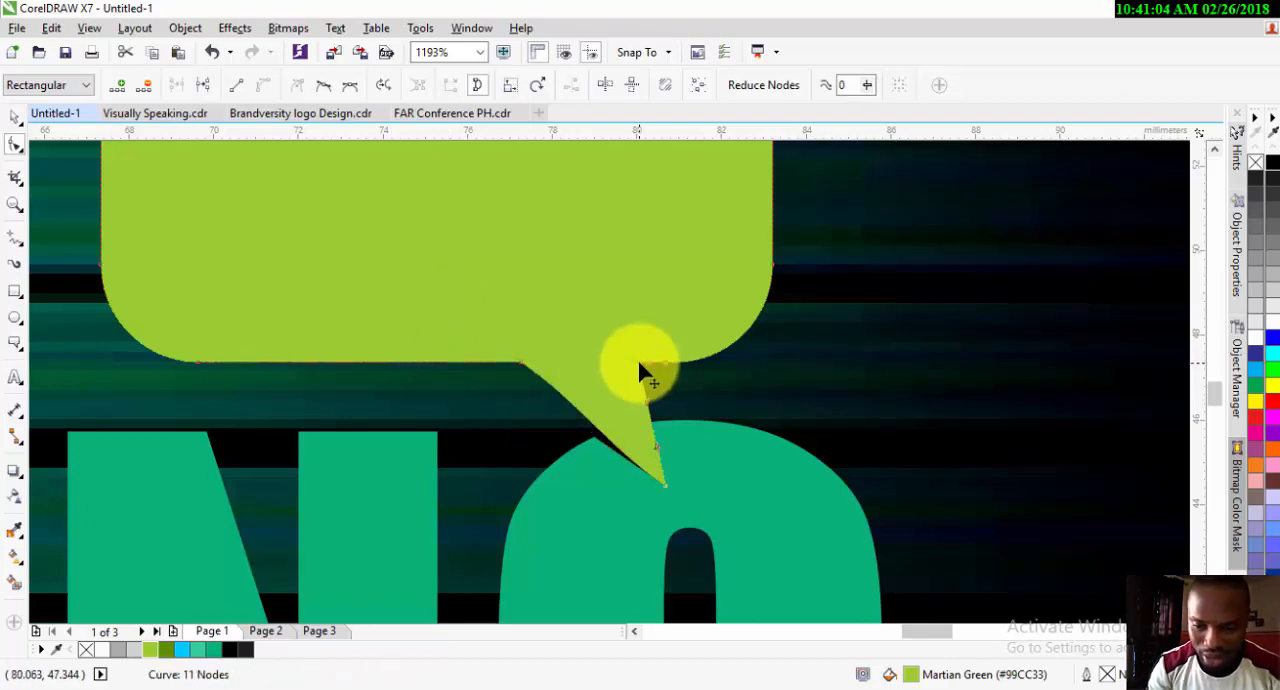
key(Left)
key(Left)
key(Left)
key(Left)
key(Left)
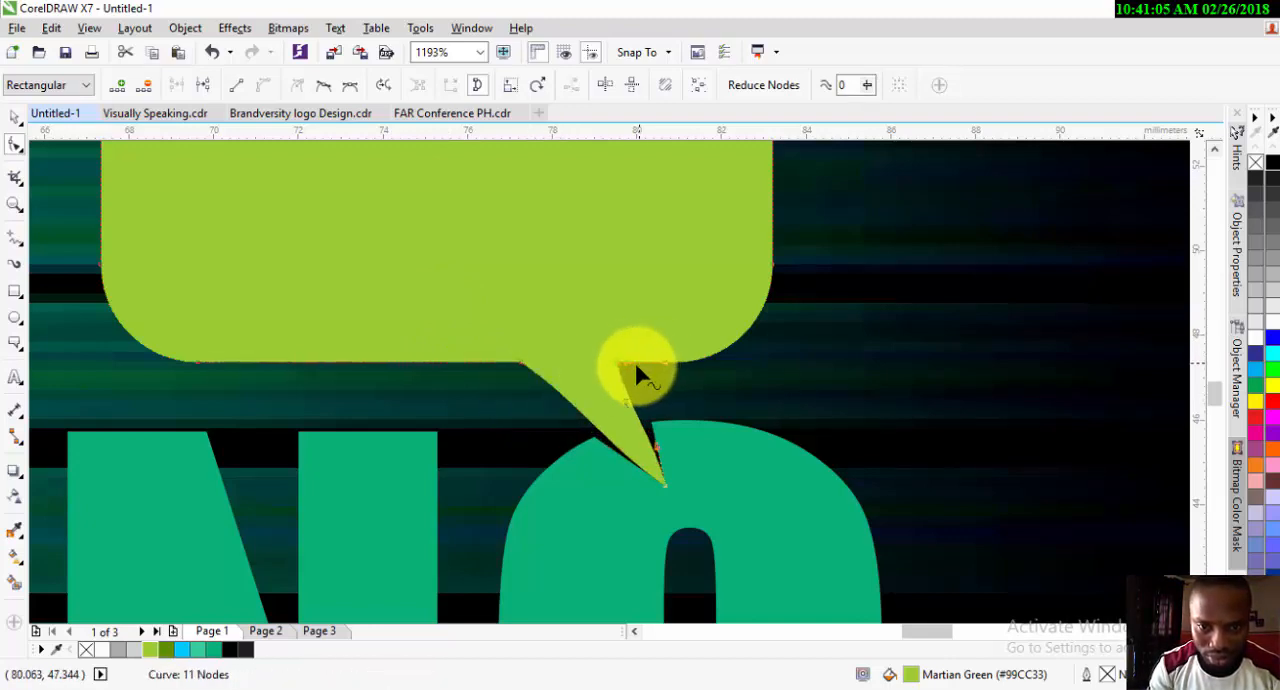
Step: Pull the pointer's tip up and to the left to leave a gap inside the G's notch, and deselect the callout
drag(662, 483, 647, 460)
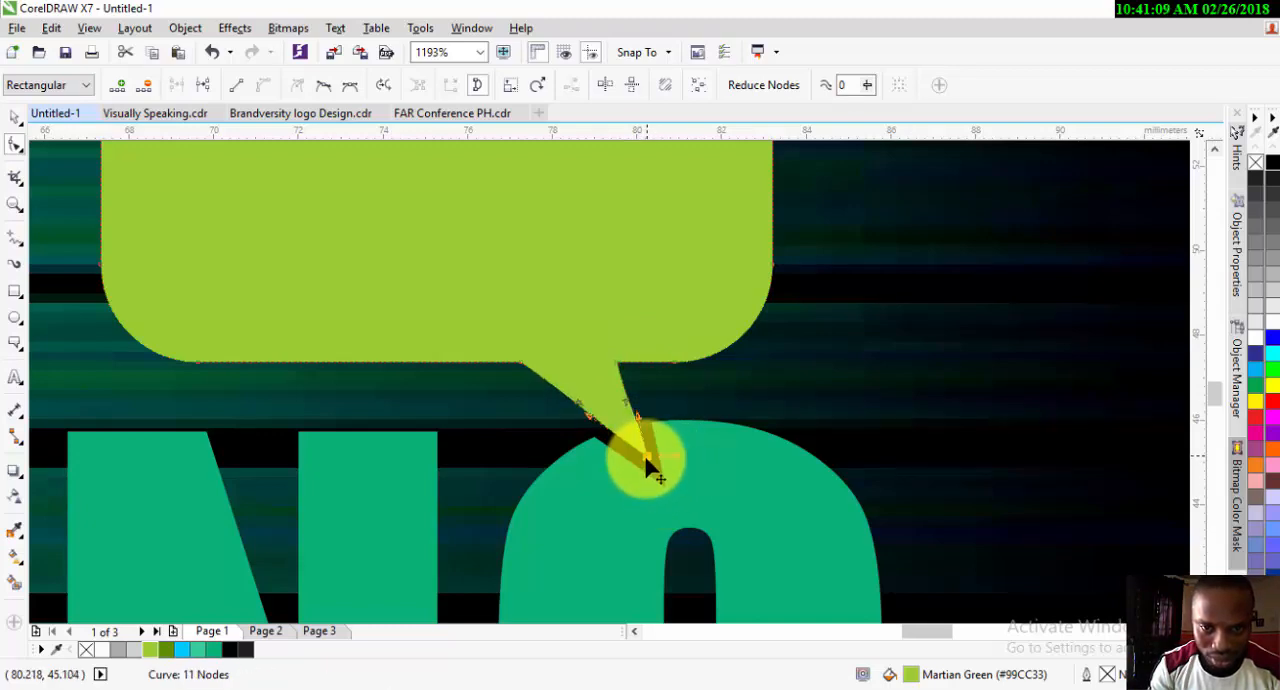
key(z)
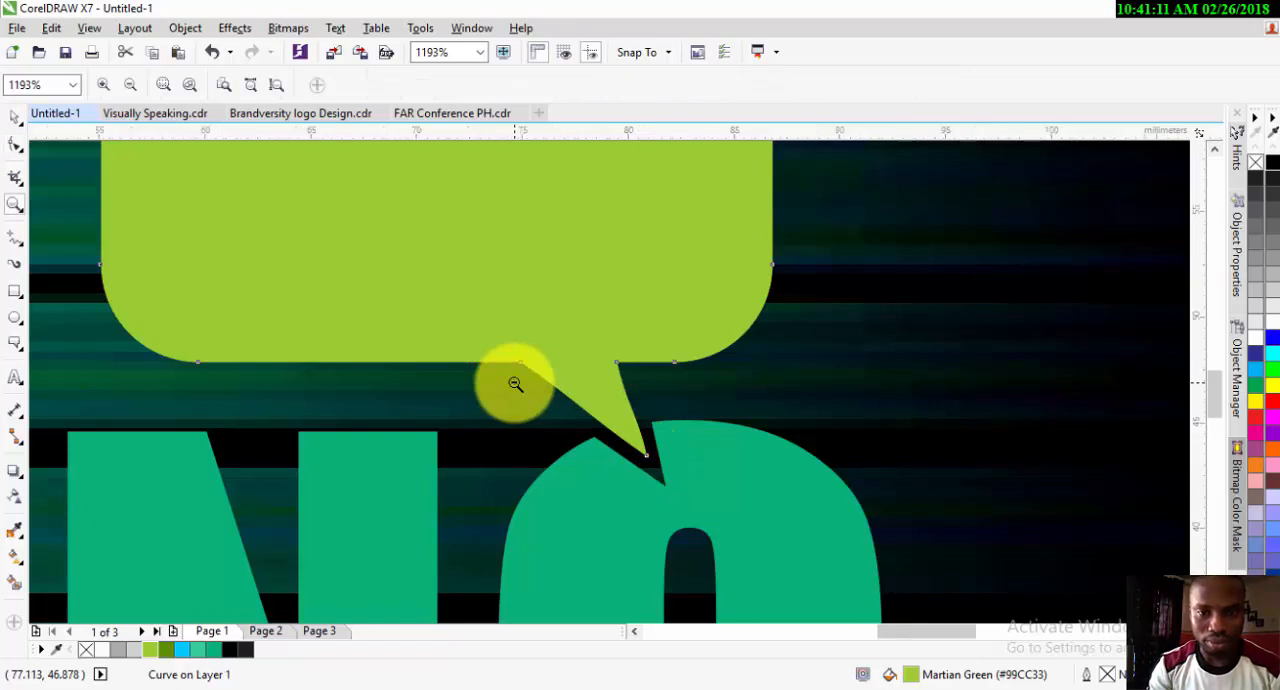
shift+click(514, 383)
shift+click(514, 383)
shift+click(514, 383)
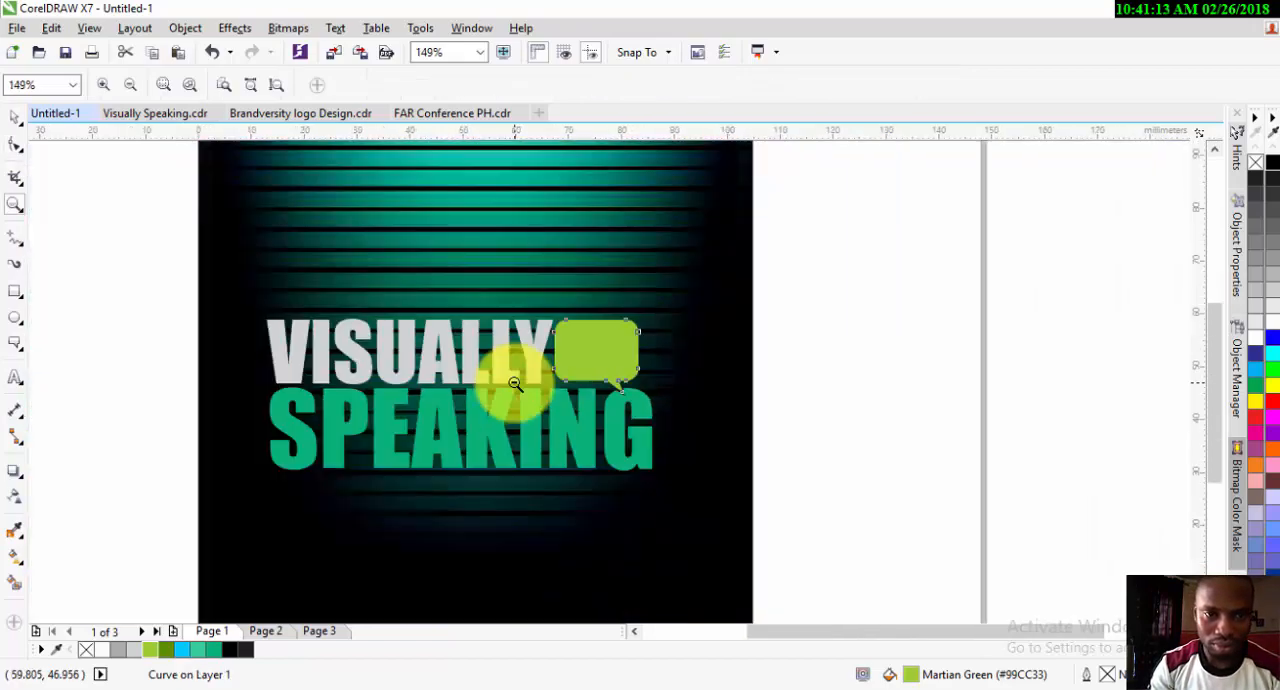
shift+click(337, 318)
drag(394, 223, 694, 515)
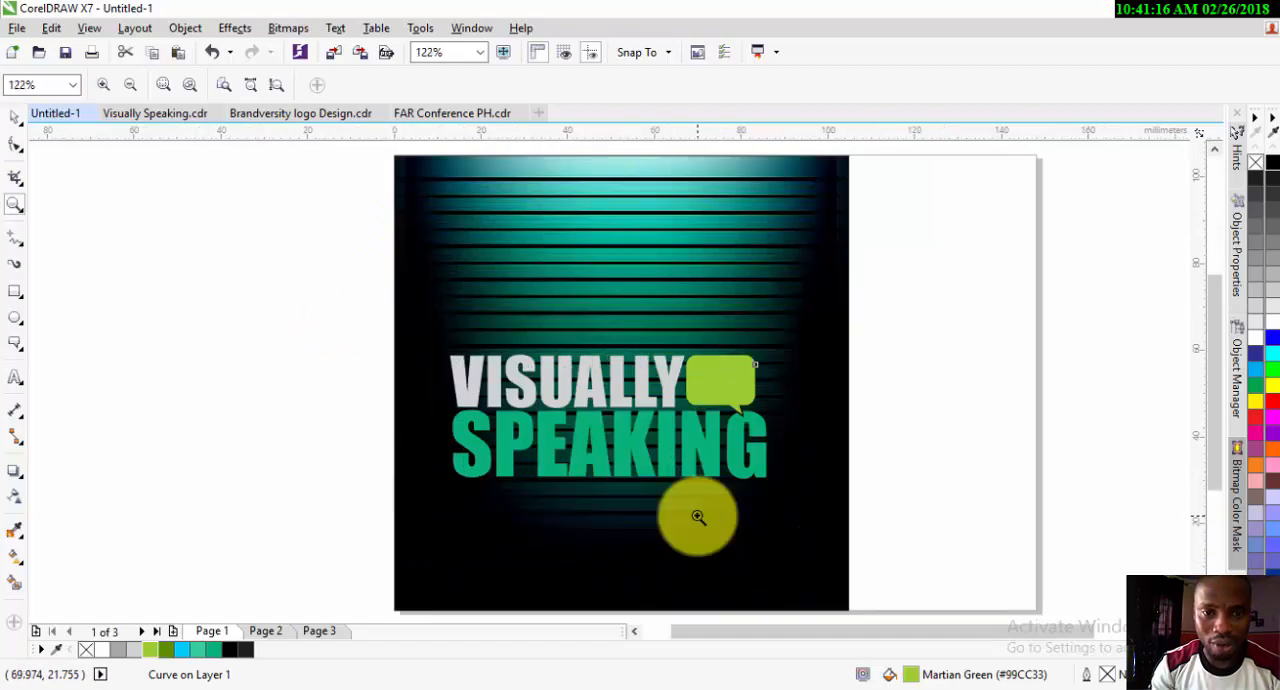
click(24, 122)
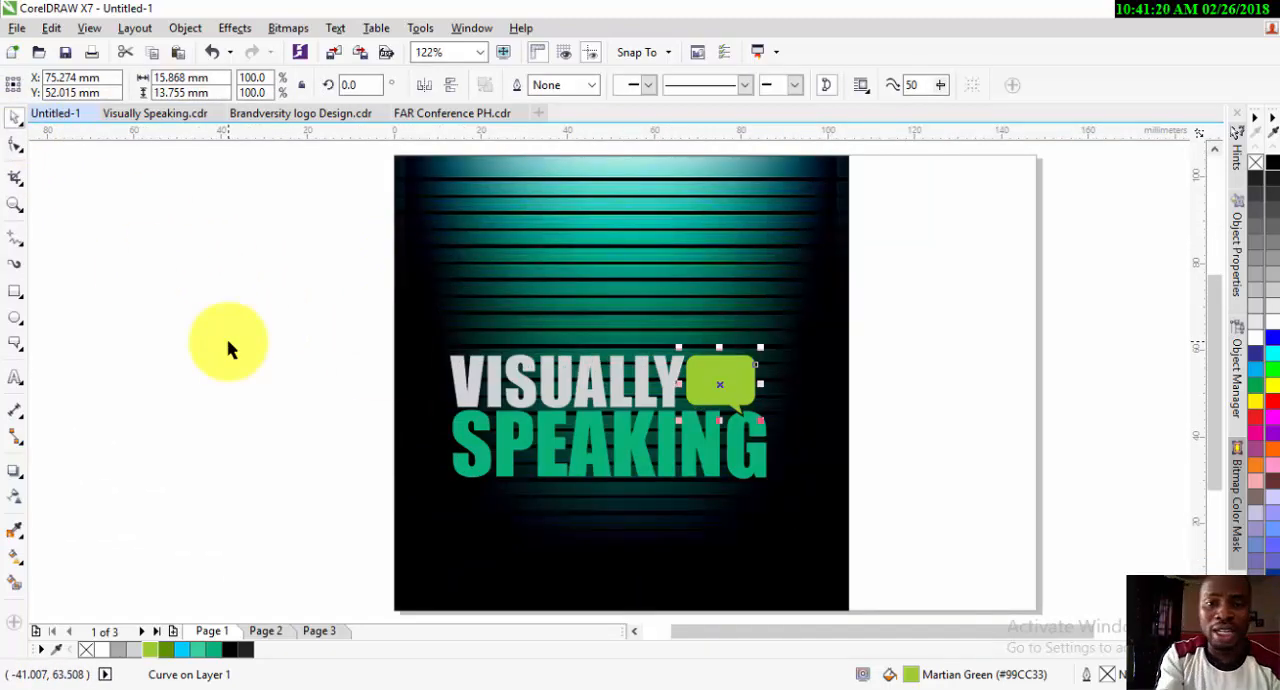
click(876, 380)
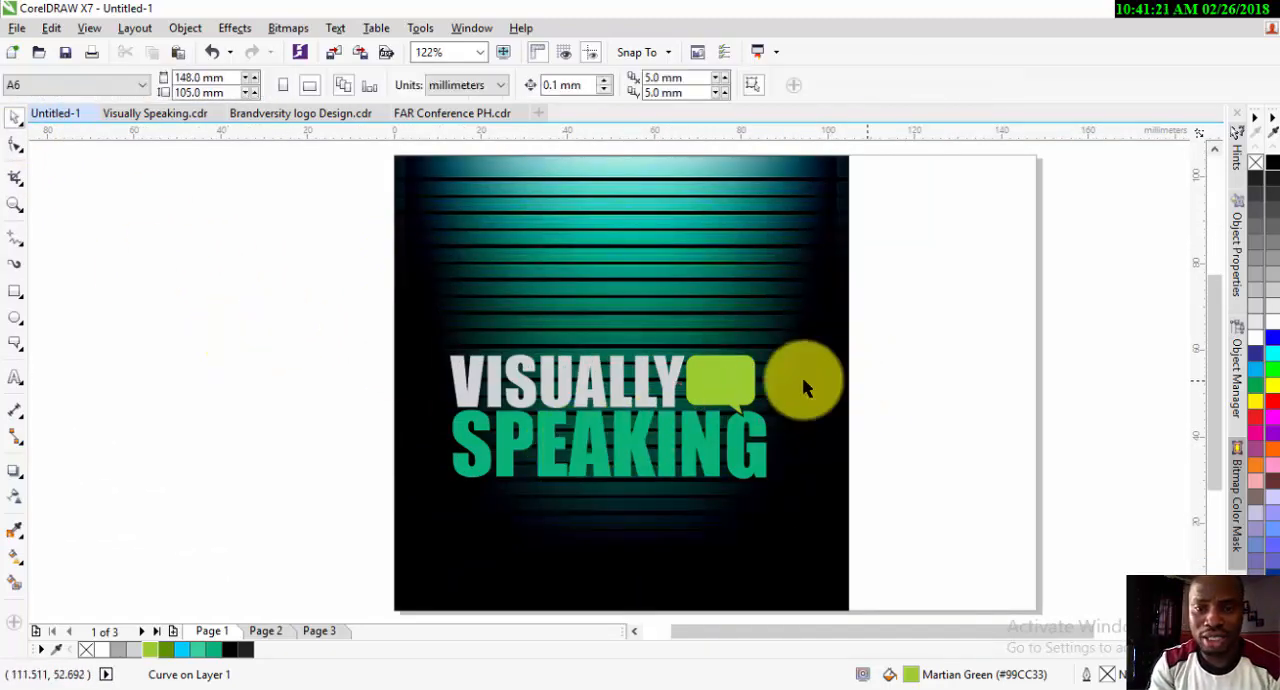
Step: Compare the heading and lower background on Page 1 with the finished flyer on Page 2
click(750, 382)
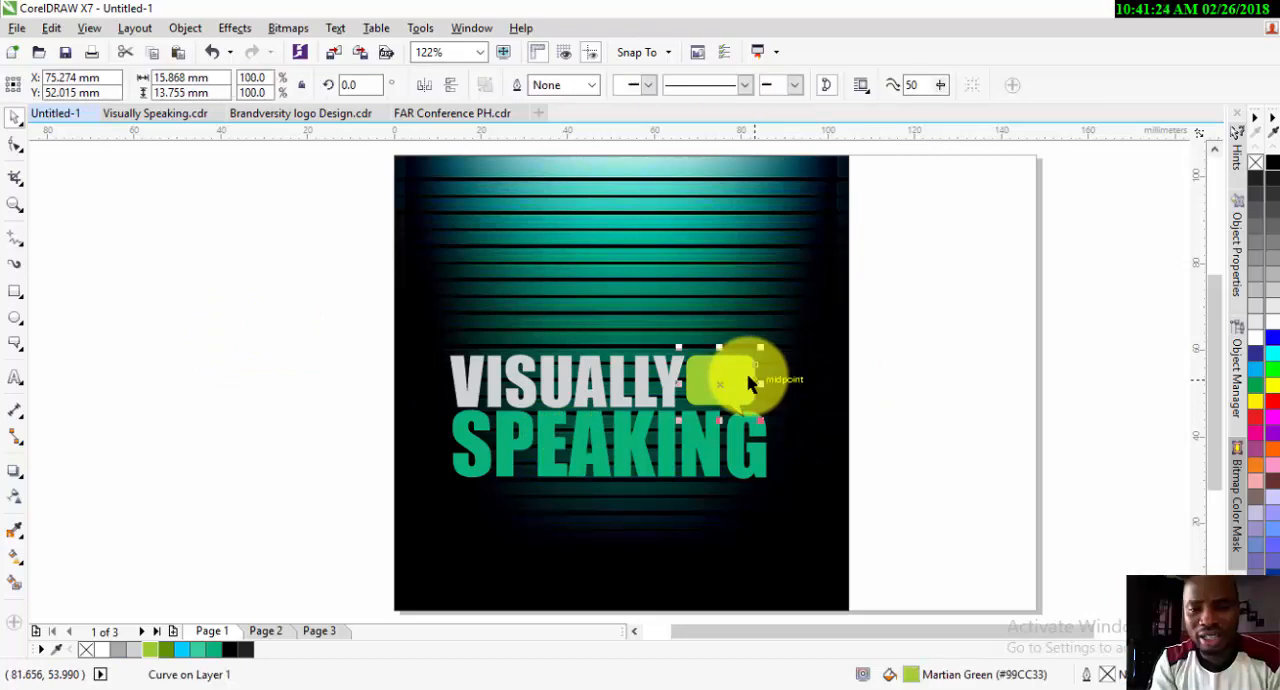
click(870, 444)
click(794, 509)
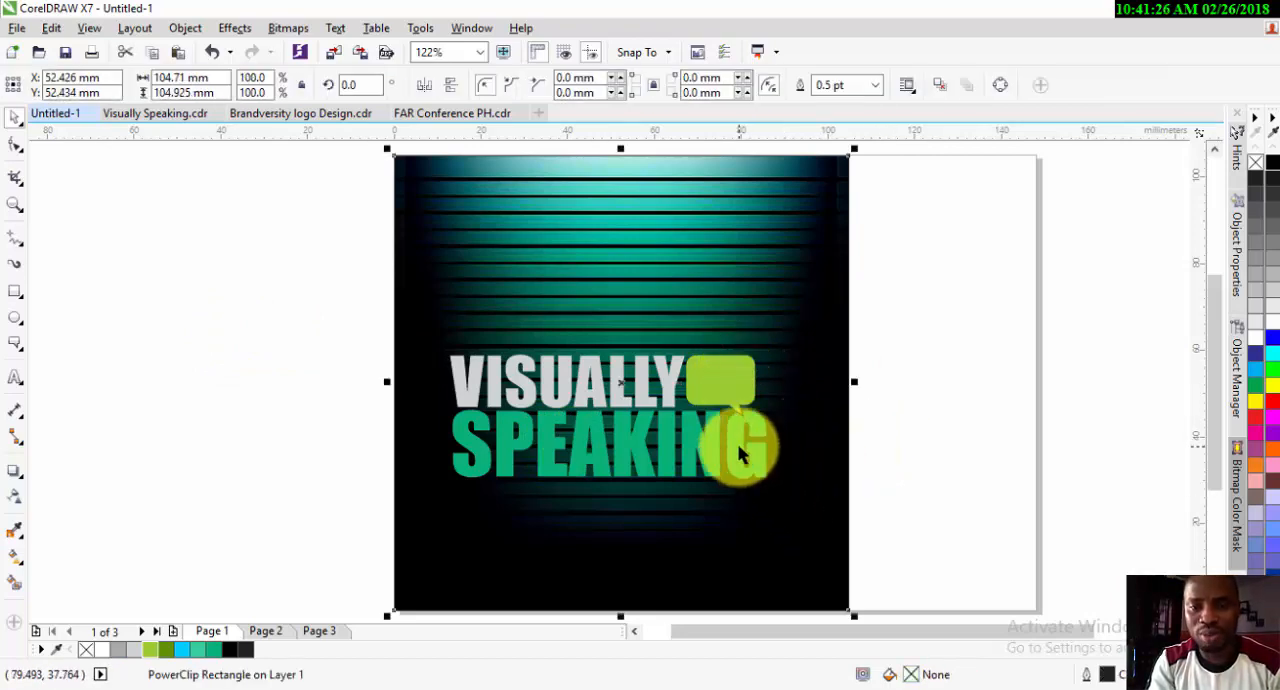
click(859, 455)
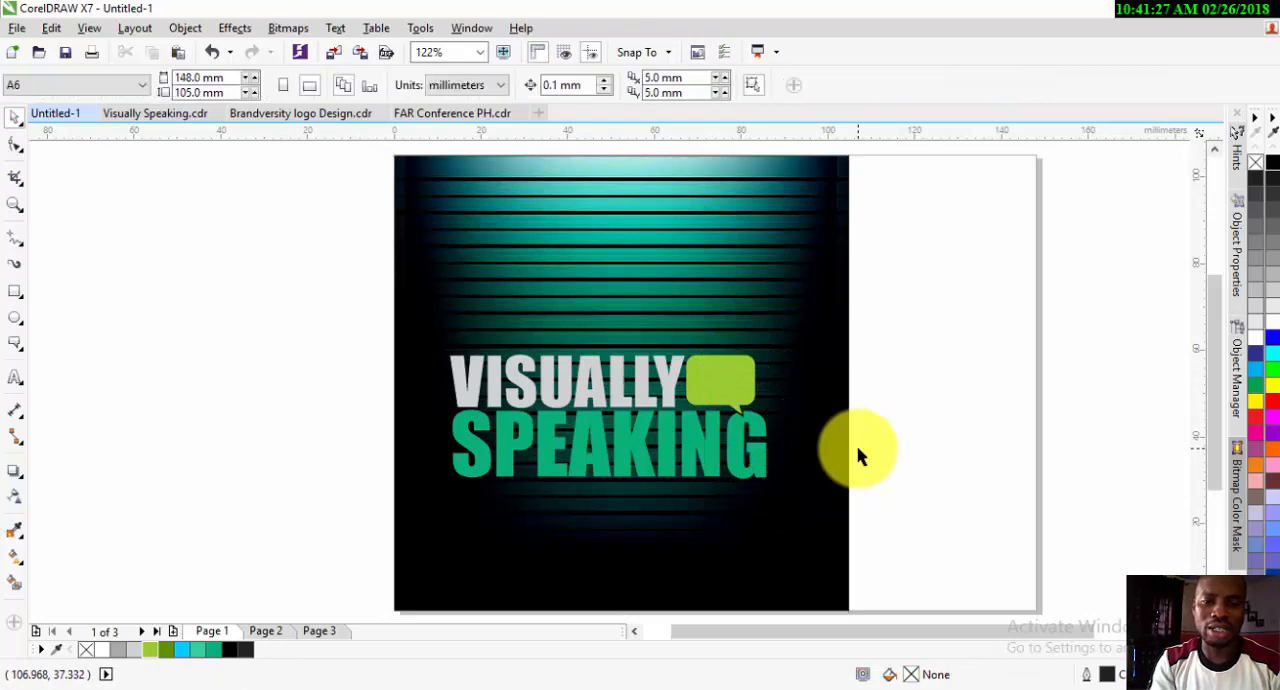
click(277, 631)
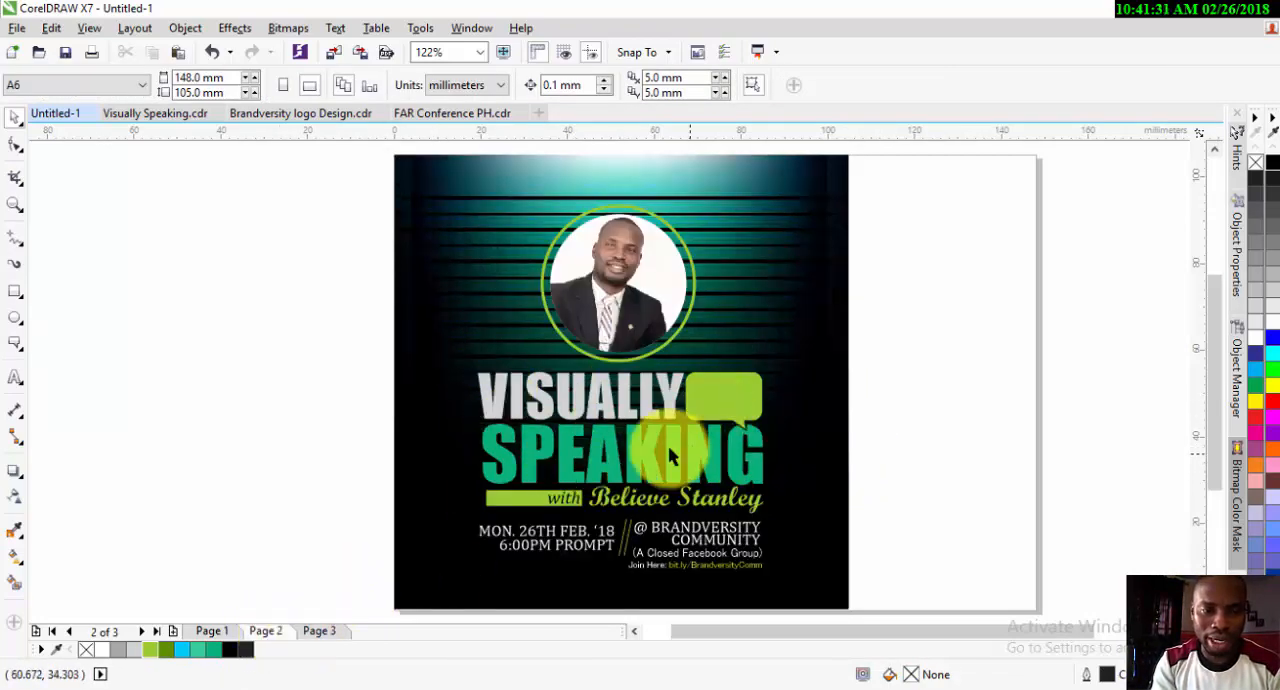
click(226, 632)
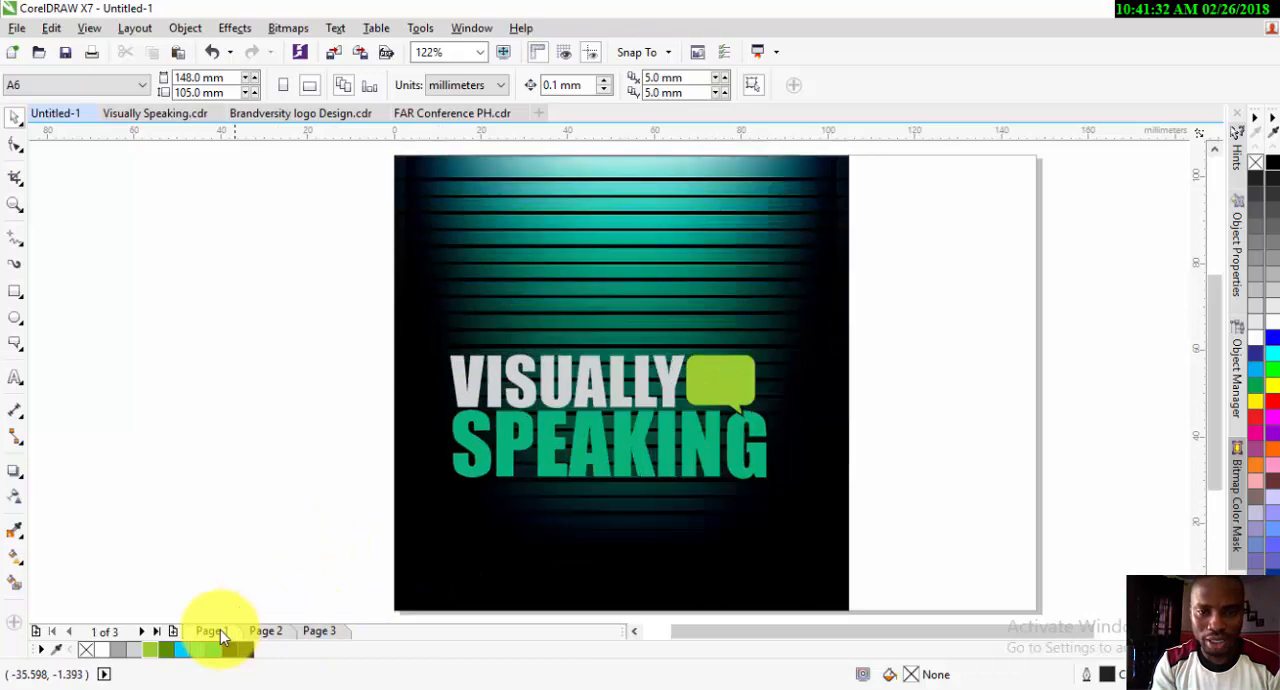
Step: Inside the background PowerClip, add a black rectangle without outline, about 142 by 55 mm, over the lower part
click(434, 509)
ctrl+click(434, 509)
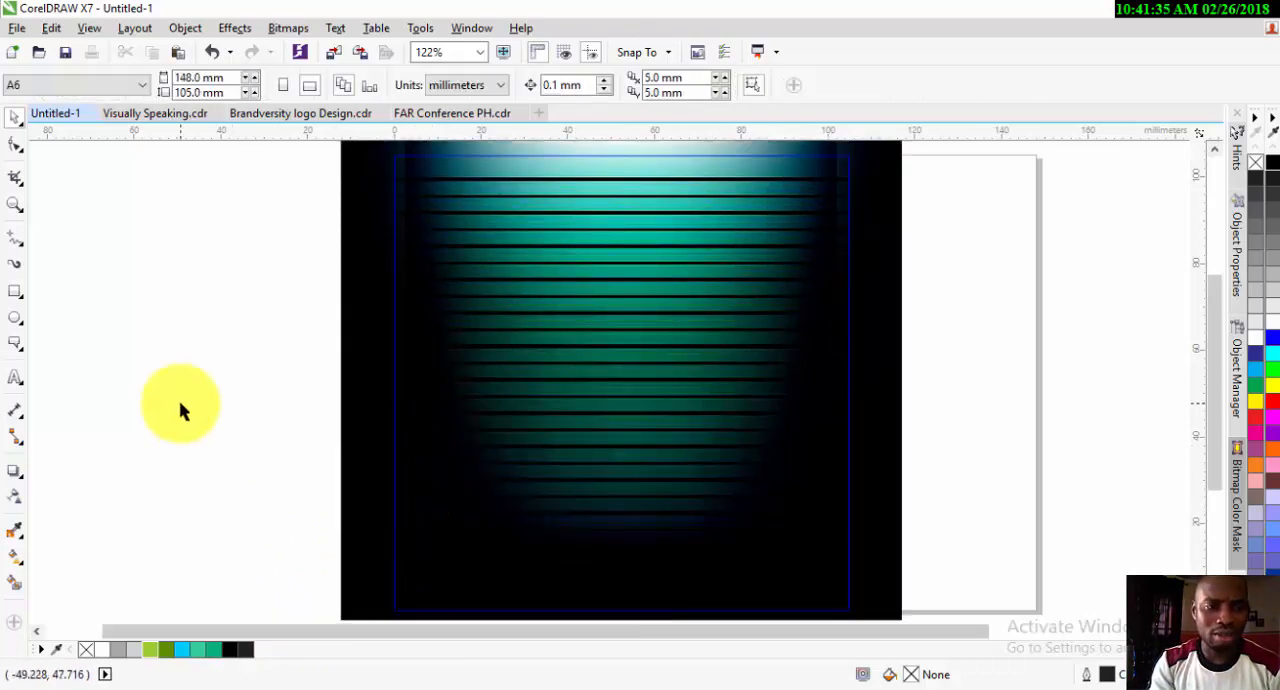
click(15, 291)
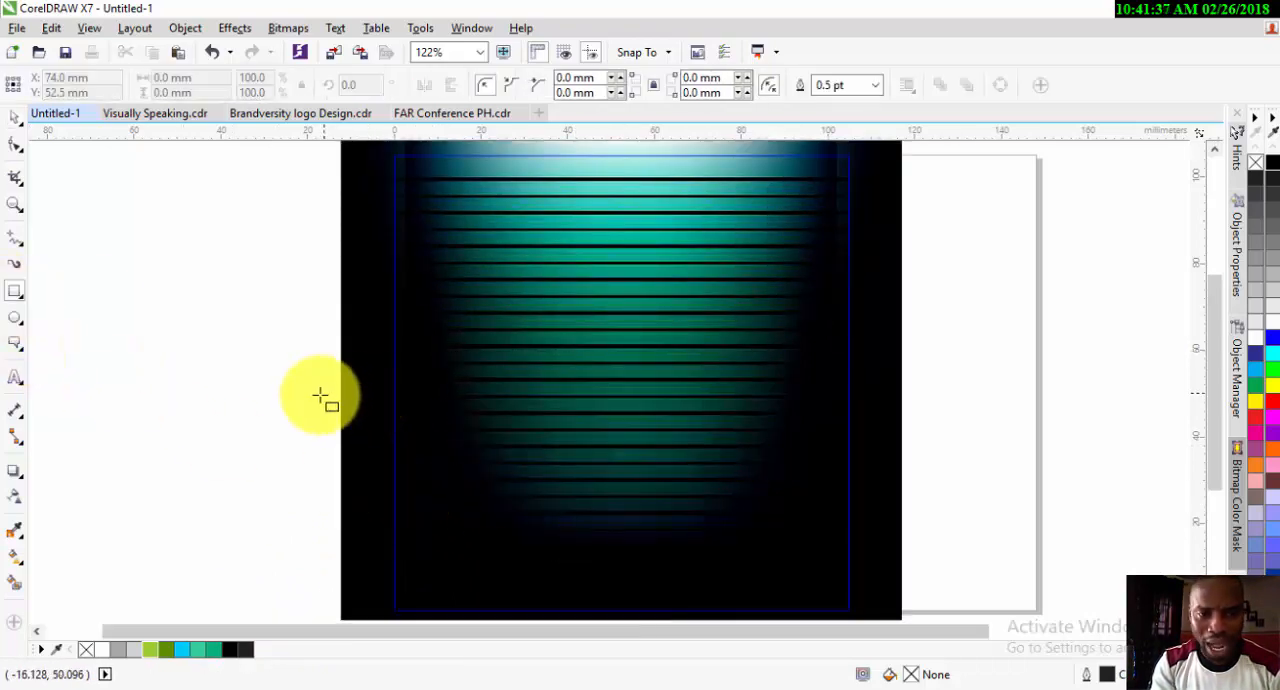
mouse_move(315, 398)
mouse_down()
mouse_move(640, 536)
mouse_move(949, 614)
mouse_move(943, 600)
mouse_move(943, 614)
mouse_move(932, 608)
mouse_up()
click(16, 117)
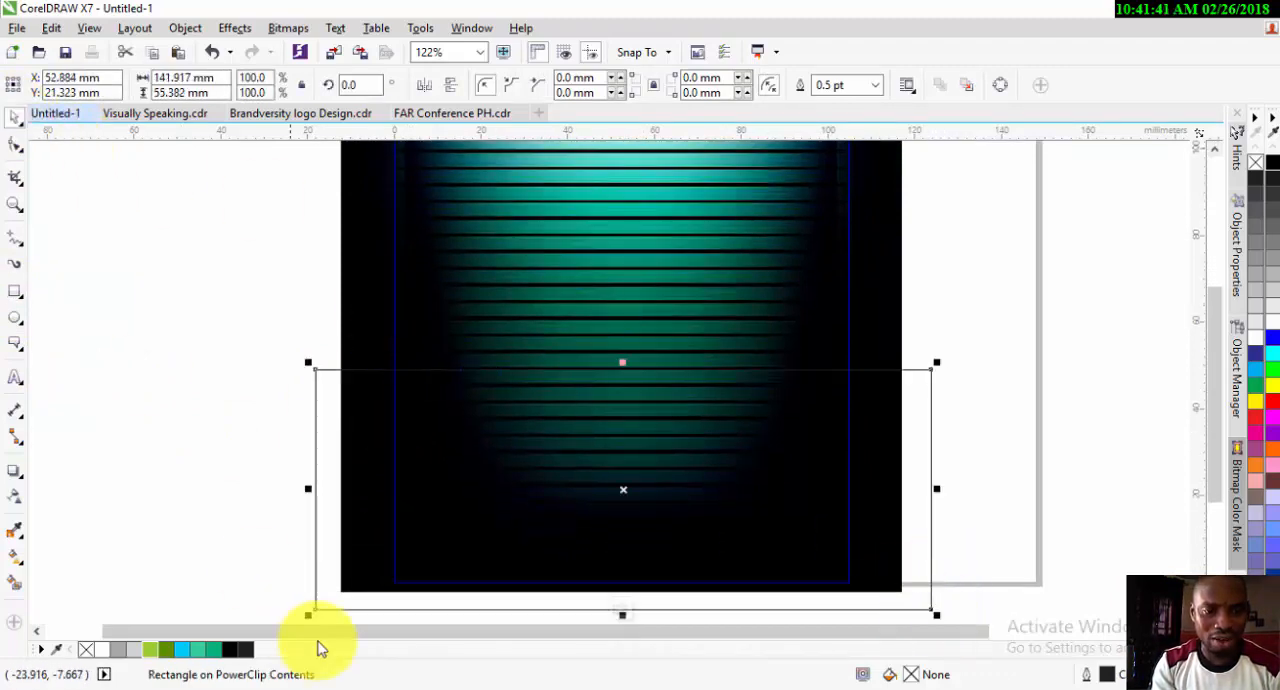
click(231, 653)
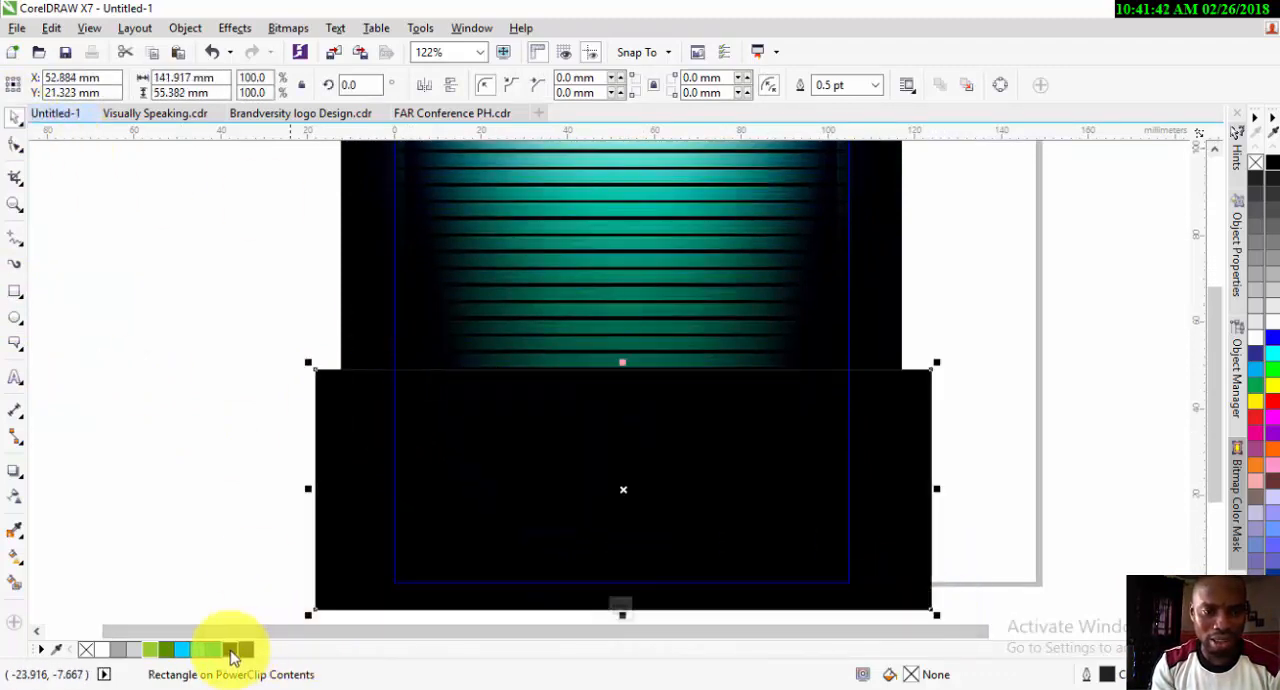
right_click(87, 651)
click(163, 333)
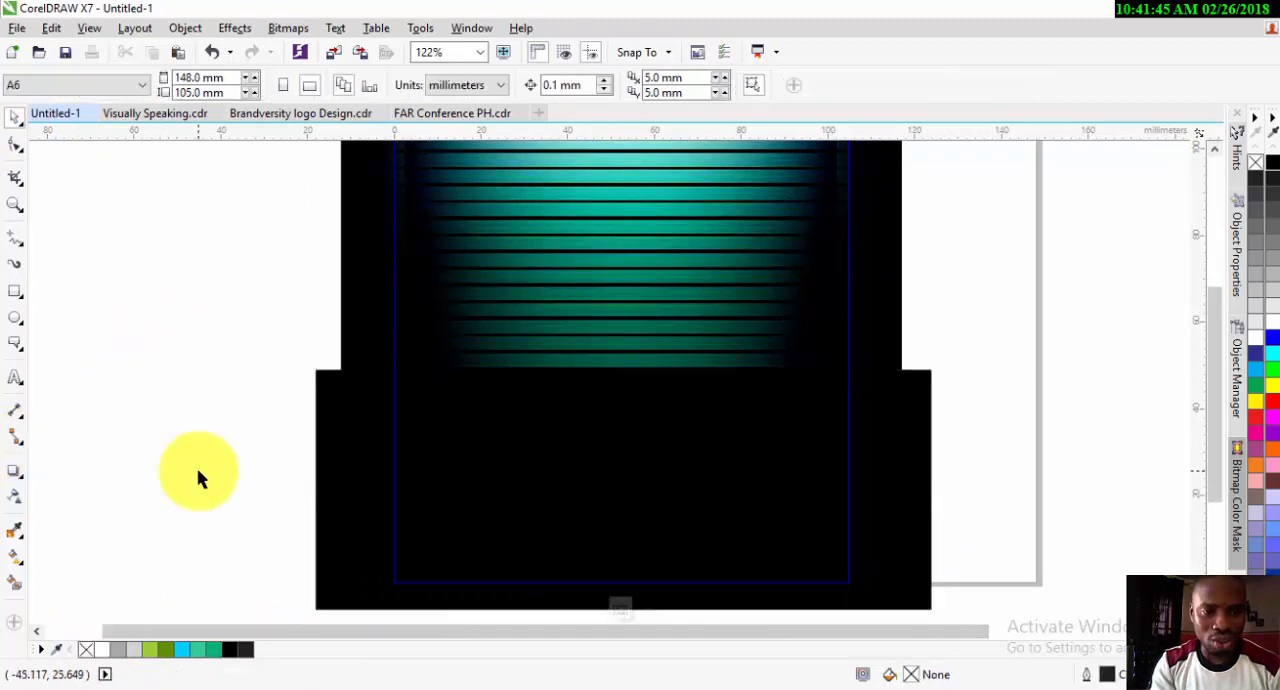
Step: Fade the black rectangle's upper edge with an upward linear transparency, stretch it upward to about 63 mm high, and finish editing the PowerClip
click(424, 459)
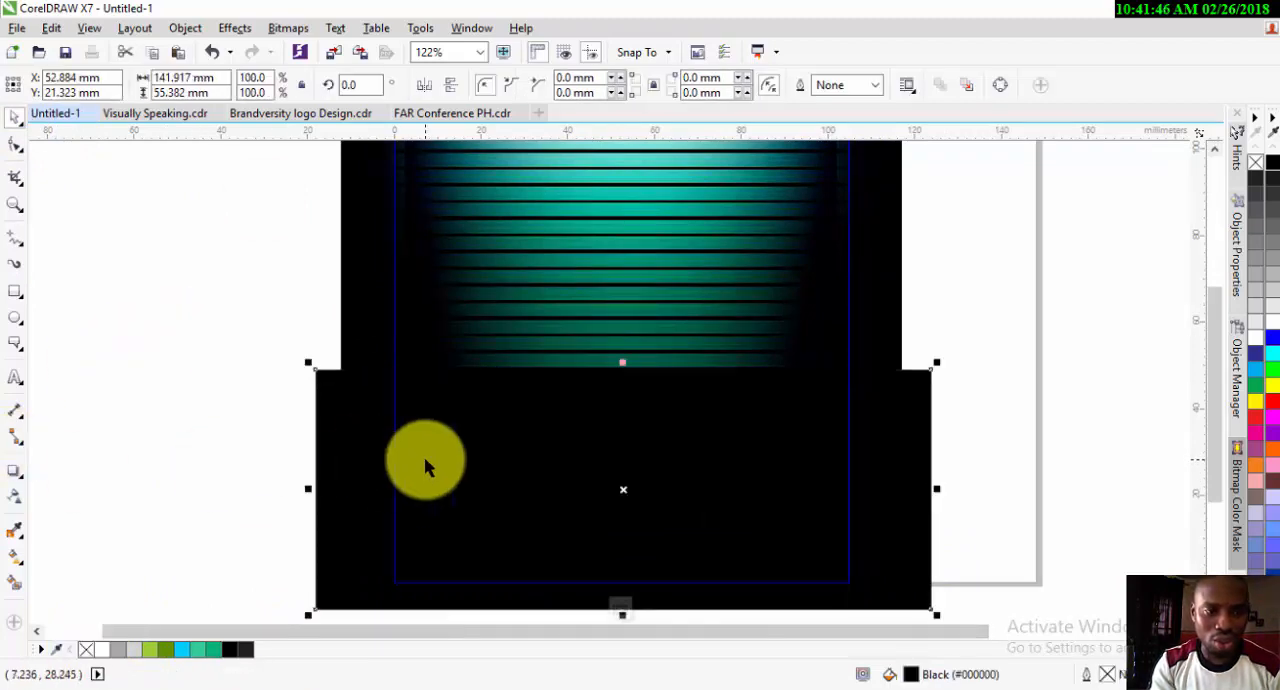
click(15, 497)
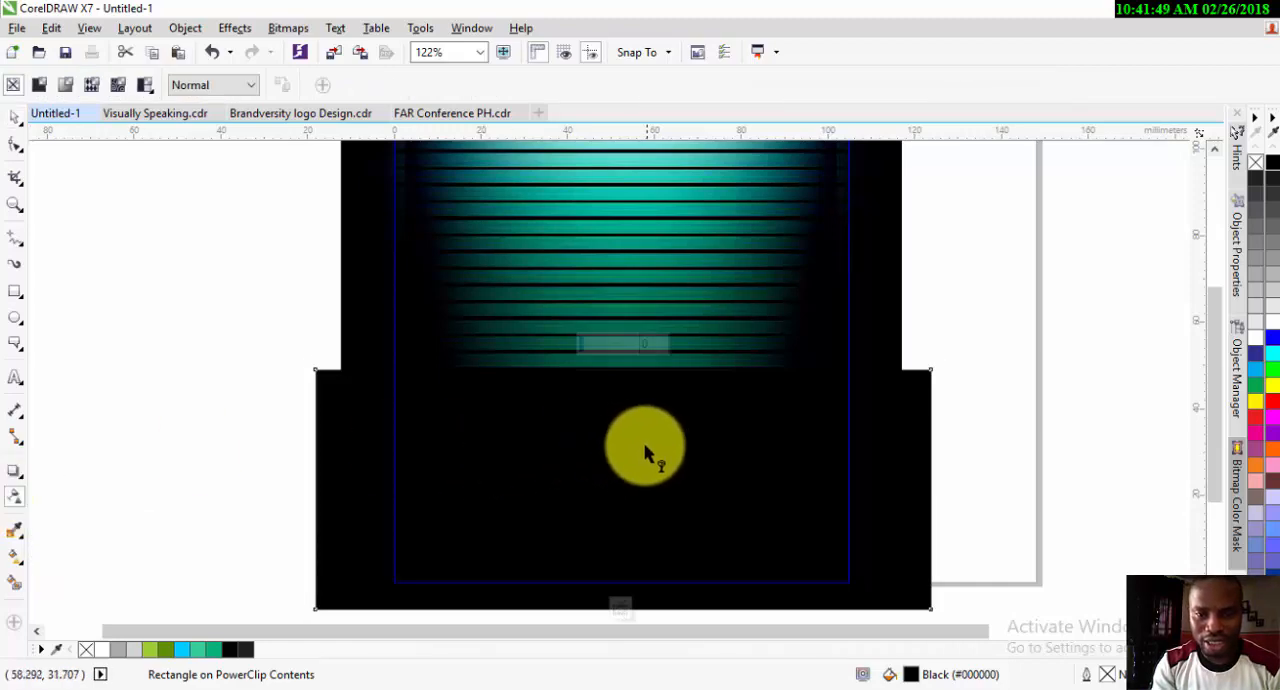
drag(637, 413, 634, 369)
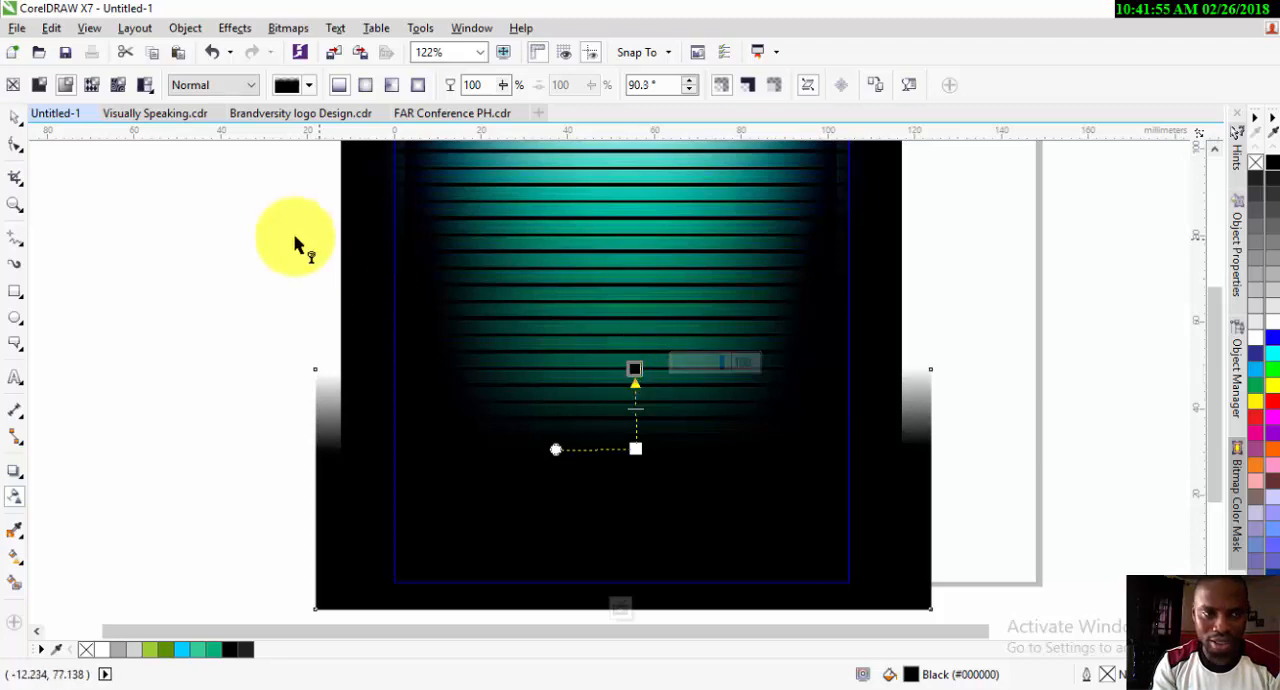
click(15, 118)
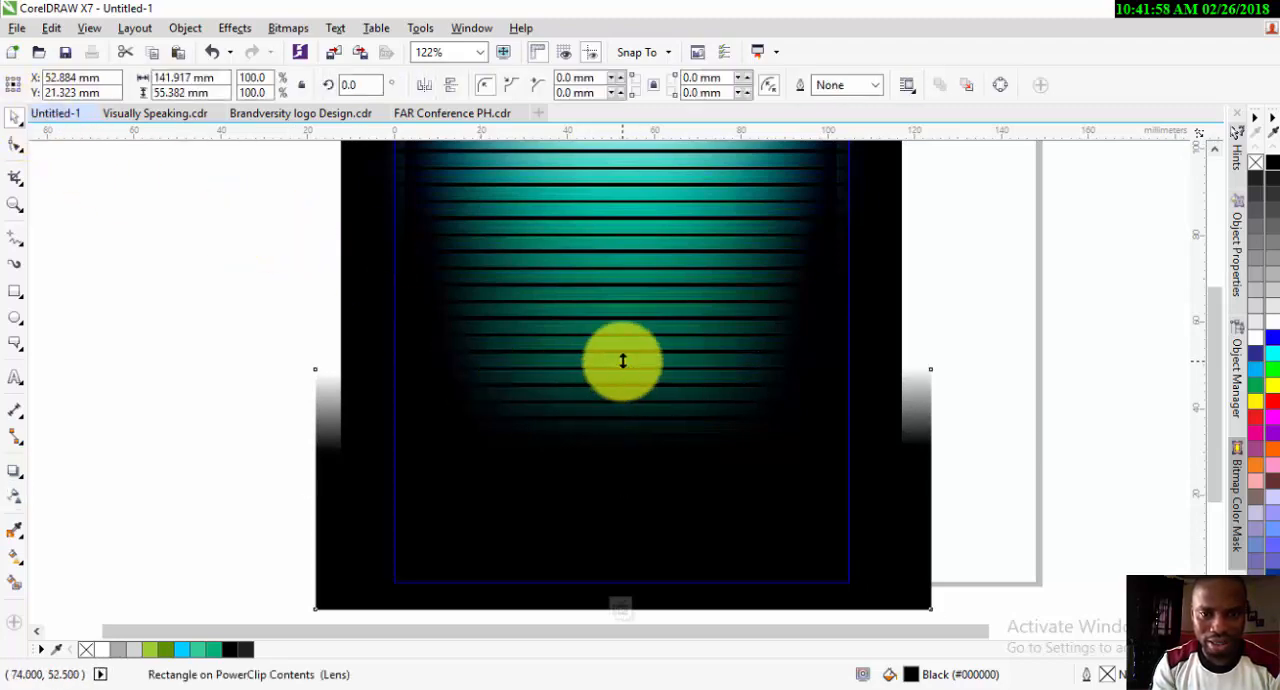
drag(623, 360, 612, 325)
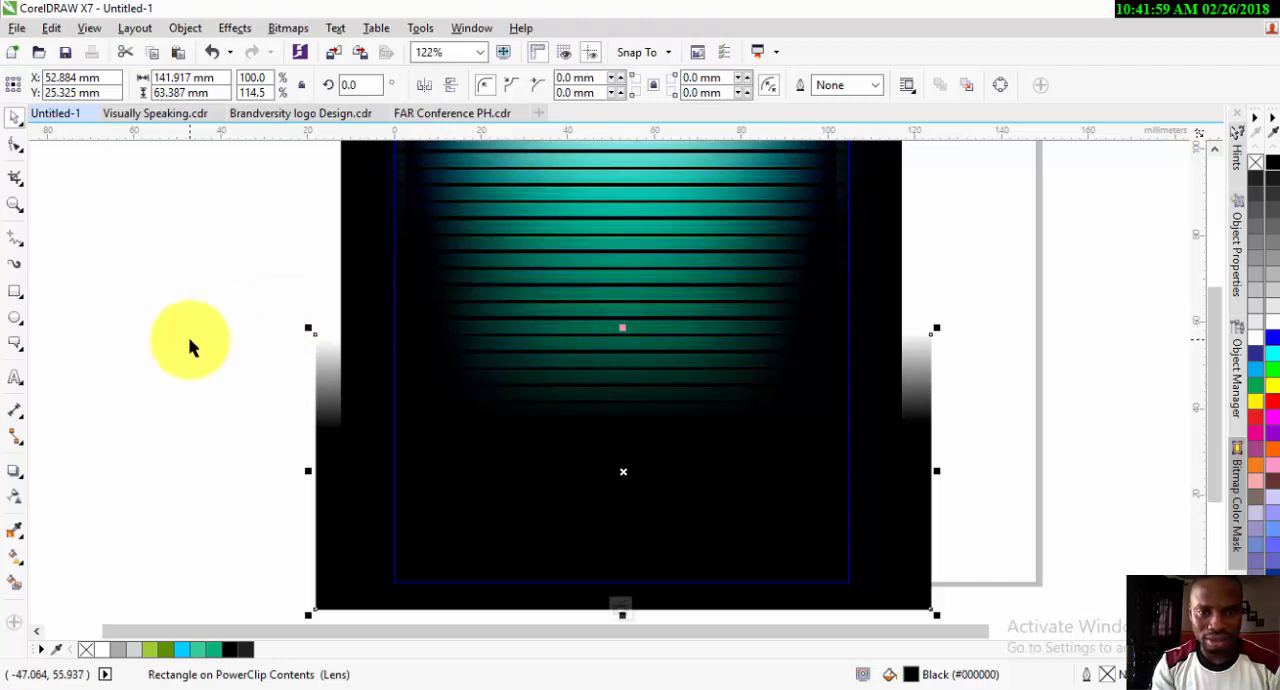
ctrl+click(189, 340)
Step: Move the heading with its callout slightly down, scale it to about 68 mm wide, and group its objects
click(292, 319)
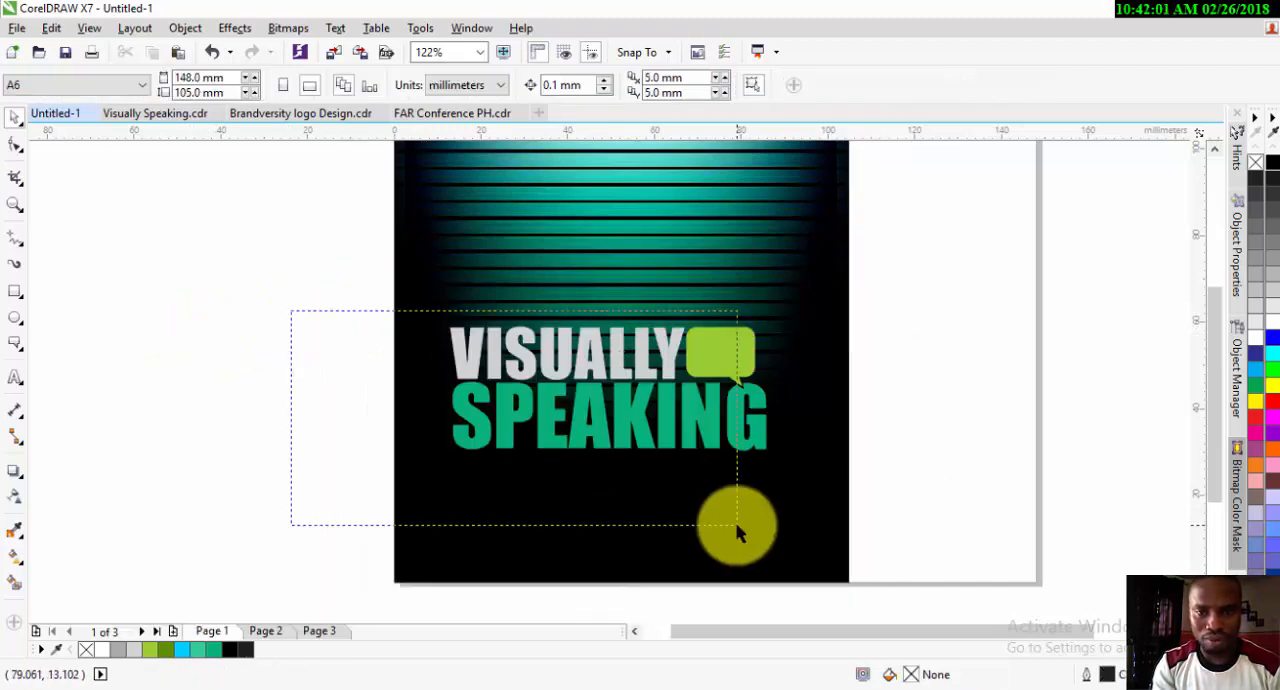
drag(737, 532, 831, 500)
drag(738, 422, 738, 440)
key(F4)
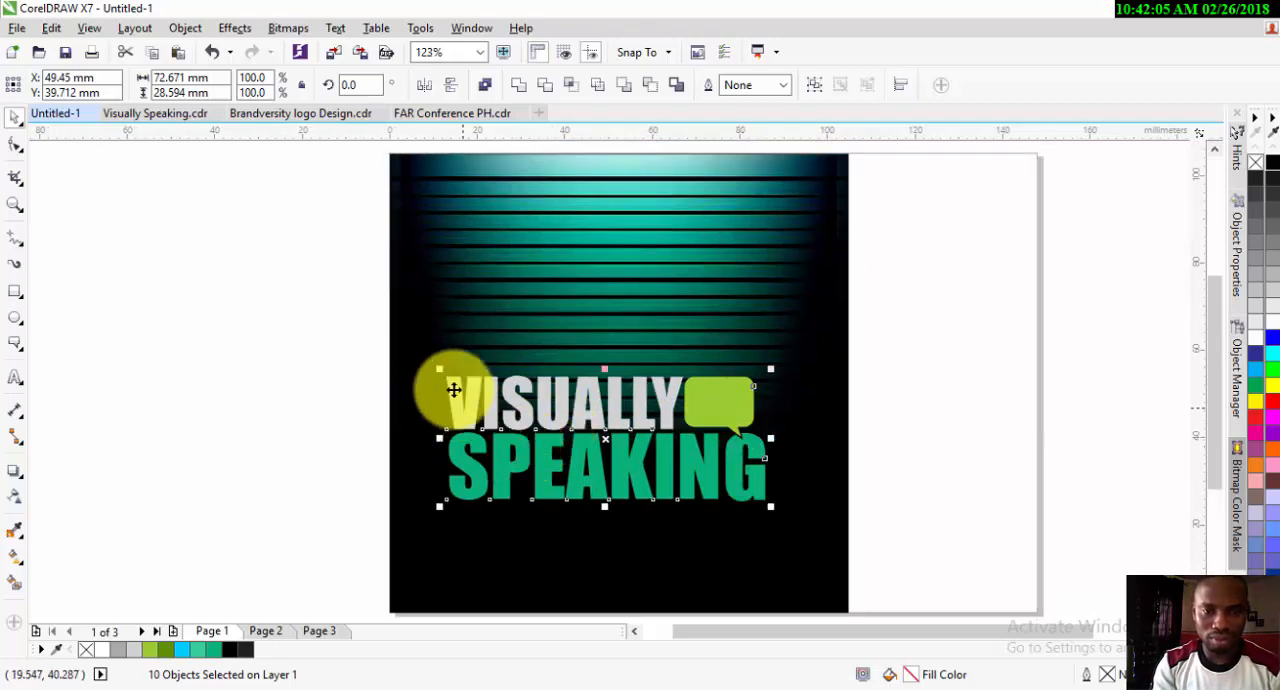
drag(446, 373, 461, 379)
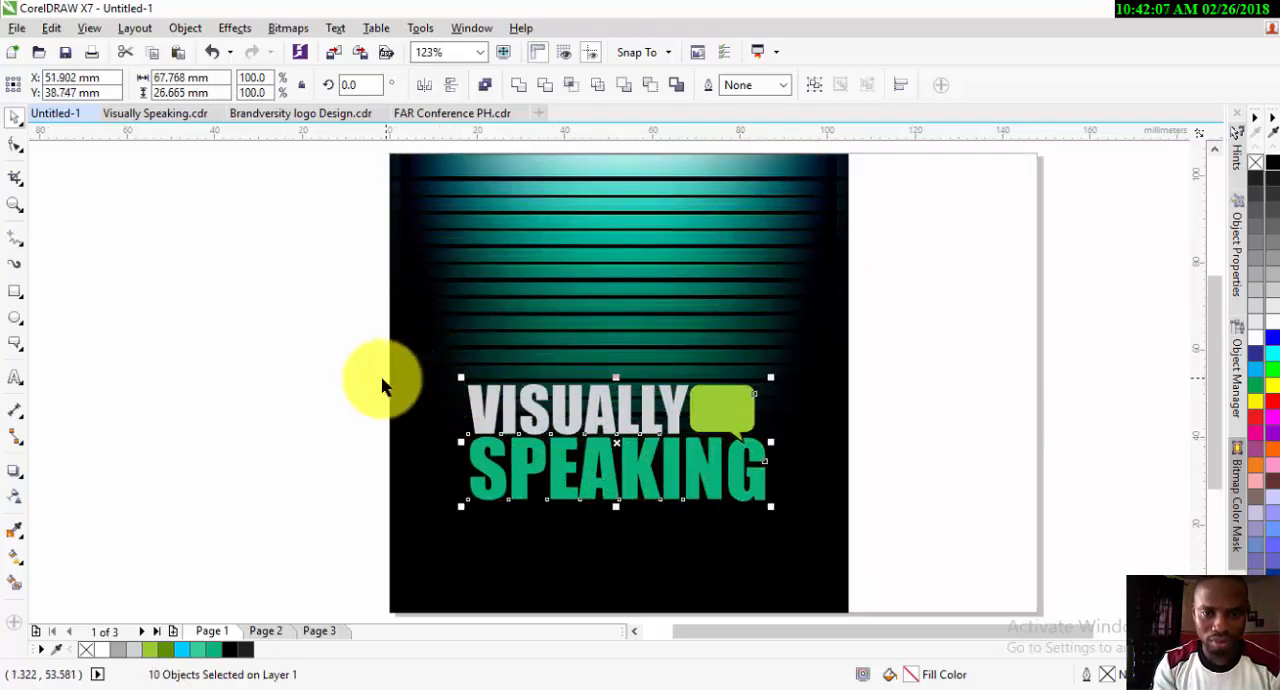
key(ctrl+g)
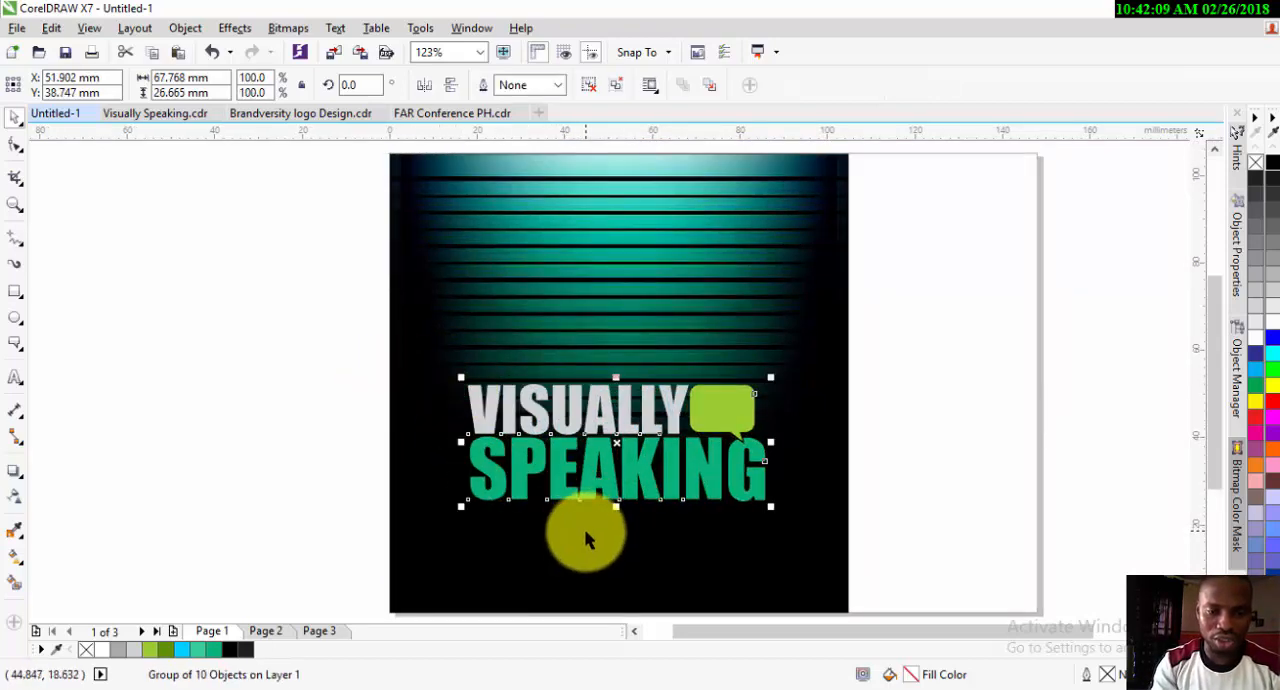
Step: Centre the heading group horizontally on the flyer background
shift+click(586, 545)
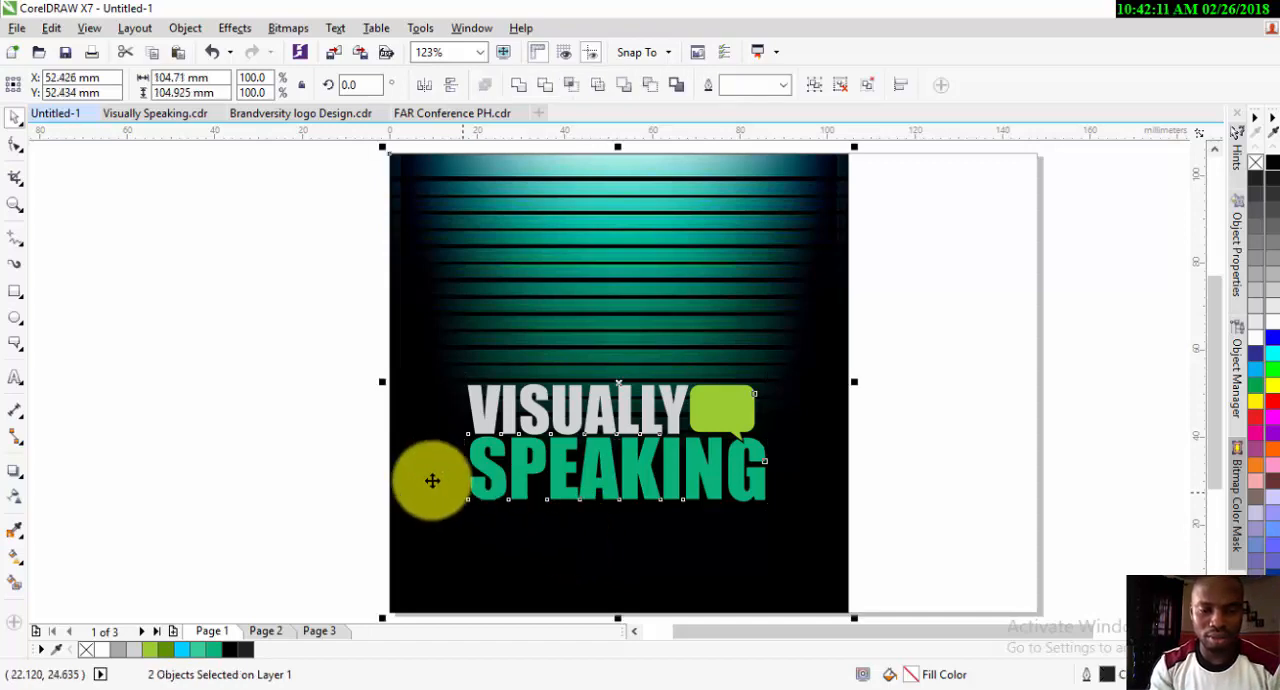
click(430, 477)
key(c)
click(302, 456)
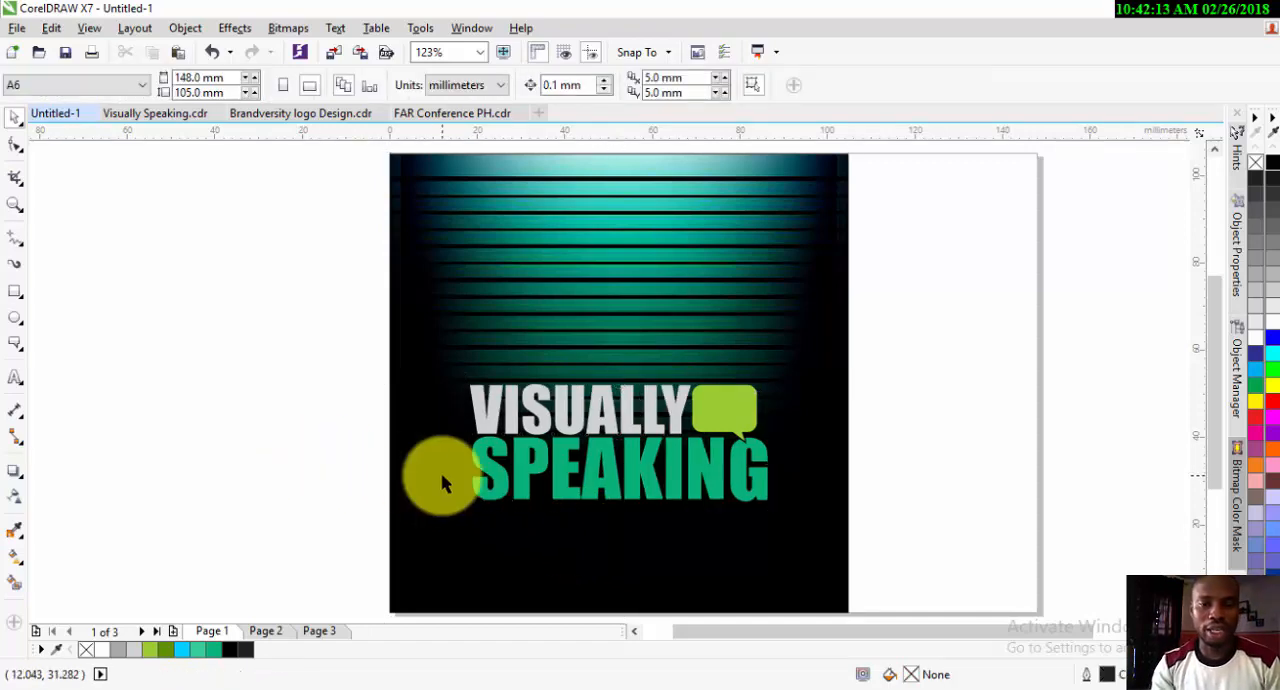
click(533, 472)
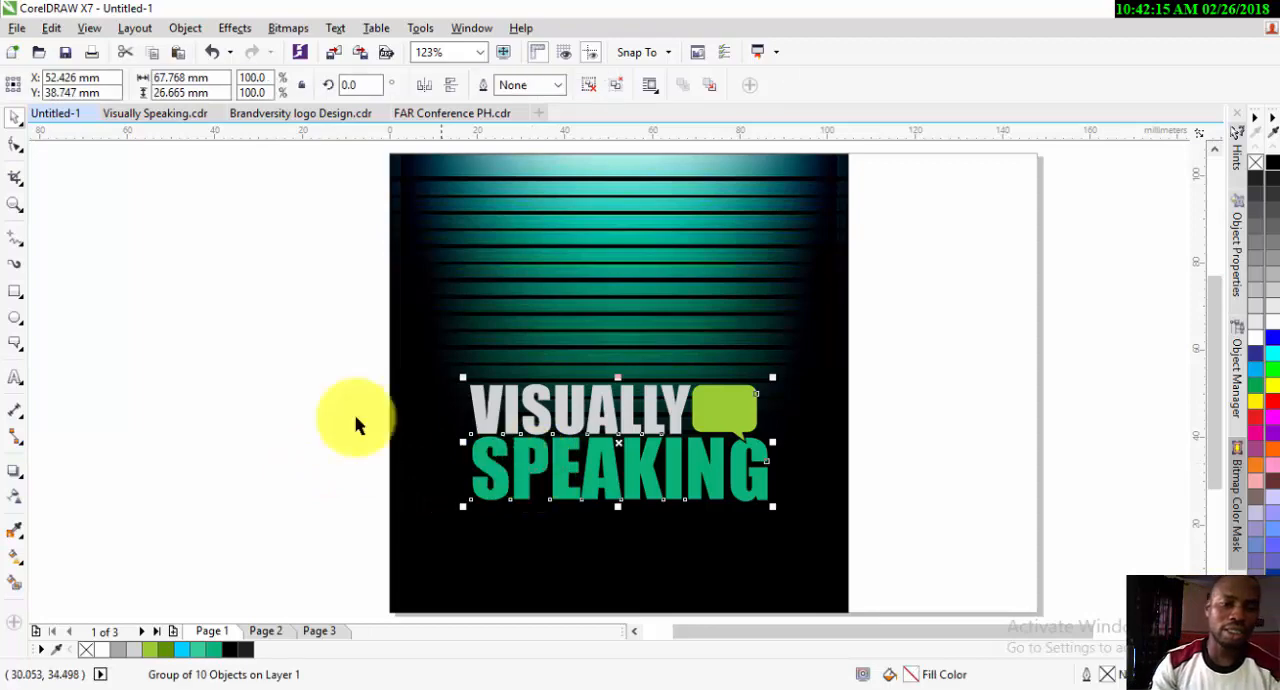
click(243, 423)
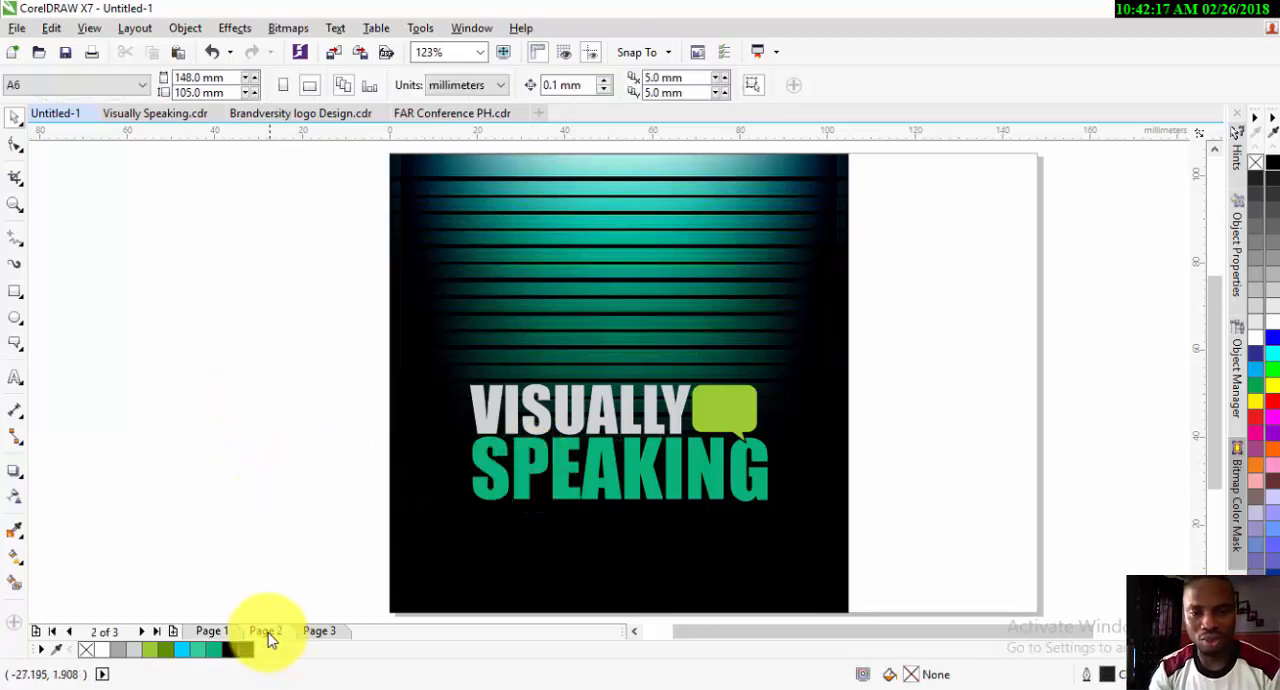
Step: Add the speaker's full name as capitalised artistic text beside Page 1 and scale it down to about 17.3 pt
click(218, 632)
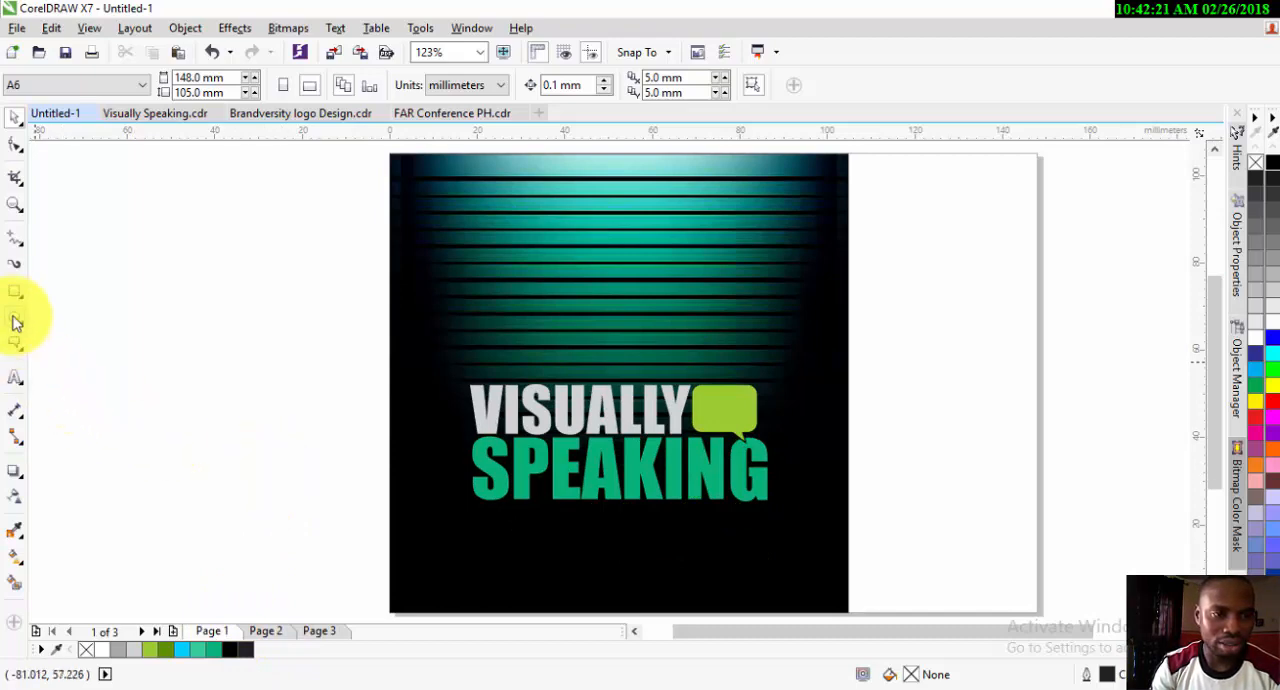
click(15, 378)
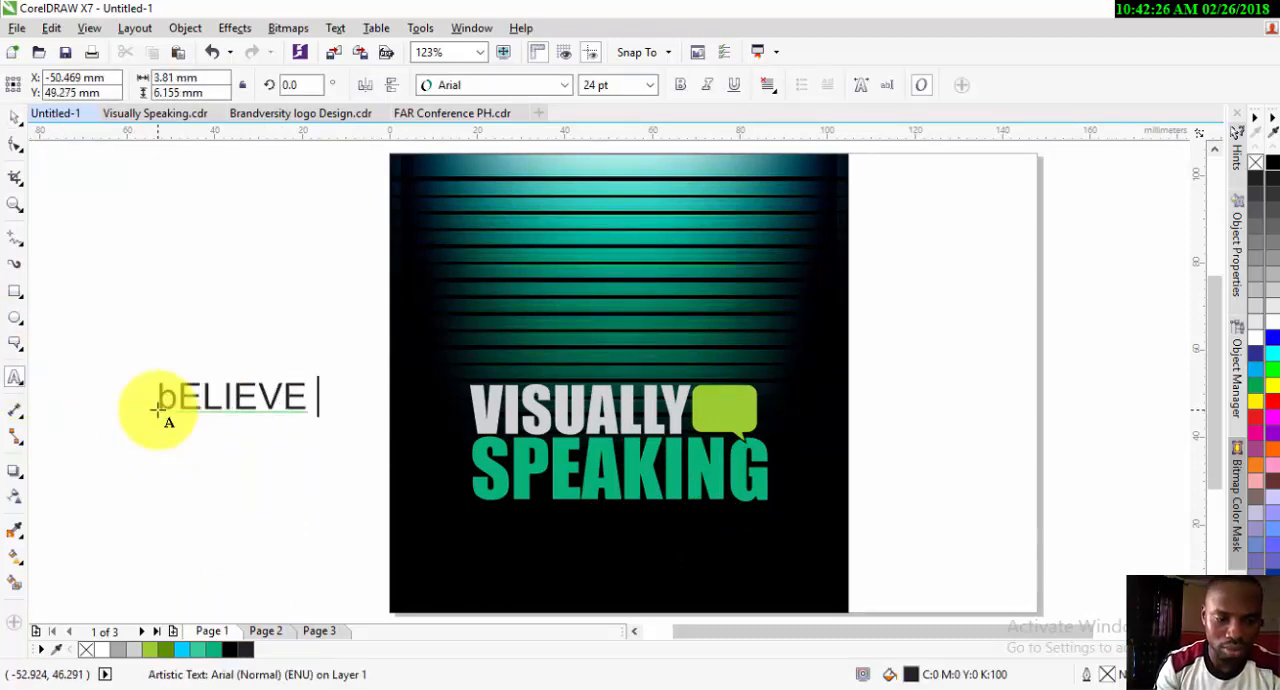
key(shift+Left)
key(shift+Left)
key(shift+Left)
key(shift+Left)
key(shift+Left)
key(shift+Left)
key(shift+Left)
text(B)
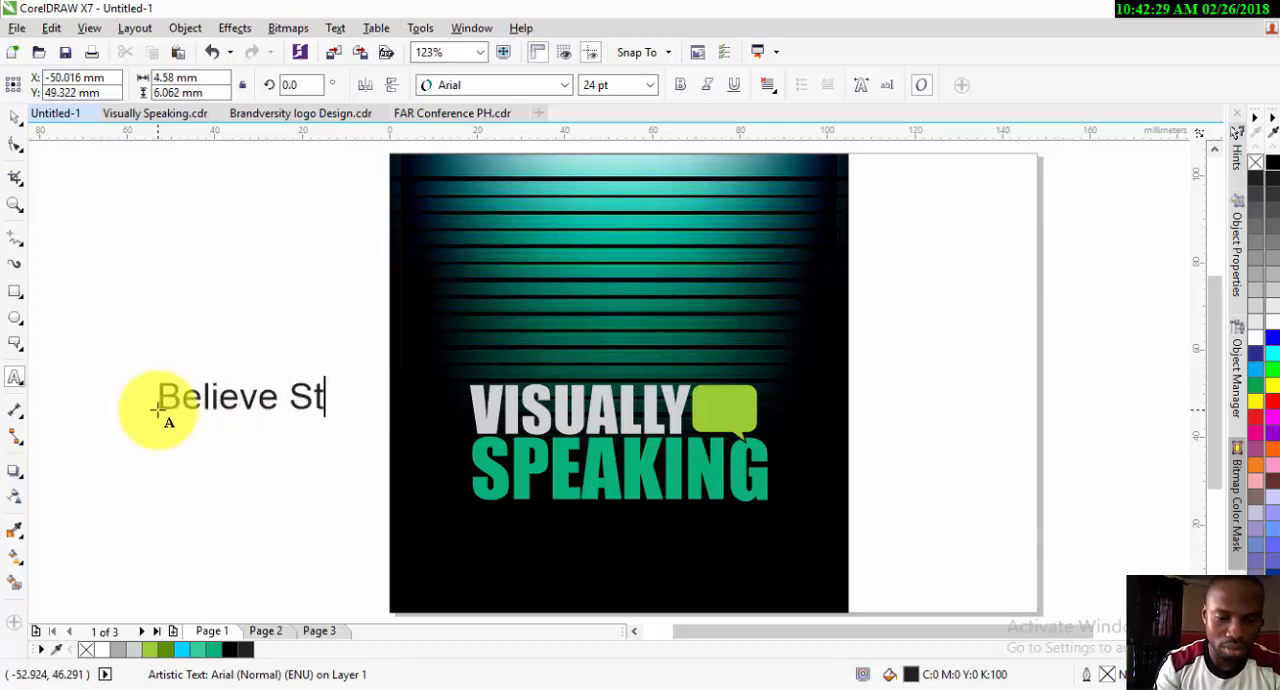
click(12, 125)
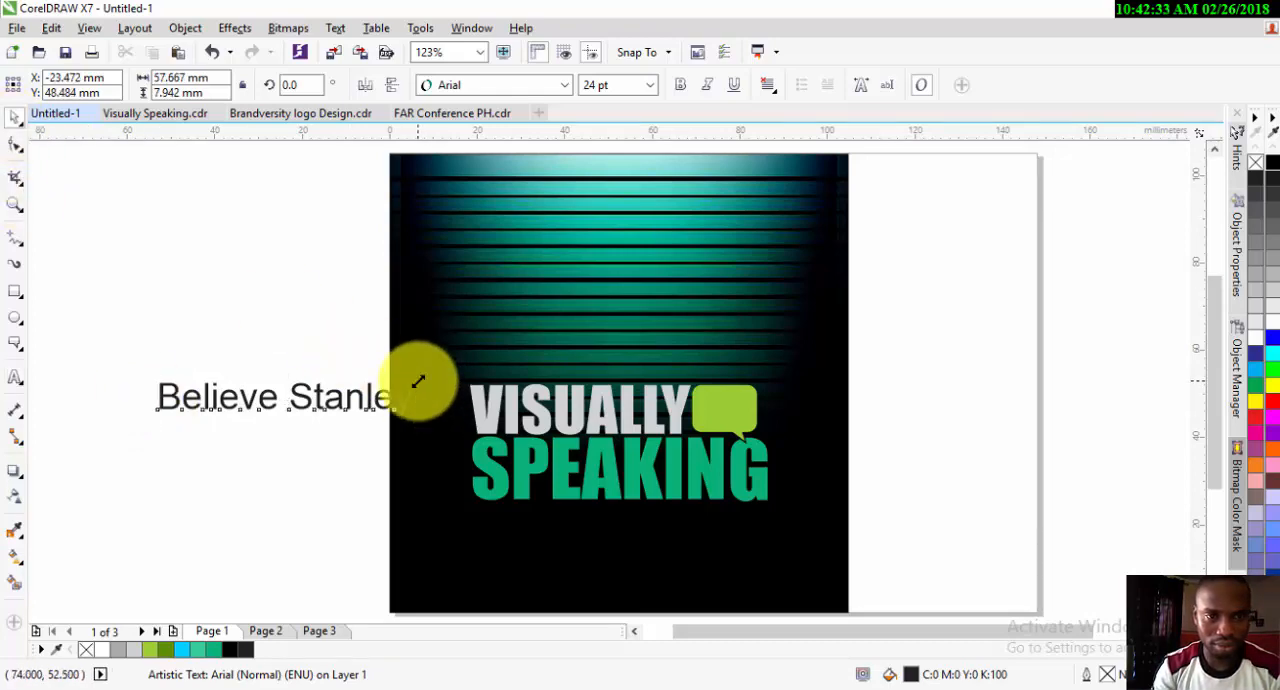
drag(418, 378, 350, 372)
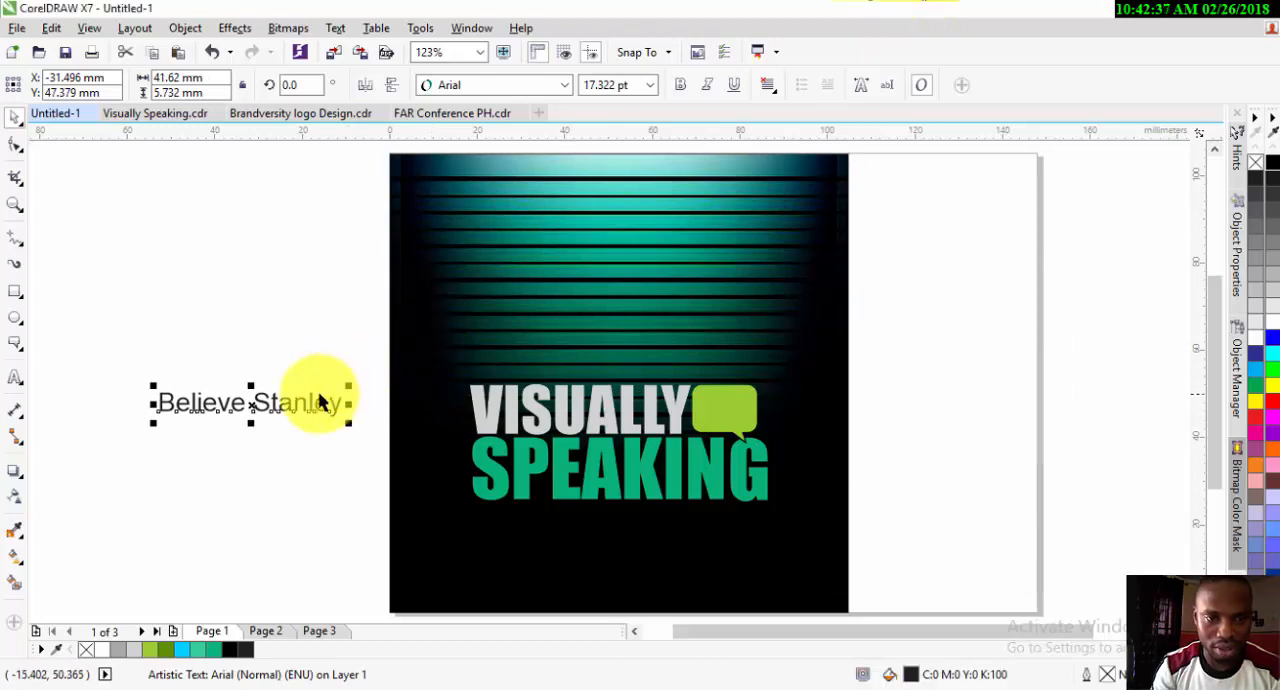
Step: Set the speaker's name in the Script MT Bold font
click(565, 86)
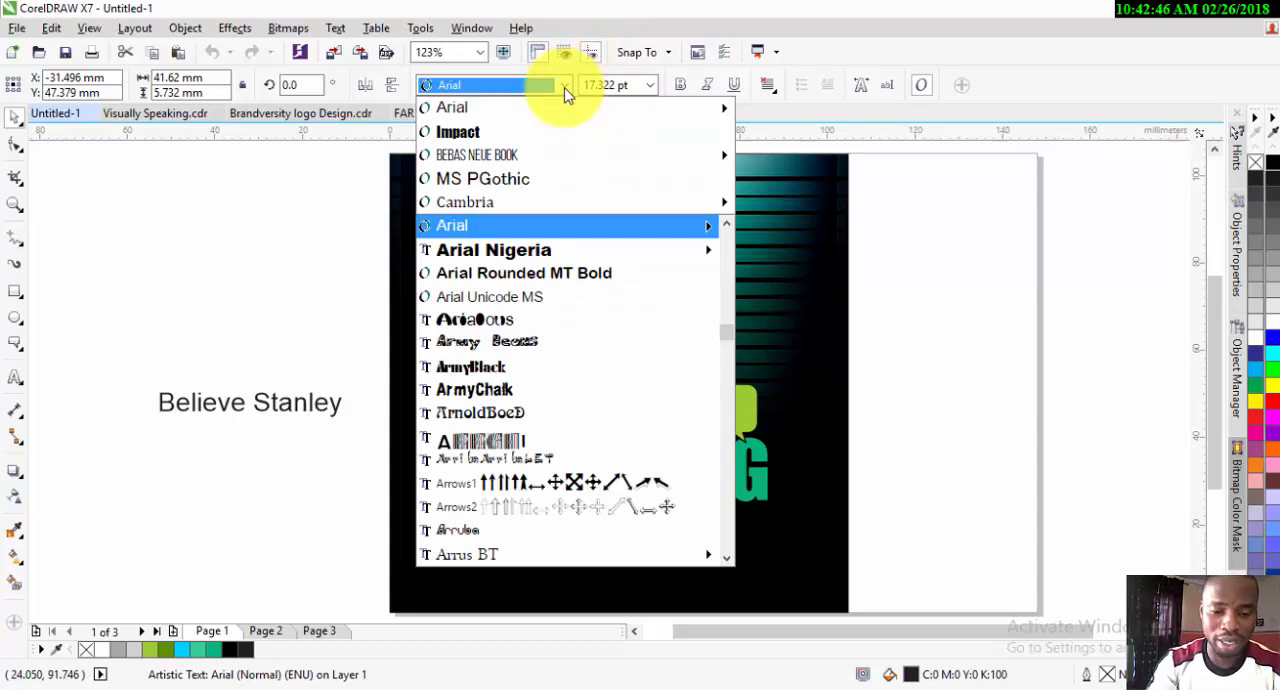
text(Scribble Box)
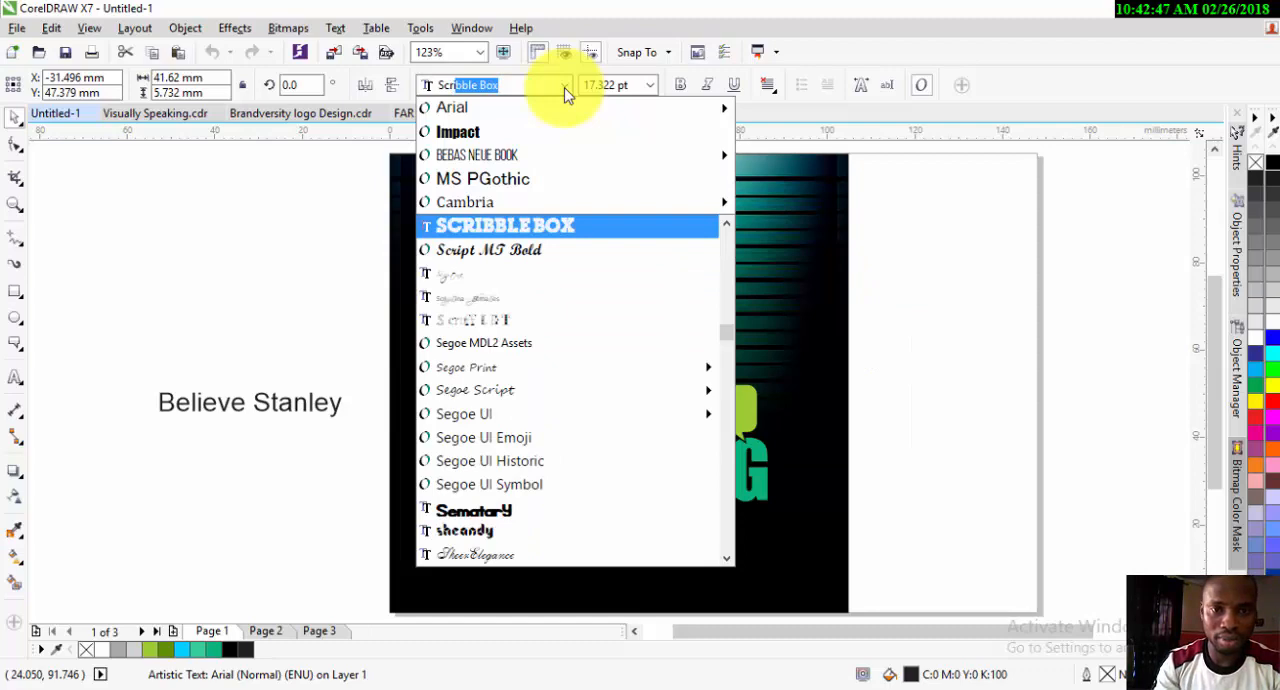
click(545, 251)
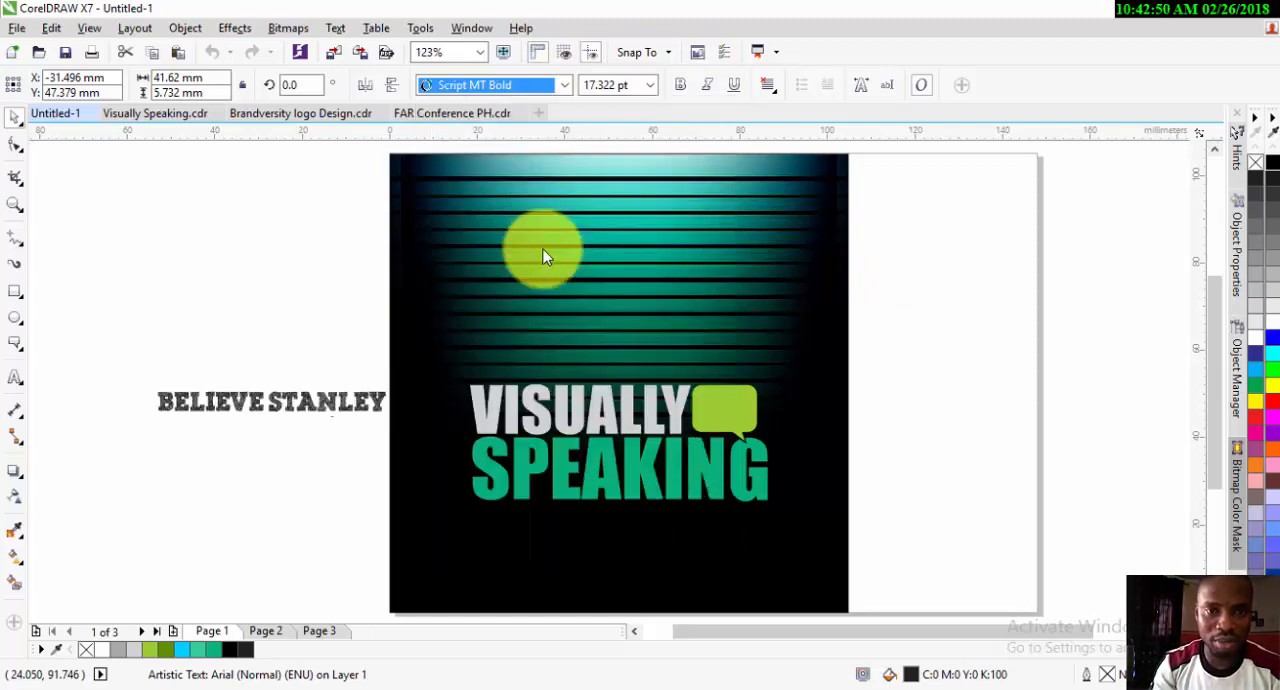
Step: Place the speaker's name just below the right end of SPEAKING, fill it Martian Green, and compare it with Page 2
drag(286, 397, 731, 519)
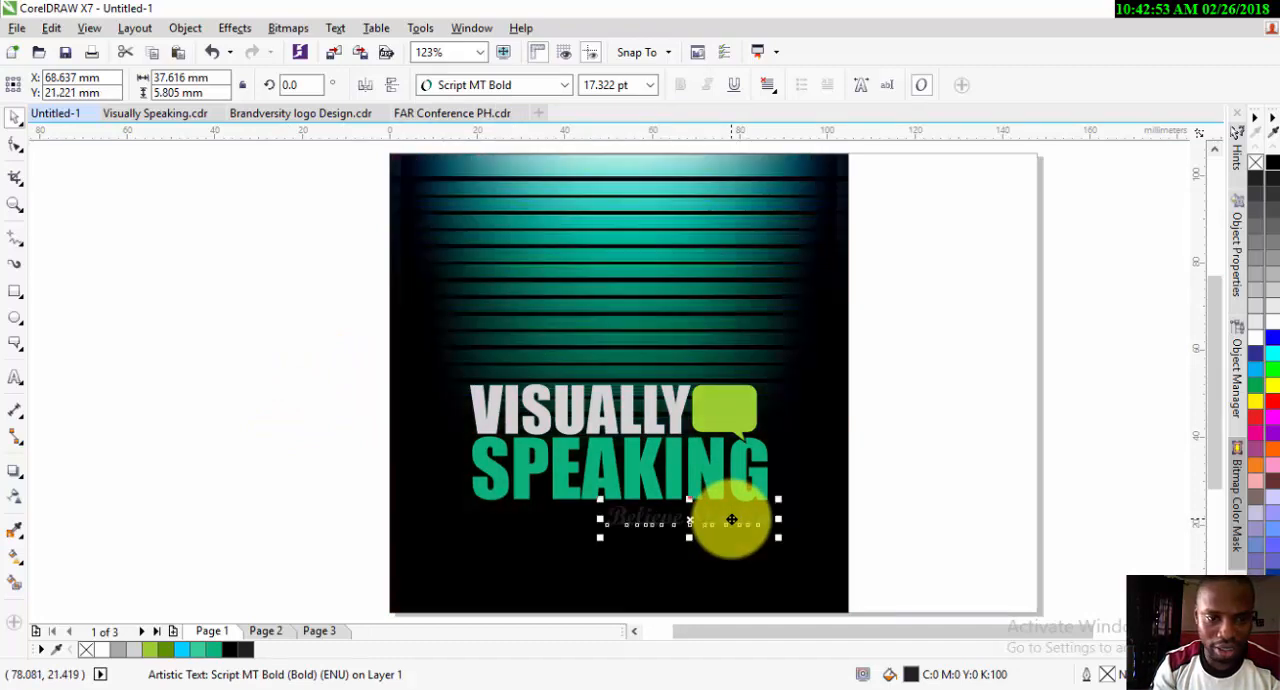
click(148, 652)
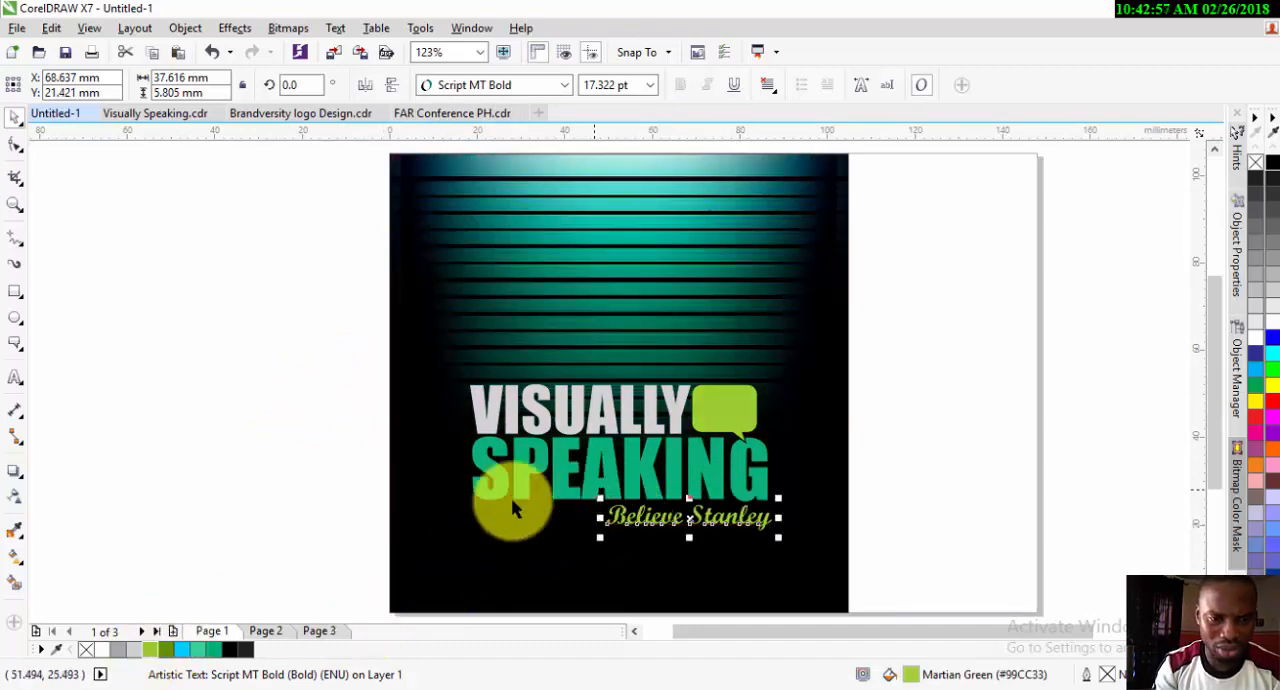
click(268, 632)
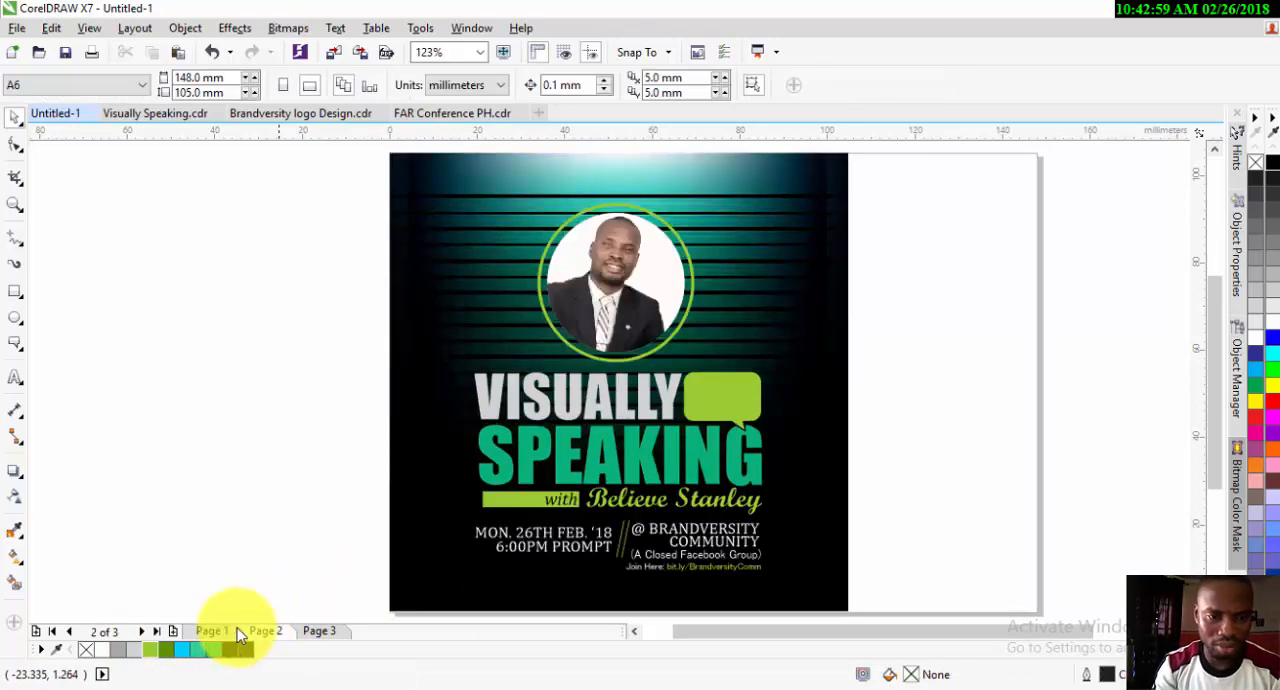
click(210, 632)
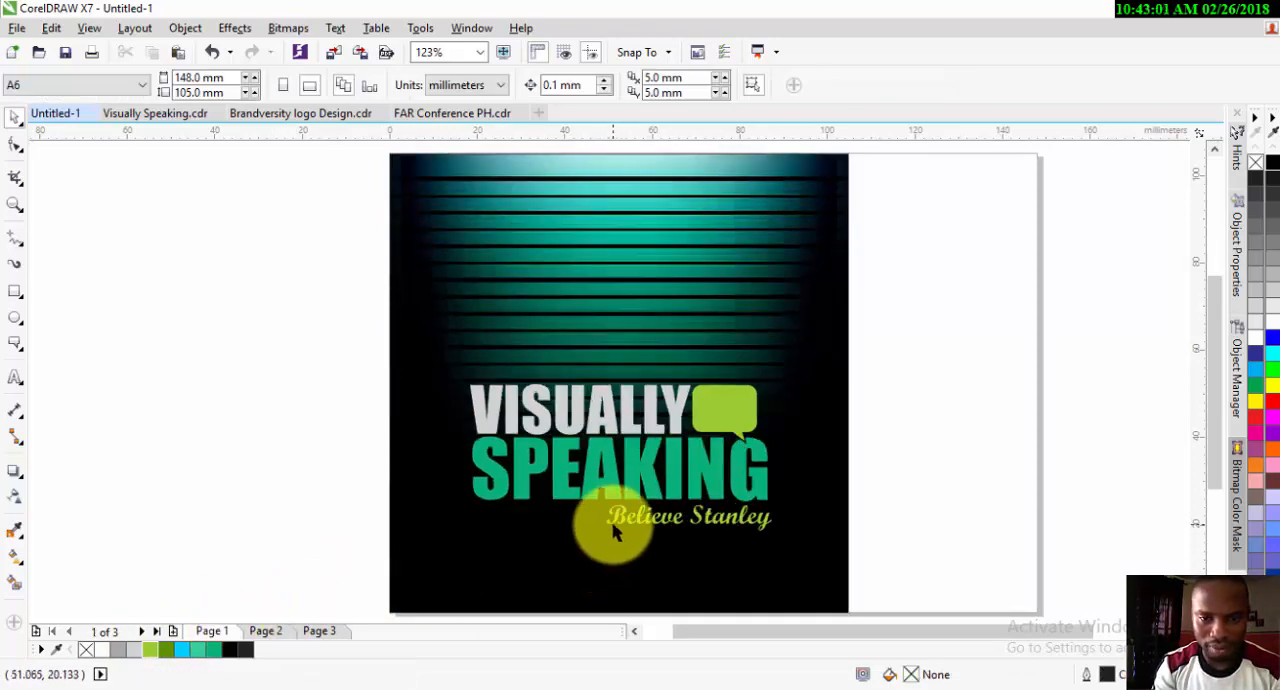
Step: Enlarge the speaker's name to about 20.2 pt, keeping its right end in place under SPEAKING
click(612, 530)
drag(599, 537, 571, 551)
click(237, 492)
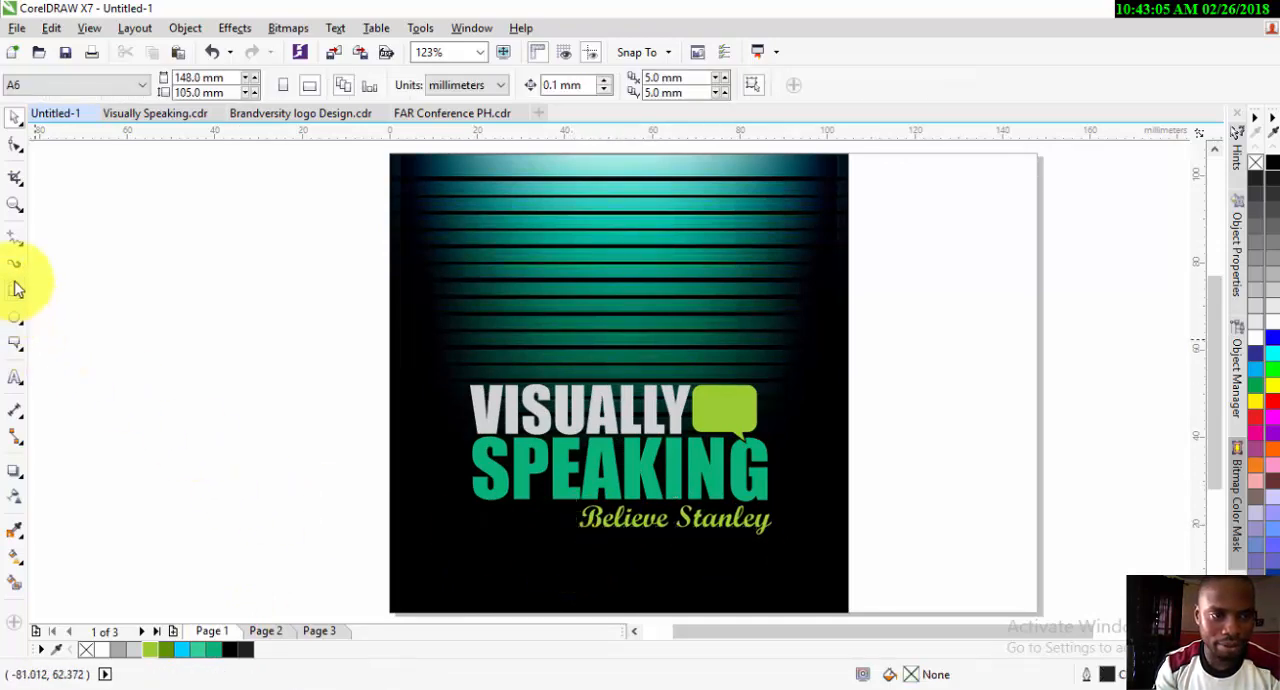
Step: Draw a rectangle about 22.8 × 4.9 mm under the start of SPEAKING, beside the speaker's name, and fill it Martian Green without outline
click(15, 291)
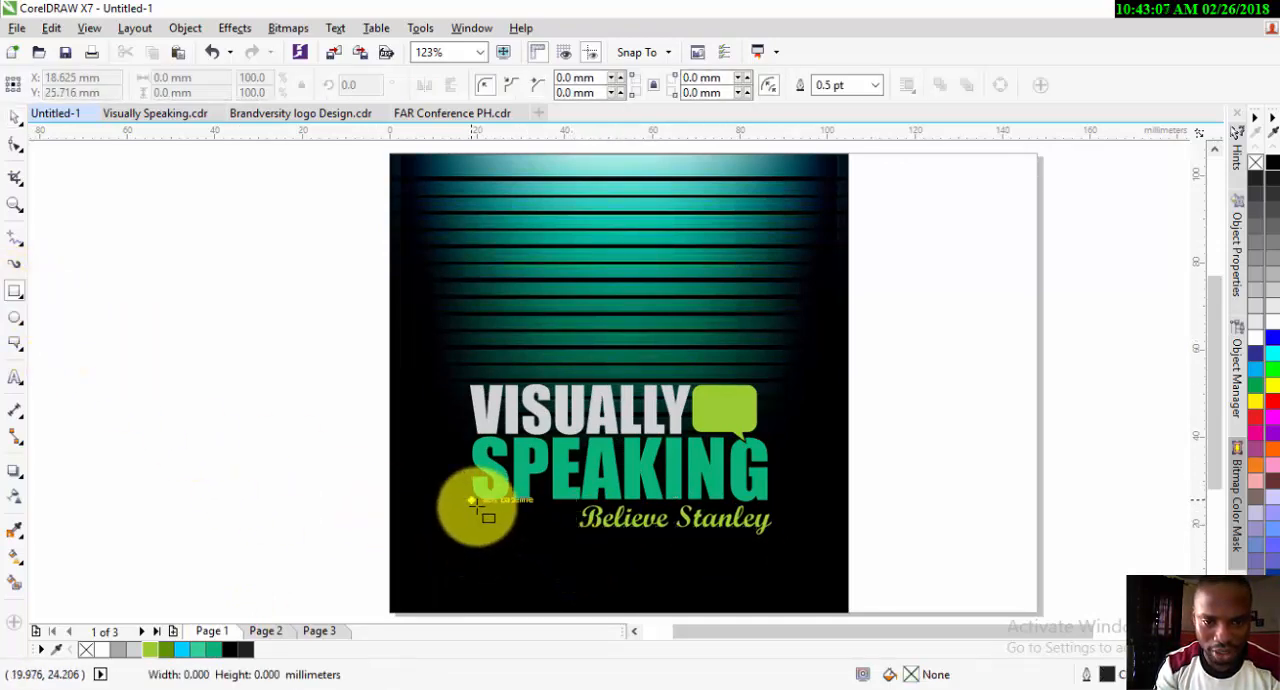
drag(472, 500, 572, 521)
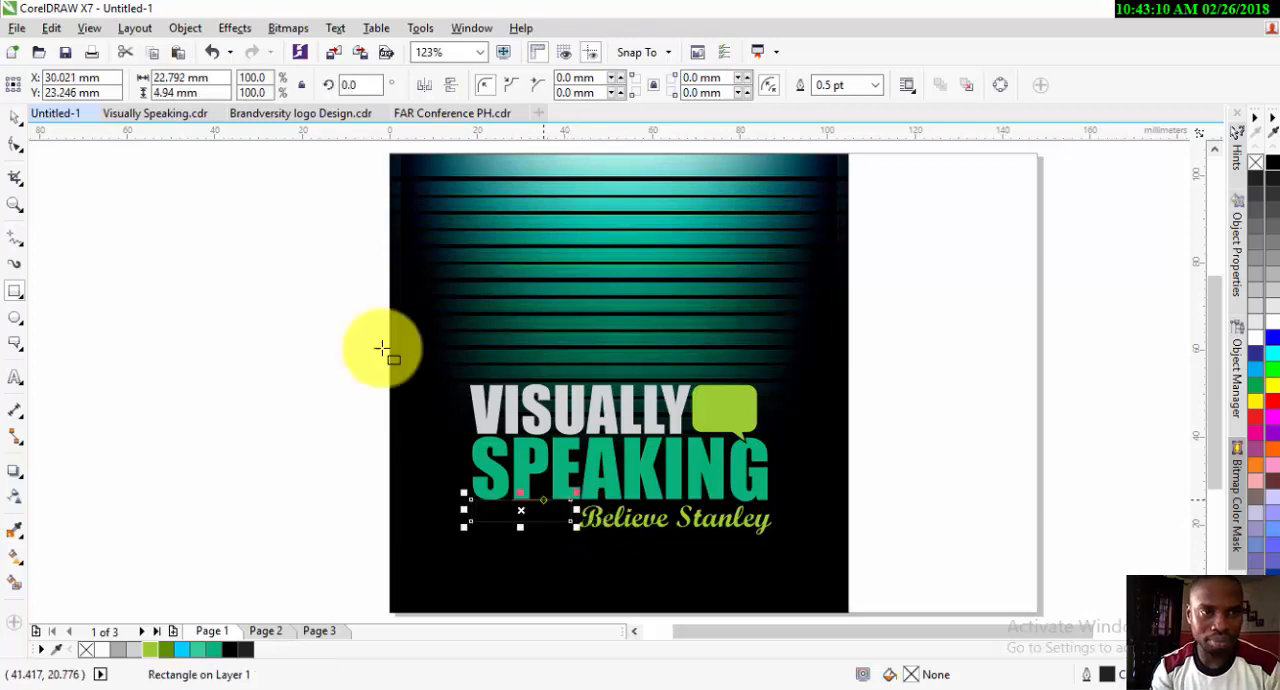
click(16, 209)
drag(340, 478, 940, 565)
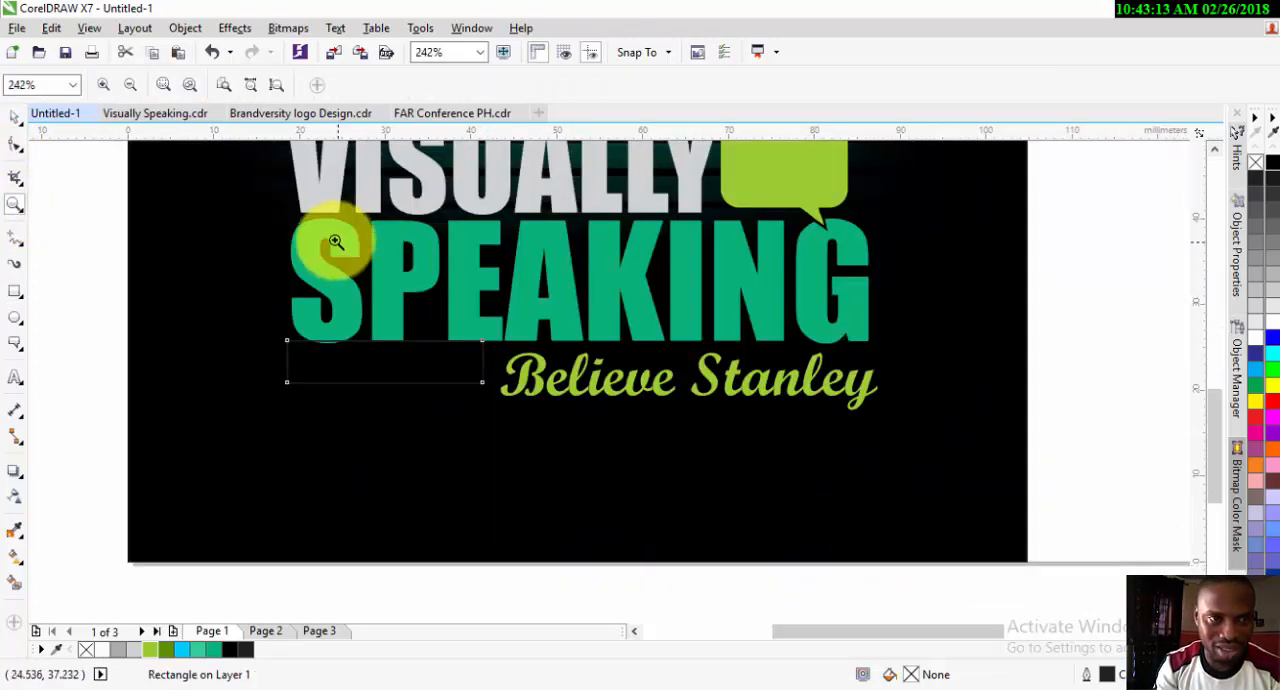
click(15, 118)
click(380, 368)
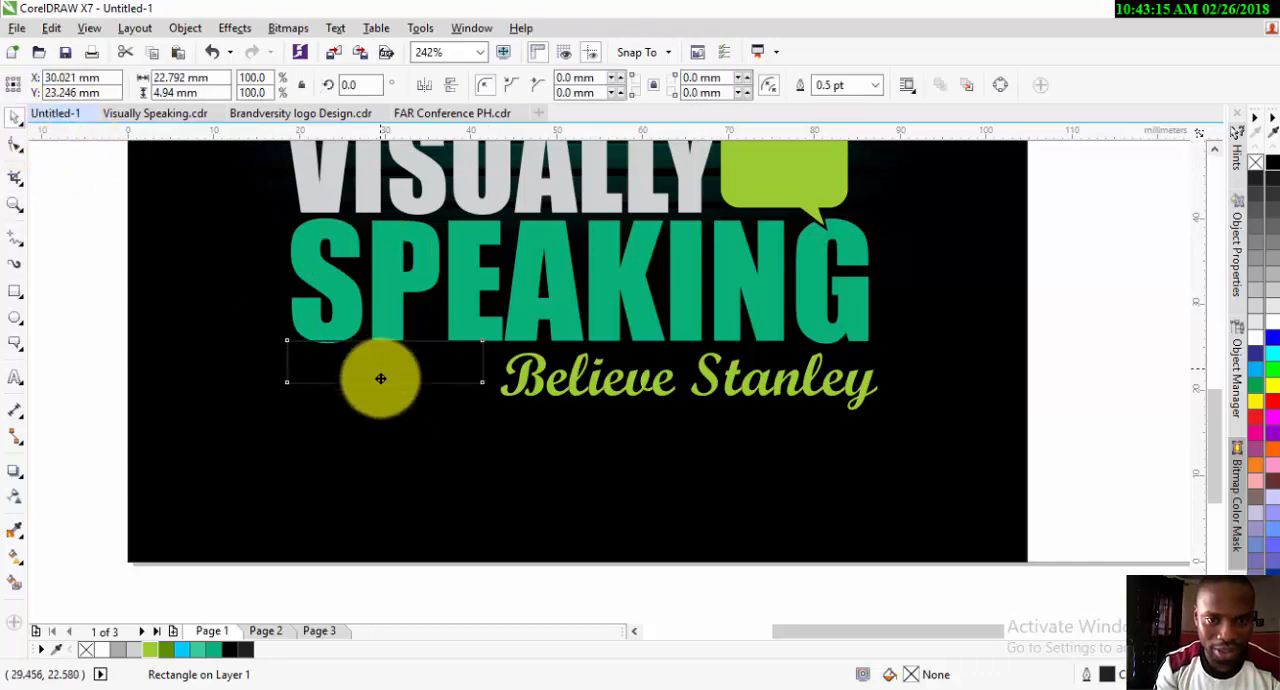
mouse_move(380, 378)
mouse_down()
mouse_move(394, 371)
mouse_move(389, 389)
mouse_up()
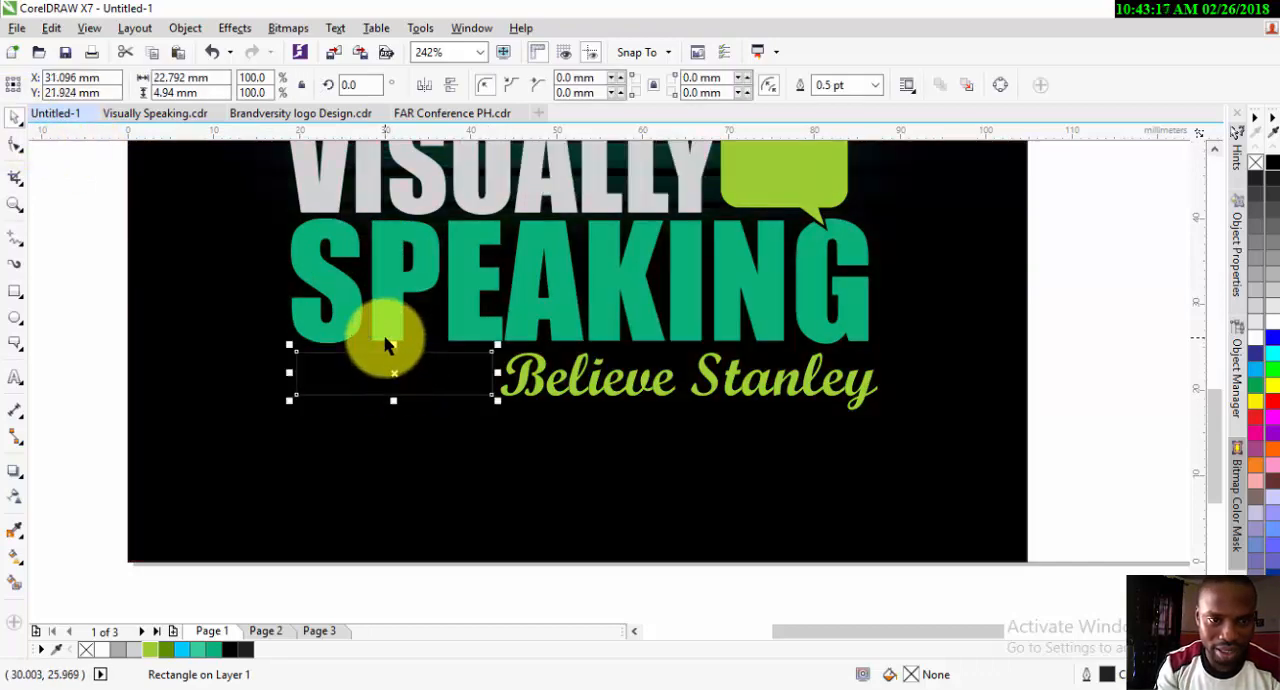
click(152, 651)
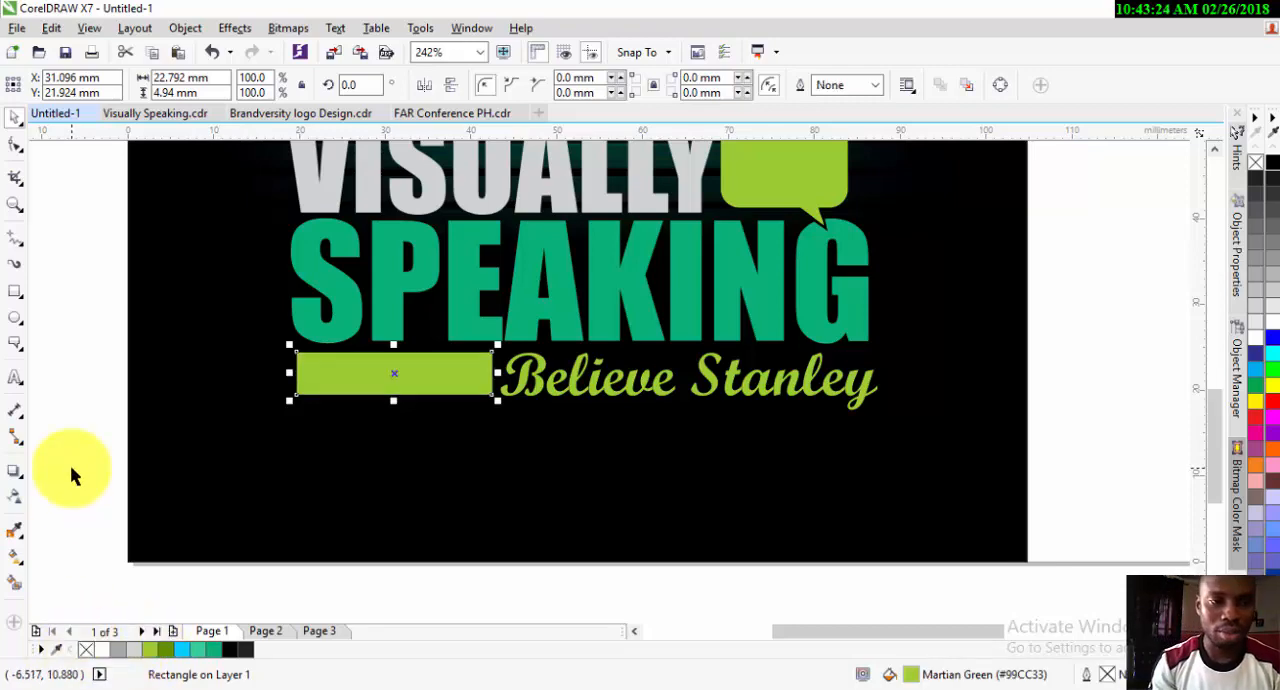
click(90, 415)
Step: Add the artistic text "with" below the green rectangle
click(17, 375)
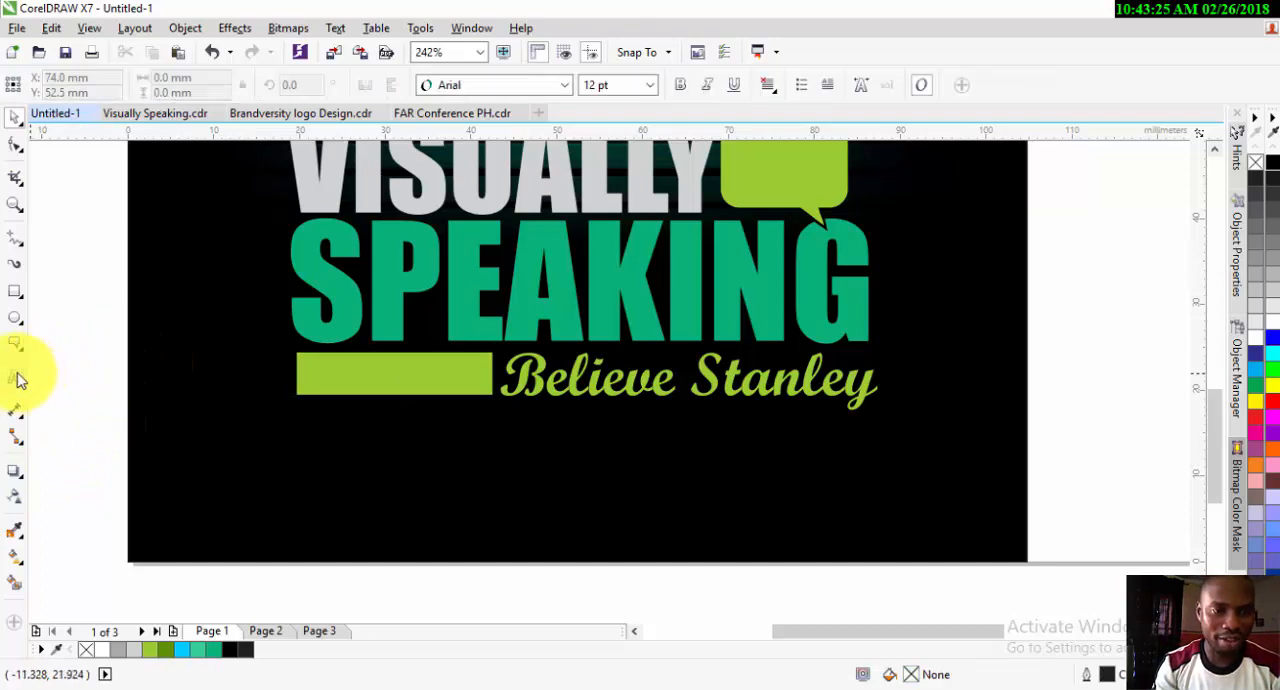
click(234, 465)
text(with)
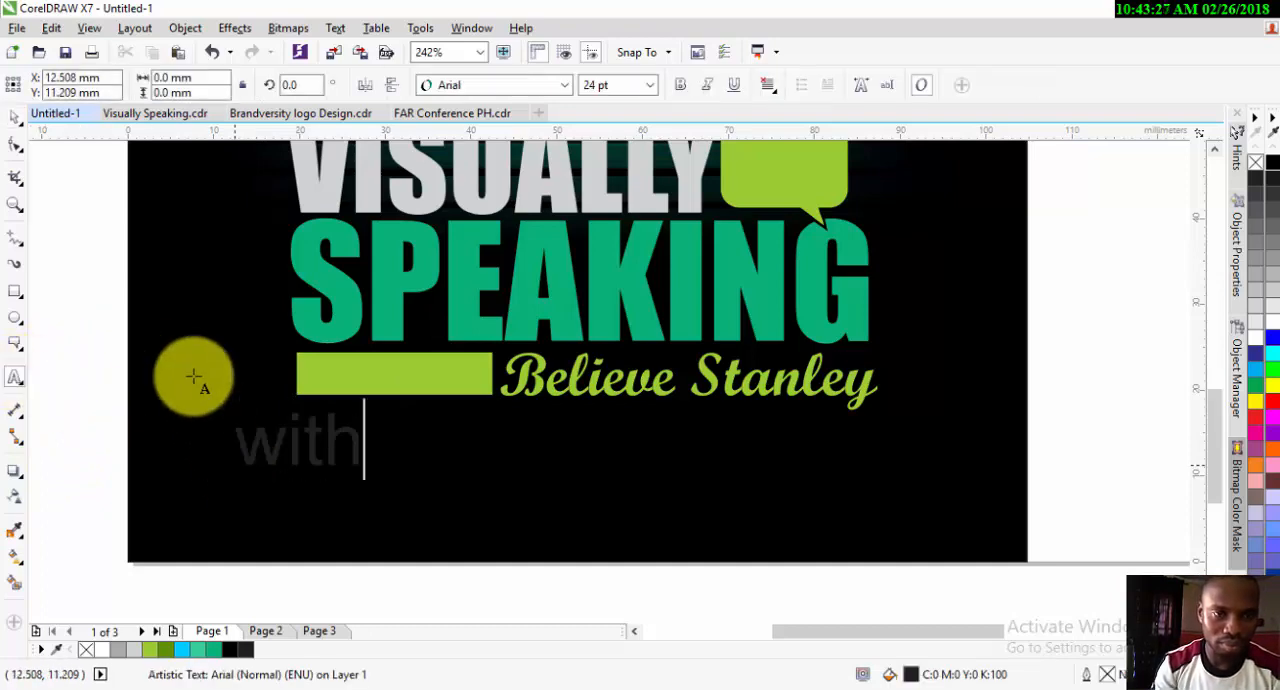
click(17, 116)
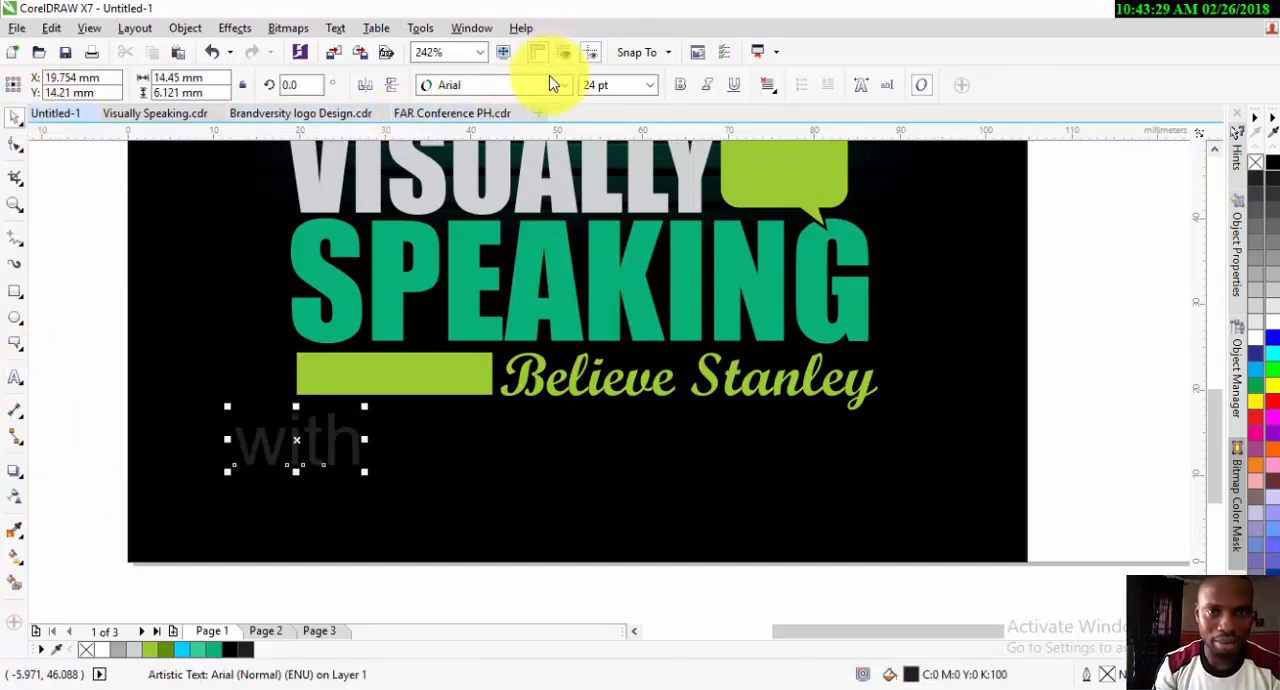
Step: Set the word "with" in Cambria, bold italic
click(563, 85)
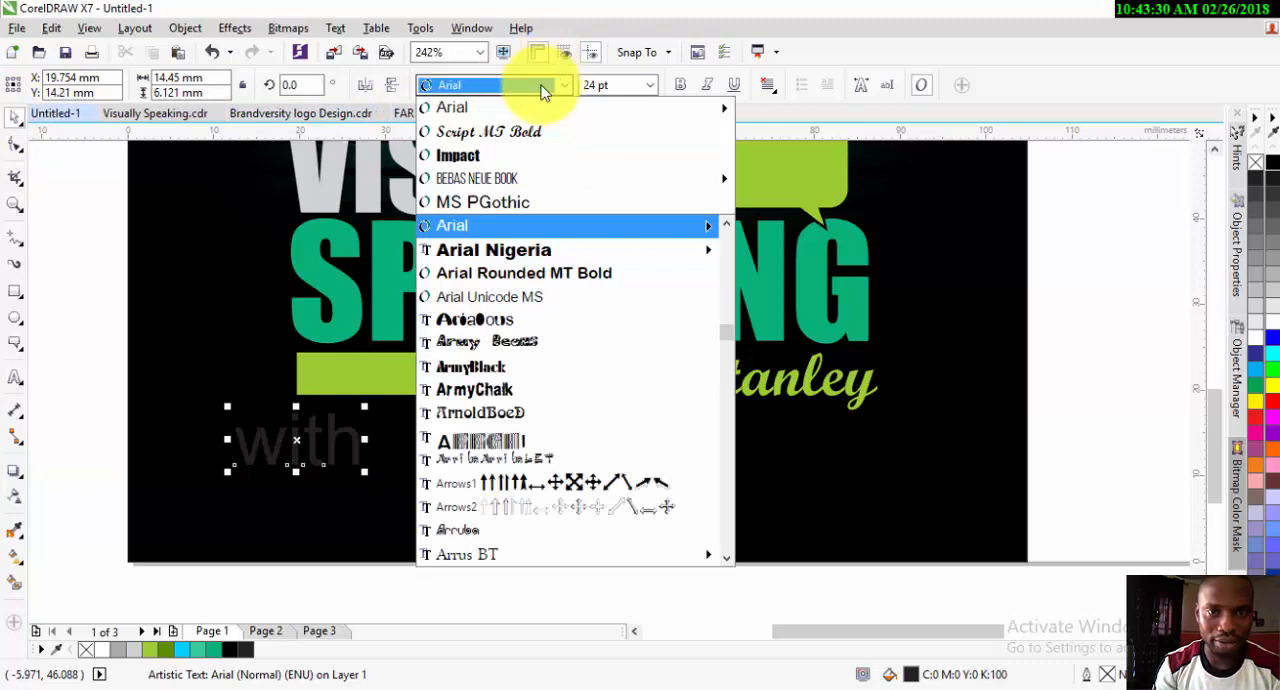
click(480, 87)
text(Cambria)
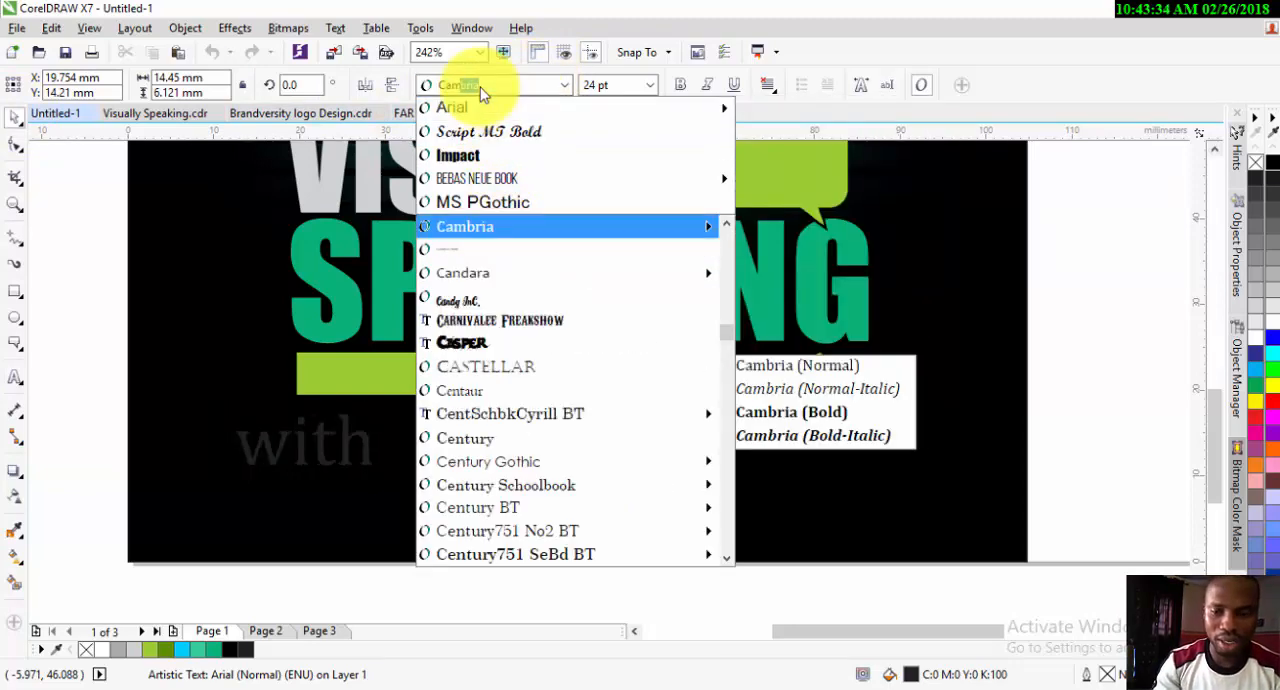
key(Return)
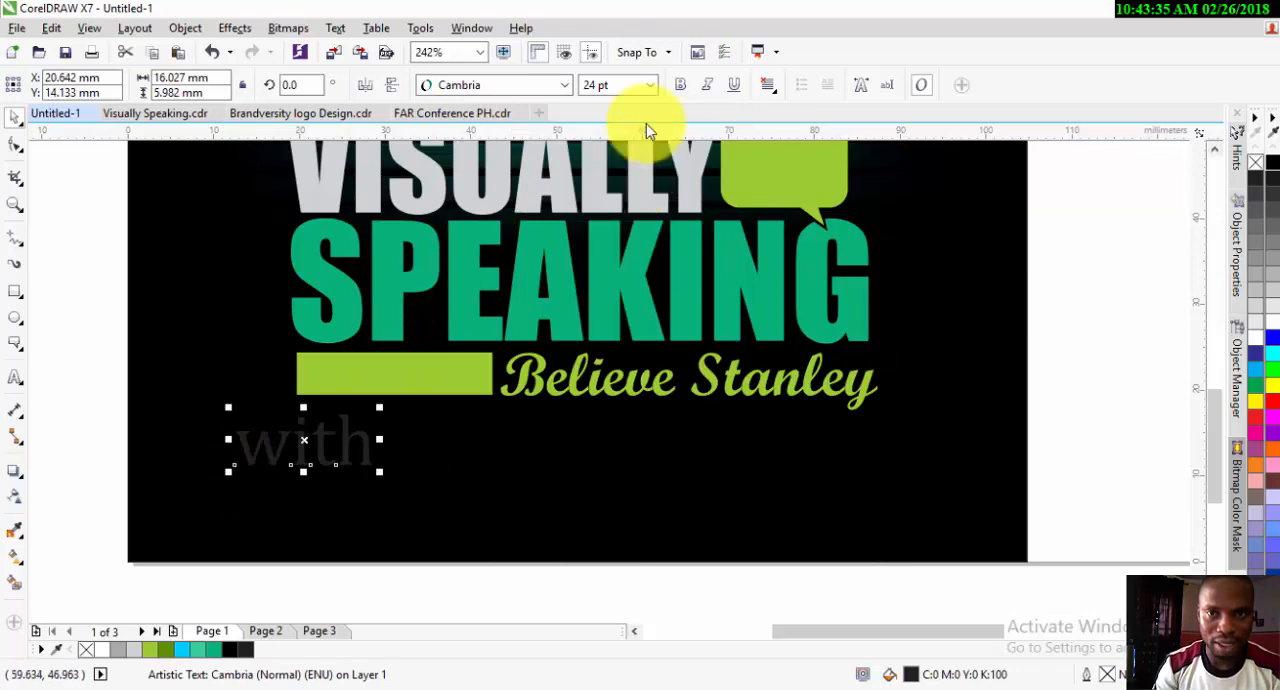
click(680, 85)
click(706, 85)
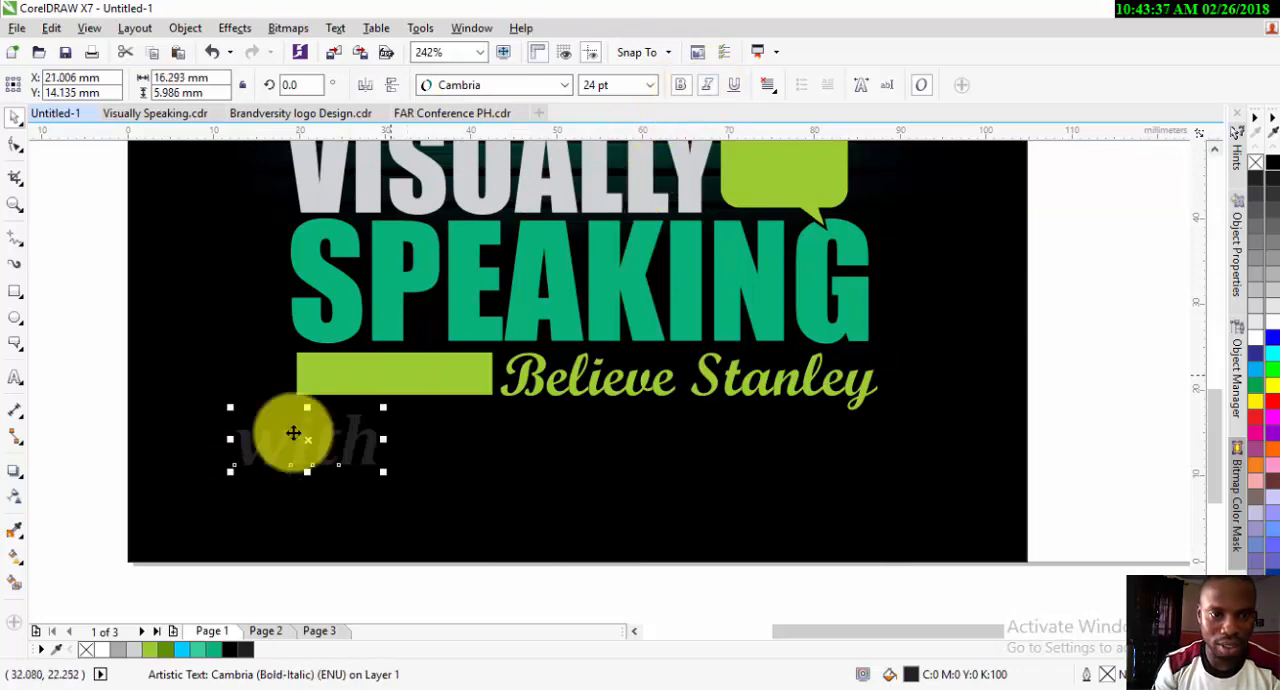
Step: Scale "with" down to about 15.7 pt, place it at the right end of the green rectangle and fill it black
drag(229, 464, 334, 448)
click(437, 398)
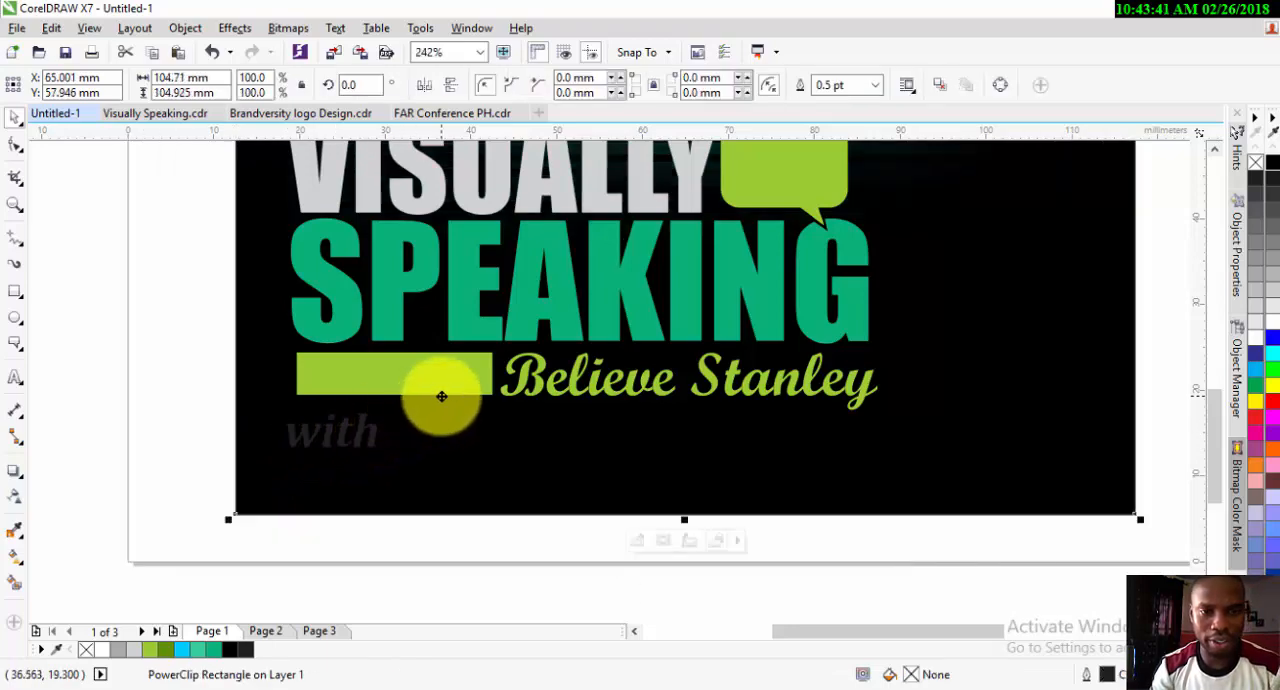
drag(343, 449, 453, 385)
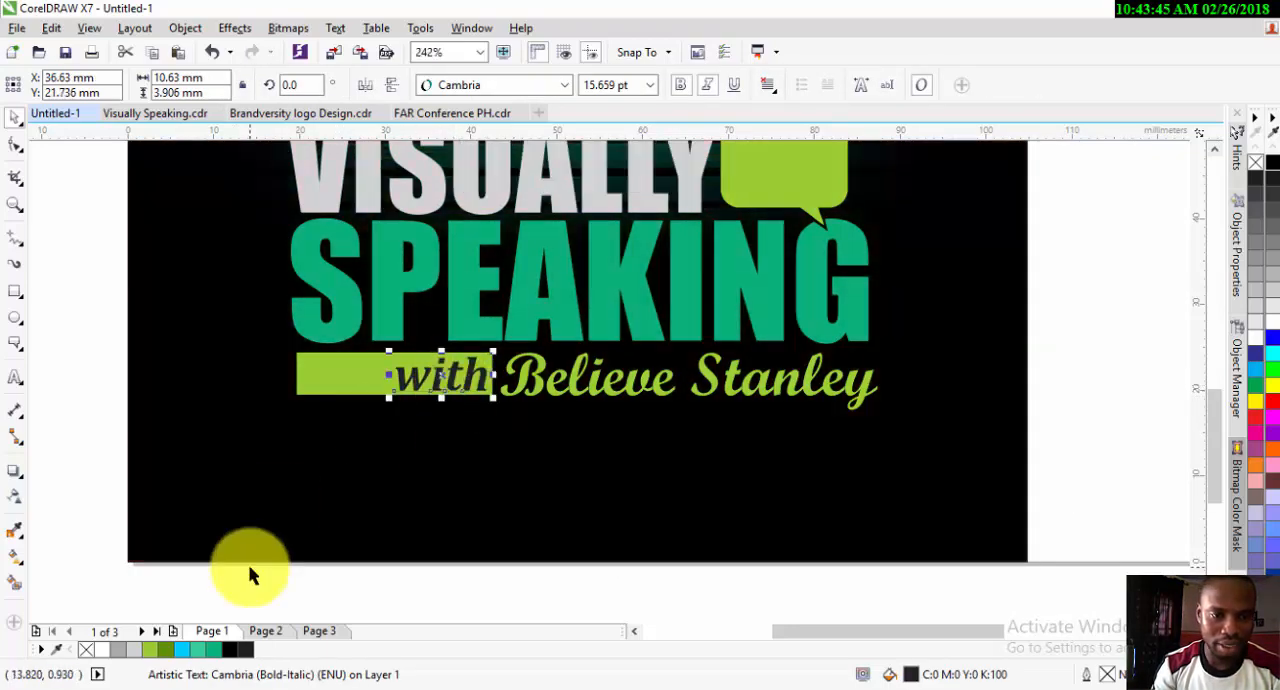
click(234, 653)
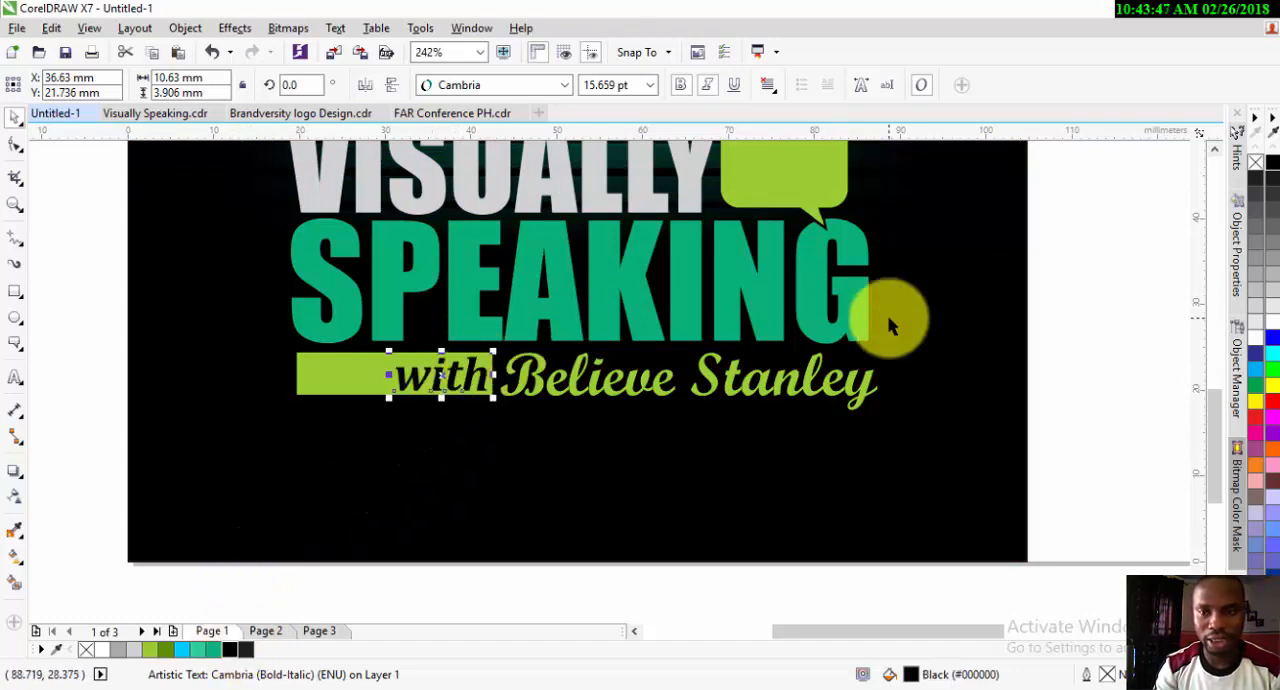
click(1085, 300)
Step: Scale the speaker's name down to about 19.7 pt so its end lines up with the end of SPEAKING
click(866, 378)
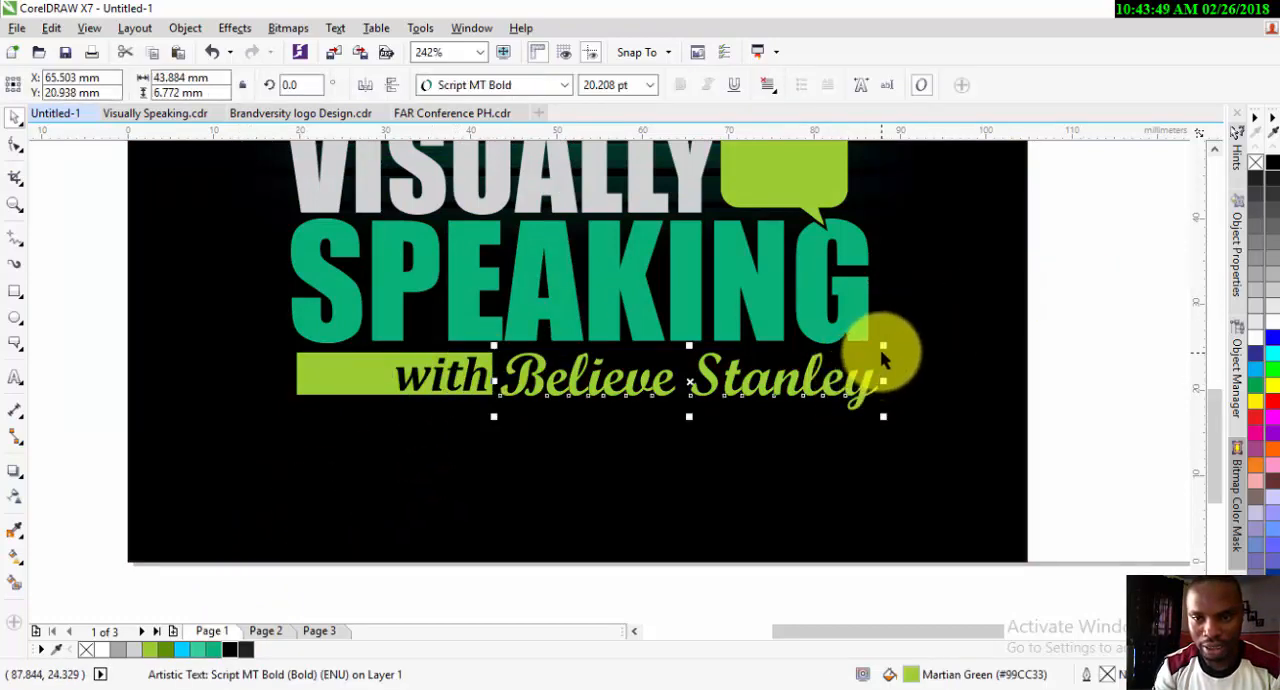
drag(883, 349, 873, 330)
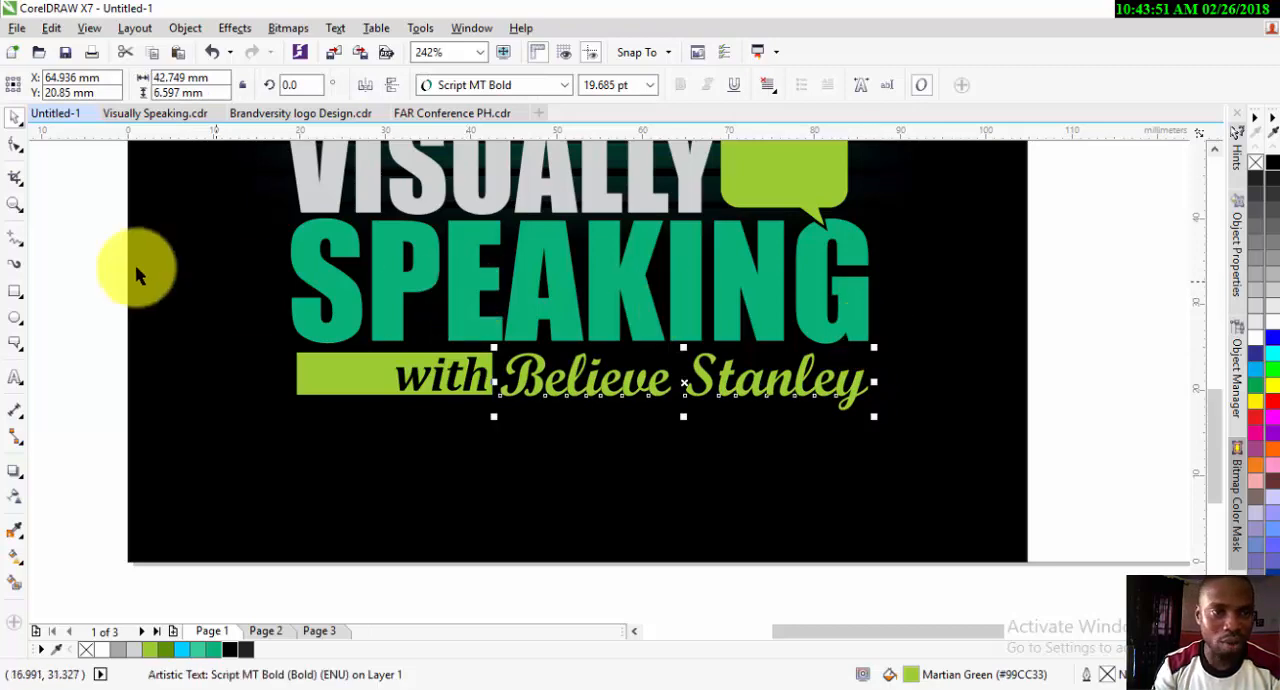
click(55, 162)
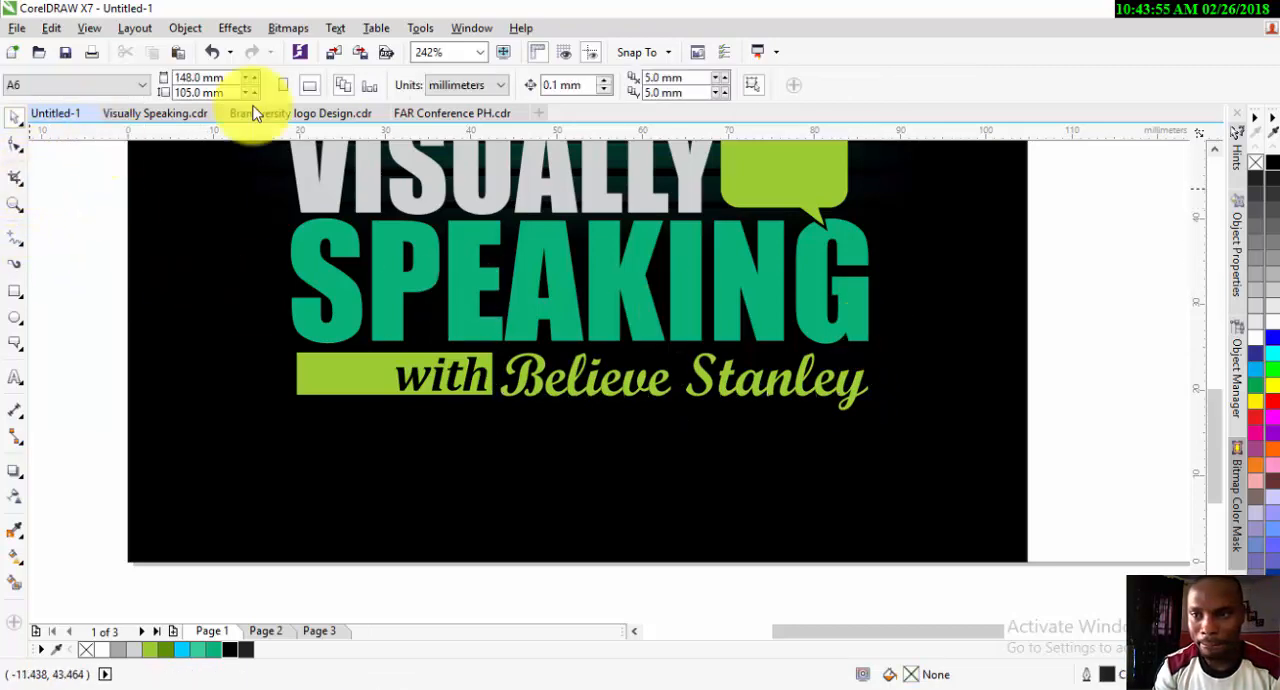
Step: Place a vertical guideline at the right edge of SPEAKING and ungroup the heading
scroll(1211, 205, up, 3)
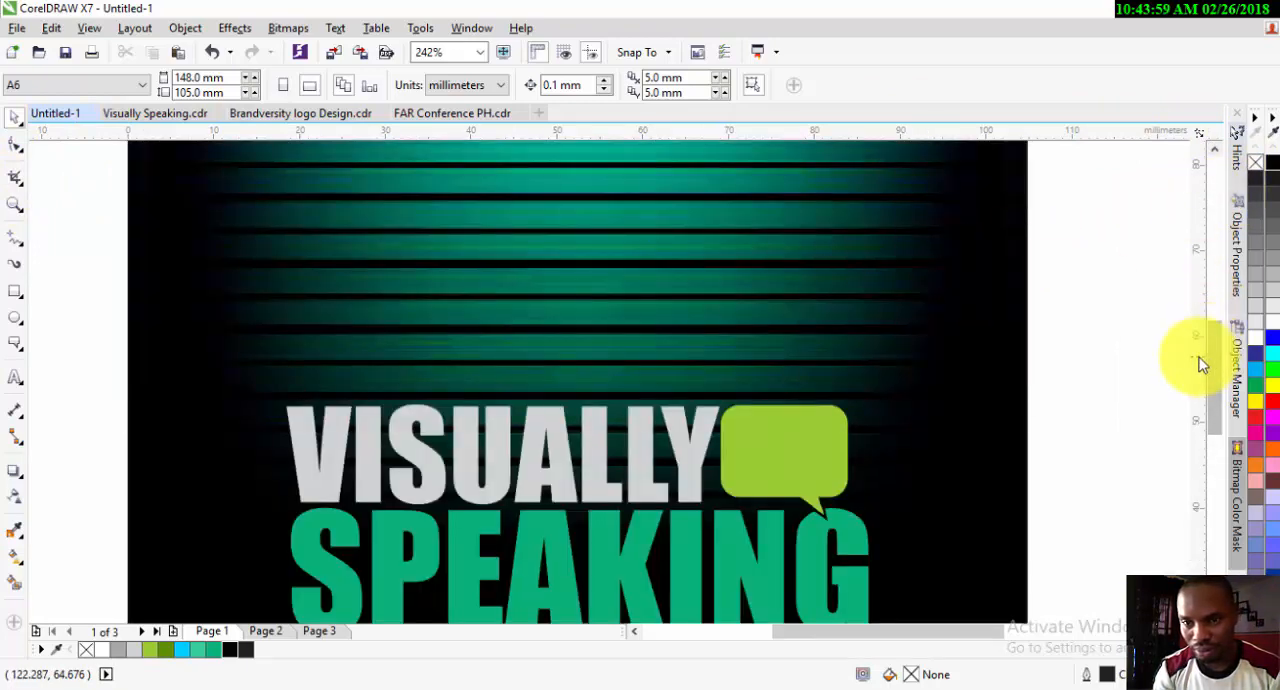
drag(1200, 357, 868, 427)
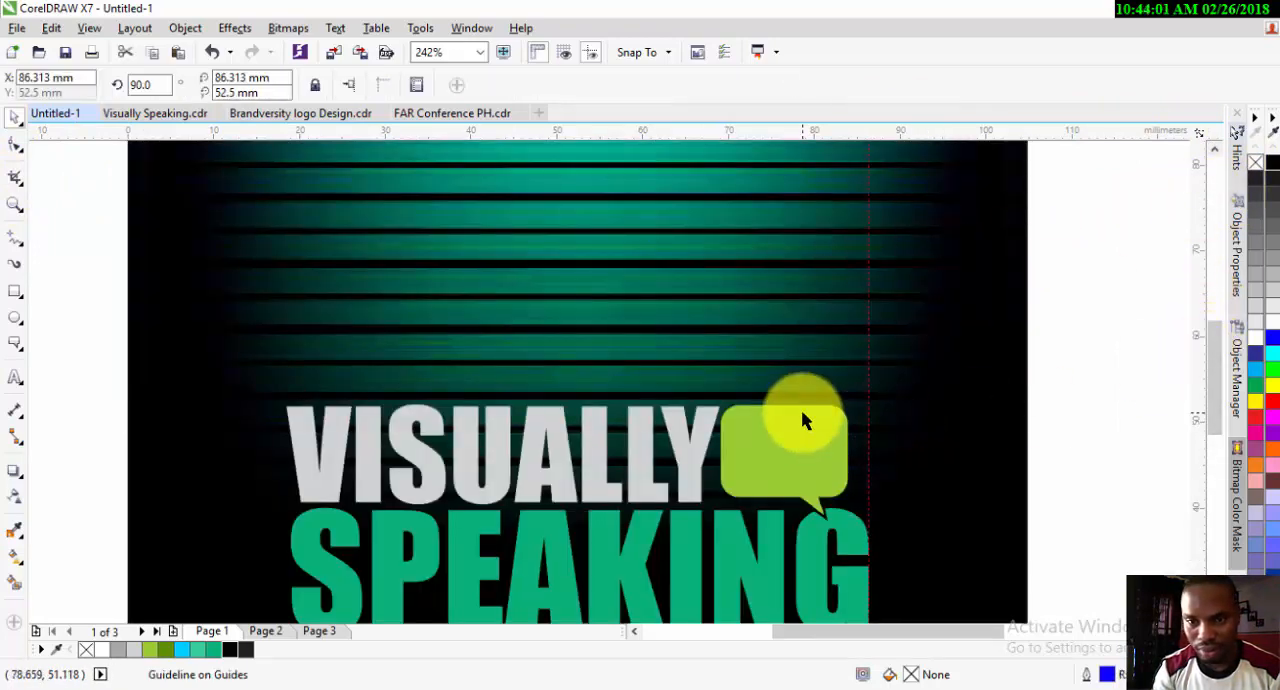
click(838, 410)
key(ctrl+u)
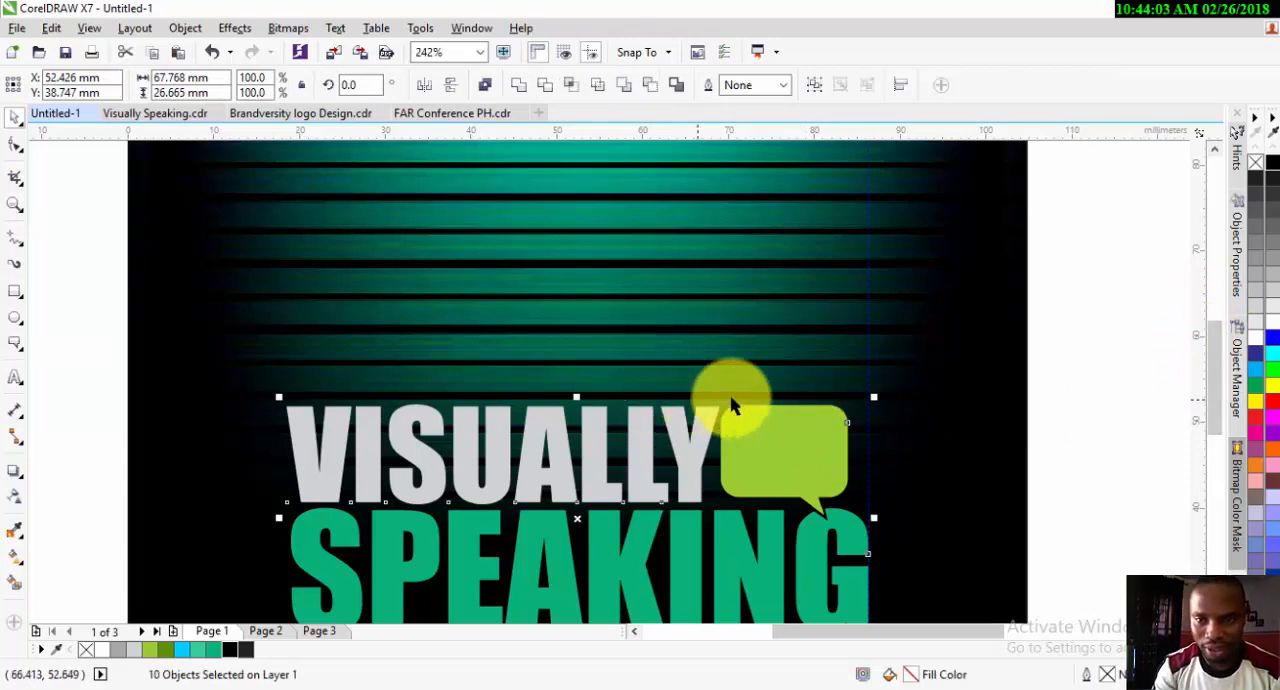
click(1023, 344)
Step: Widen the callout to about 17.1 mm by shifting its right-hand nodes to the guideline
click(826, 424)
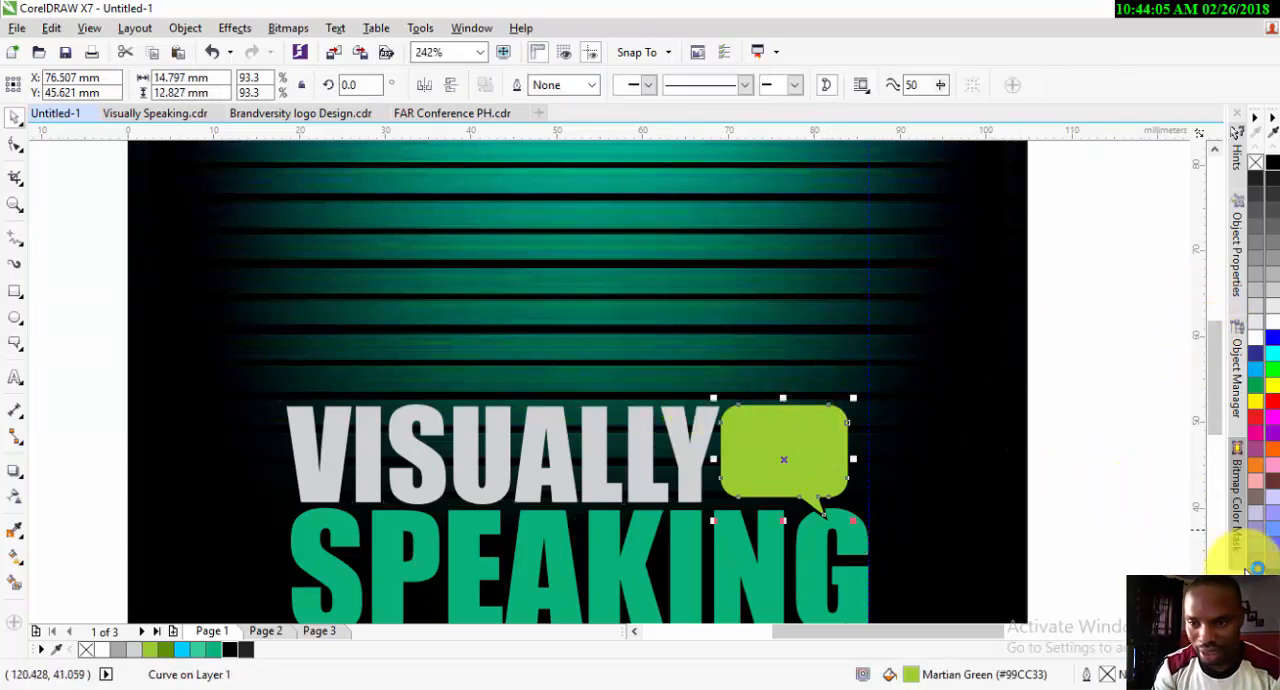
scroll(857, 234, down, 3)
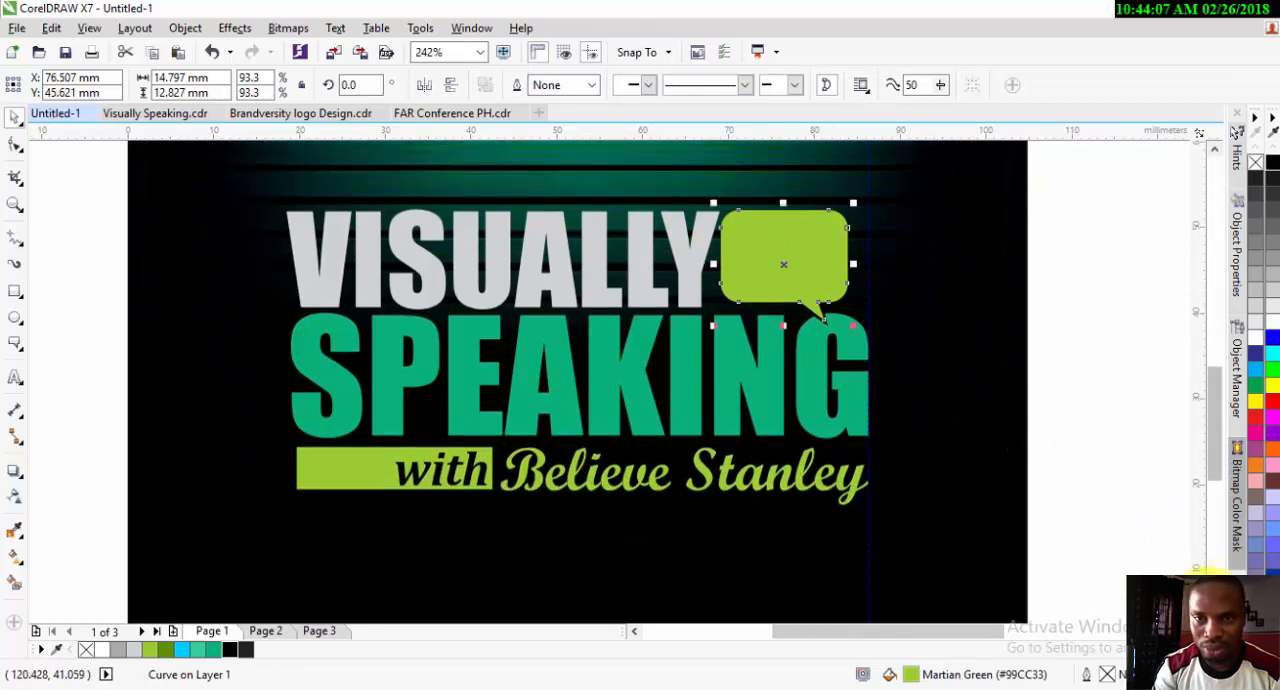
click(15, 145)
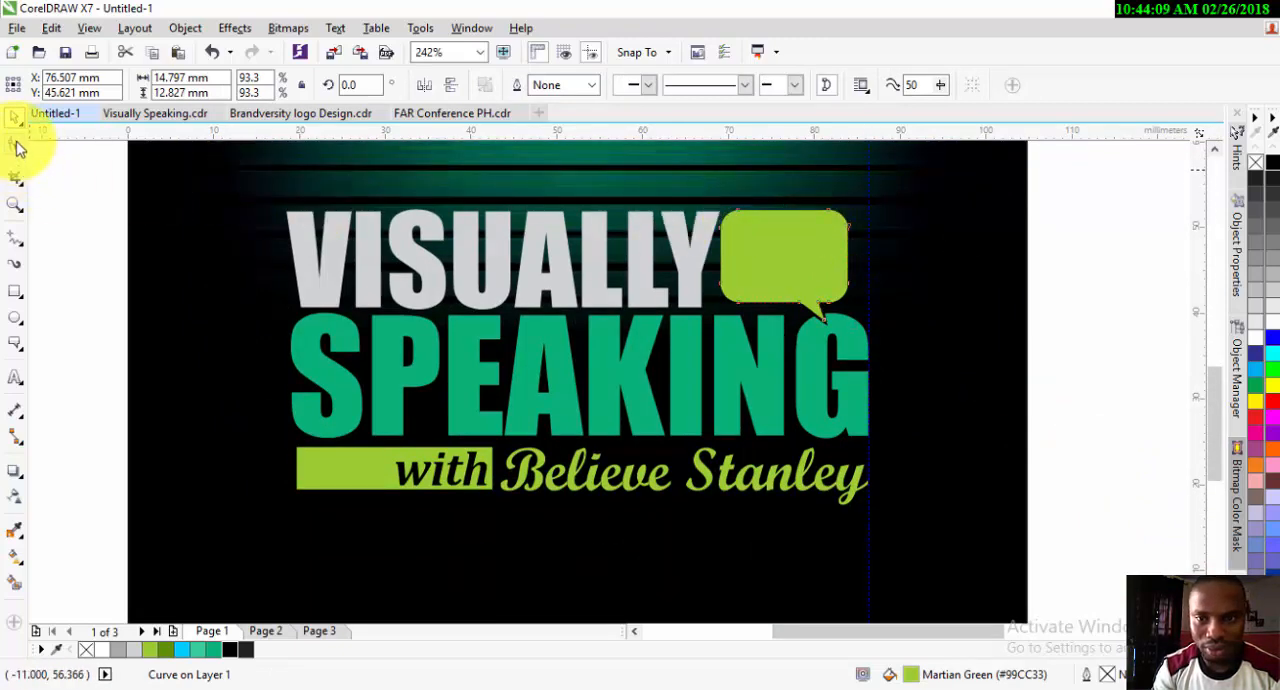
click(822, 238)
drag(908, 178, 821, 306)
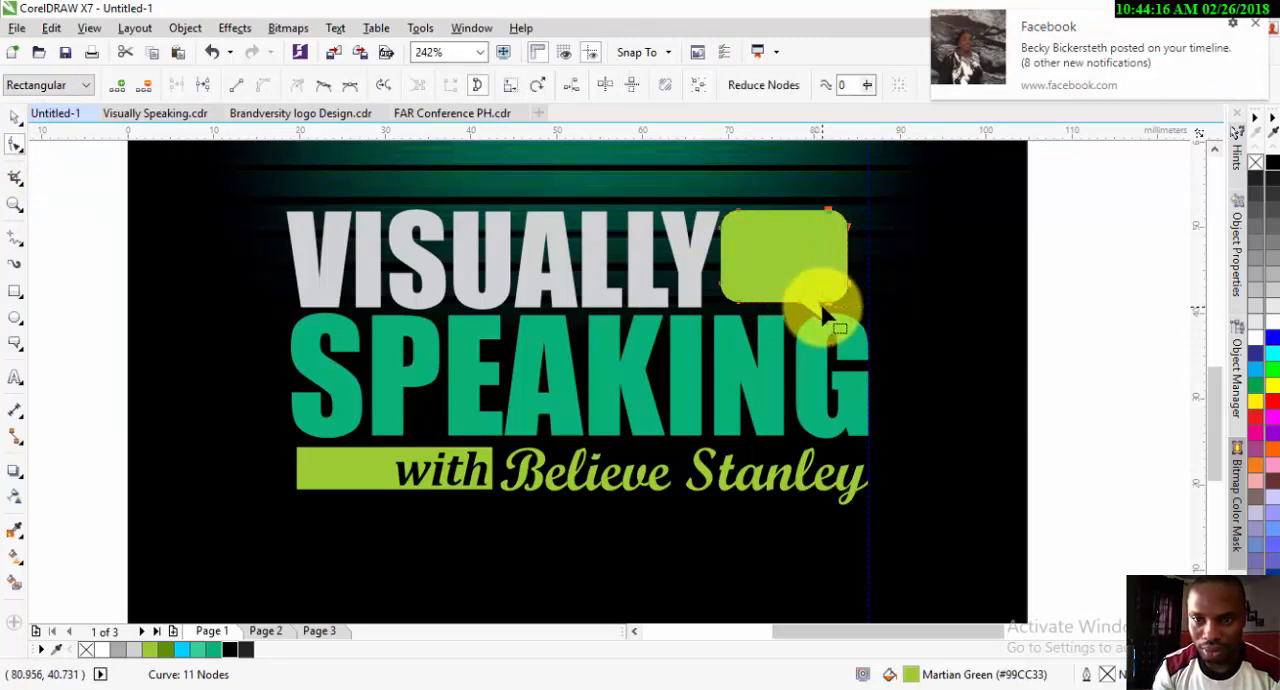
key(Right)
key(Right)
key(Right)
key(Right)
key(Right)
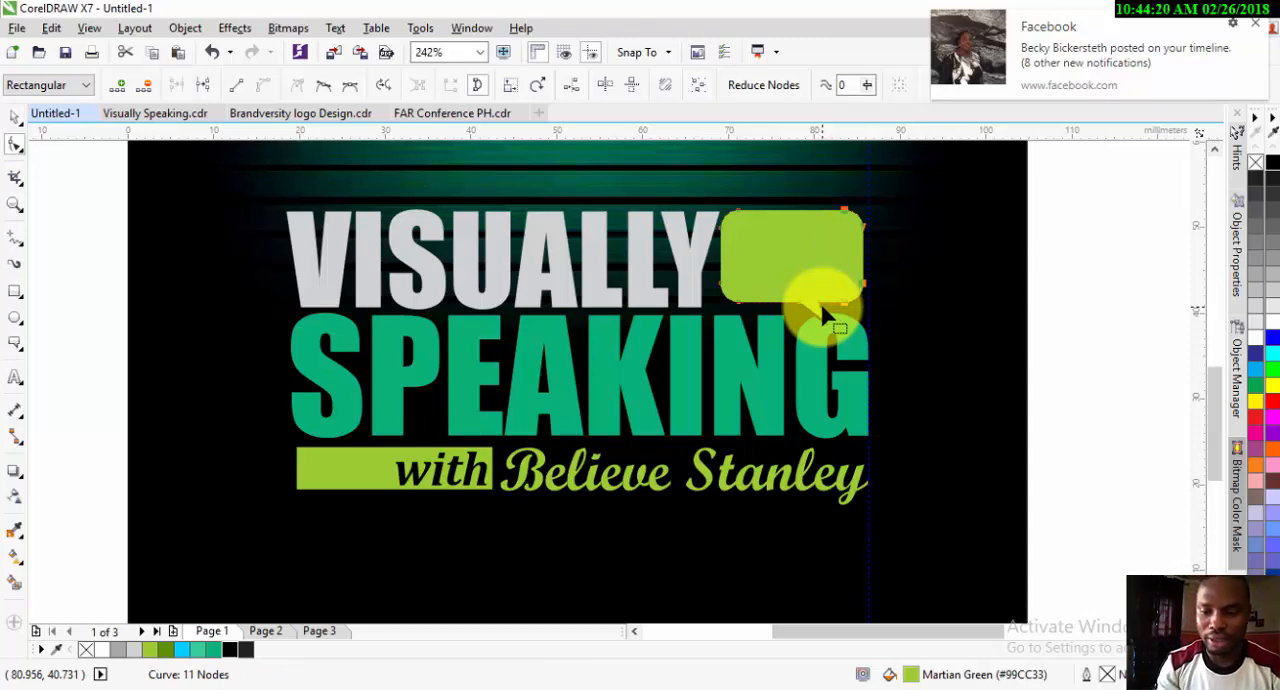
key(Right)
key(Right)
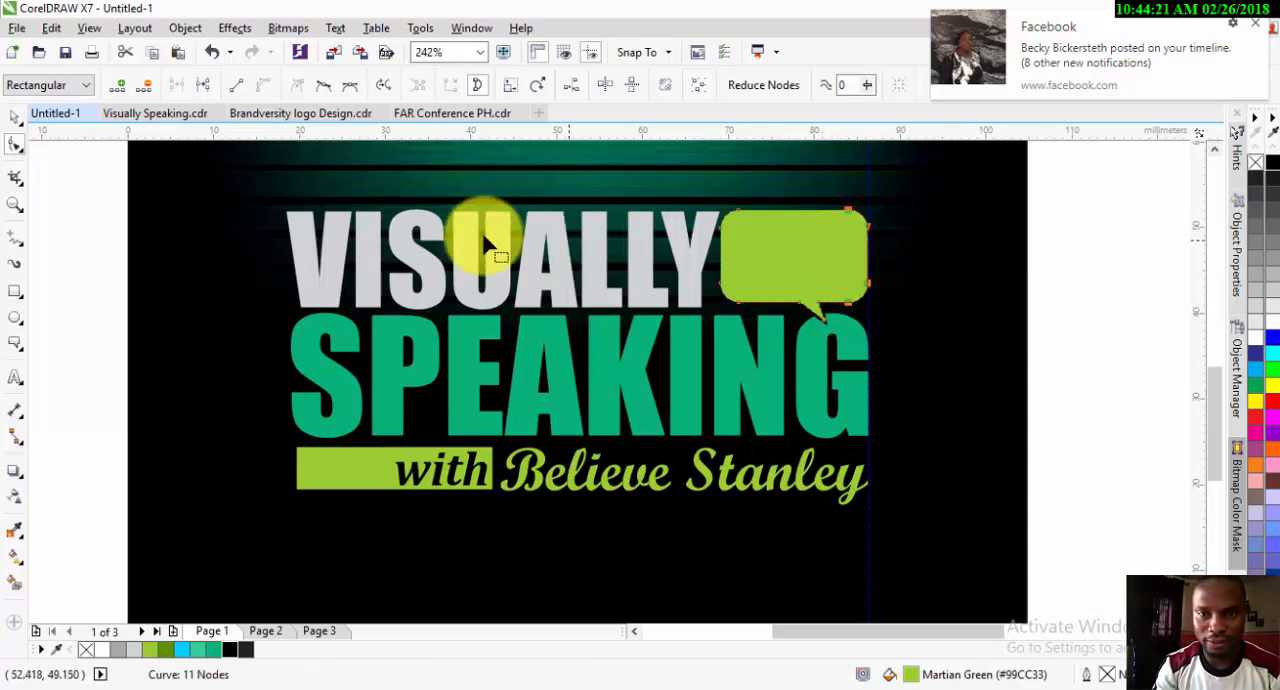
click(13, 119)
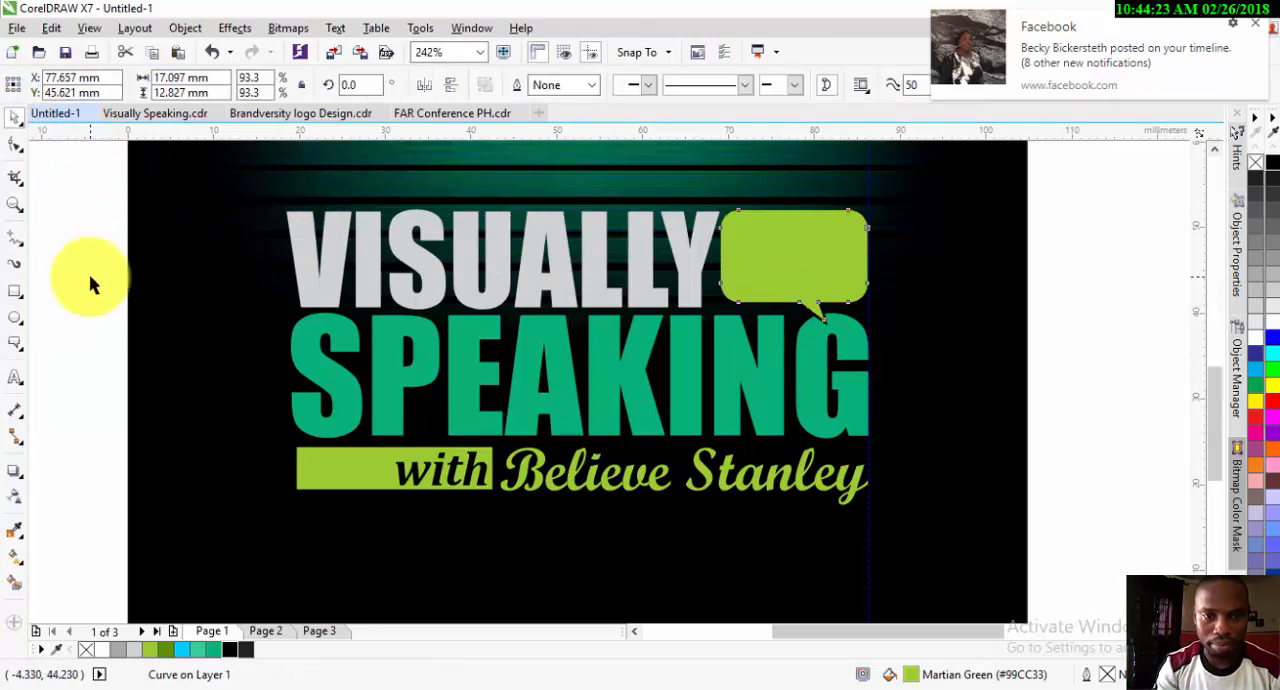
click(91, 277)
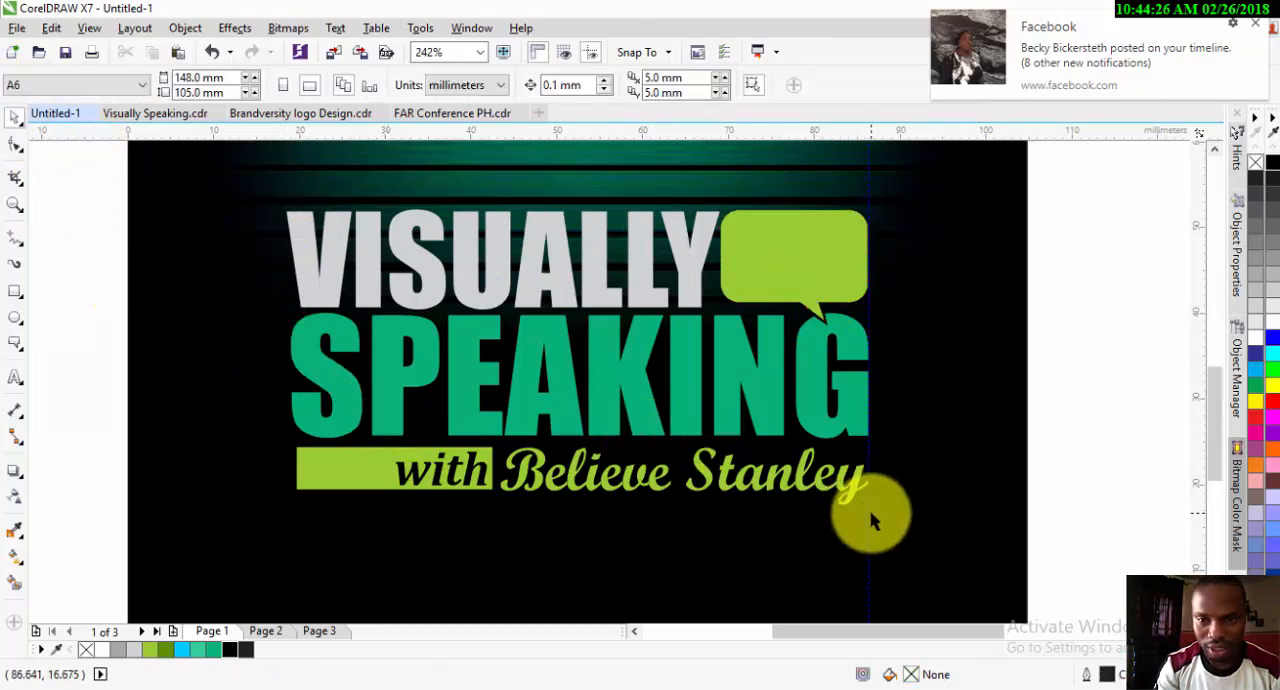
Step: Move the guideline to the left edge of VISUALLY and shift the S of SPEAKING onto it
drag(867, 513, 287, 455)
click(310, 432)
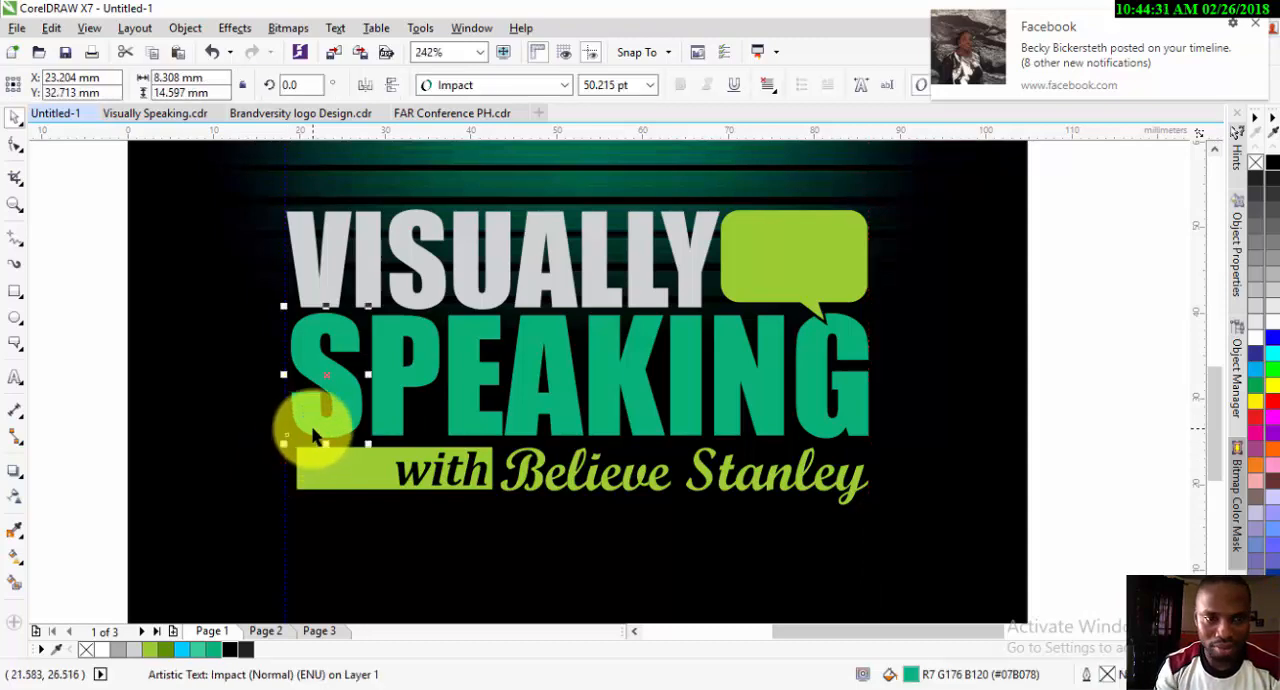
Step: Stretch the green rectangle's left edge to the guideline, making it about 24 mm wide
click(345, 468)
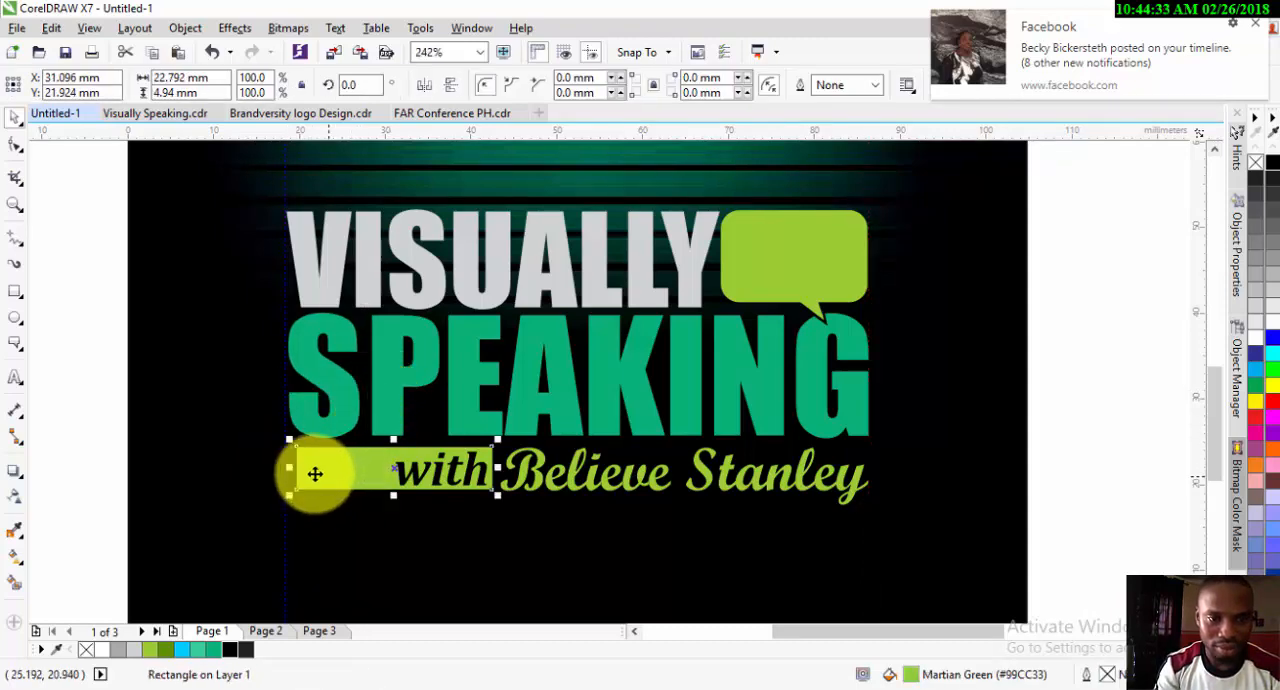
drag(289, 469, 279, 460)
key(shift+F4)
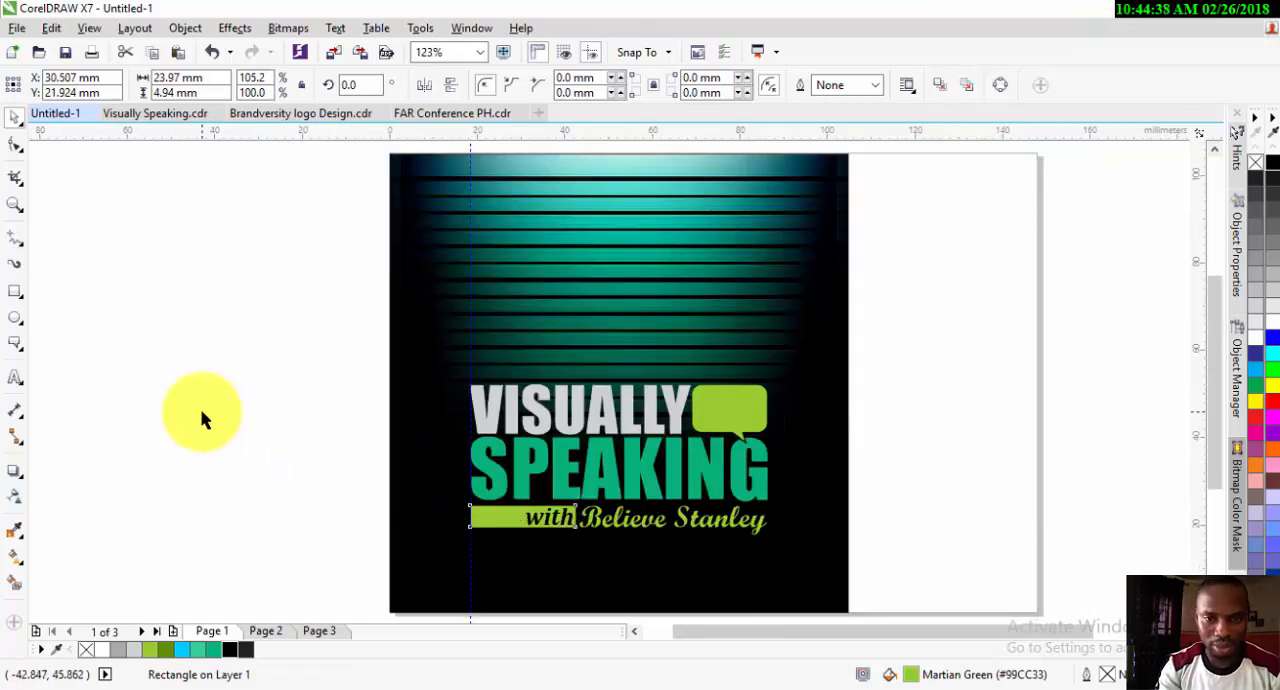
click(200, 410)
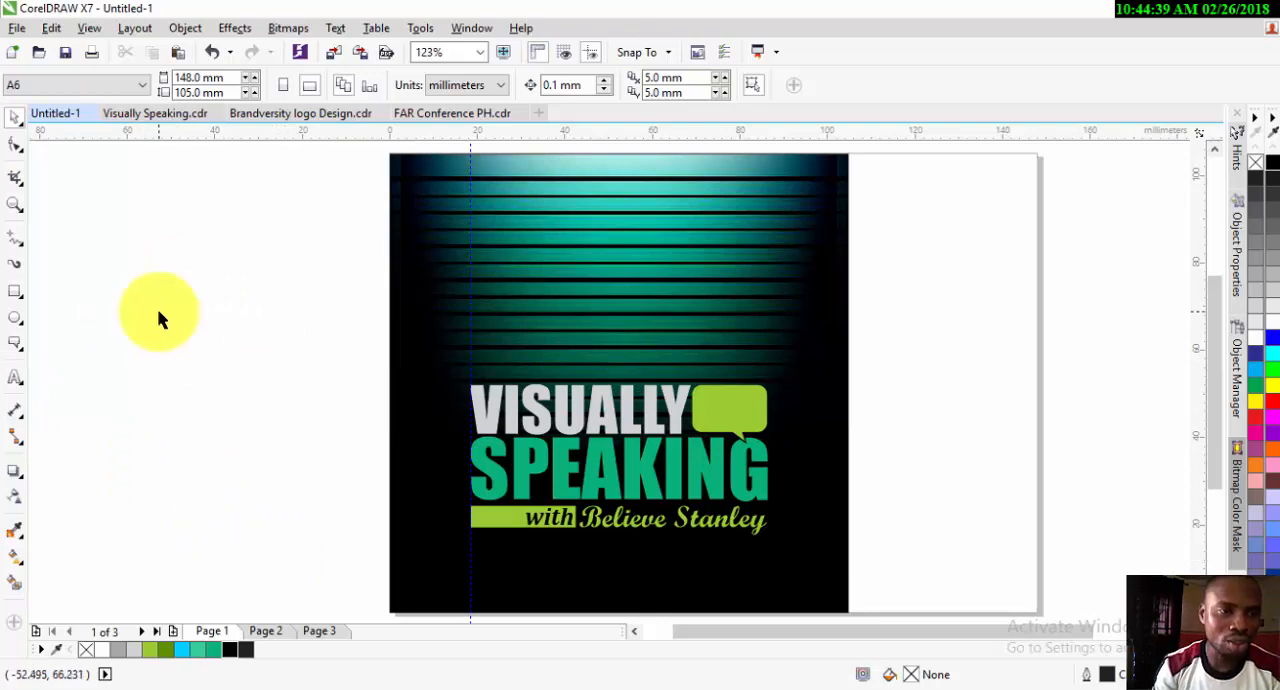
Step: Draw a near-circular ellipse about 30.7 mm wide and 29.2 mm high and place it above the VISUALLY SPEAKING heading
click(16, 320)
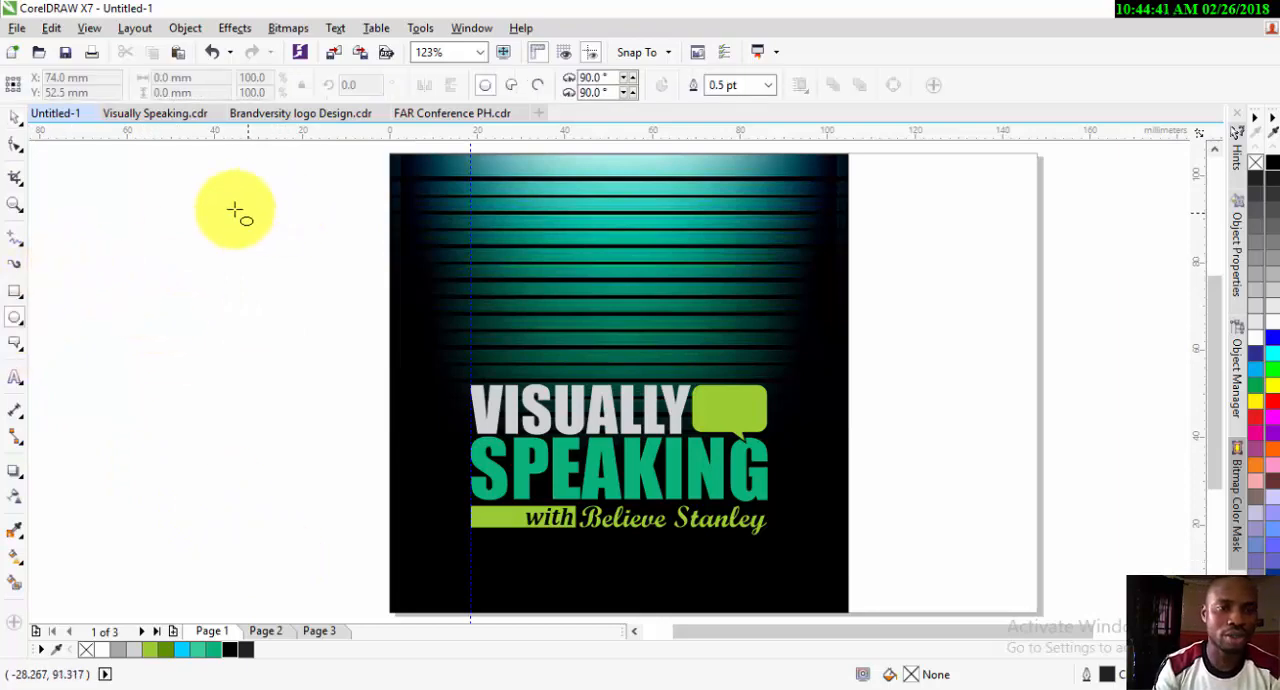
drag(226, 203, 359, 330)
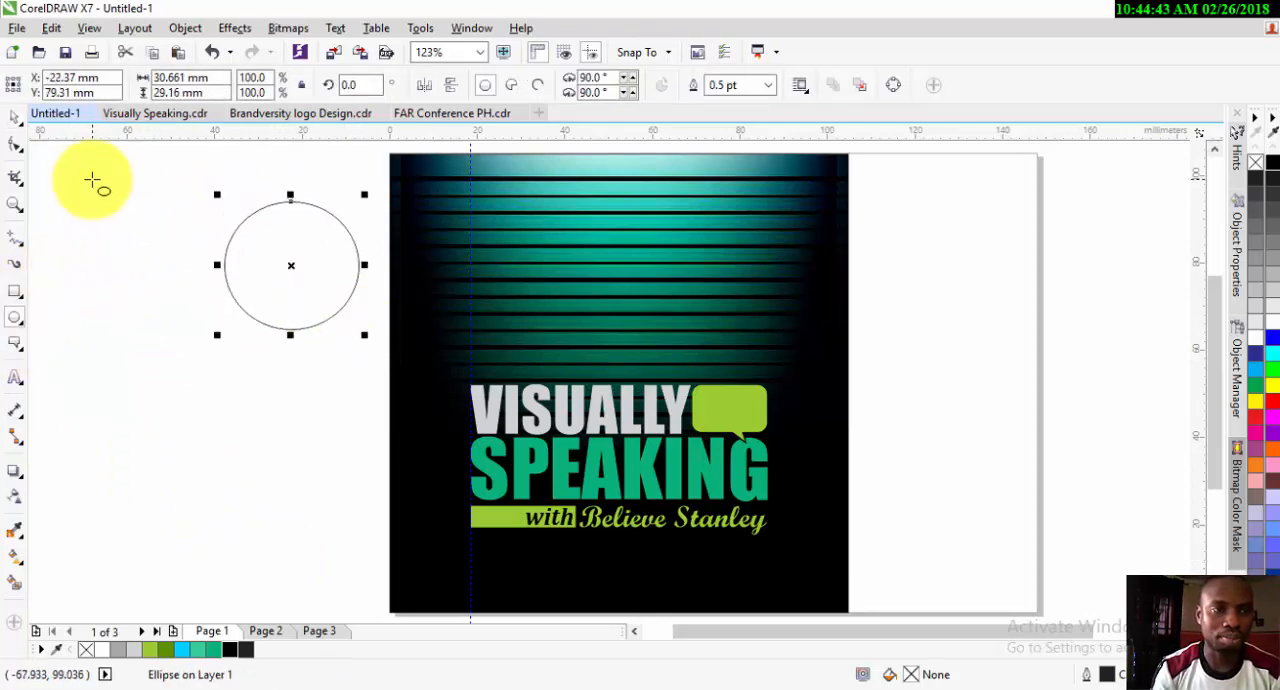
click(15, 118)
drag(294, 292, 614, 317)
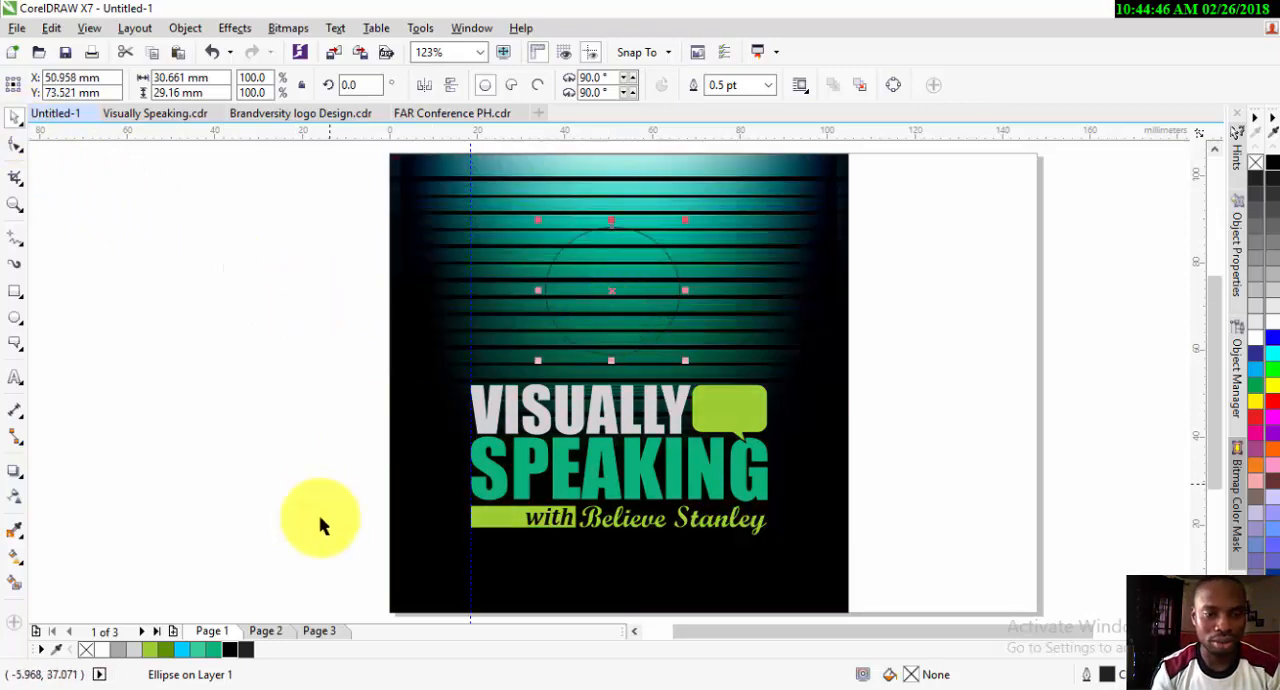
Step: Give the circle above the heading a light green outline 1.5 pt thick
right_click(155, 652)
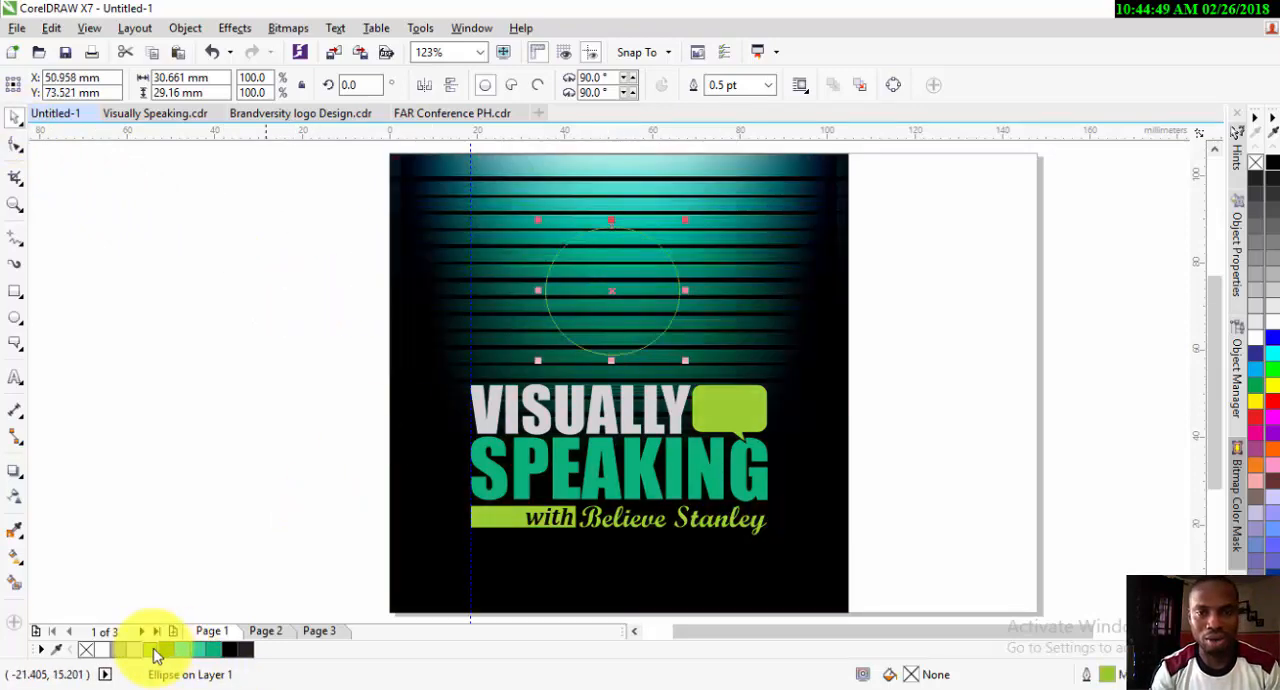
click(768, 88)
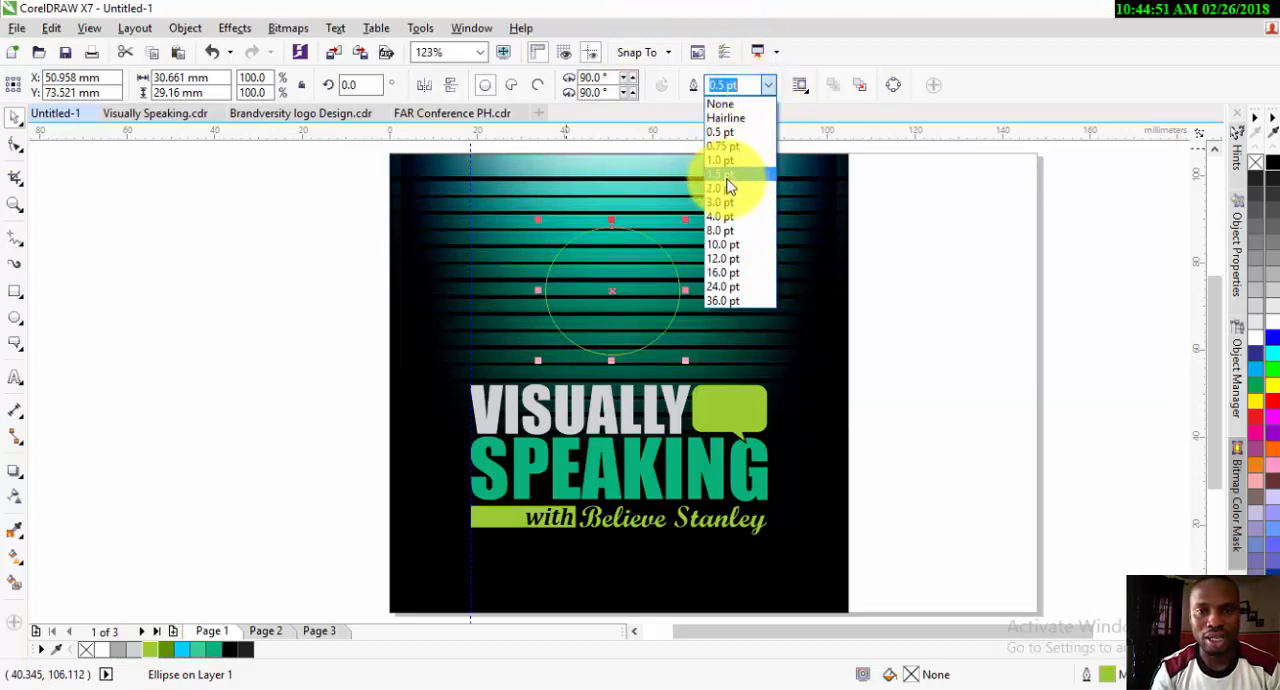
click(727, 178)
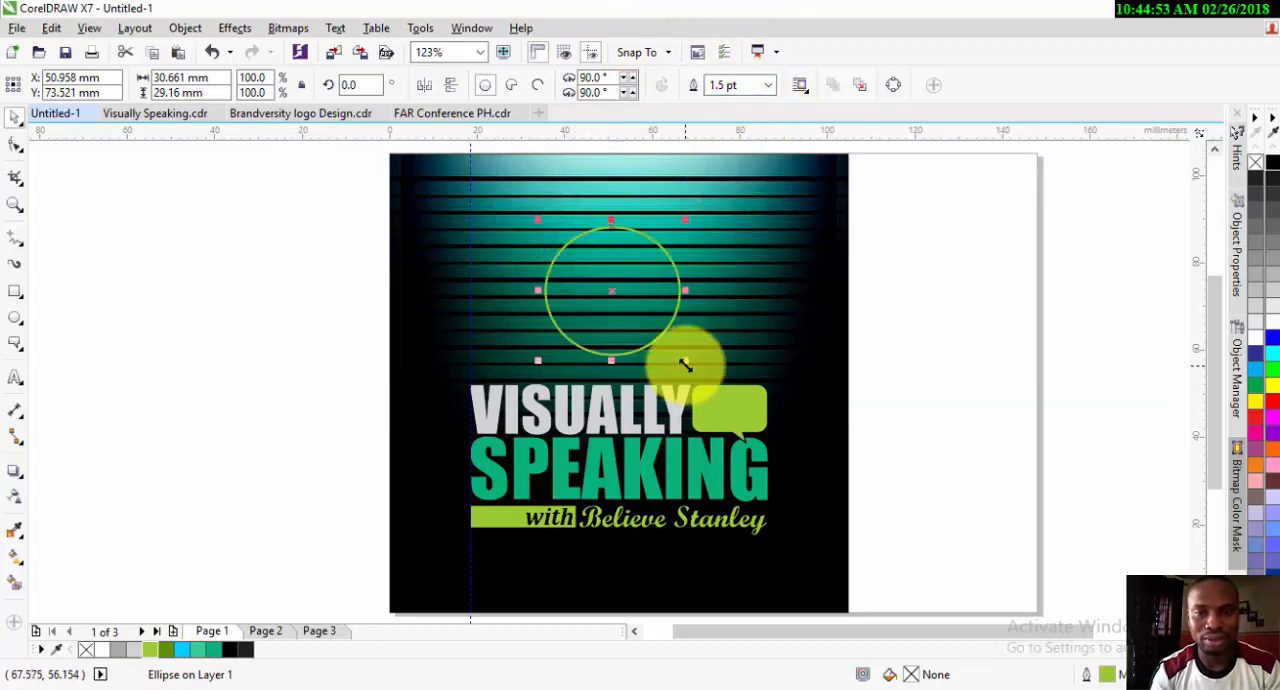
Step: Enlarge the circle to about 34.5 mm wide, shift it slightly left, and add a concentric copy about 28.9 mm wide inside it
drag(685, 364, 698, 373)
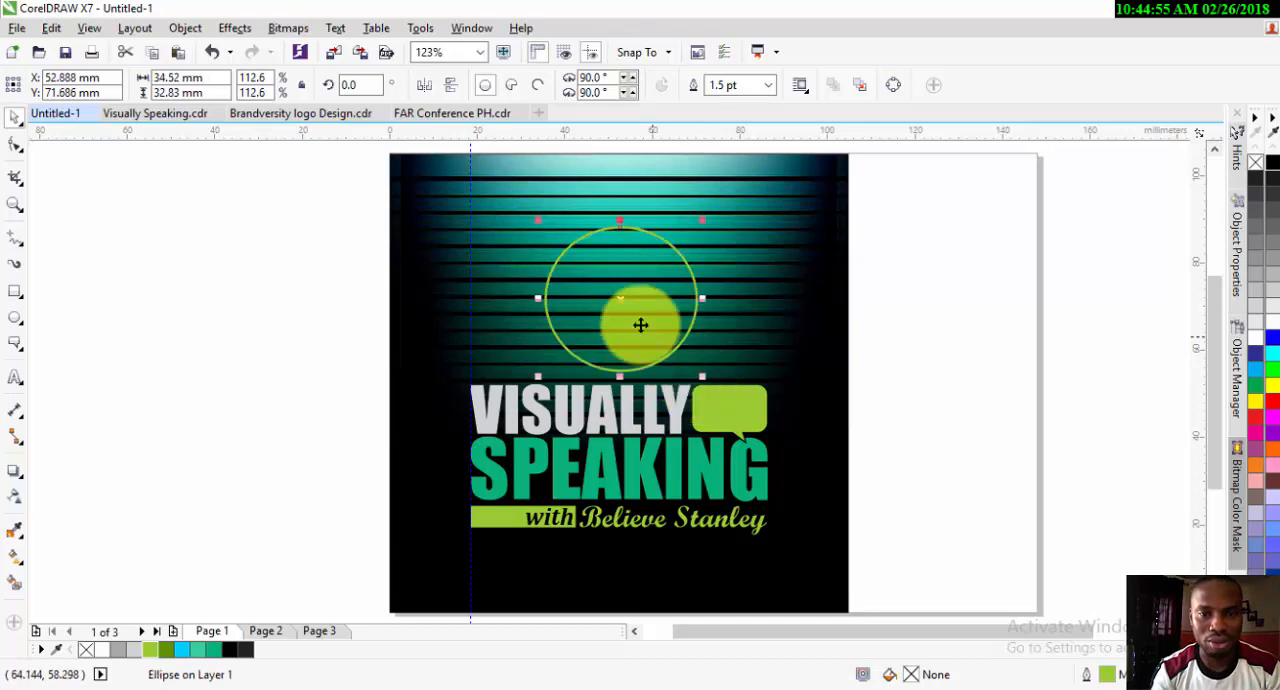
drag(607, 297, 602, 297)
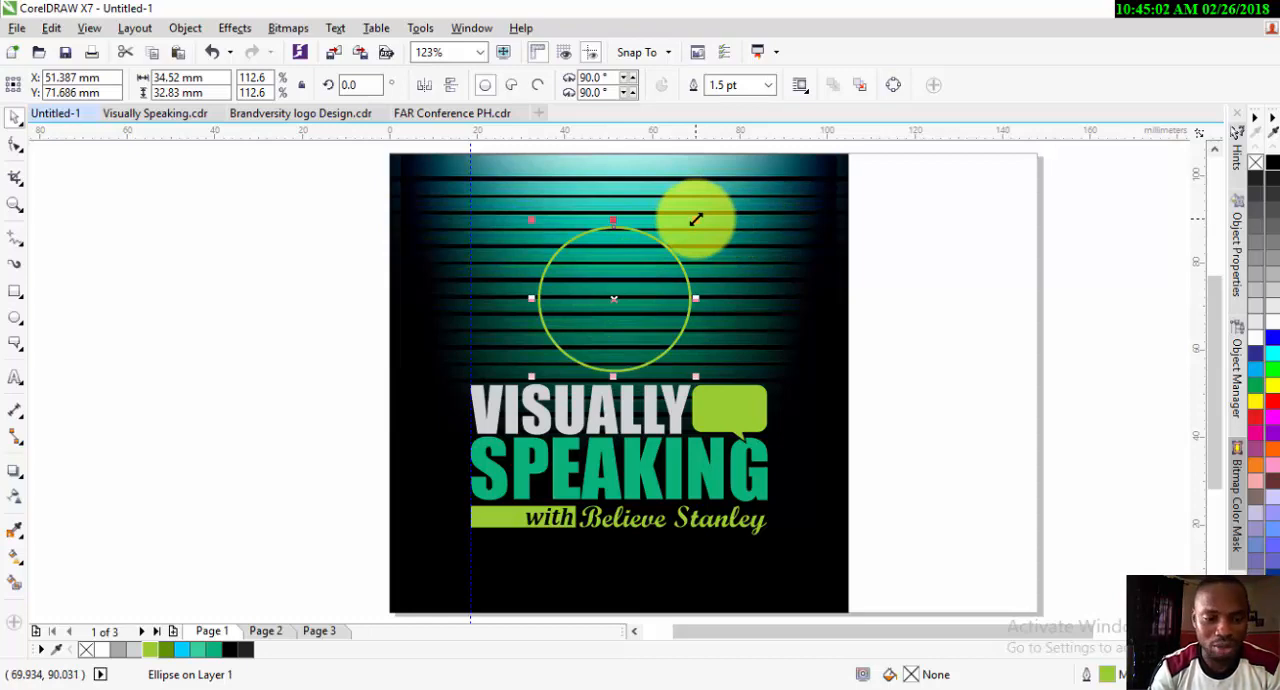
drag(696, 218, 684, 228)
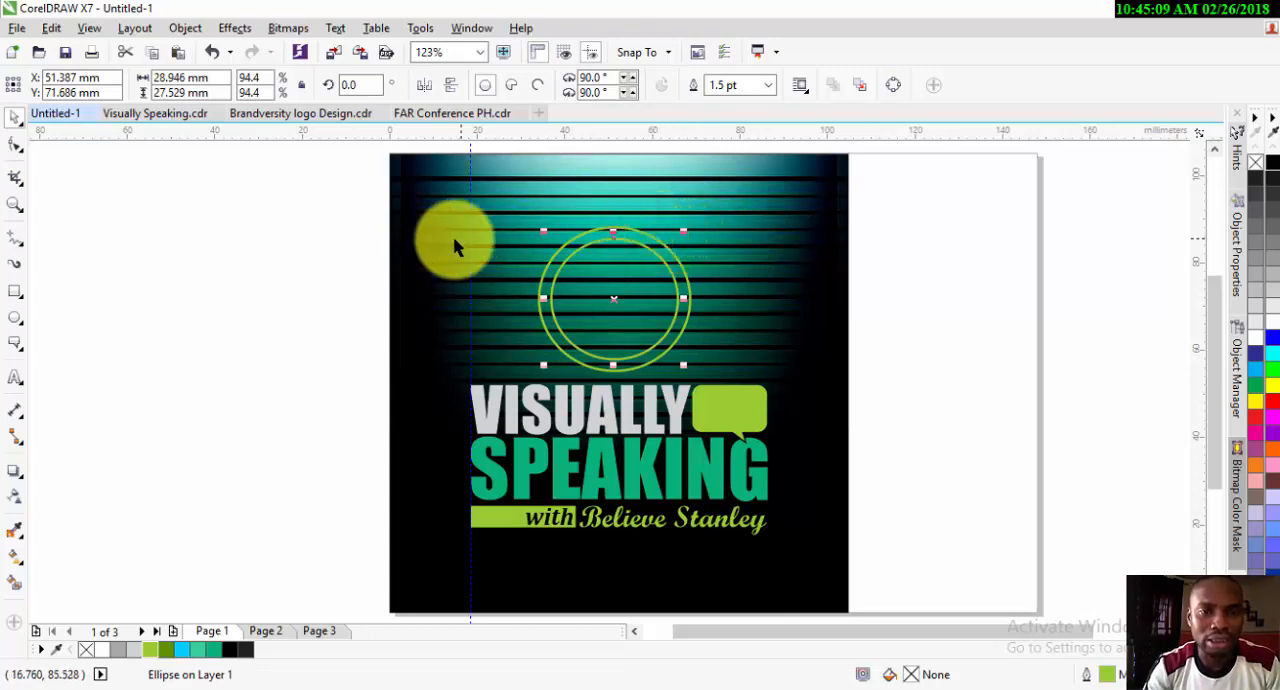
click(286, 240)
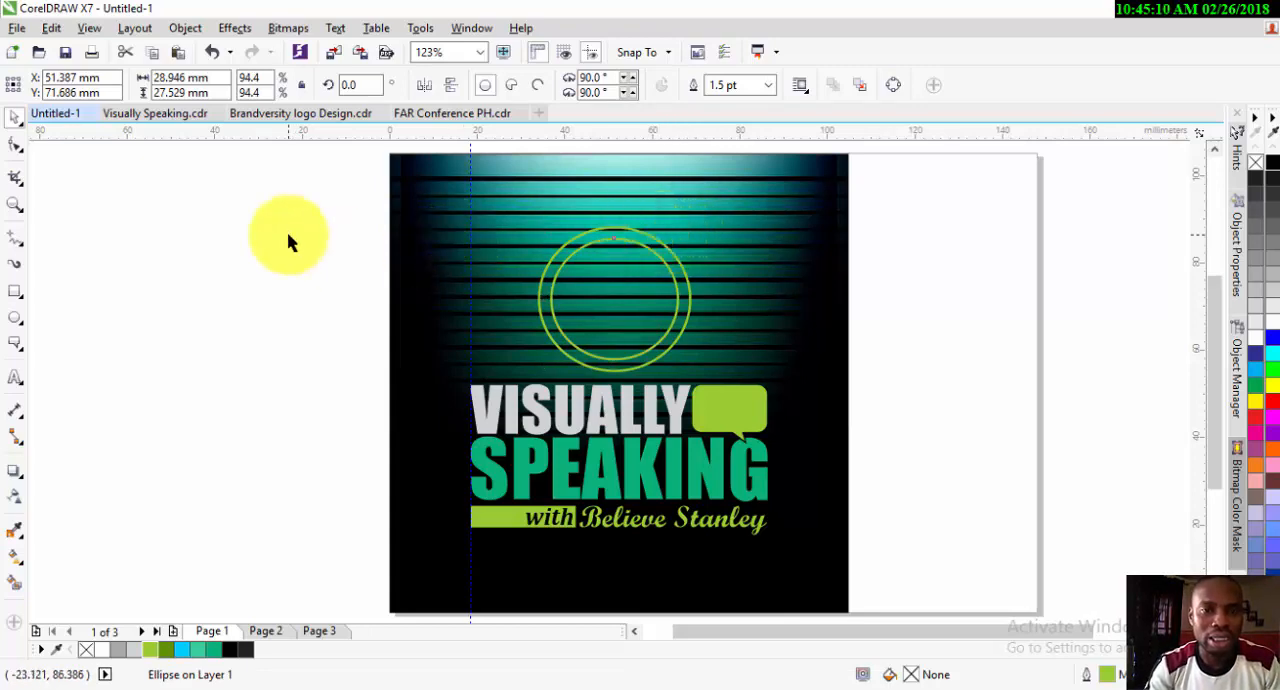
Step: Import the photo DSC_2454 from the Softcopies\Soft folder and place it beside the page at about 44.7 mm wide
right_click(234, 201)
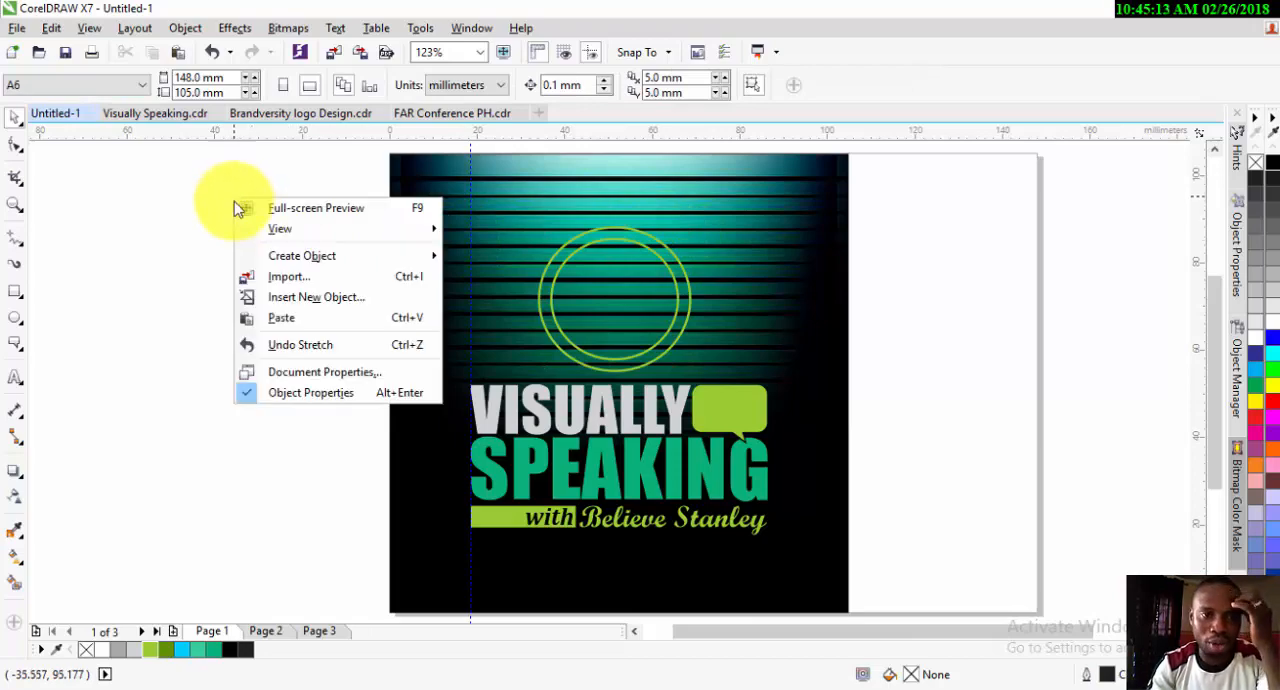
click(284, 277)
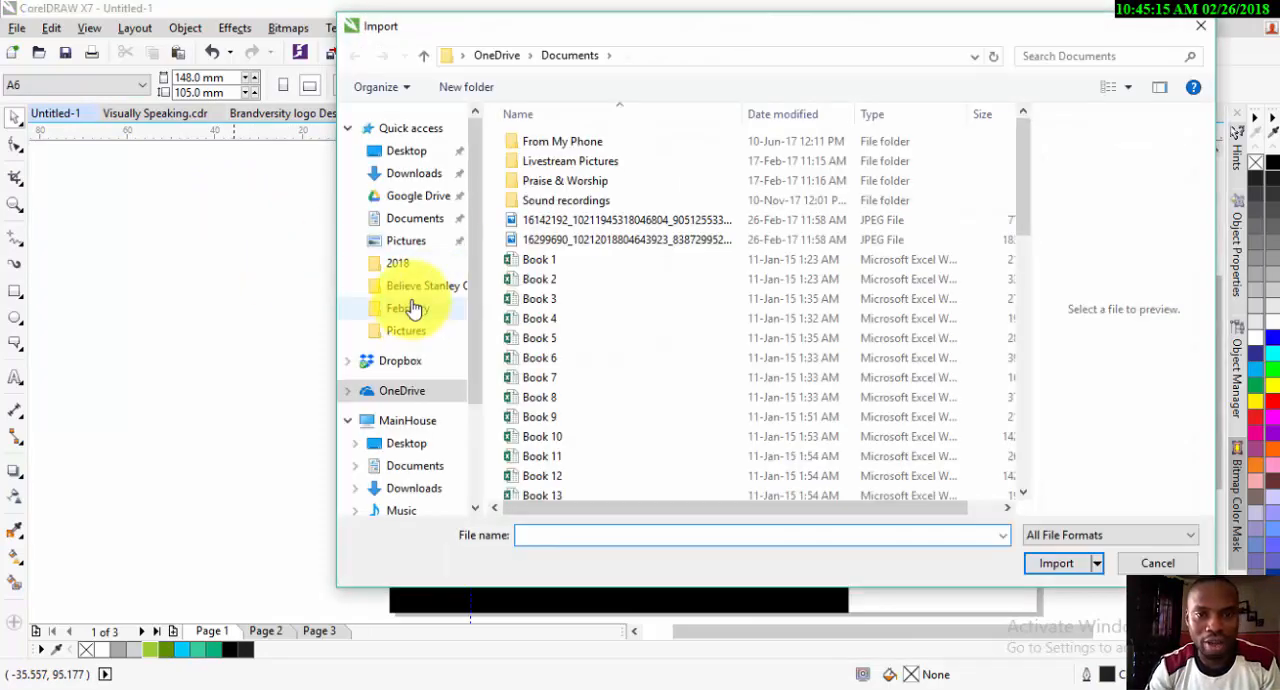
click(408, 290)
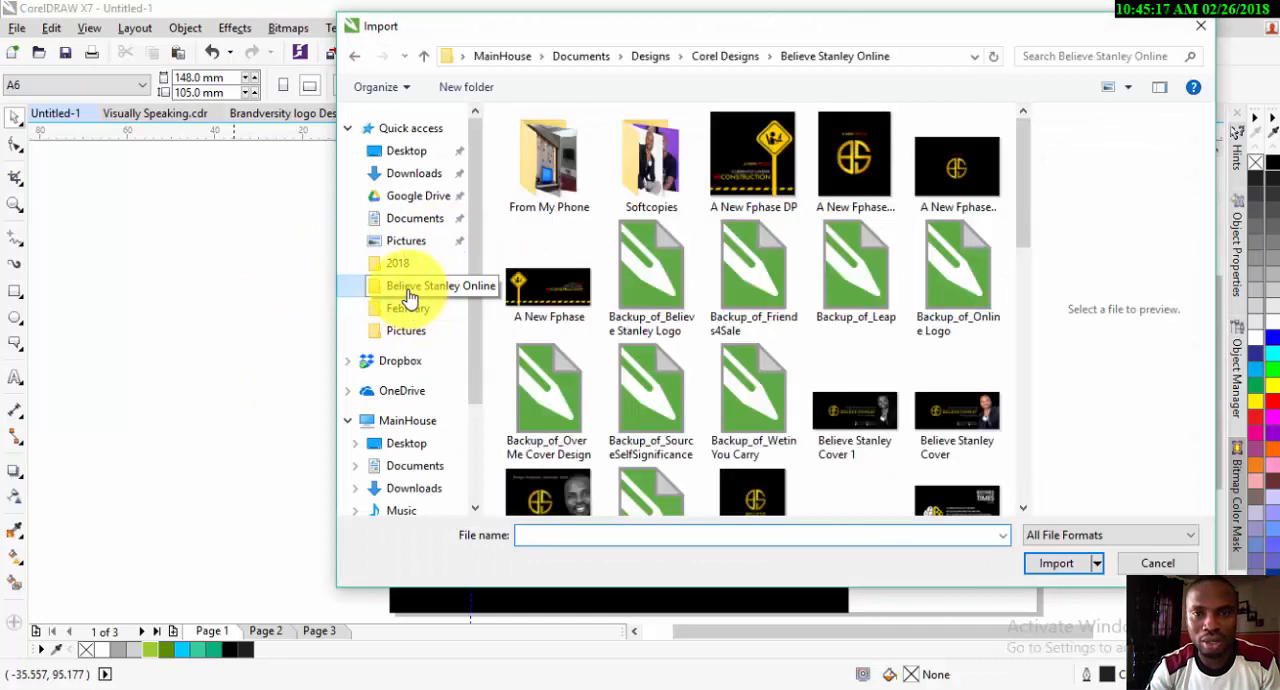
double_click(645, 158)
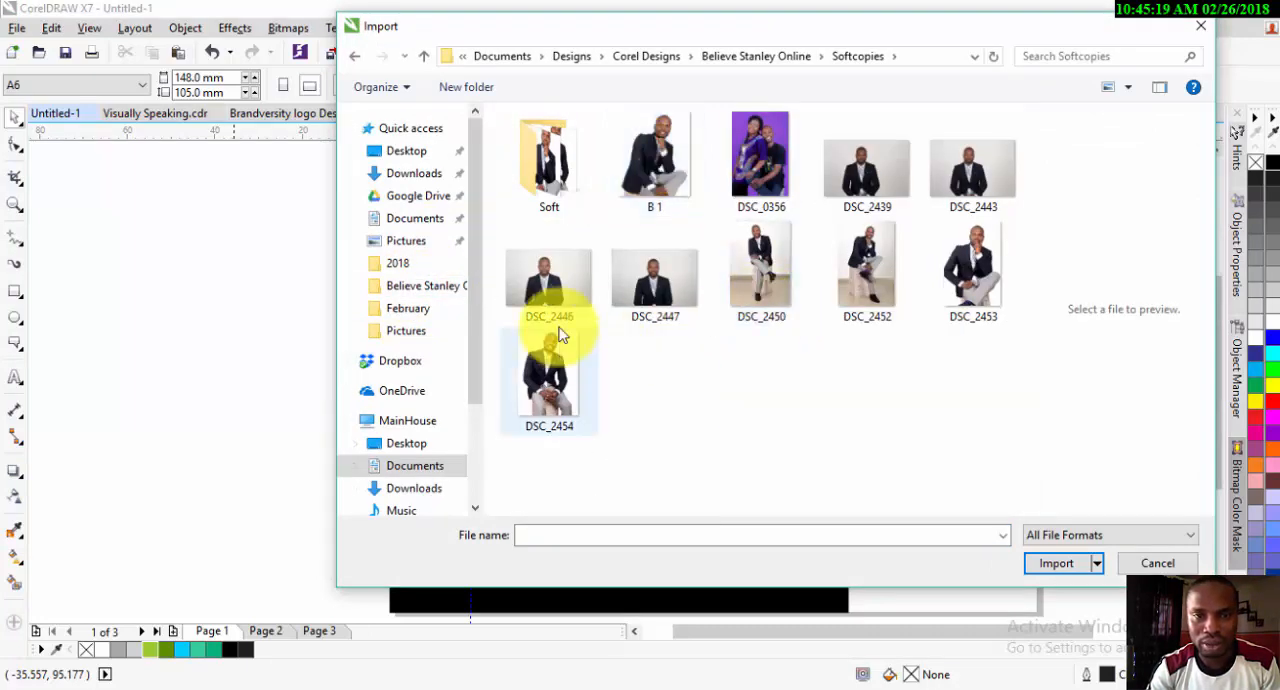
double_click(548, 170)
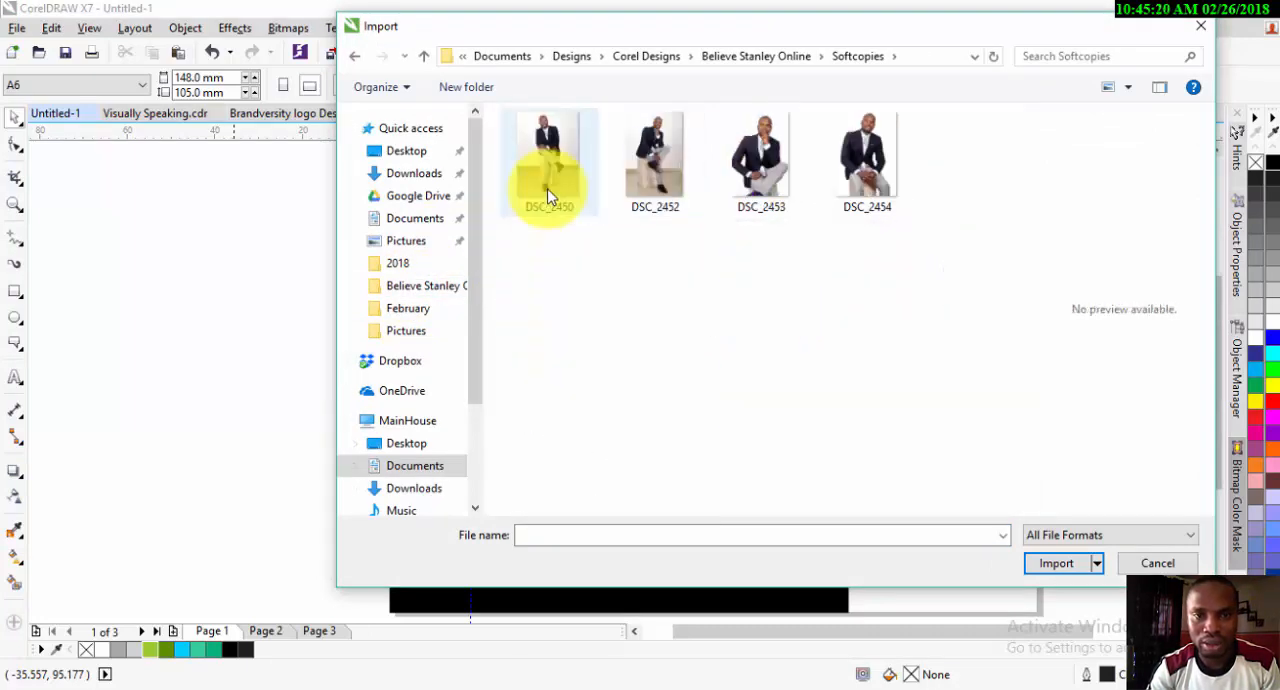
click(845, 150)
click(1065, 585)
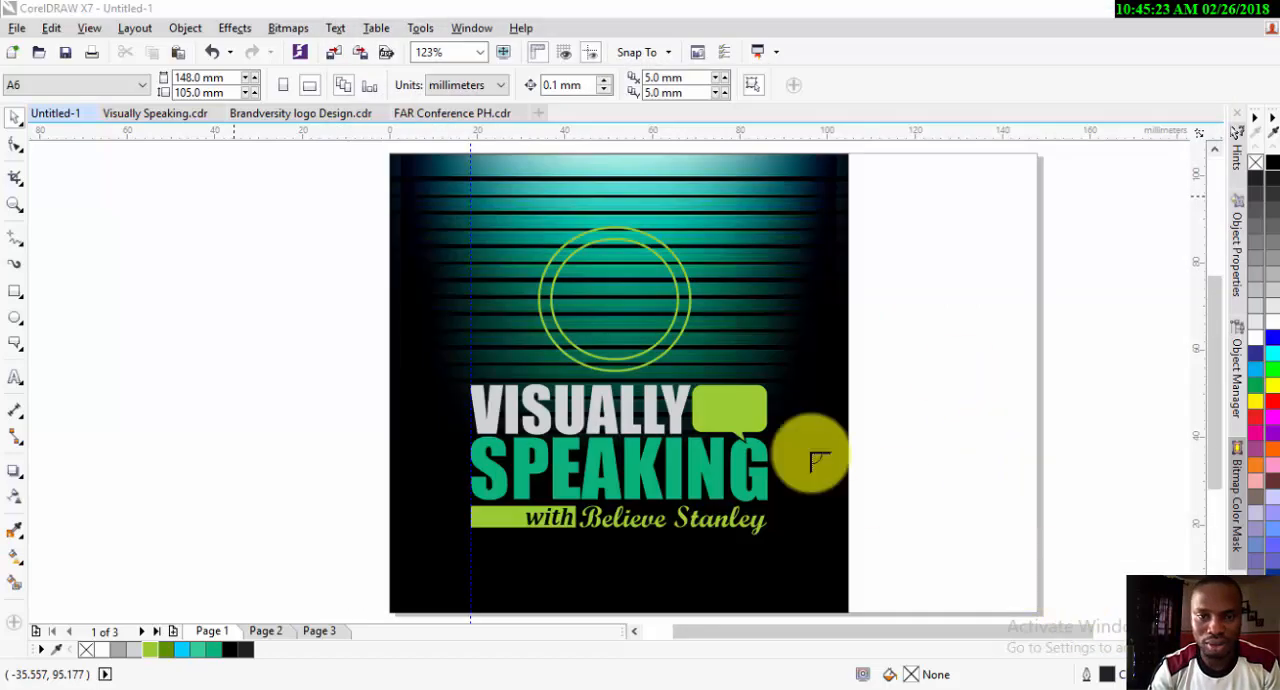
drag(154, 200, 480, 473)
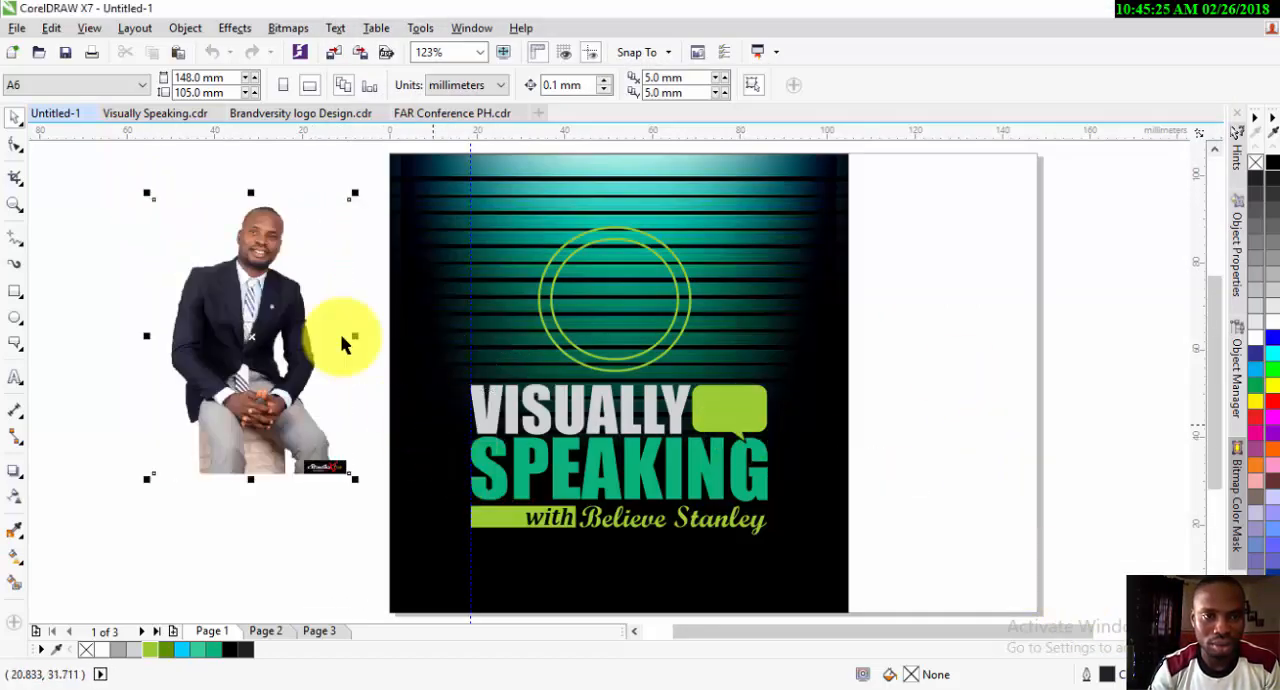
Step: PowerClip the photo inside the inner circle and shift it down so the face and upper chest fall within the circle
right_click(240, 281)
click(338, 172)
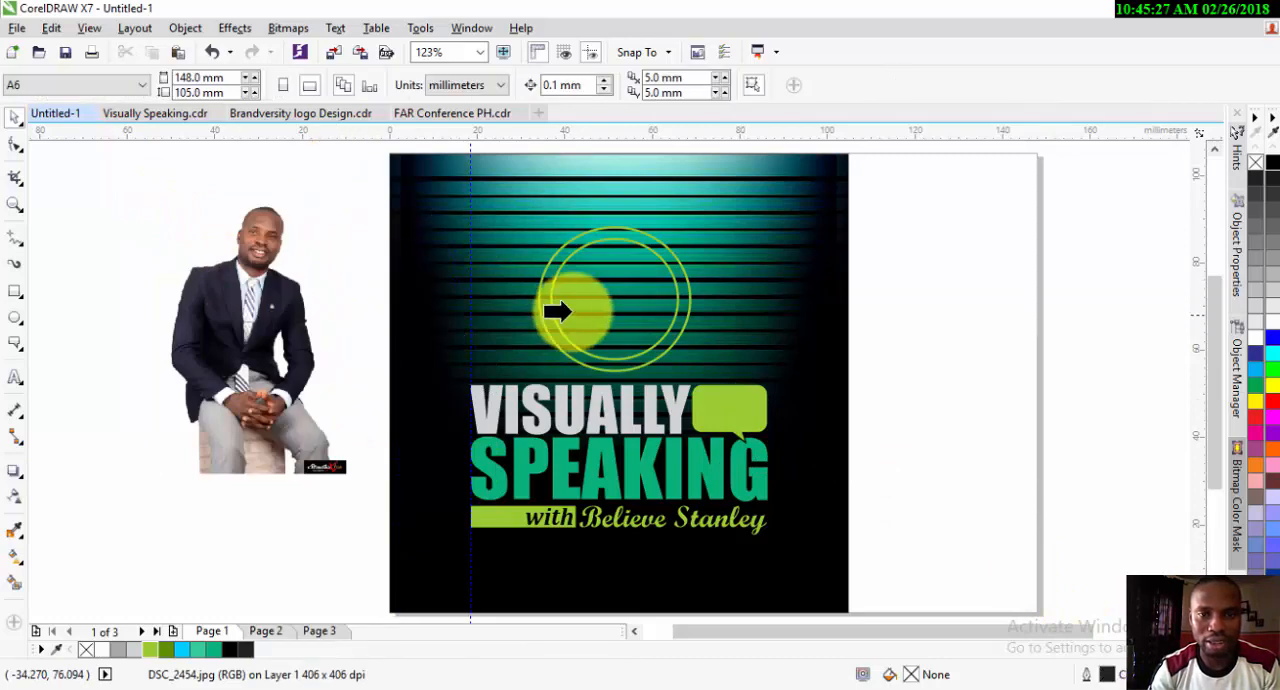
click(562, 309)
ctrl+click(573, 318)
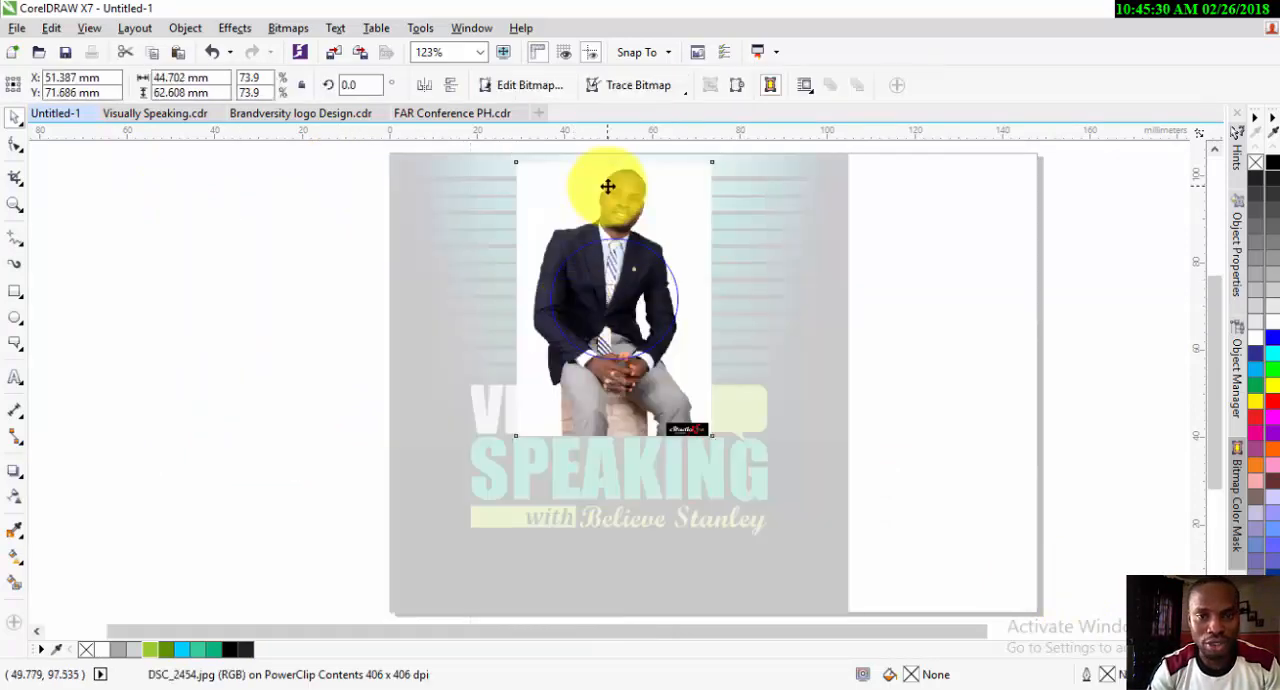
drag(614, 188, 606, 259)
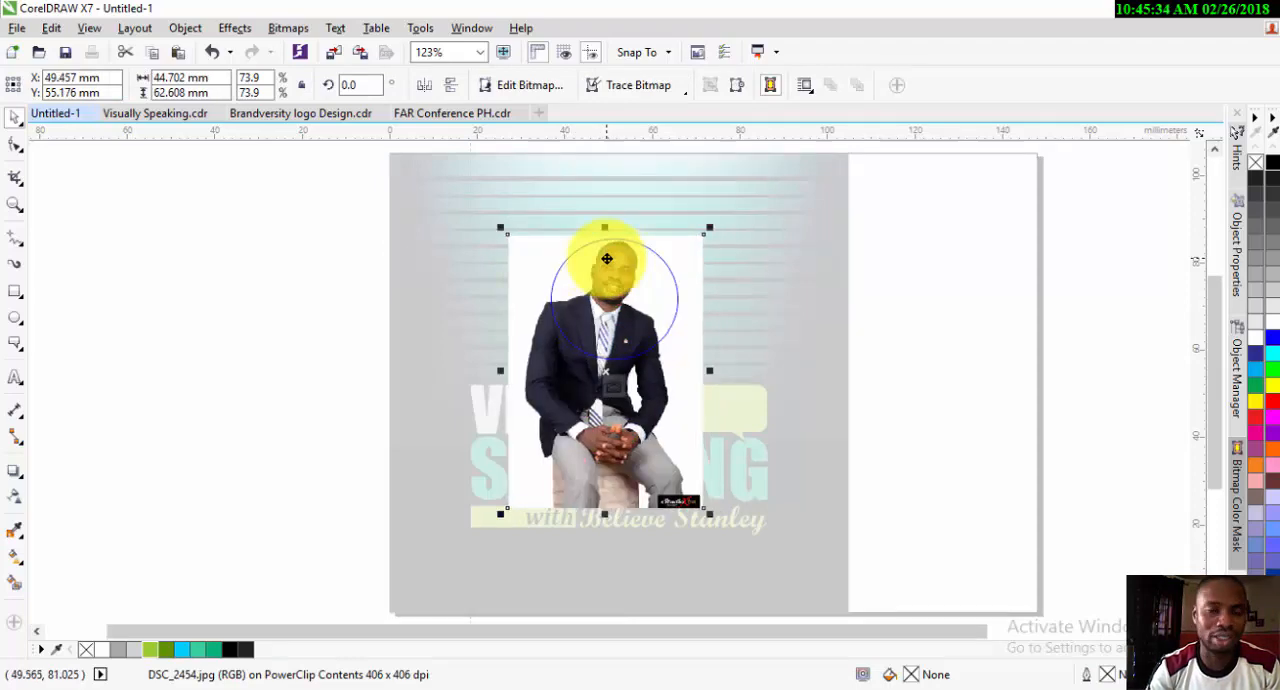
ctrl+click(328, 265)
ctrl+click(634, 285)
click(634, 292)
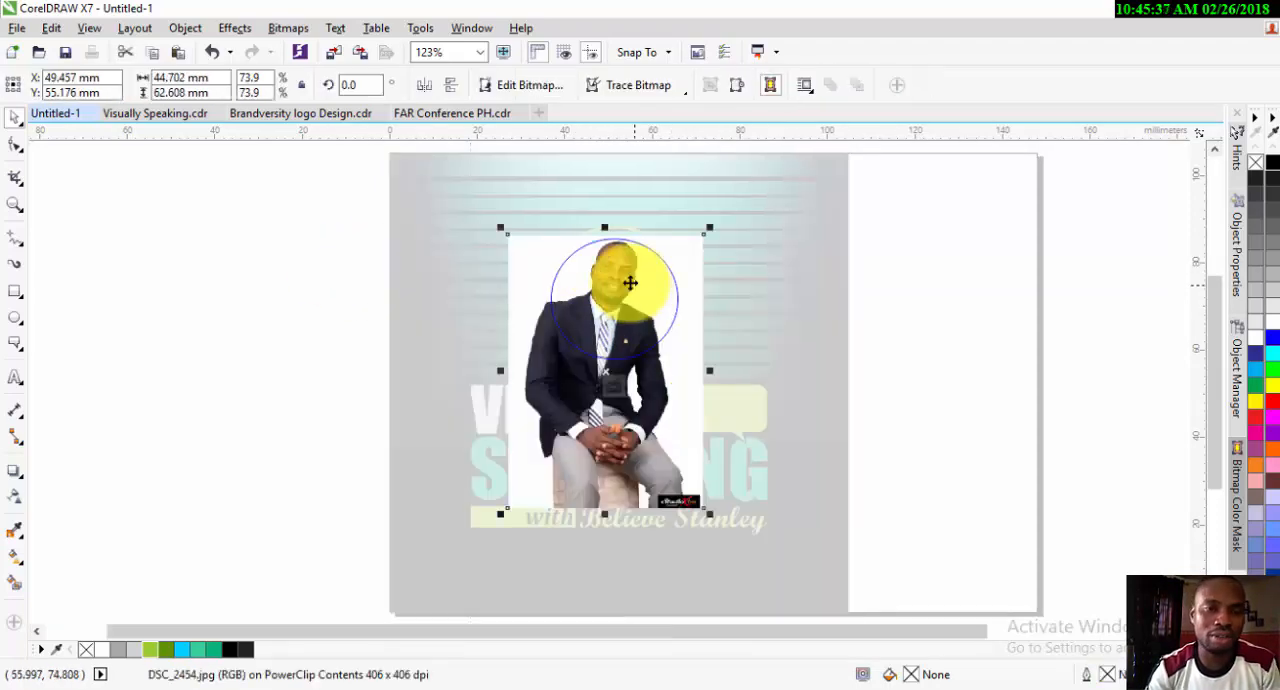
Step: Set the clipped photo's saturation to -37, temperature to 4,304 and brightness to -21 in the Image Adjustment Lab, and finish editing the PowerClip
key(z)
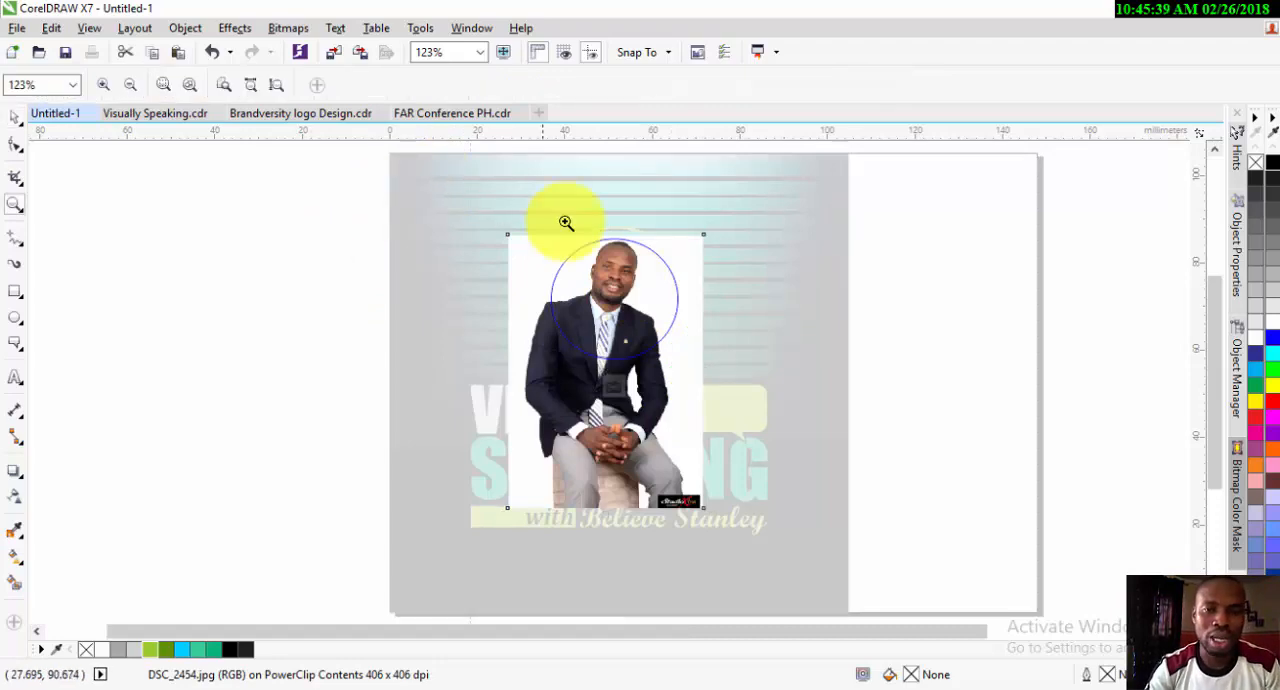
drag(491, 223, 786, 414)
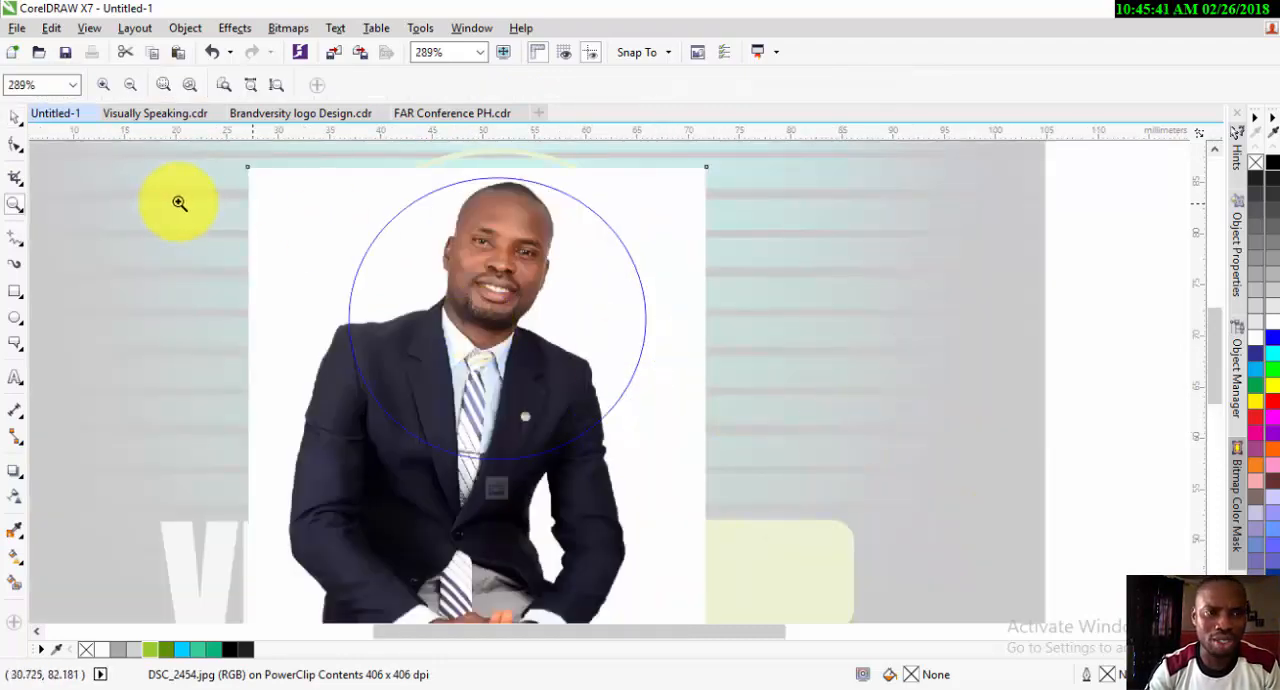
click(15, 119)
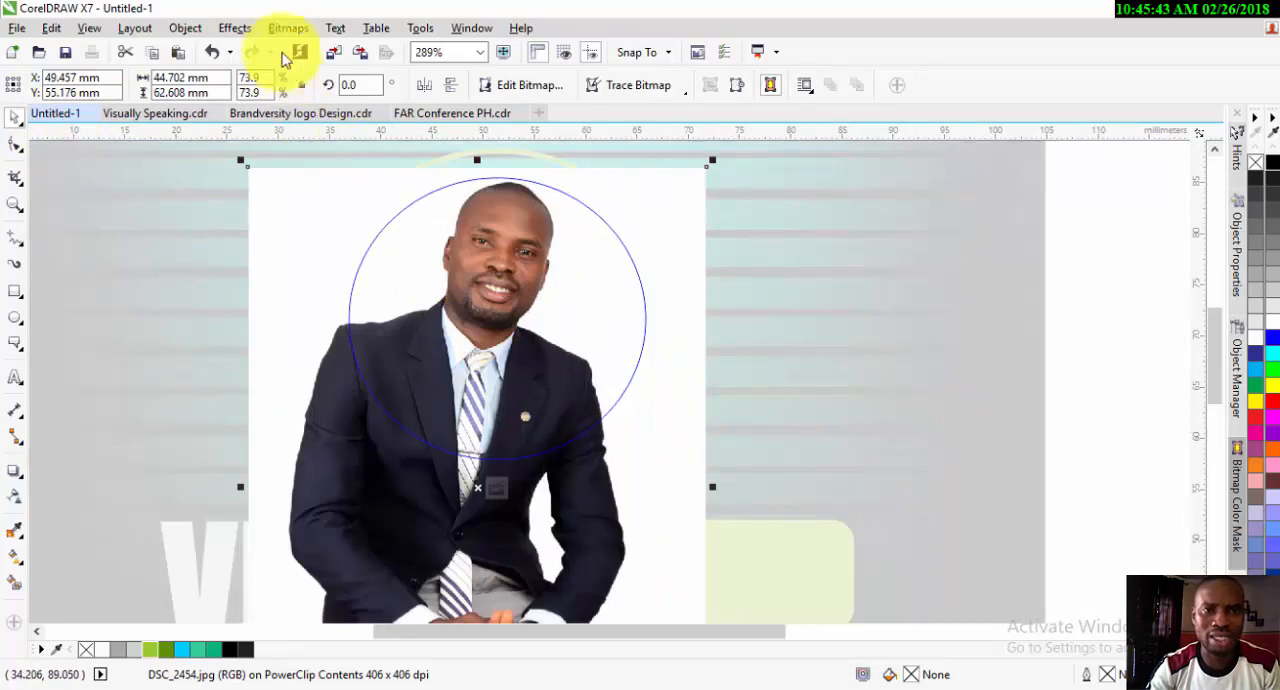
click(282, 34)
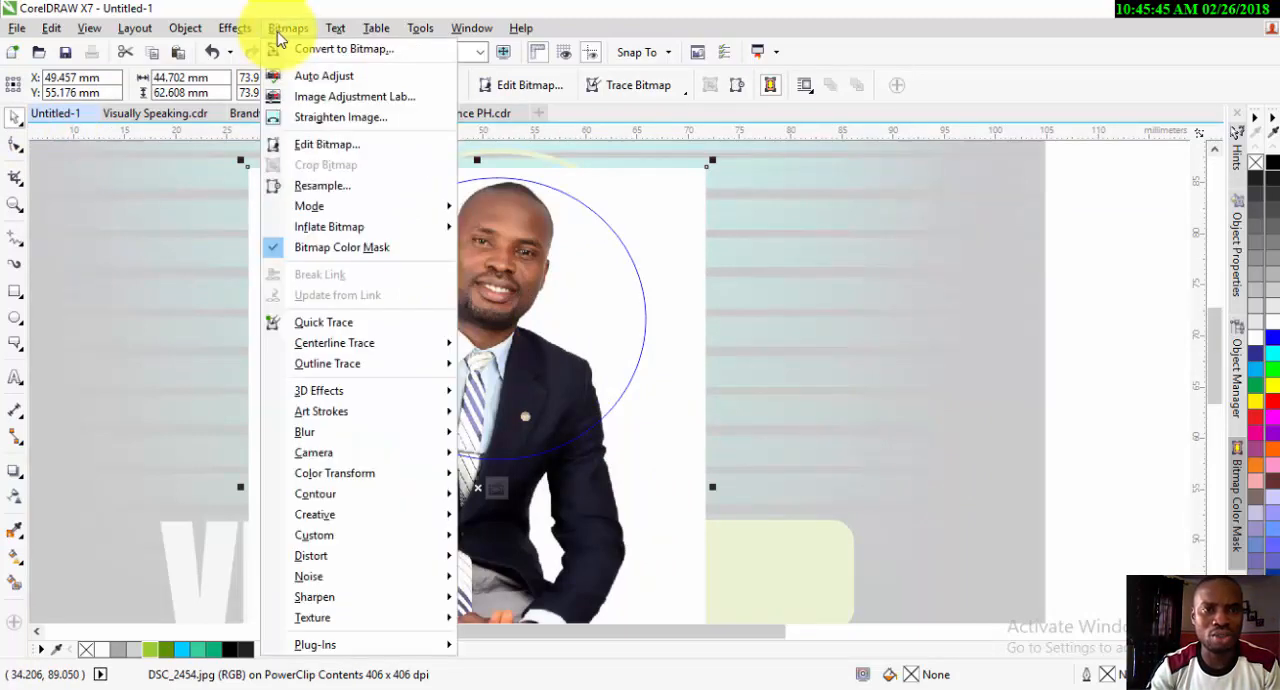
click(320, 104)
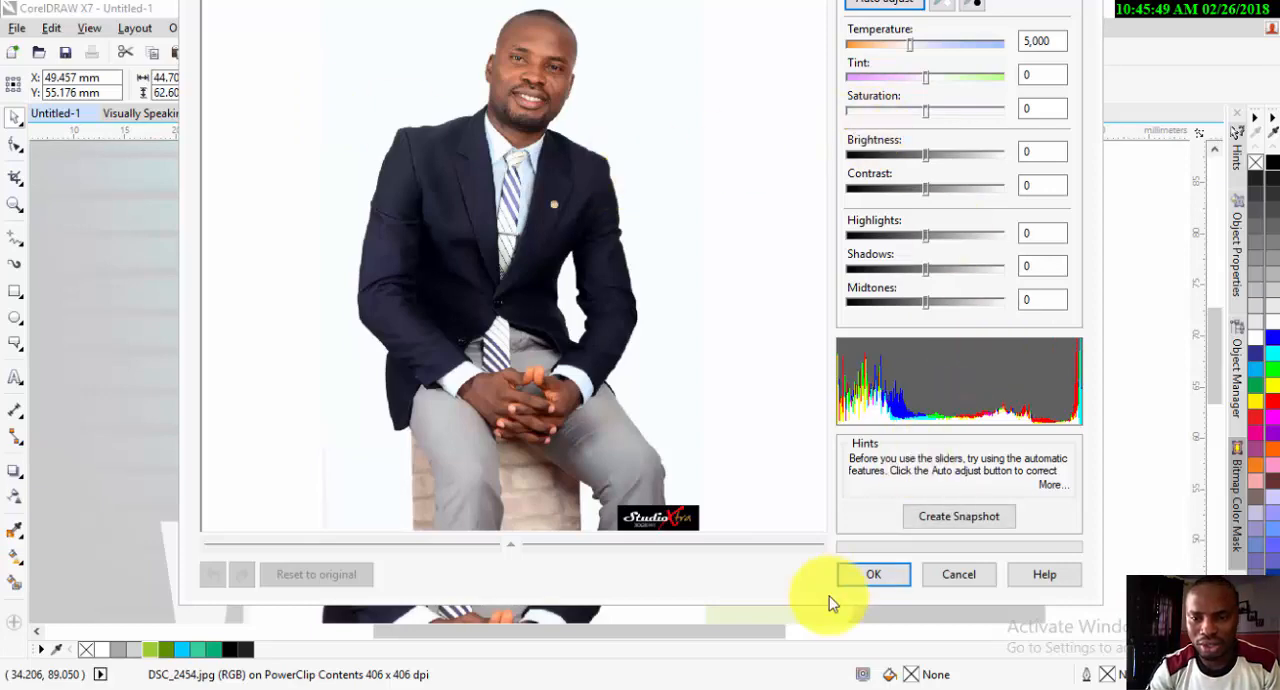
double_click(794, 604)
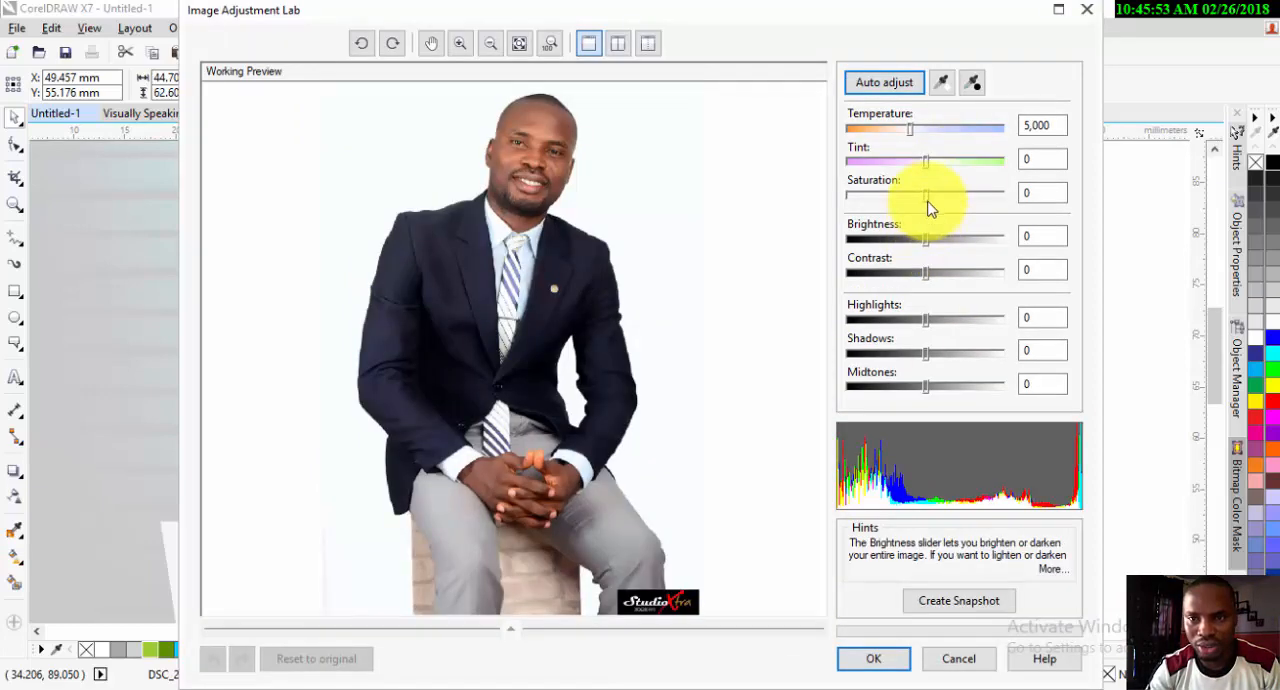
drag(927, 198, 902, 198)
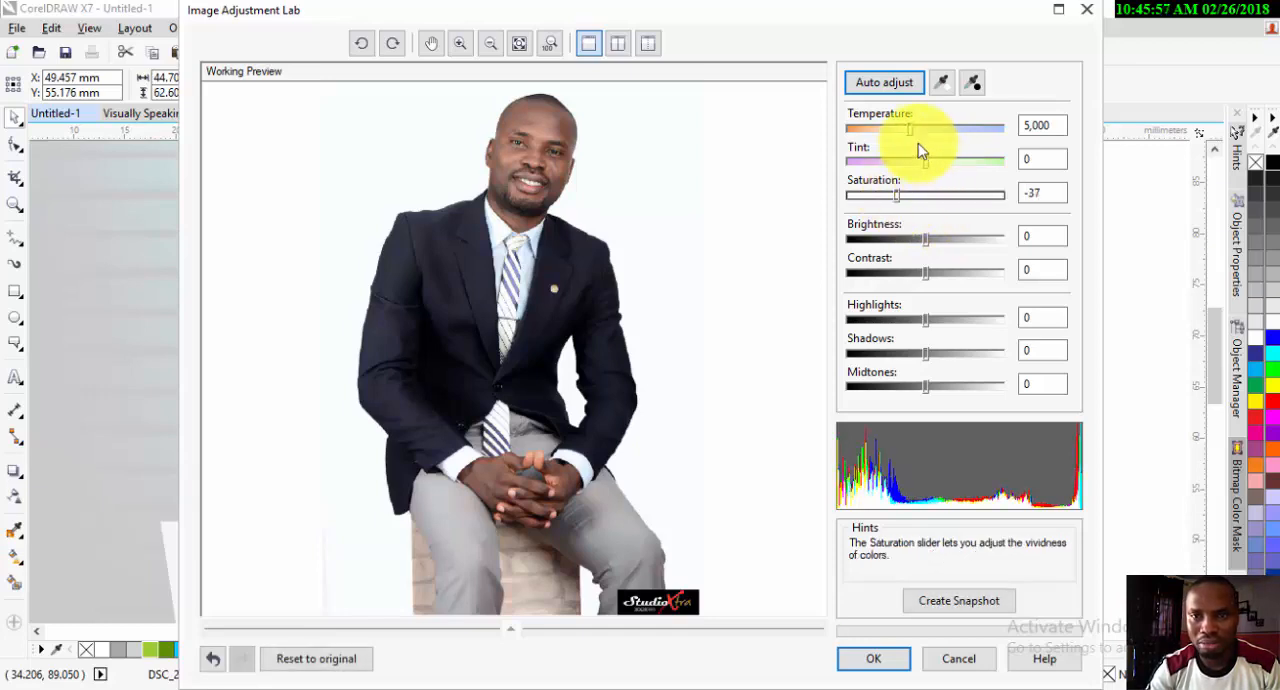
drag(912, 135, 910, 135)
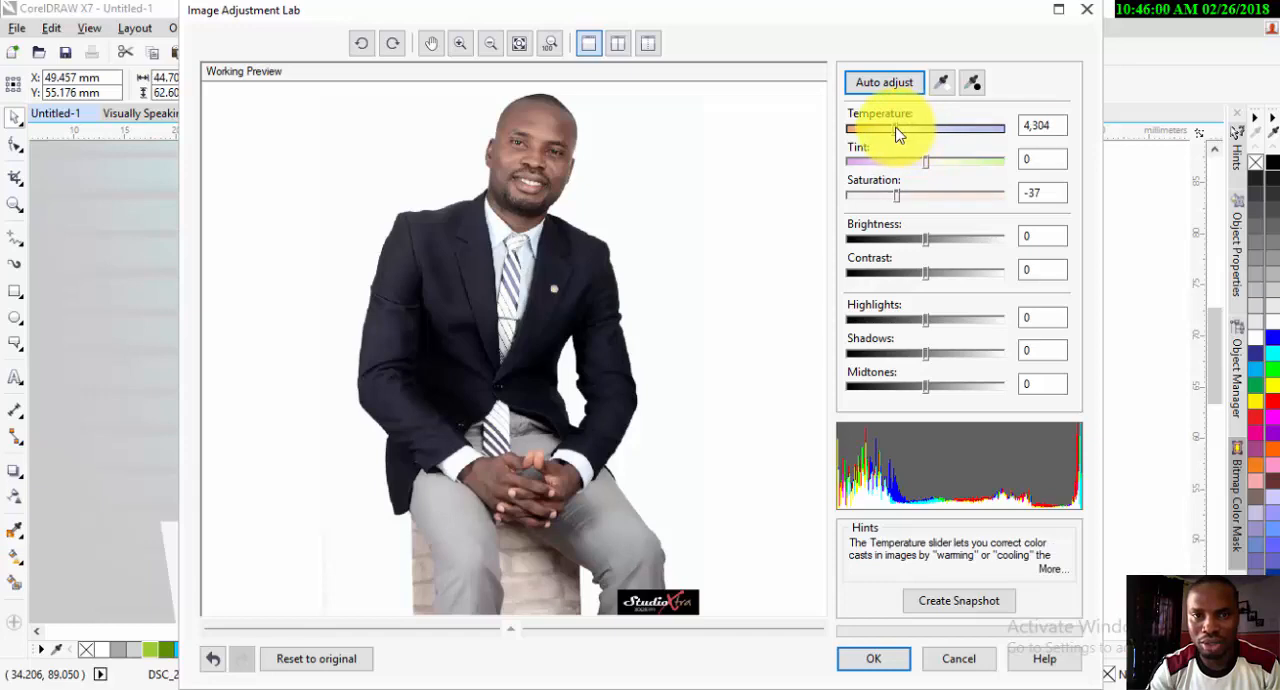
drag(926, 241, 914, 244)
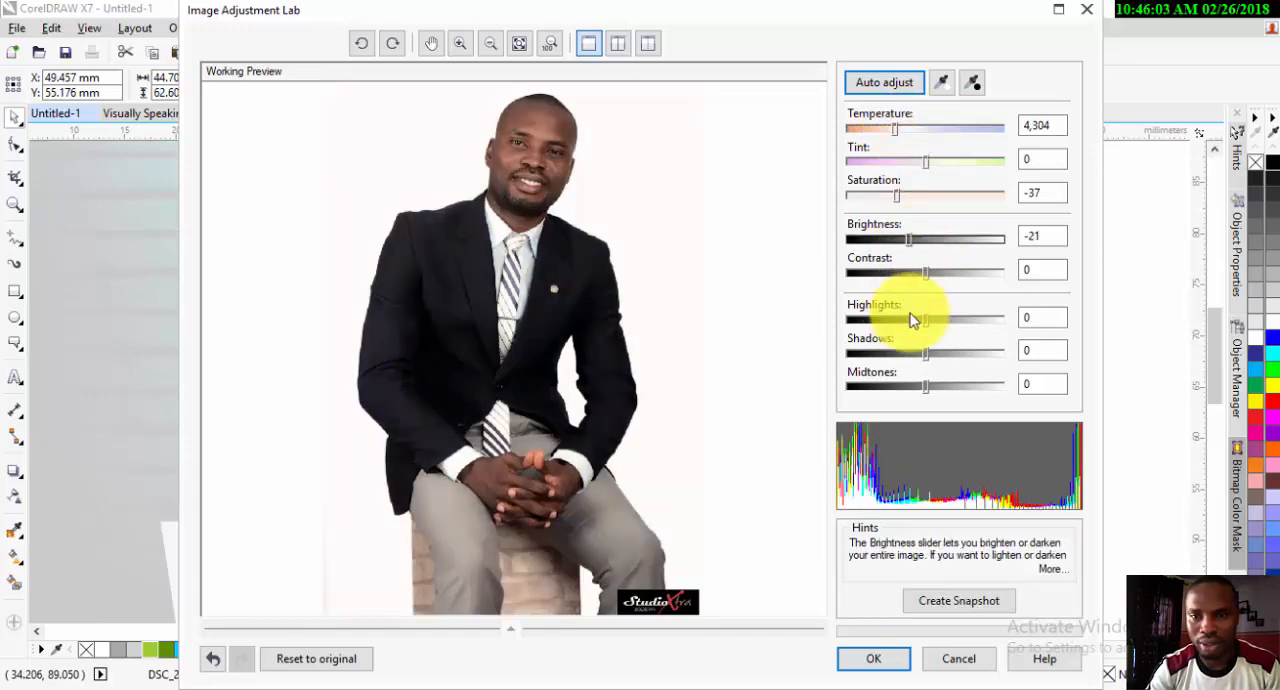
click(865, 658)
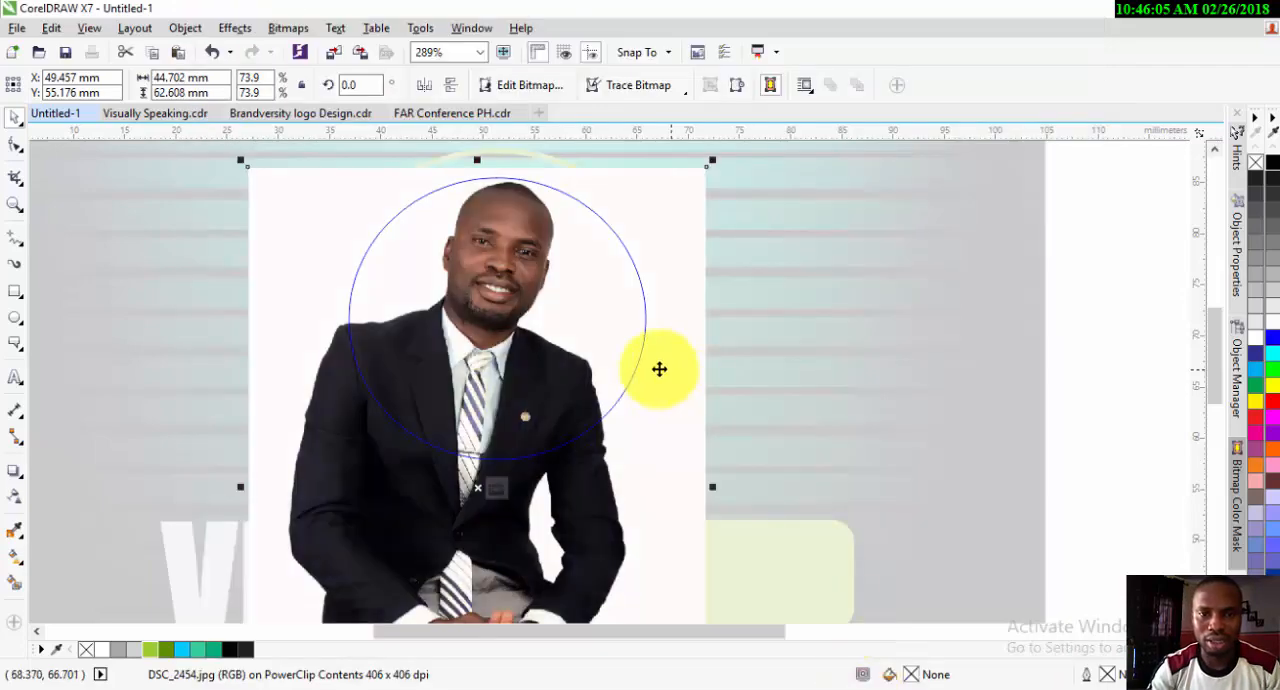
ctrl+click(1089, 339)
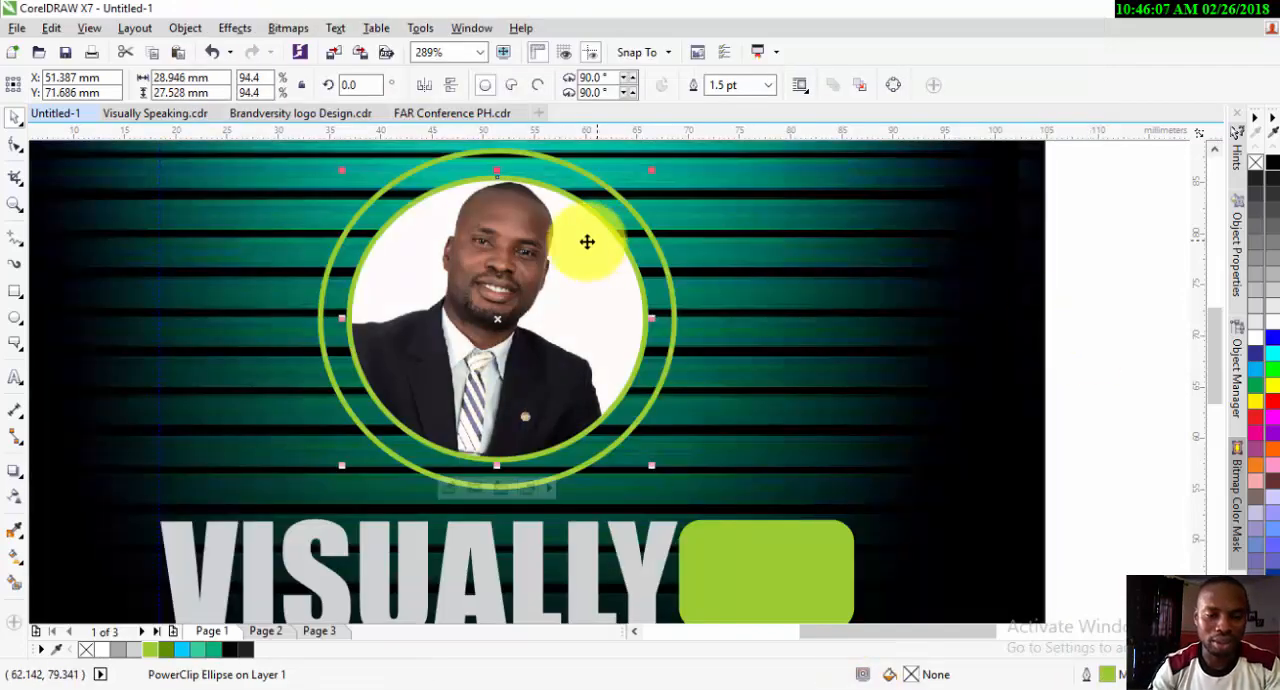
Step: Shrink the outer ring around its centre to about 32.8 mm wide and remove the photo circle's outline
key(F4)
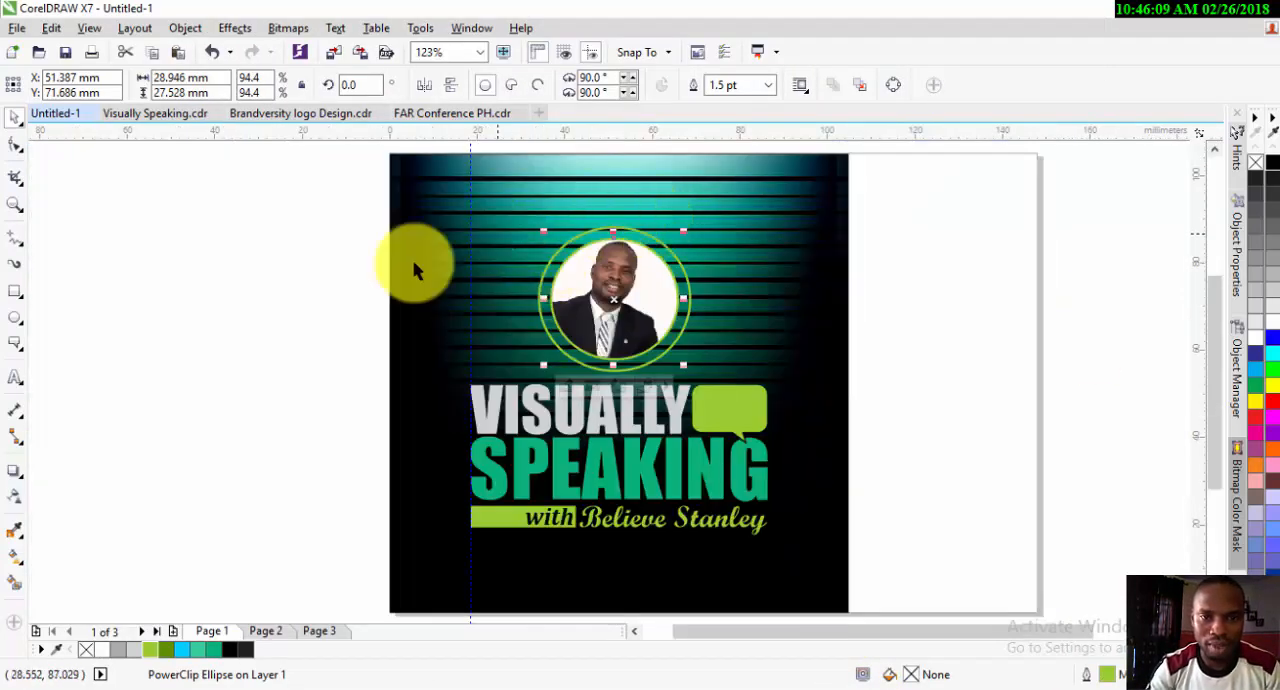
key(Escape)
drag(665, 225, 691, 221)
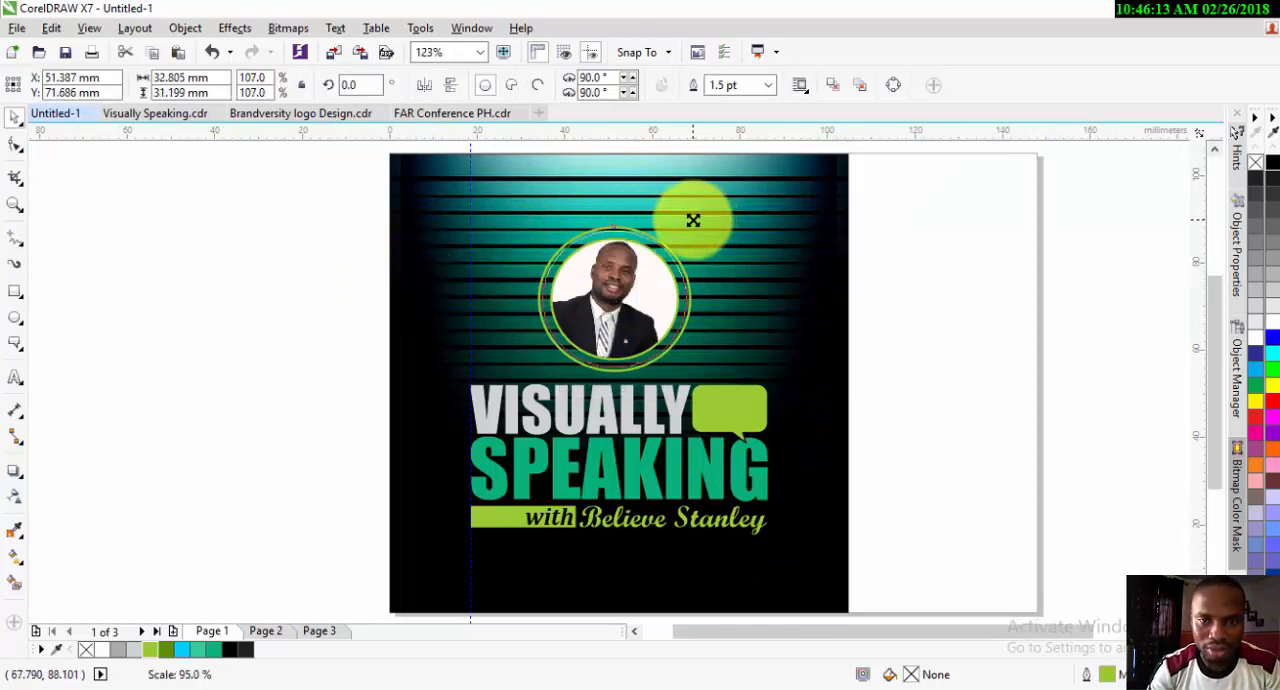
click(612, 293)
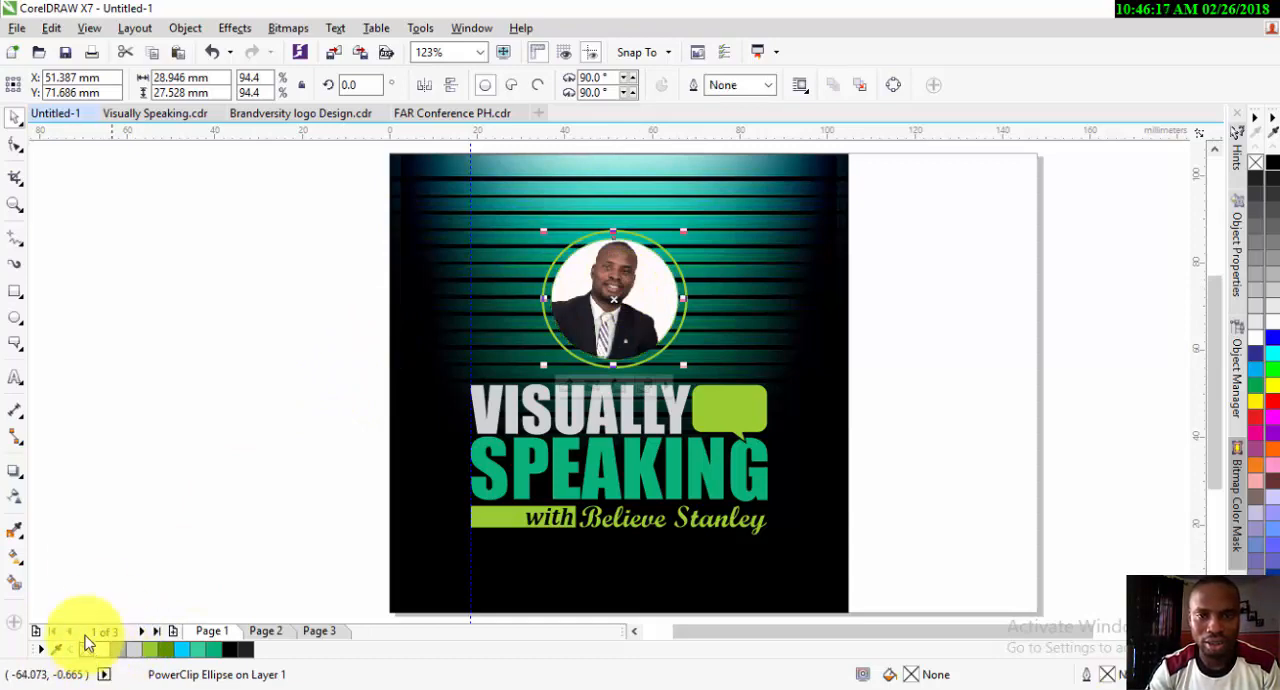
Step: Add two-line artistic text reading "26th Feb. '18" and "6:00pm Promp" on the empty area beside the page
click(229, 323)
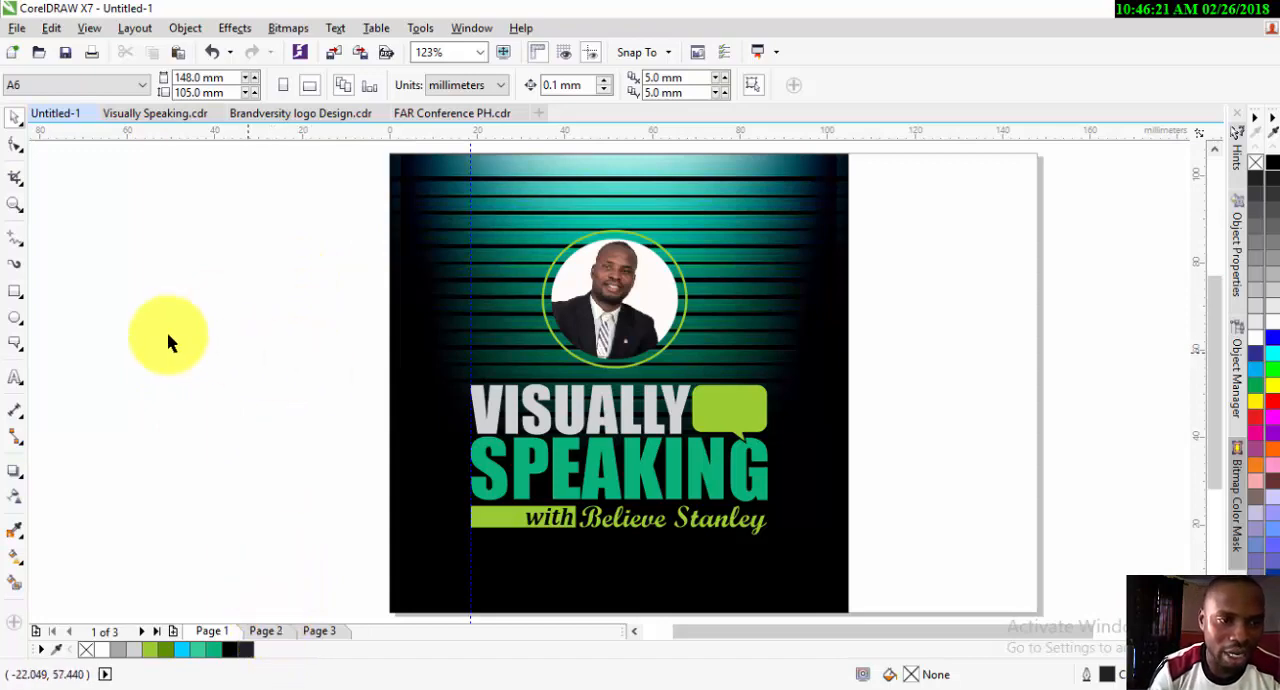
click(15, 378)
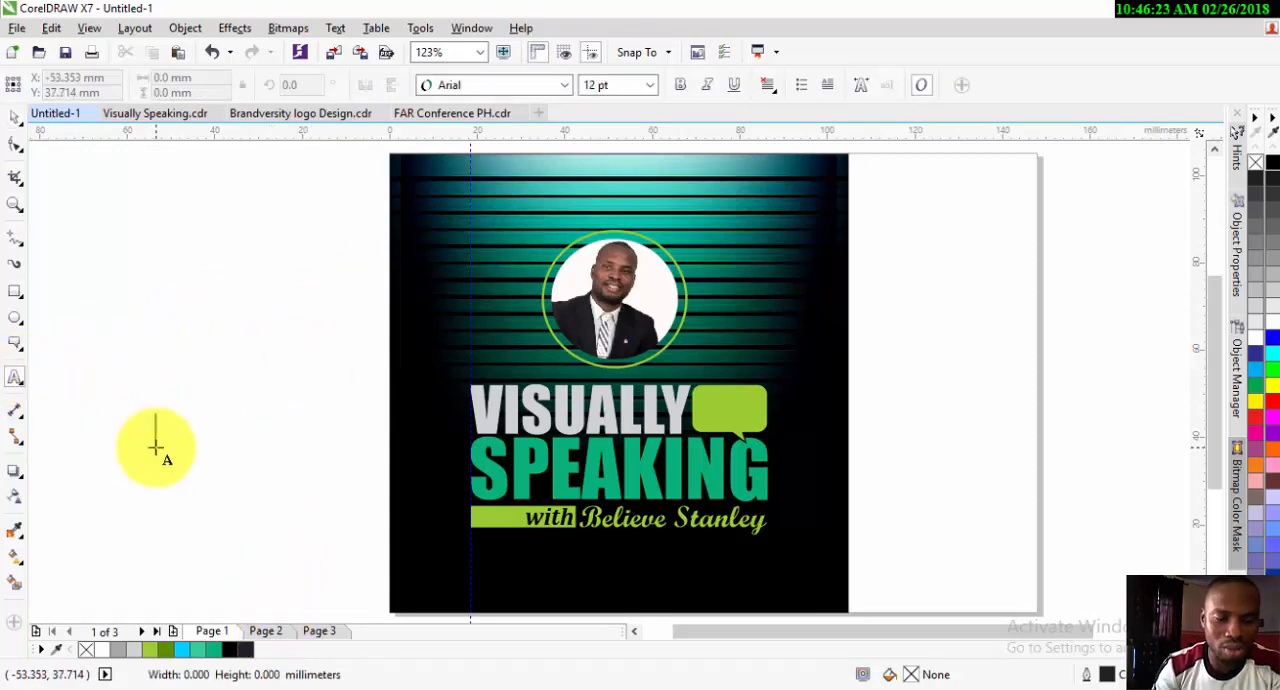
click(157, 443)
text(2)
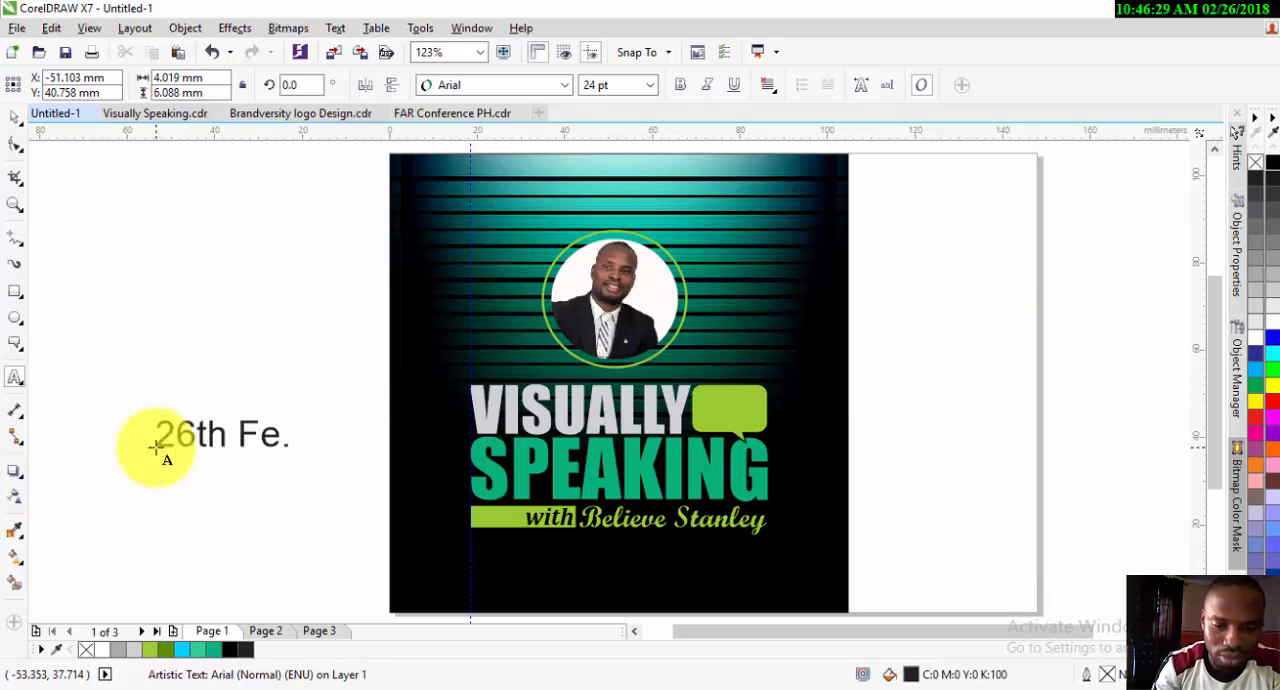
text(6th Feb.)
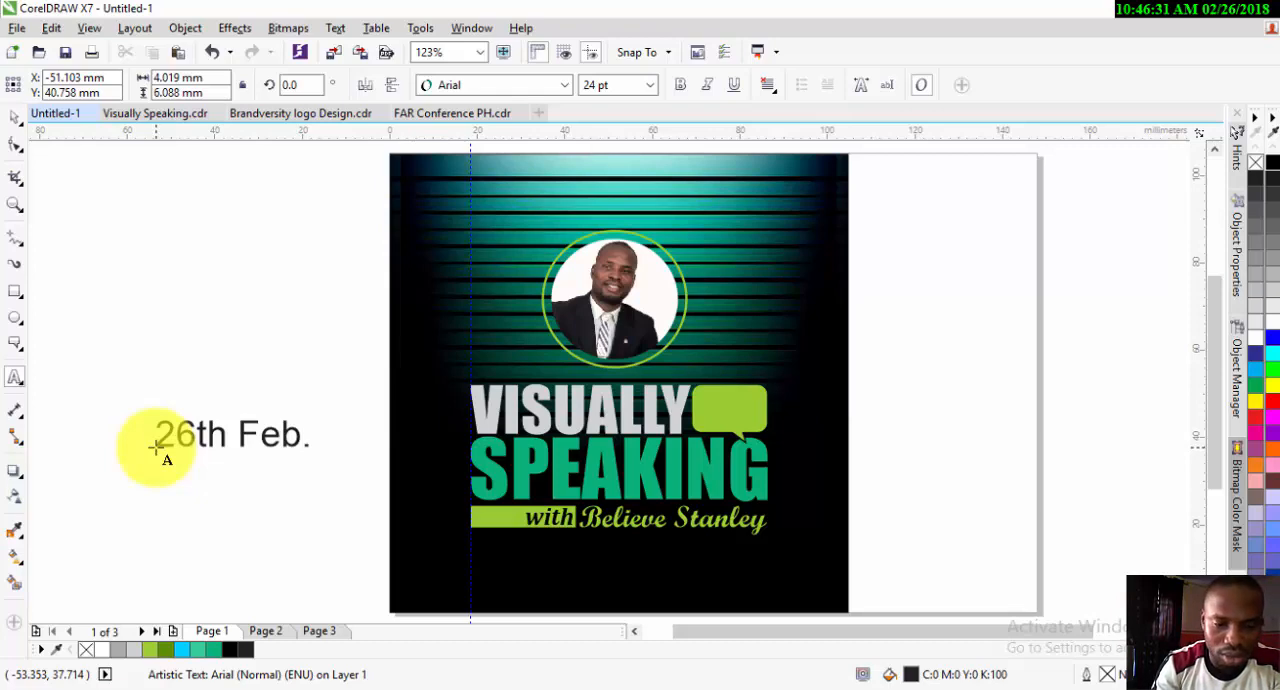
text( '1)
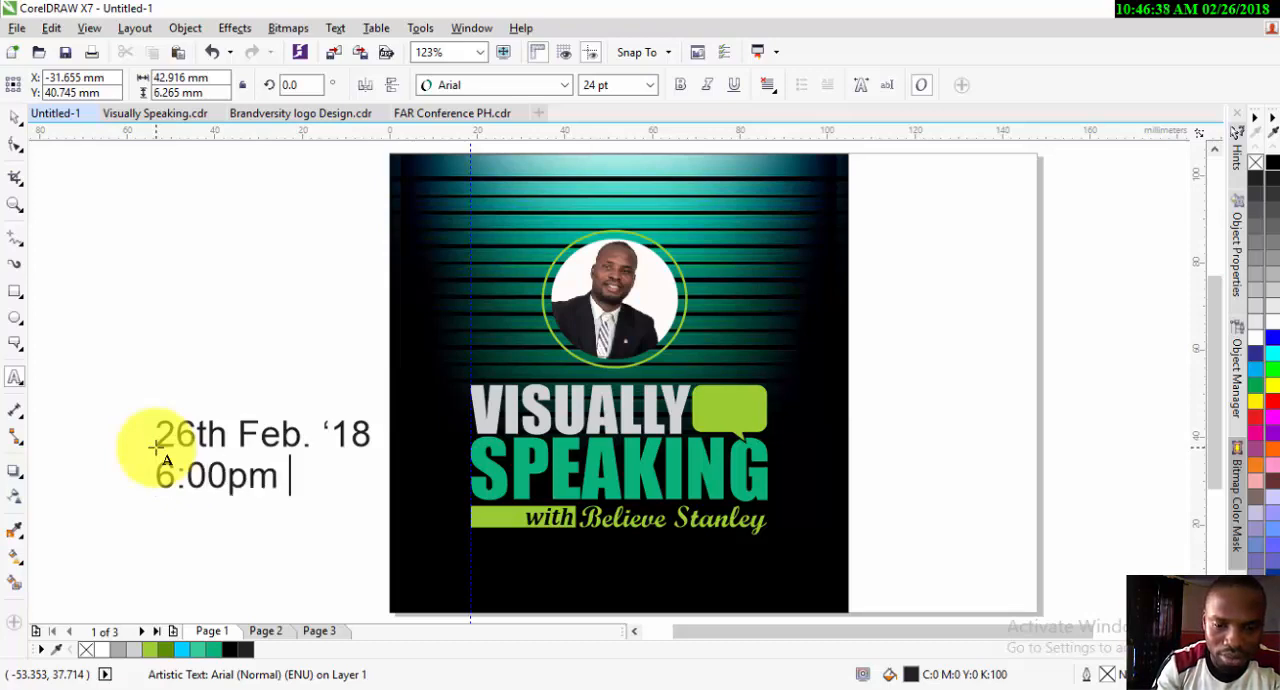
text(p)
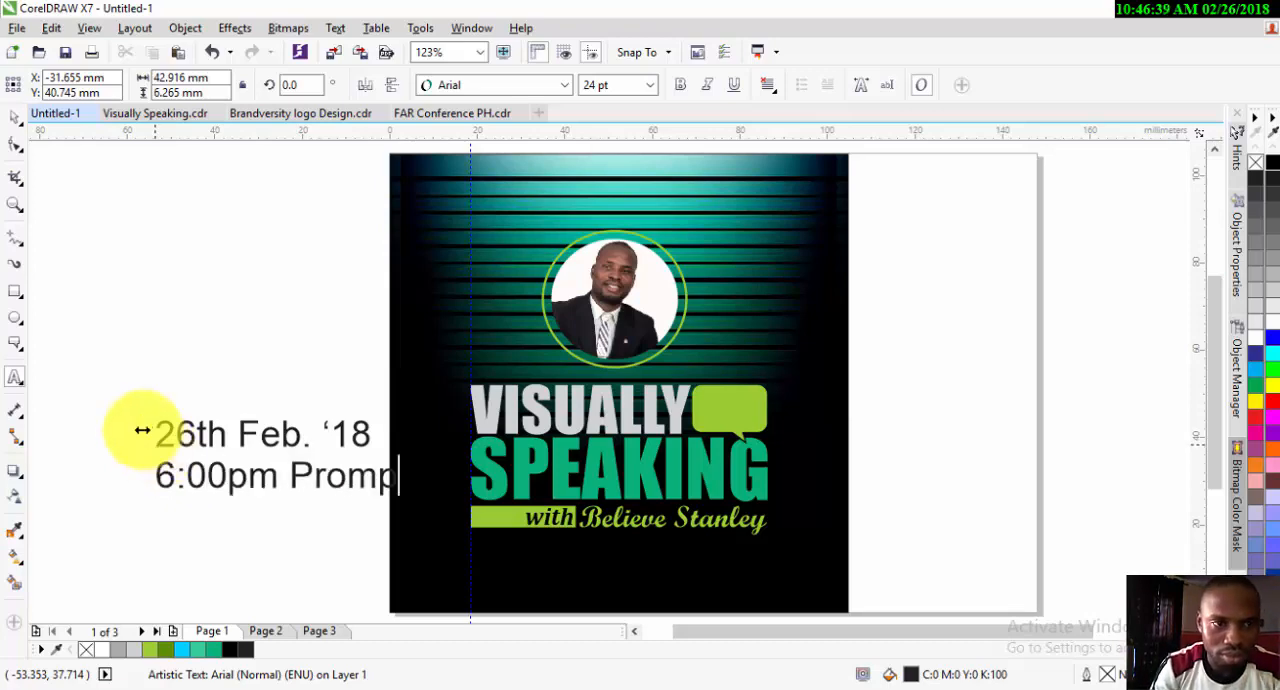
click(15, 118)
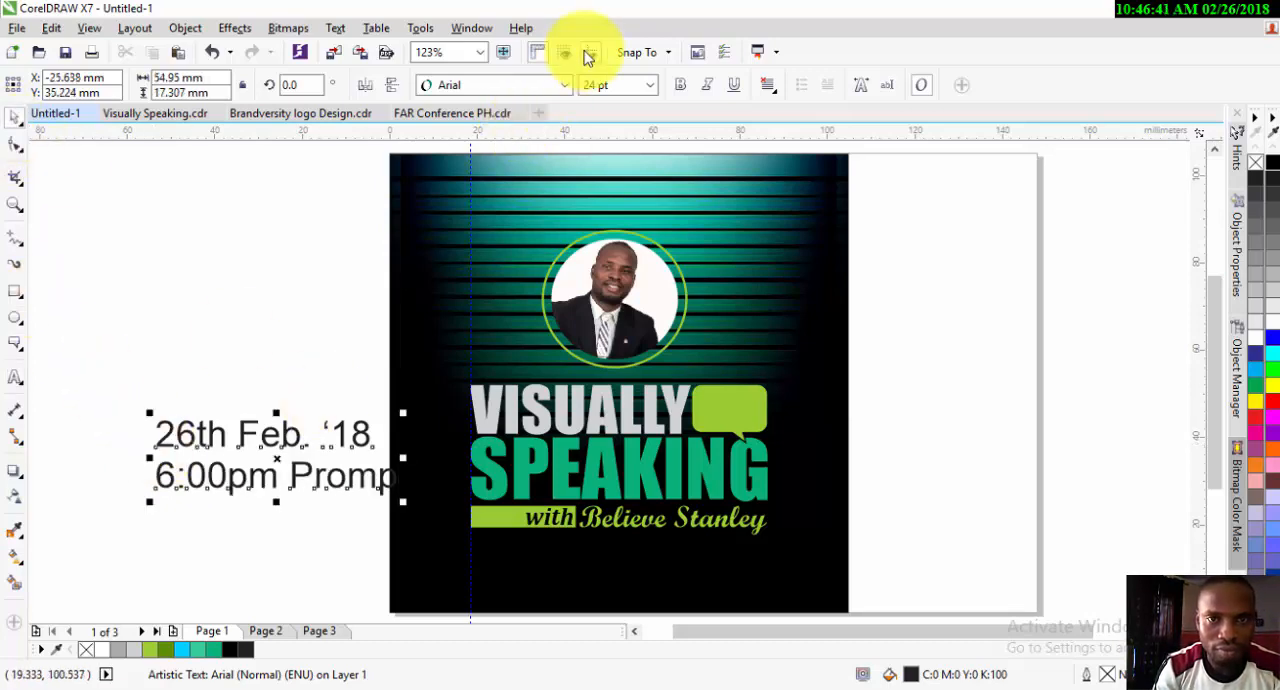
Step: Set the date text in Cambria, shrink it to about 13.3 pt and tighten its line spacing
click(565, 86)
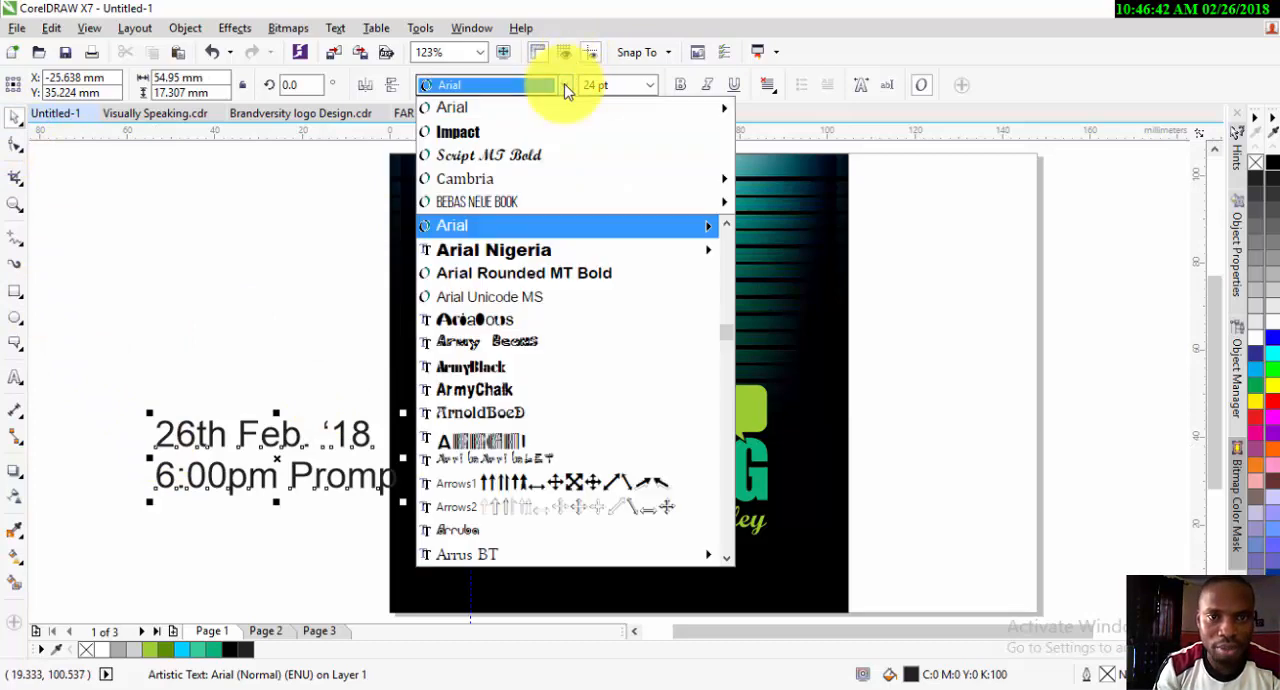
click(507, 178)
drag(400, 507, 293, 468)
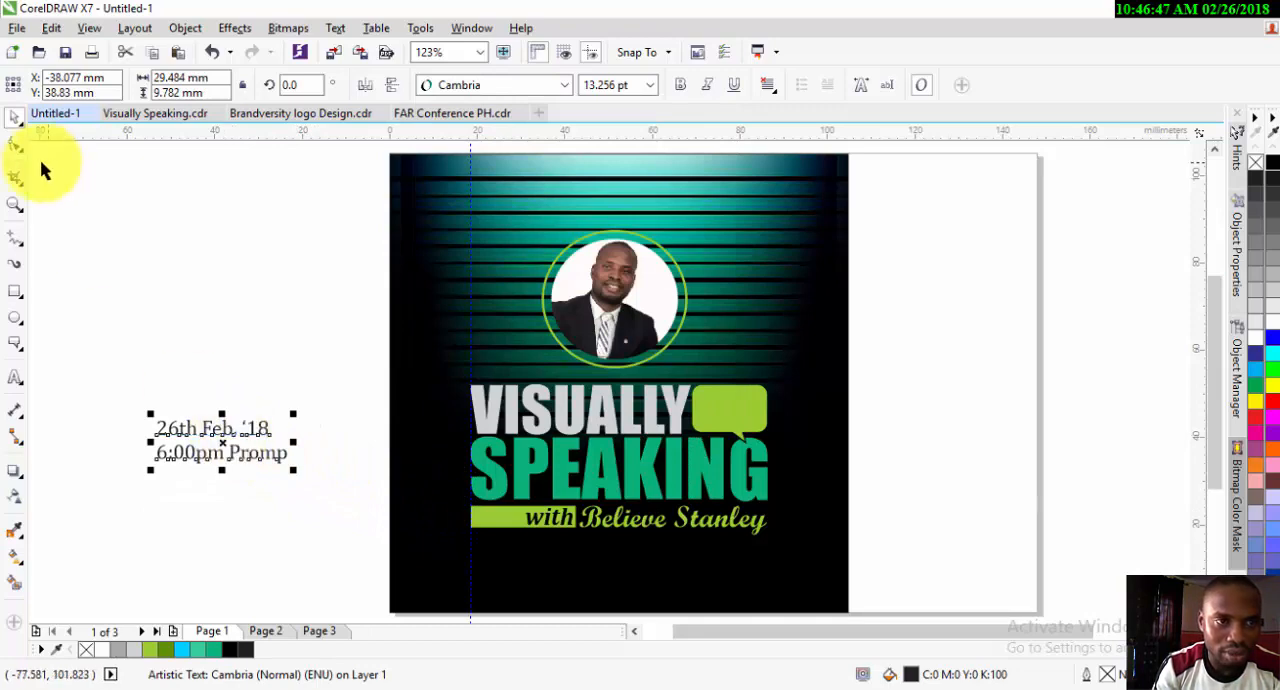
click(17, 145)
drag(148, 471, 138, 452)
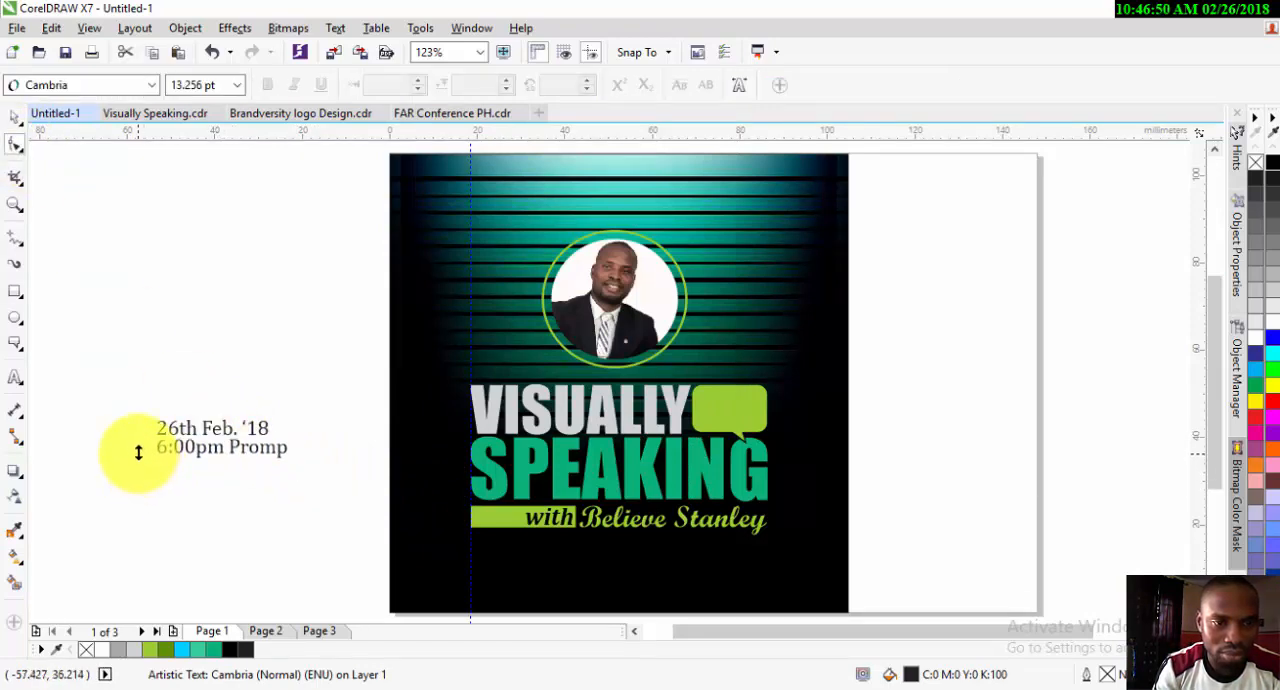
click(16, 121)
Step: Move the date text onto the flyer just below the green "with" bar and fill it white
click(249, 450)
drag(249, 455, 443, 551)
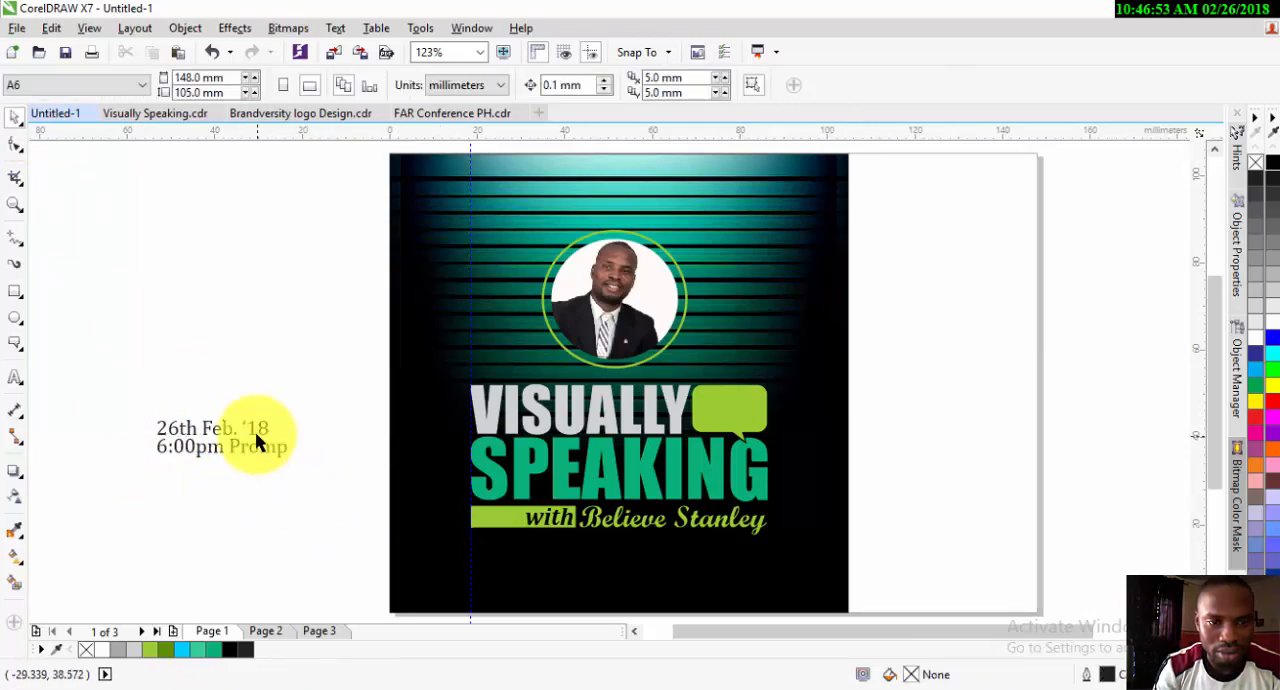
drag(263, 457, 580, 577)
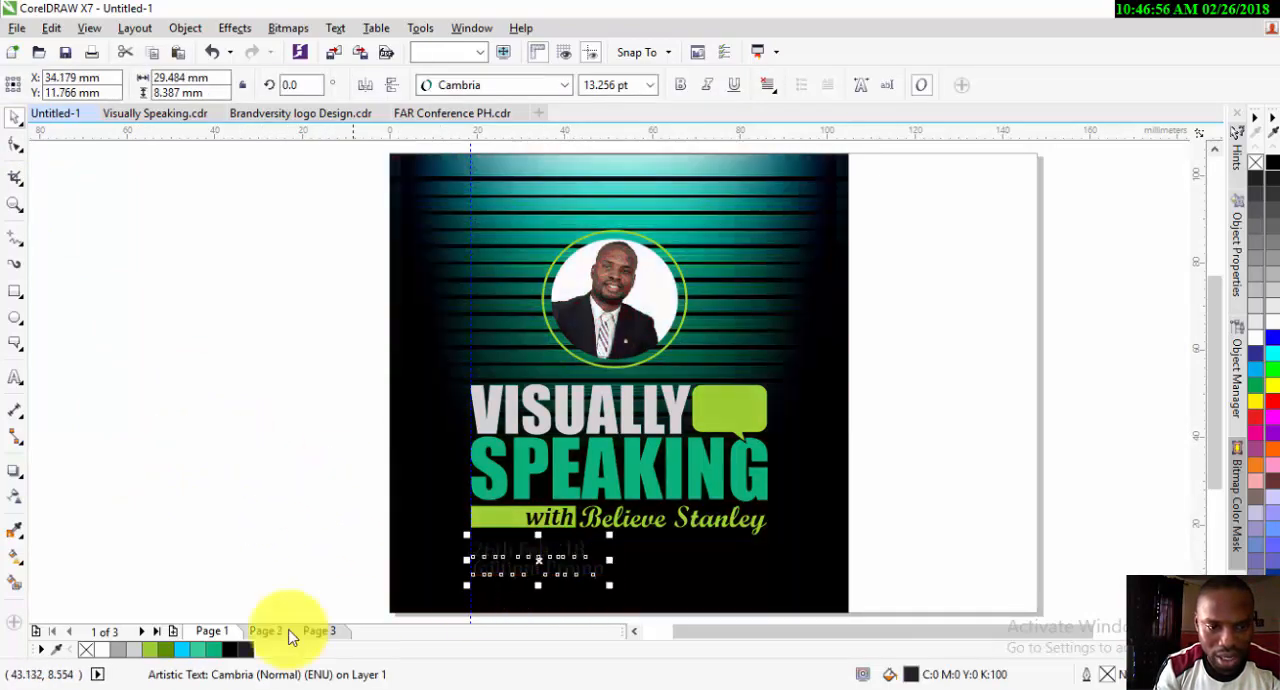
click(105, 652)
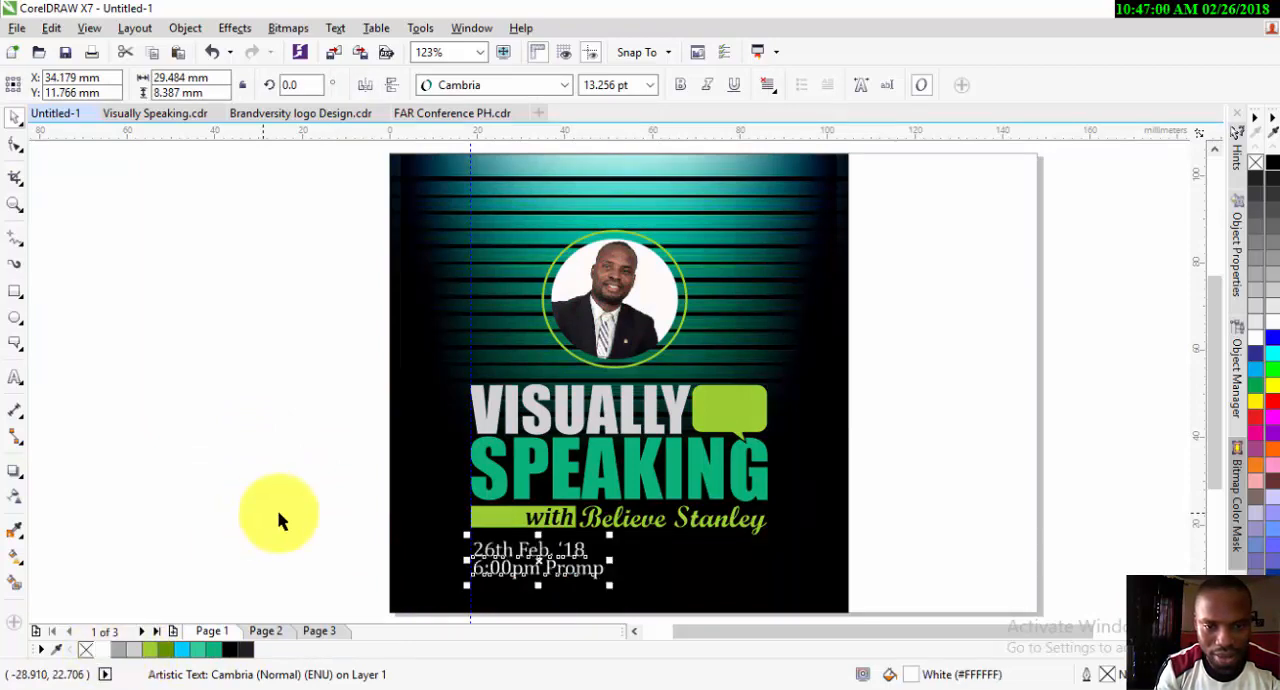
key(Escape)
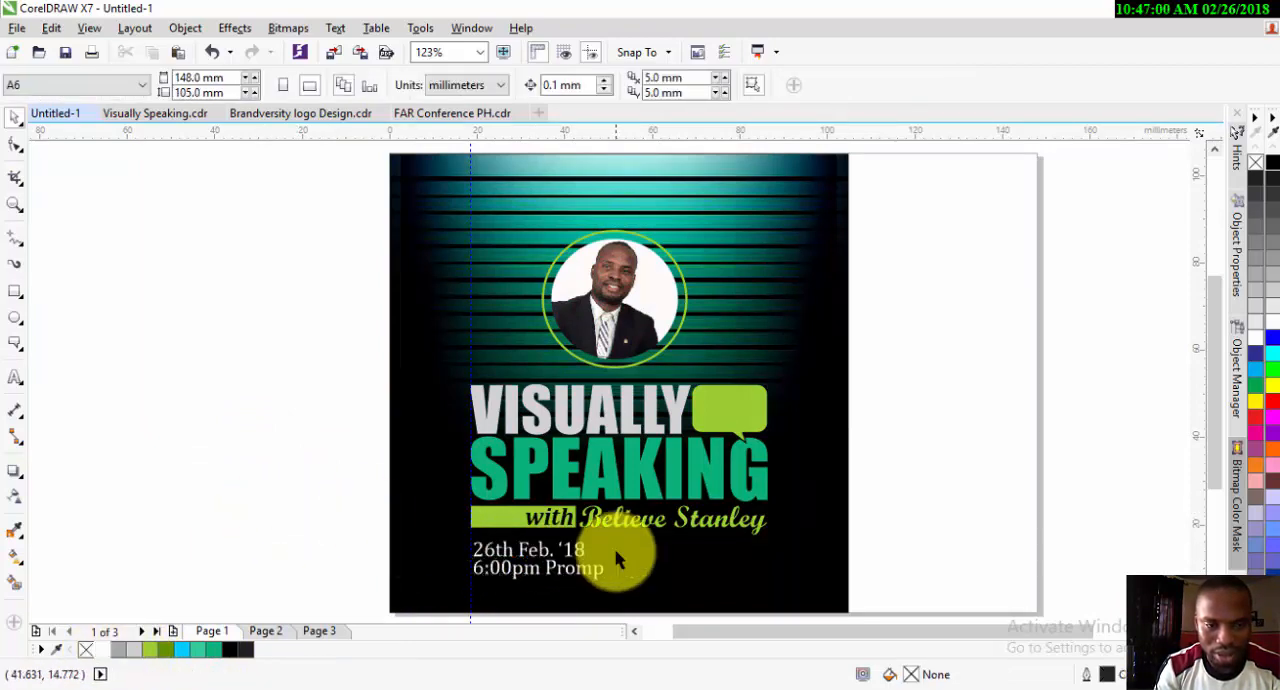
Step: Right-align the two lines of the date text and shrink it to about 11.8 pt
click(280, 636)
click(211, 631)
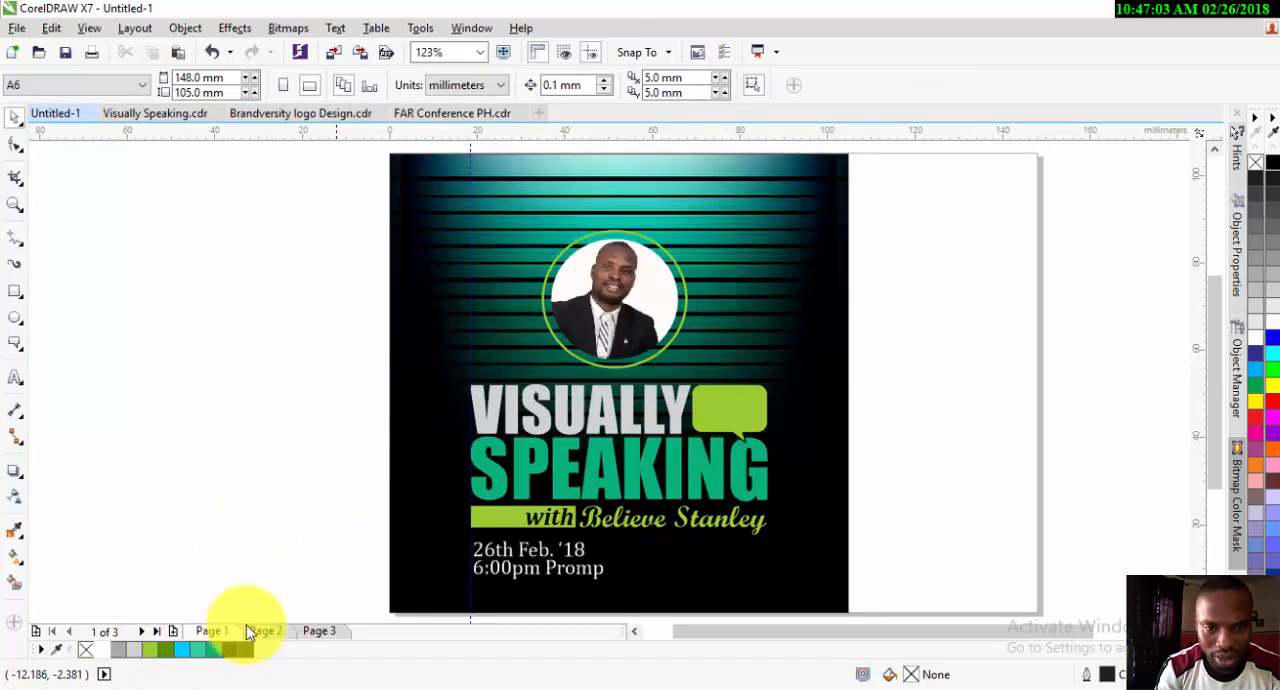
click(545, 530)
click(767, 86)
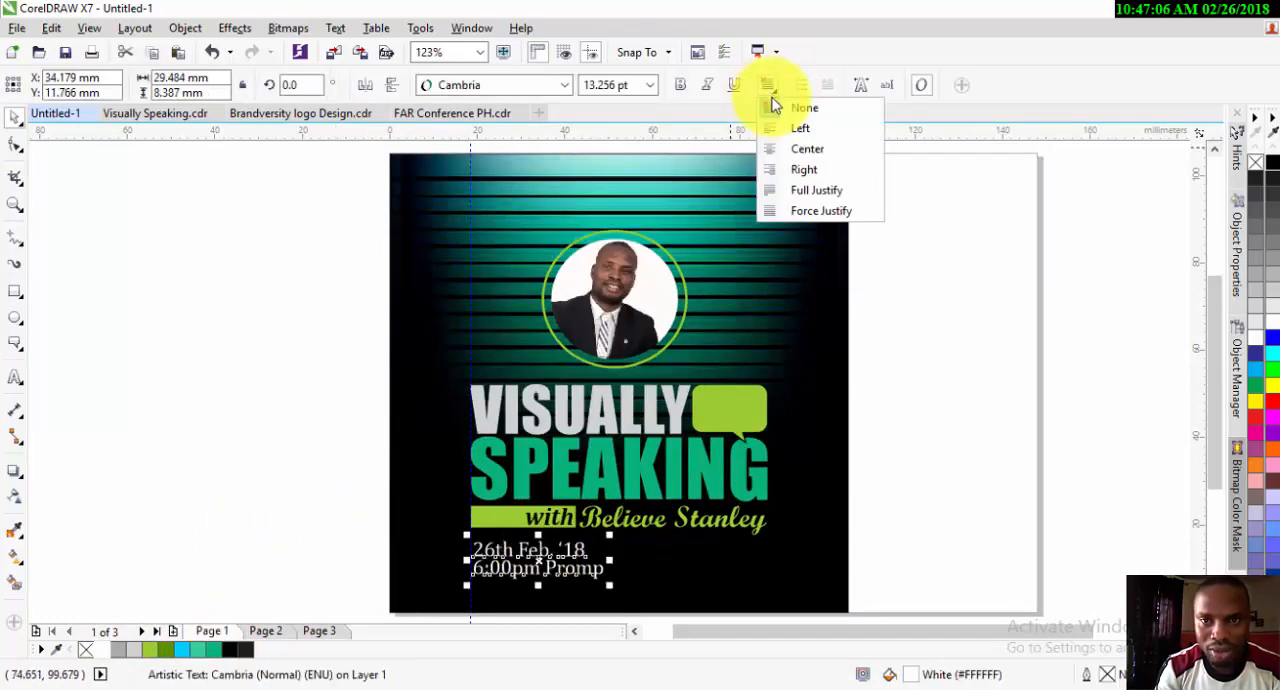
click(803, 169)
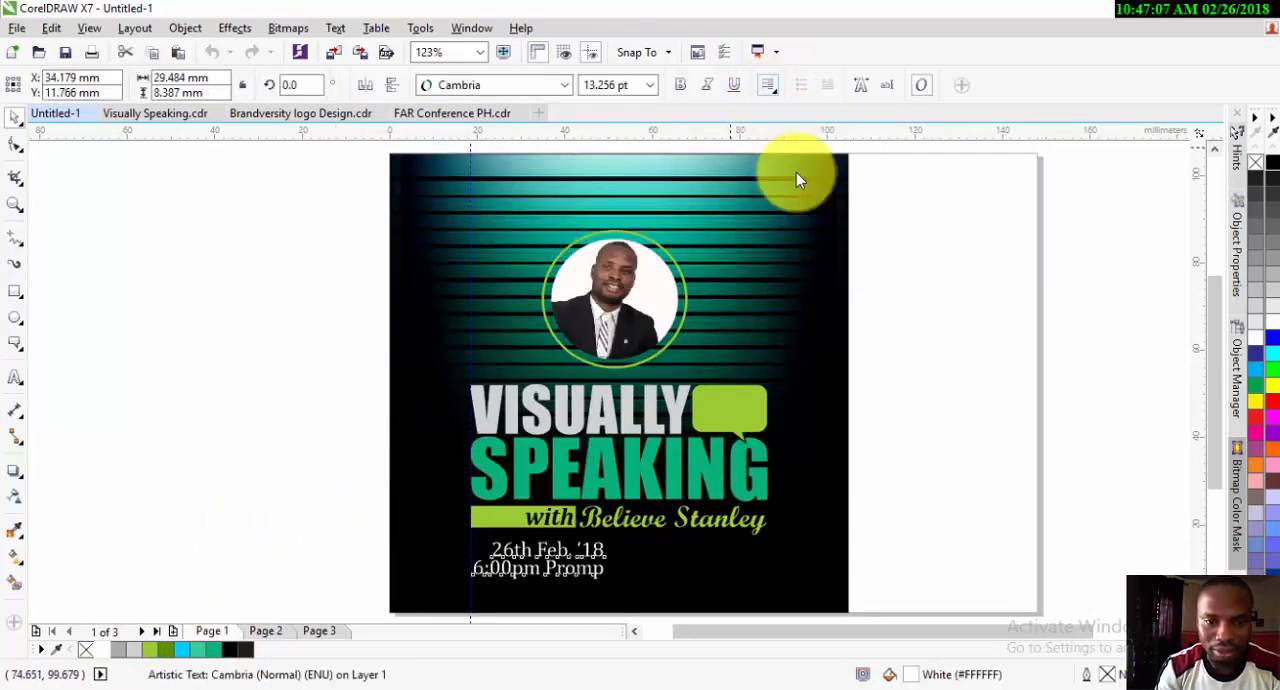
mouse_move(610, 537)
mouse_down()
mouse_move(620, 543)
mouse_move(597, 539)
mouse_up()
Step: Change the date text to UPPERCASE
click(335, 28)
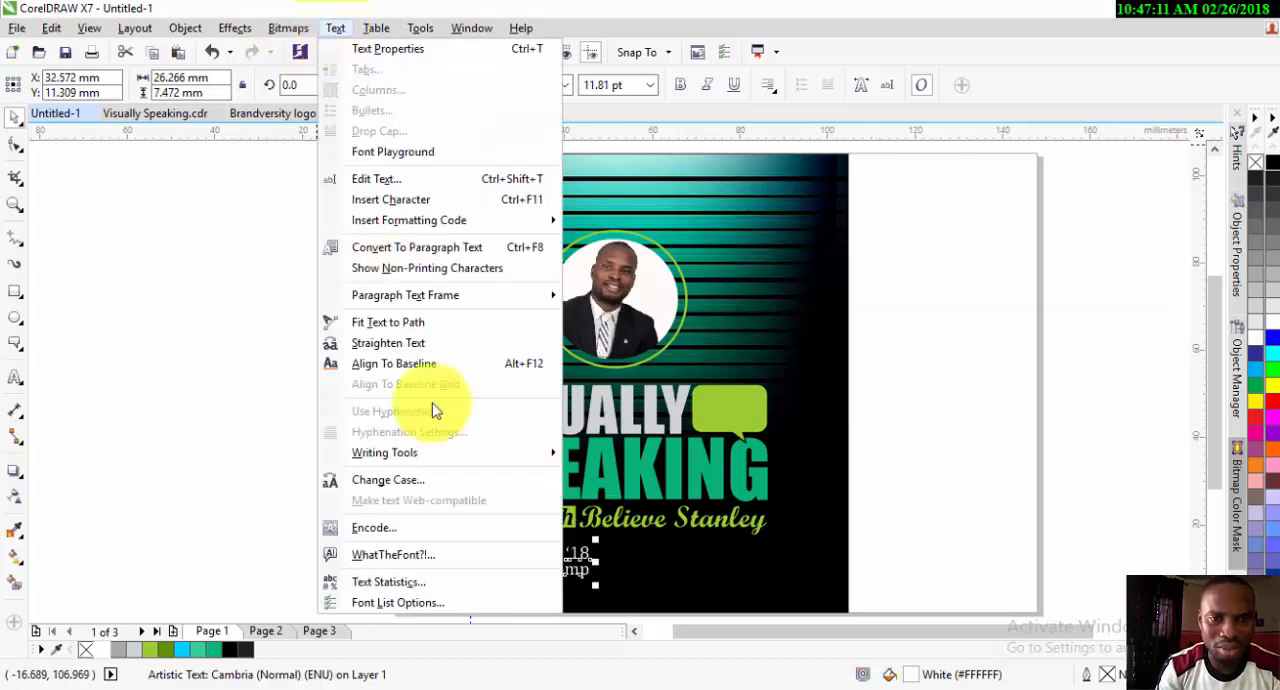
click(389, 481)
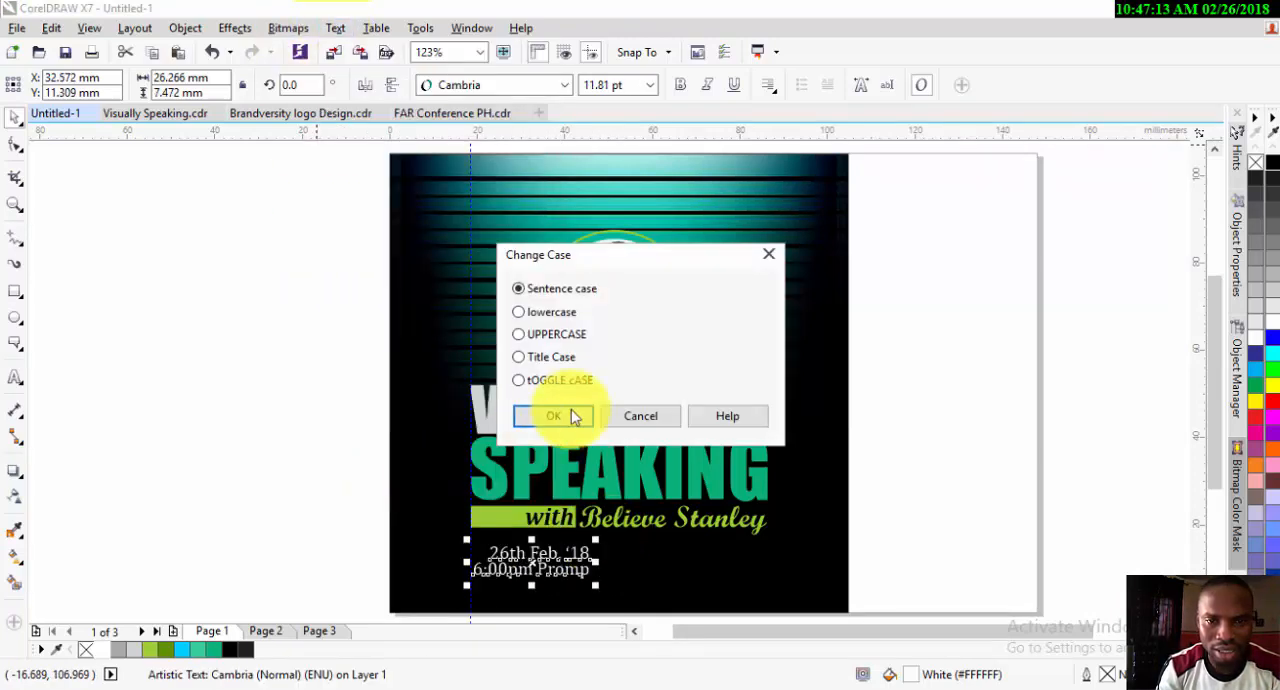
click(548, 334)
click(553, 415)
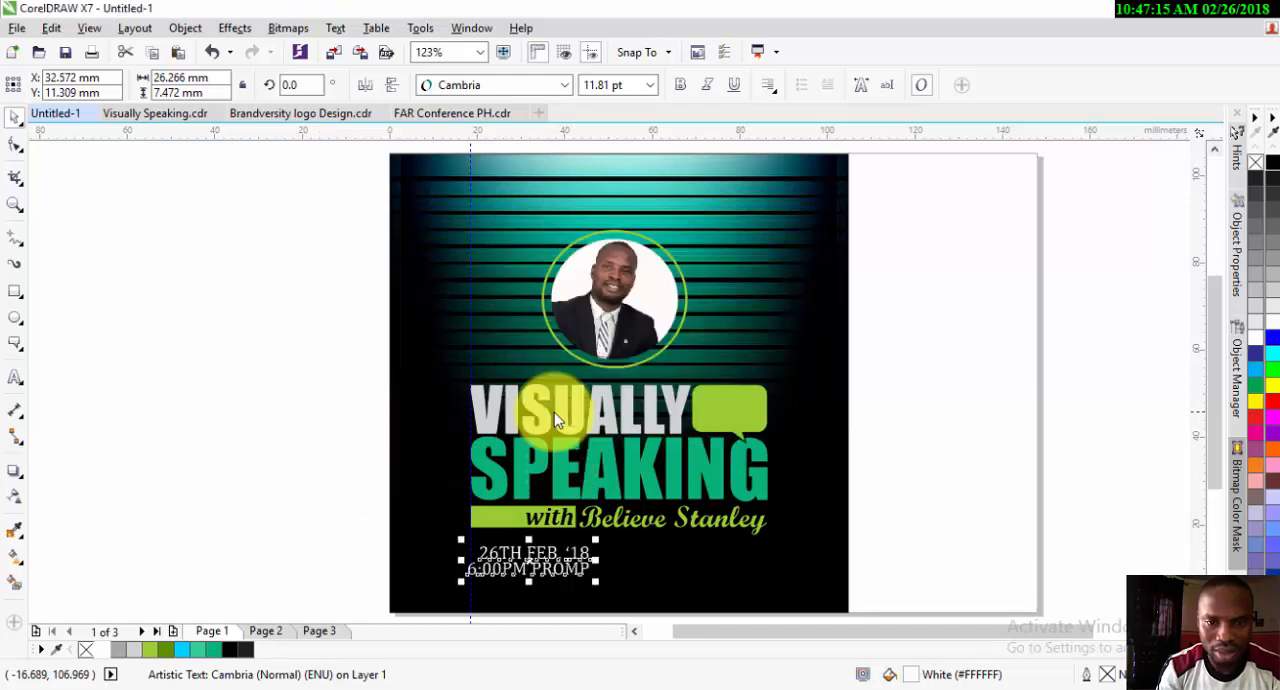
click(325, 548)
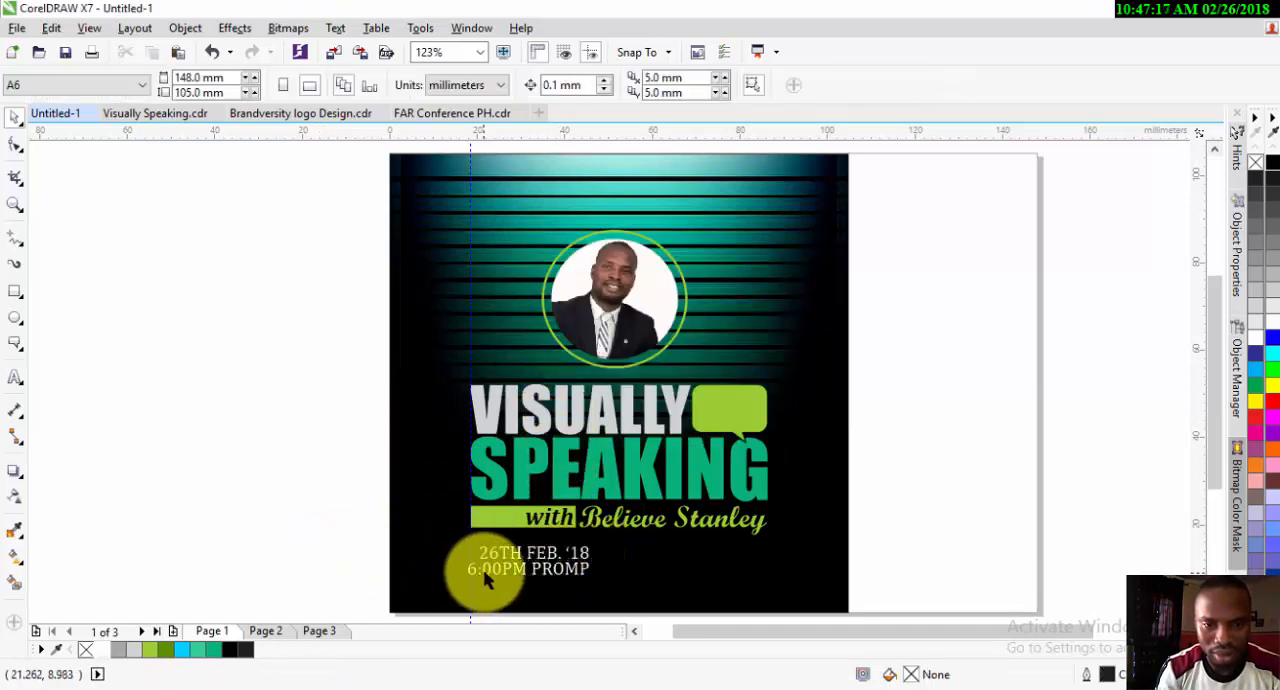
Step: Align the left edge of the date text with the left edge of the green bar above it
click(478, 572)
shift+click(485, 527)
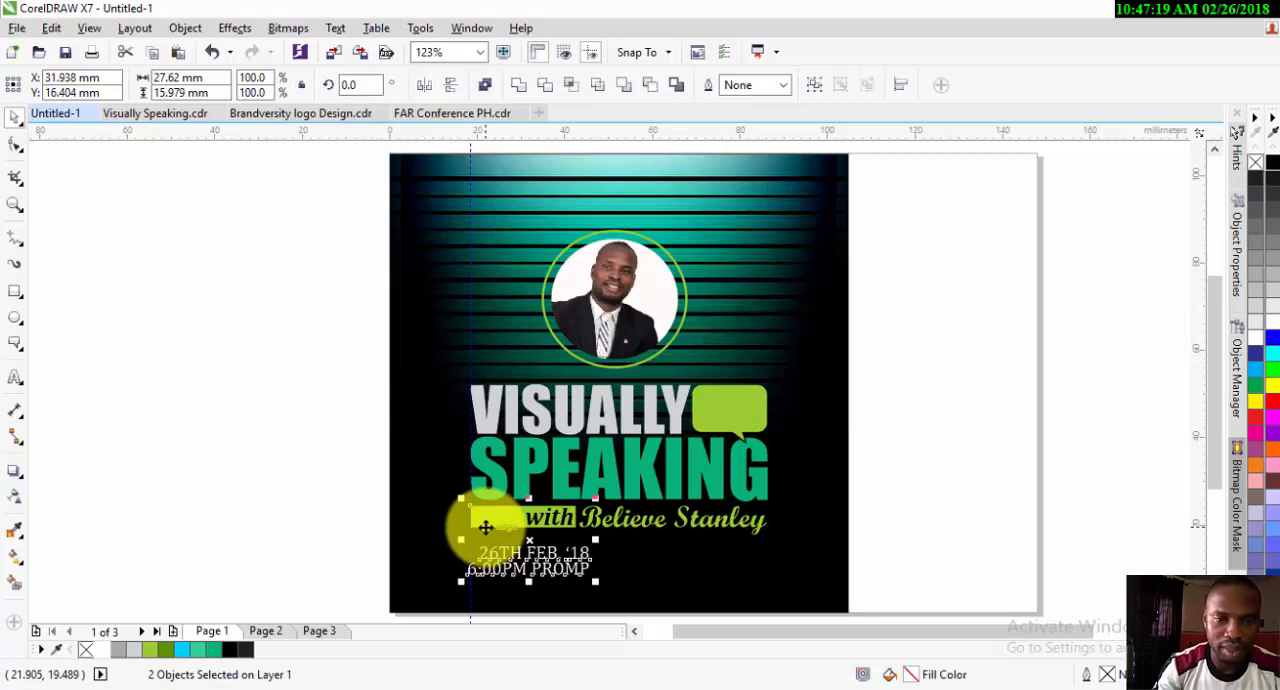
click(246, 475)
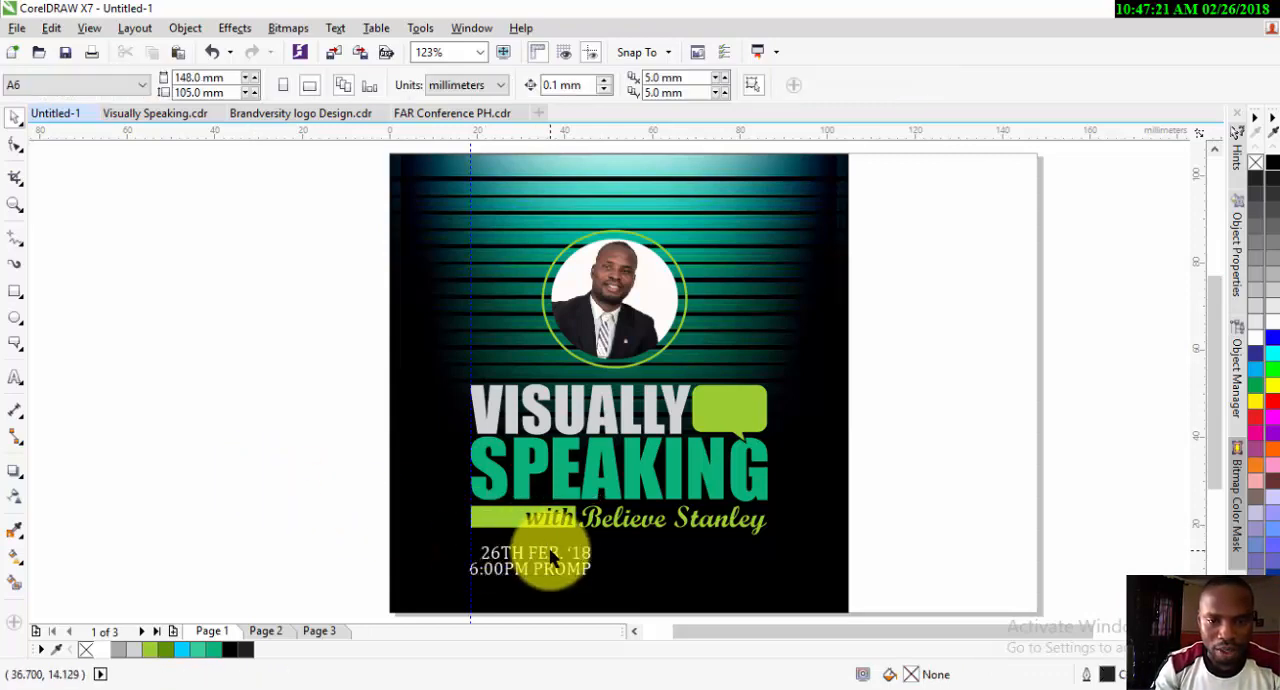
click(556, 560)
click(200, 451)
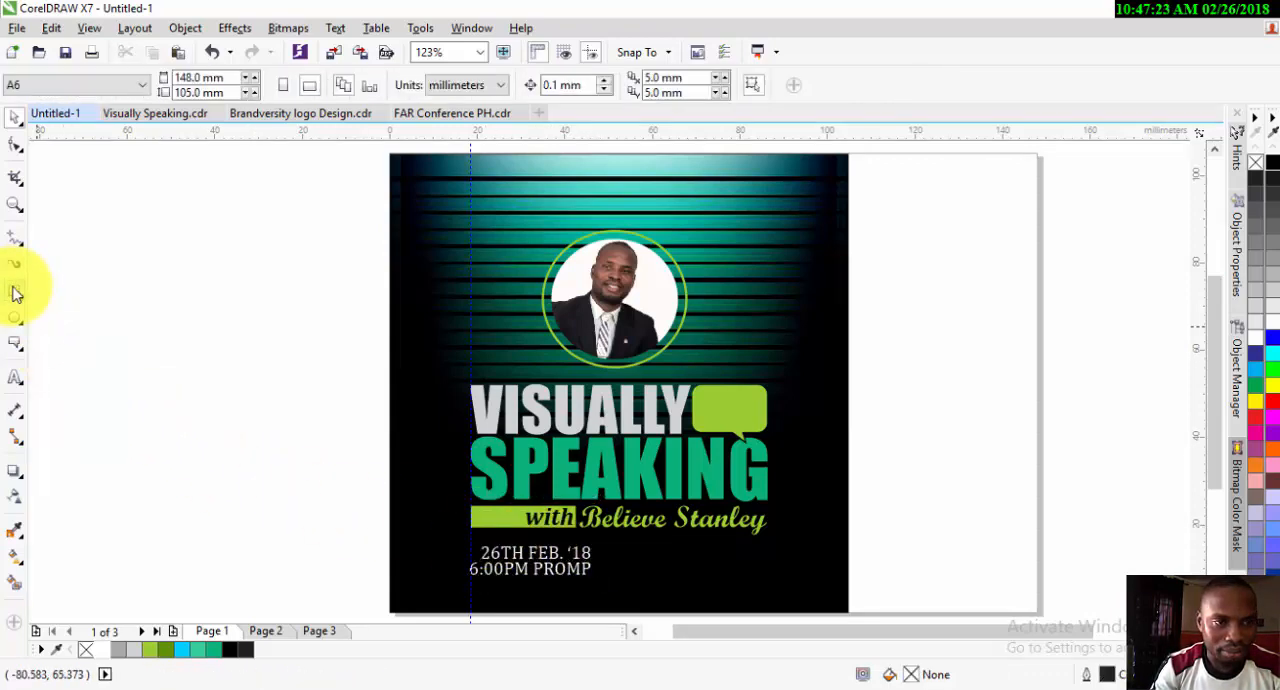
Step: Draw a slanted line about 2.8 mm wide and 12 mm tall beside the page, and duplicate it slightly to its side
click(14, 240)
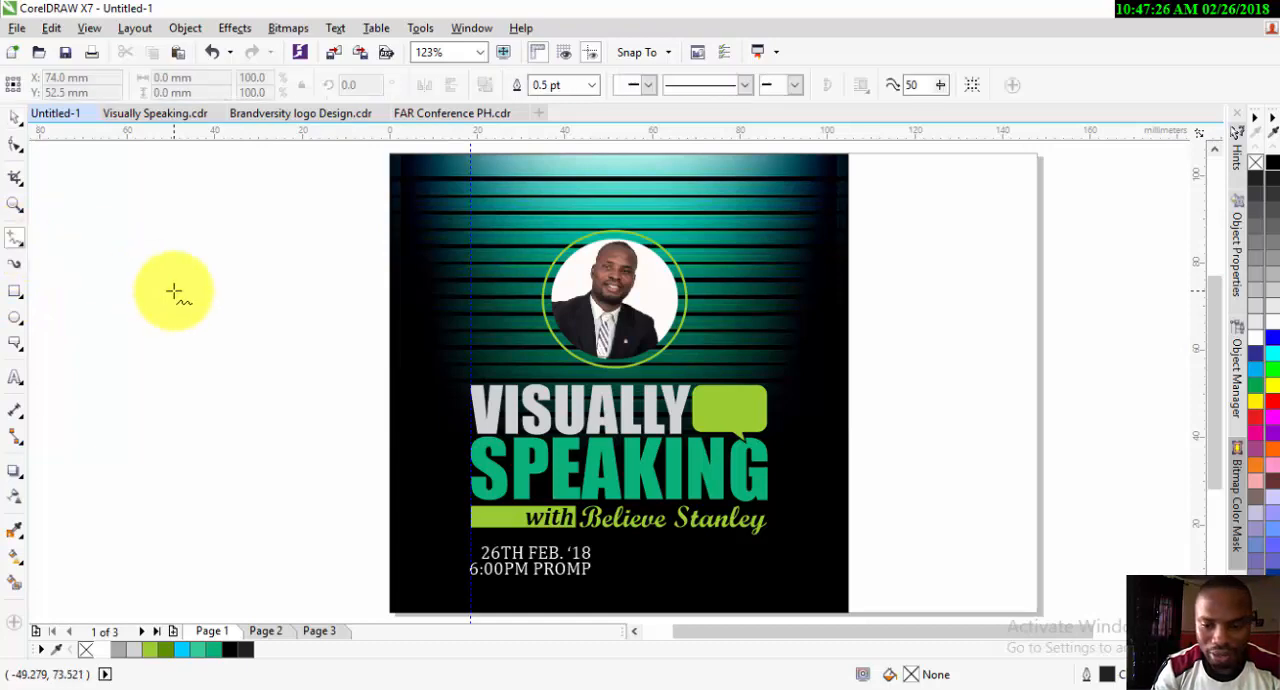
drag(173, 293, 162, 345)
click(16, 119)
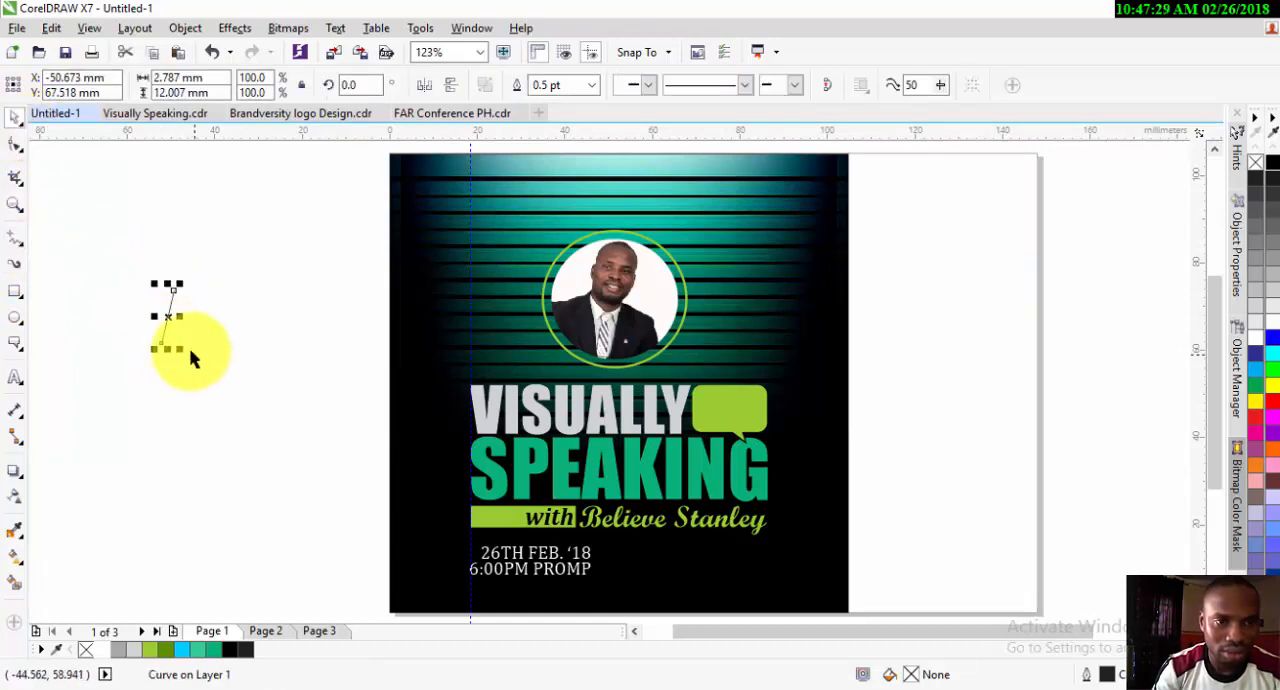
drag(191, 288, 180, 312)
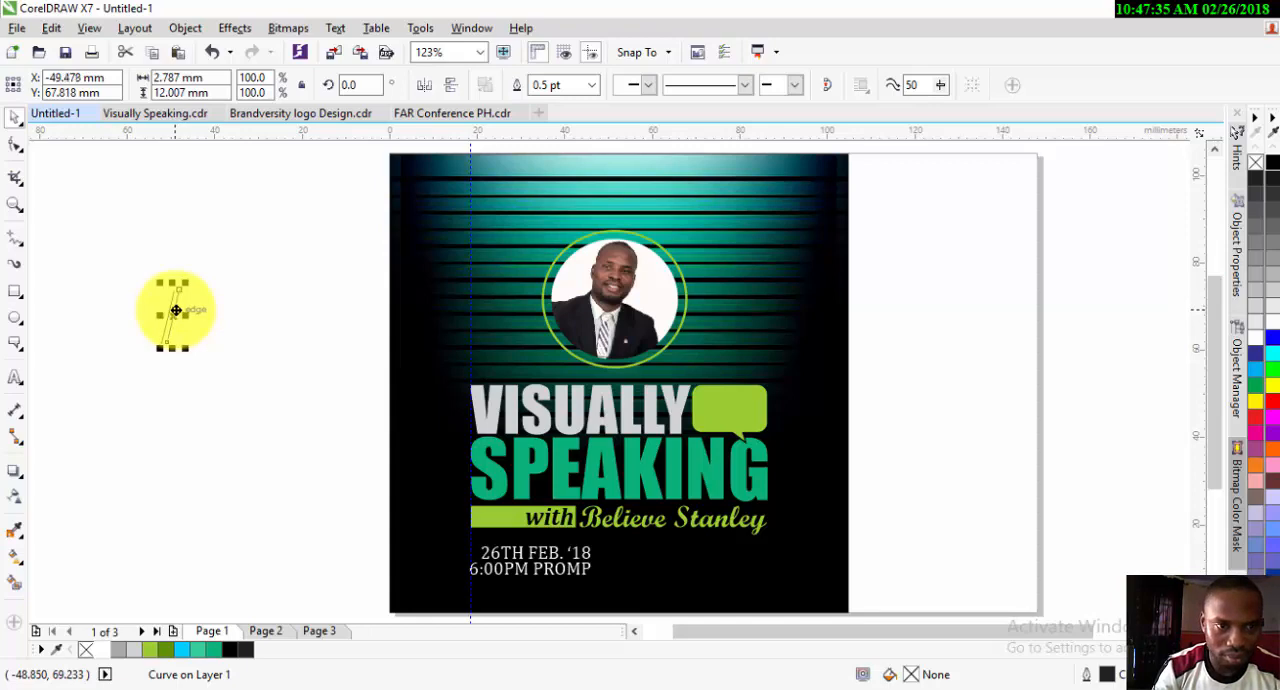
drag(176, 311, 176, 311)
Step: Place both slanted lines just after the date text, shorten them to about 7.9 mm tall and give them a lime green outline
drag(254, 237, 118, 373)
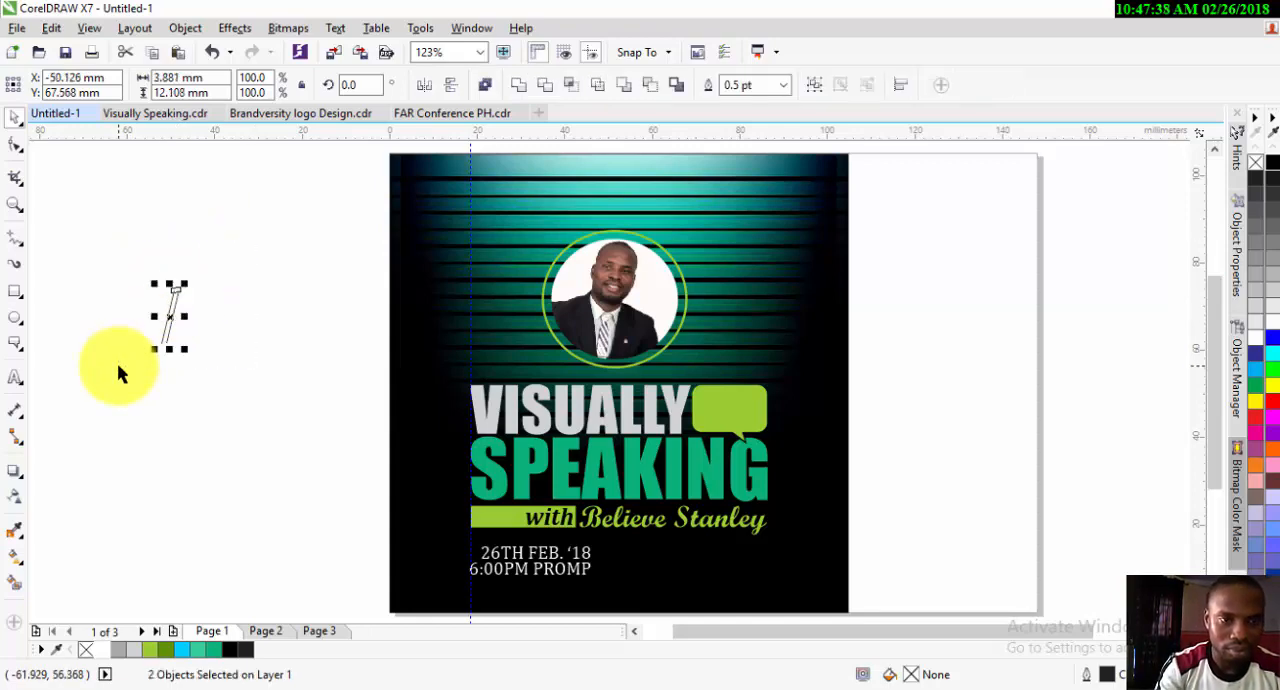
drag(166, 317, 638, 583)
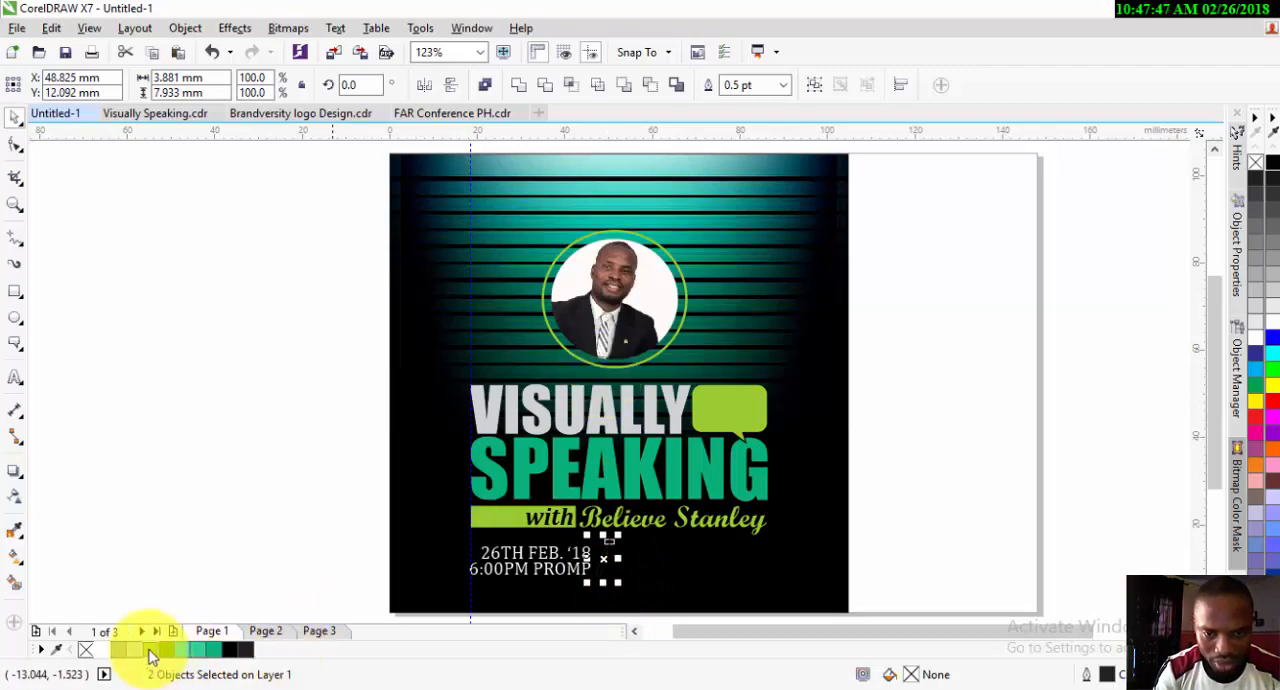
click(257, 523)
Step: Duplicate the date text to the other side of the slanted lines and clear the copy's wording
click(540, 566)
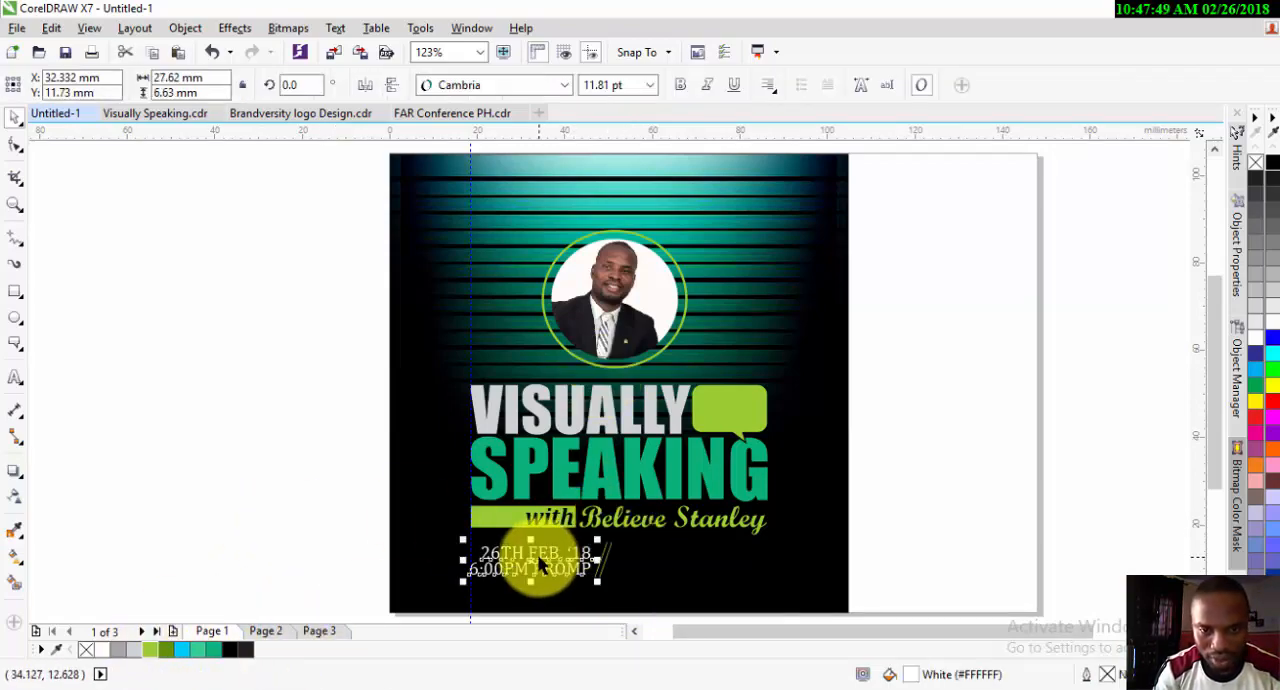
drag(540, 566, 686, 568)
double_click(685, 566)
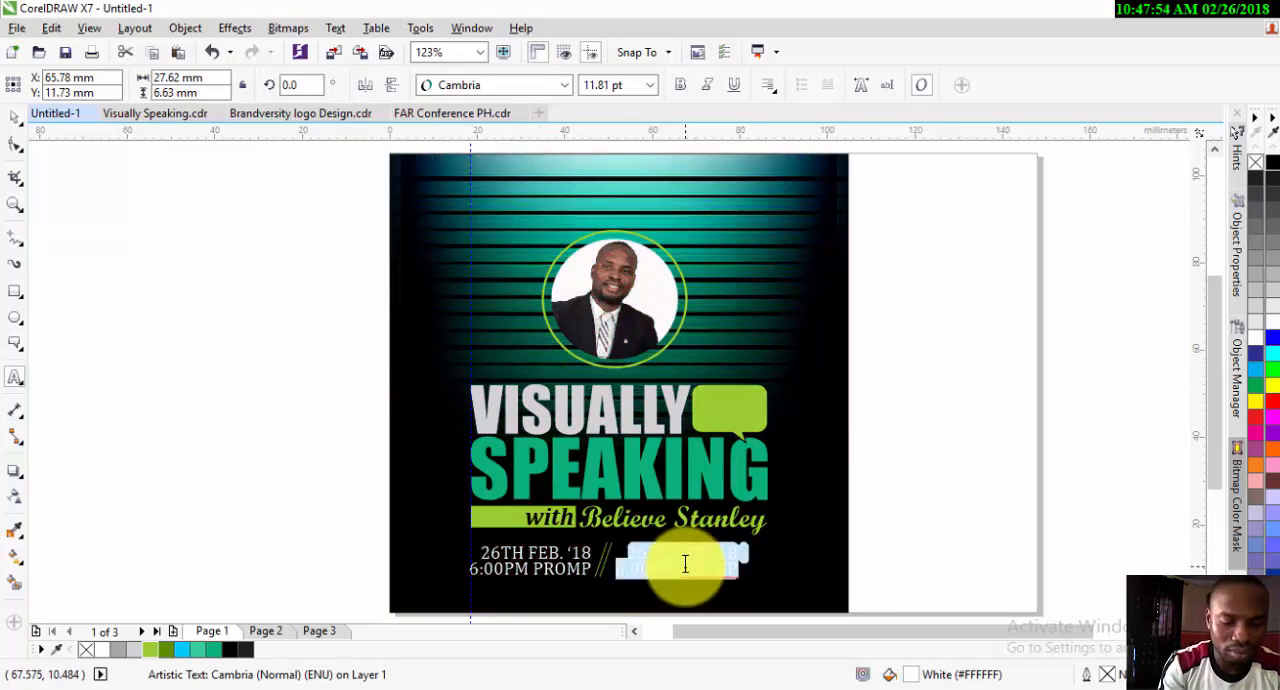
key(Delete)
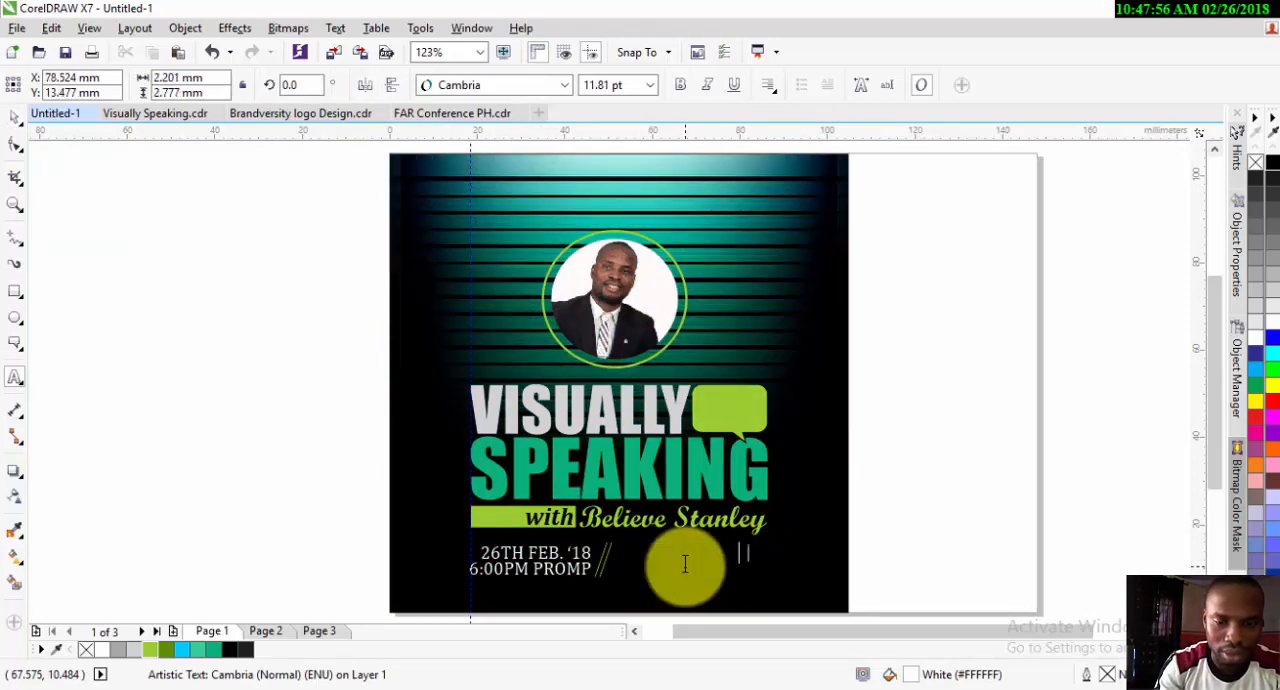
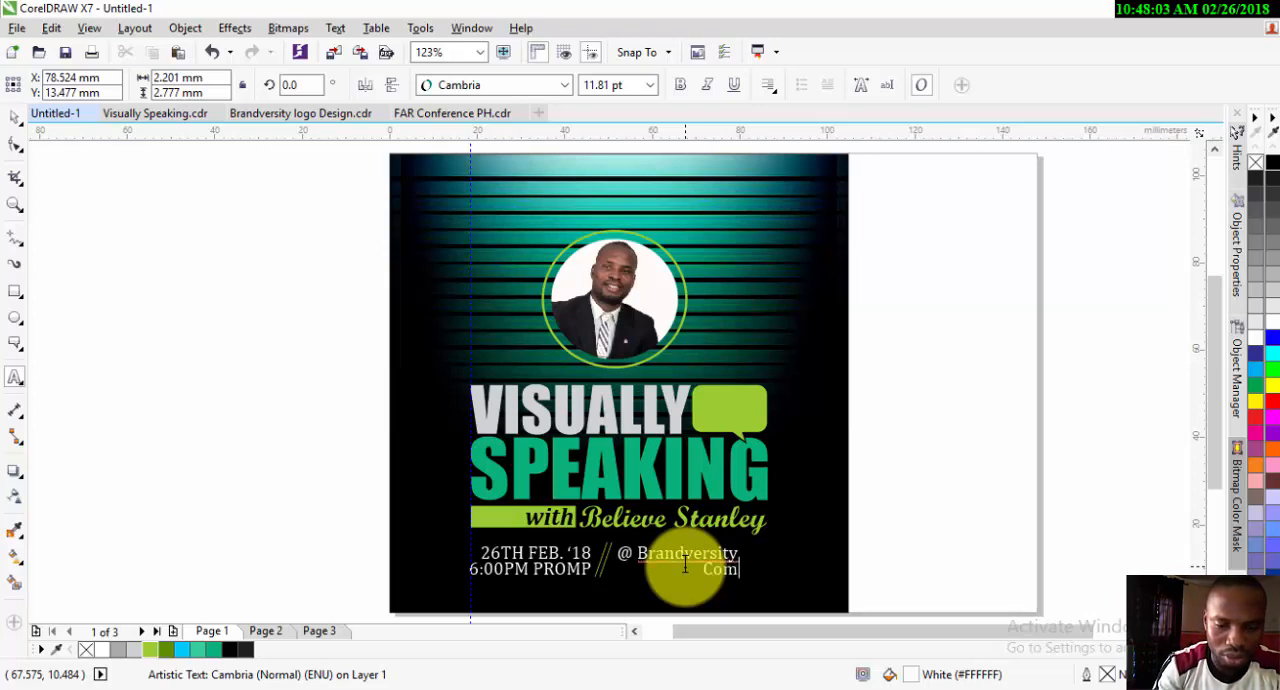
Step: Complete the copied text as "@ Brandversity Community" and move it up slightly beside the slanted lines
key(Escape)
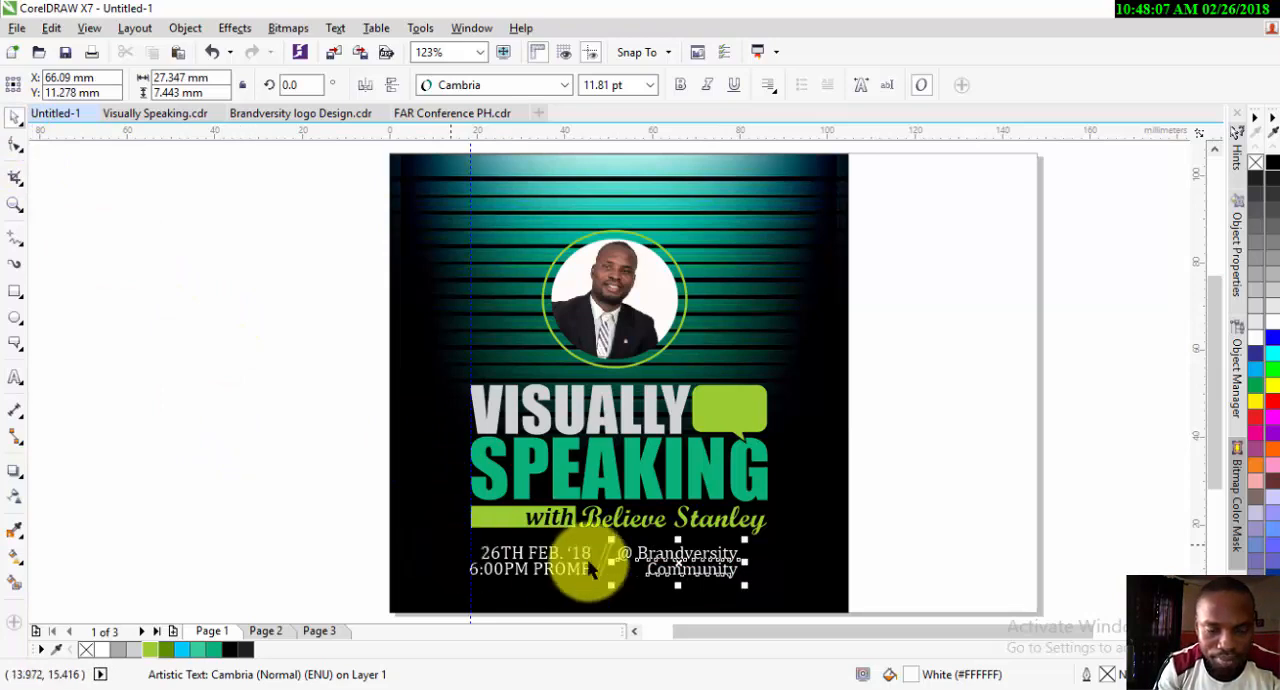
key(z)
drag(351, 452, 934, 590)
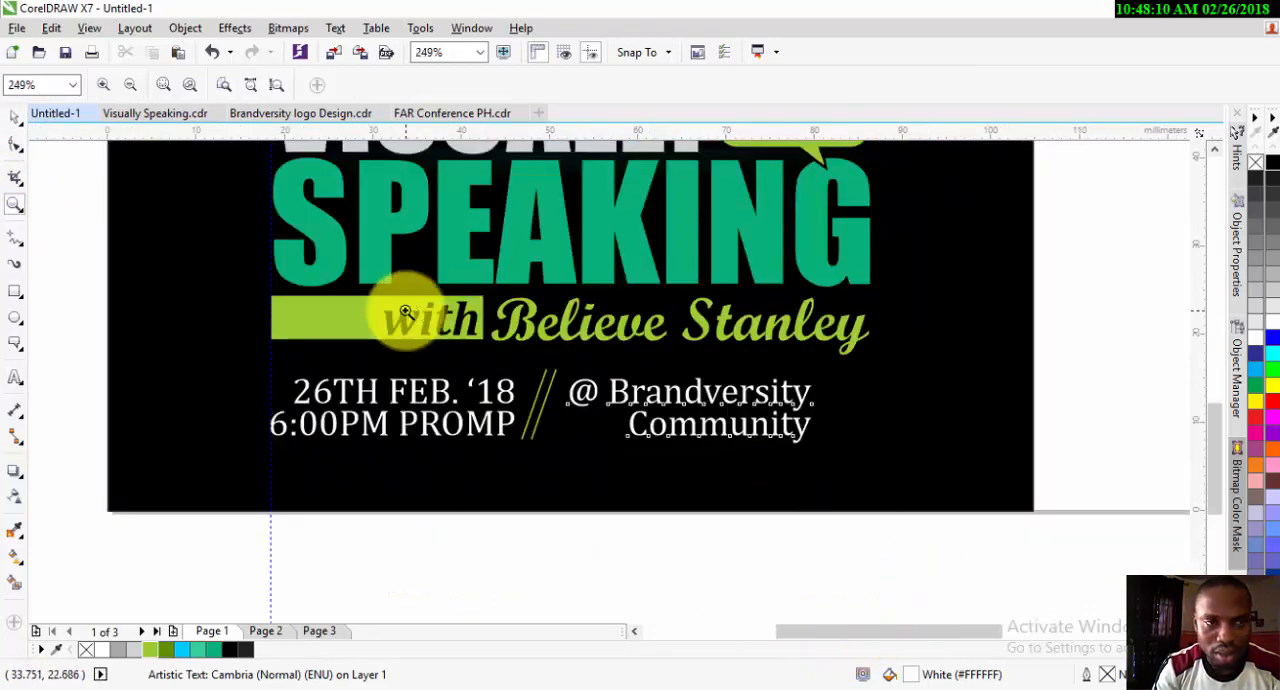
click(15, 120)
drag(613, 415, 591, 391)
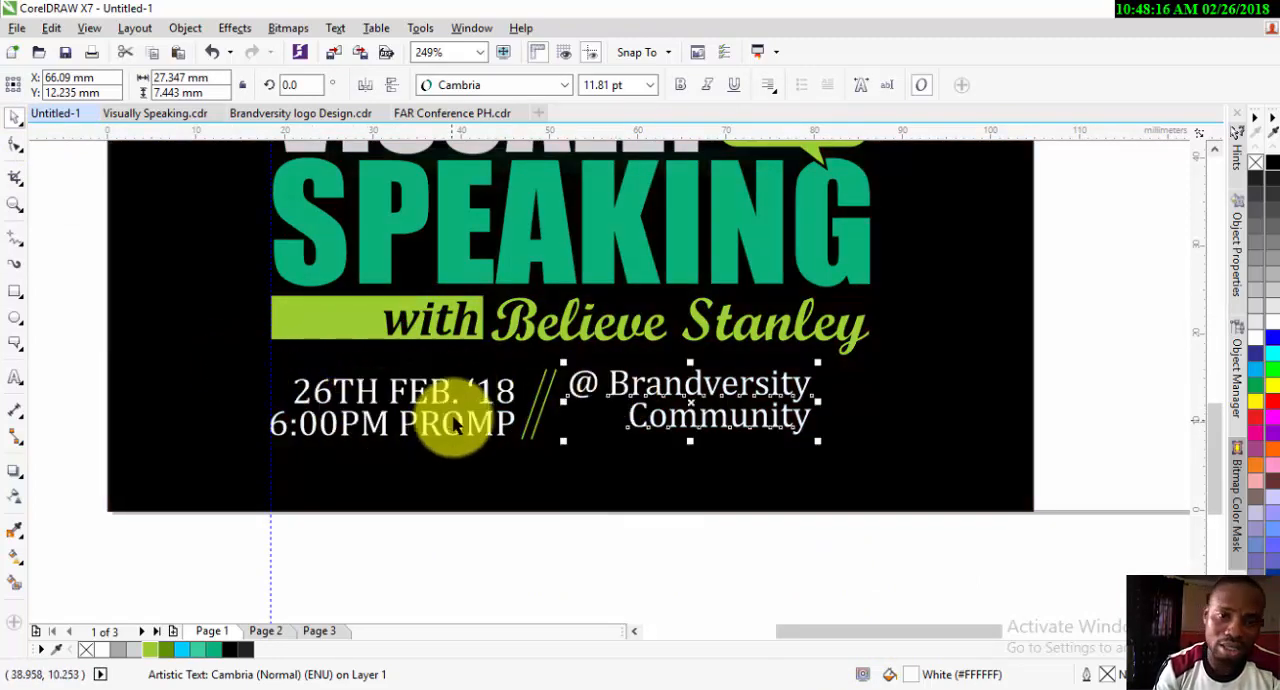
click(180, 528)
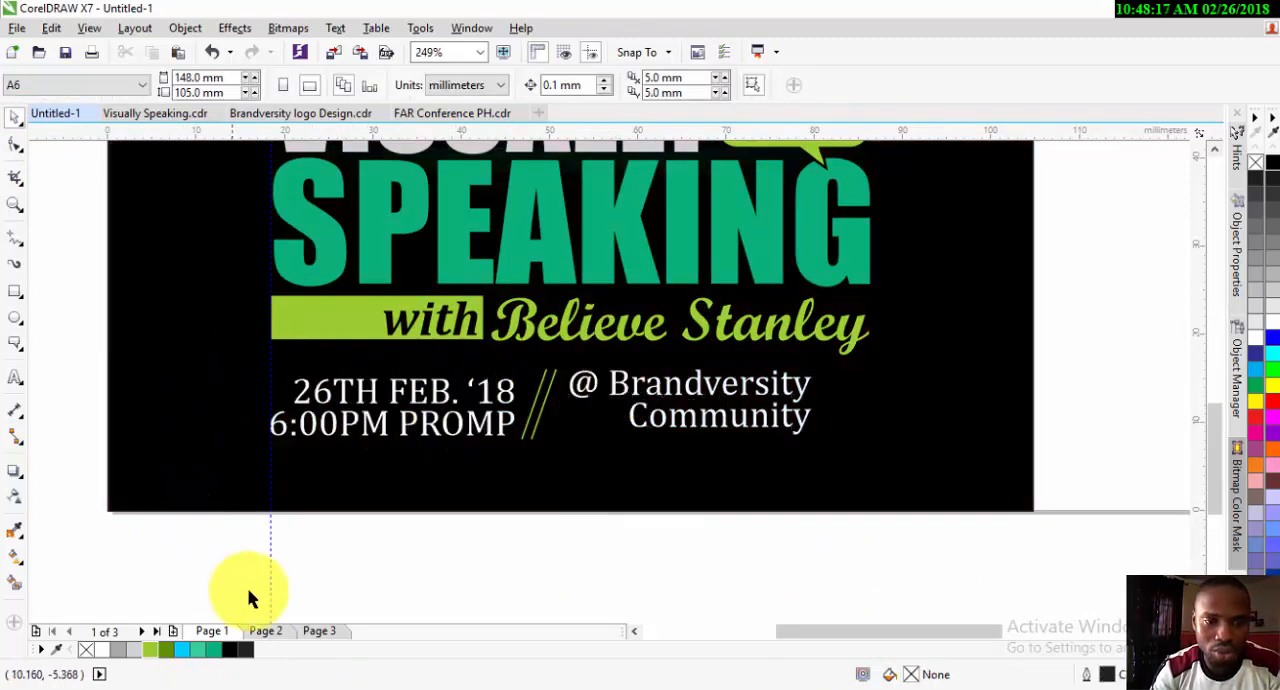
Step: Check the detail lines on Page 2, and add the text "(A Closed Facebook Group)" below Page 1's artwork
click(266, 631)
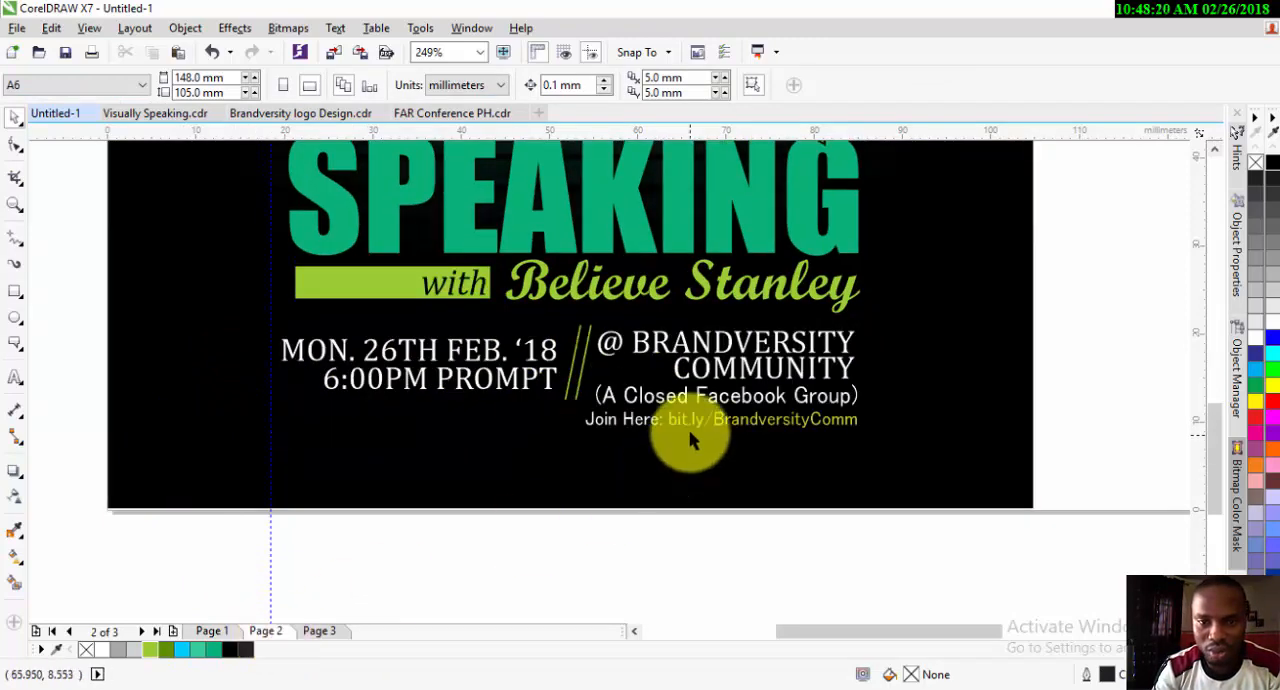
click(657, 400)
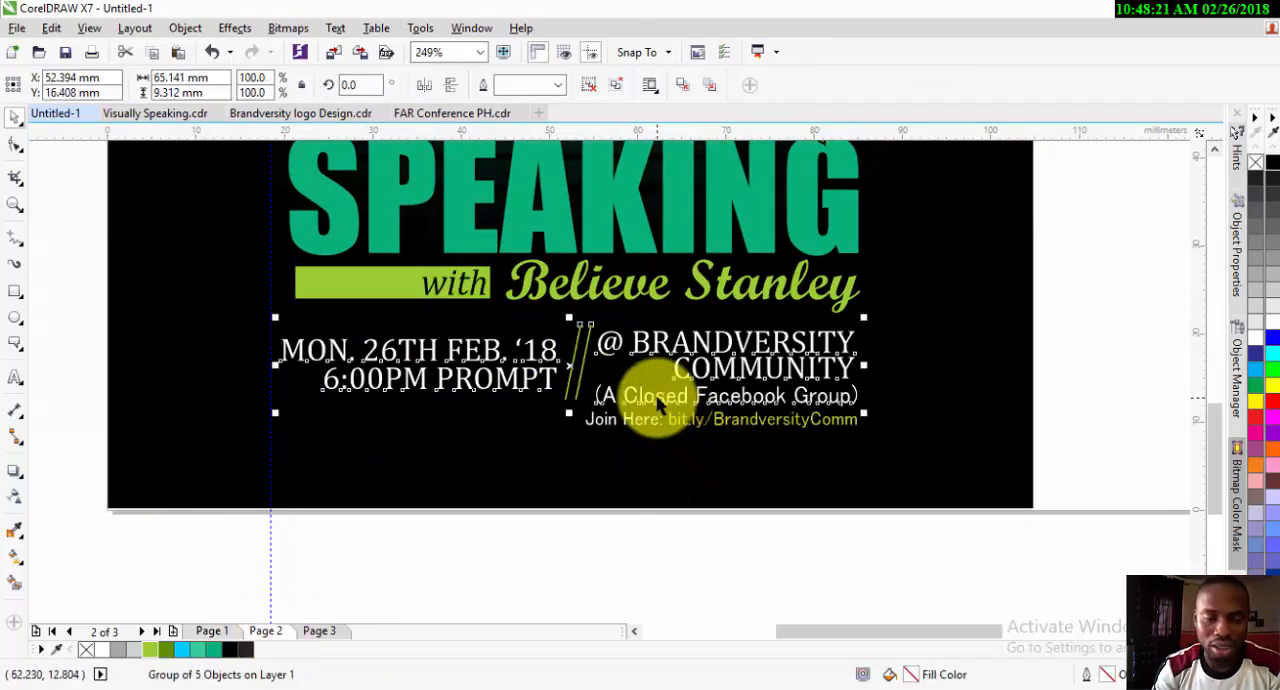
click(405, 565)
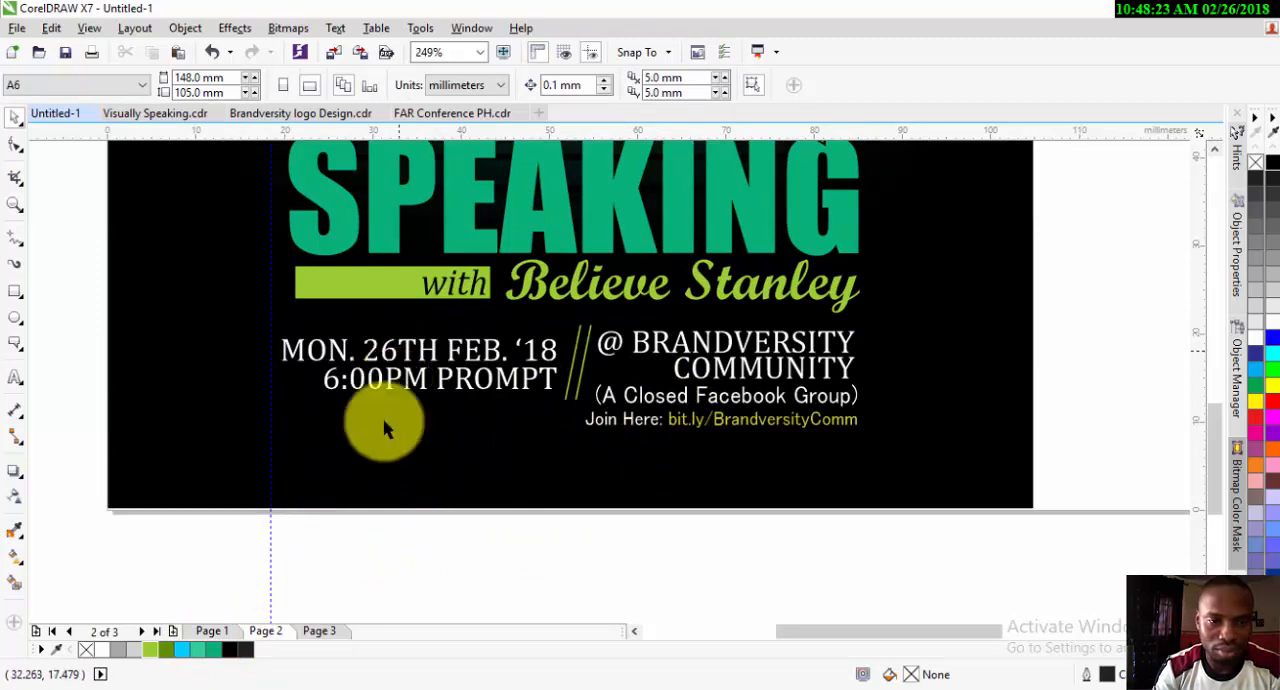
click(215, 633)
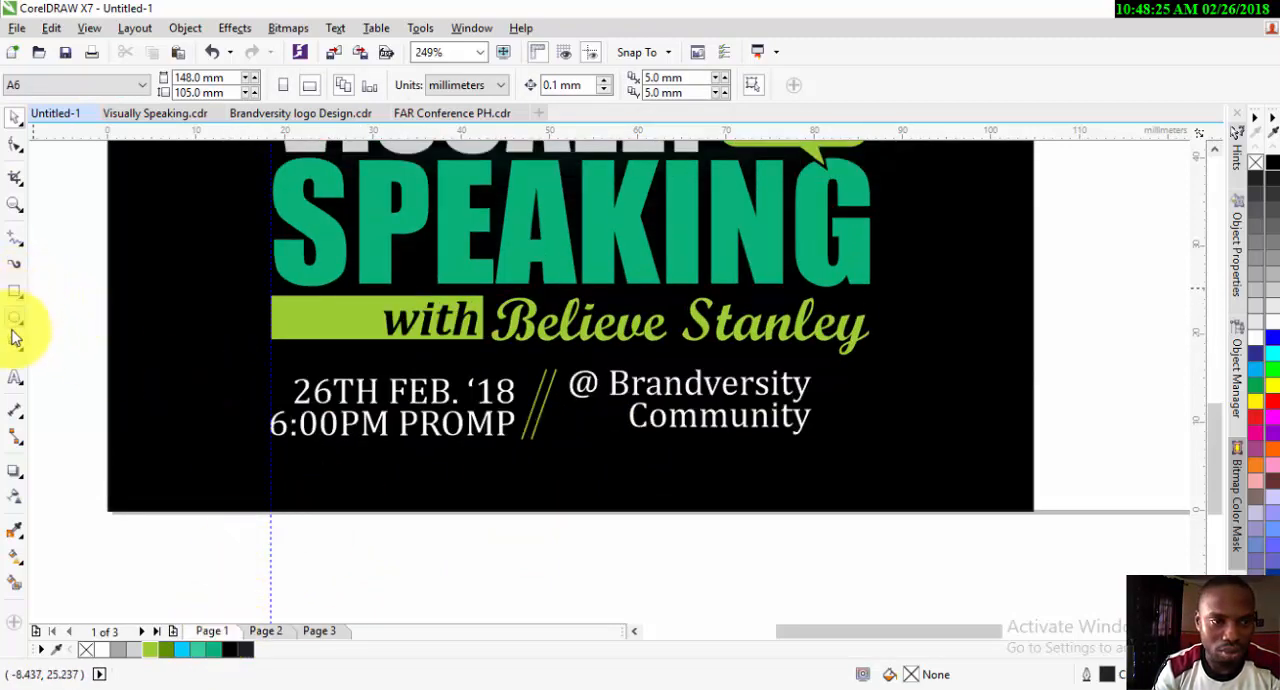
click(15, 378)
click(348, 535)
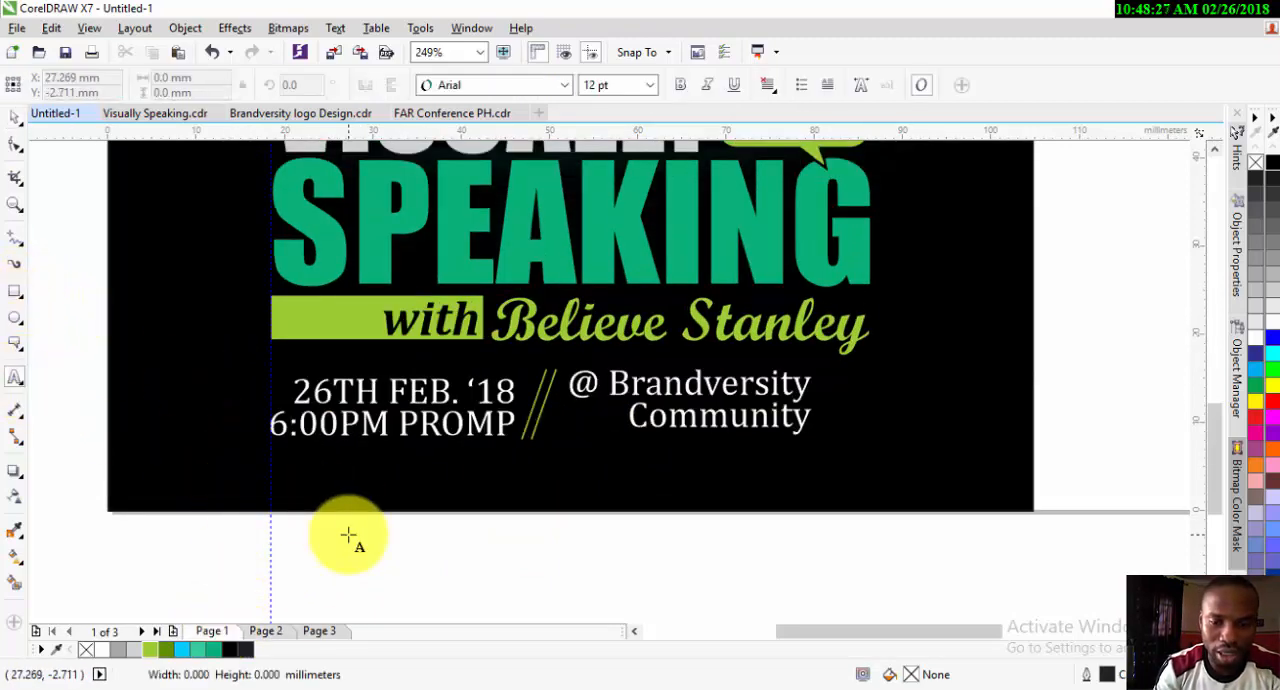
text((A)
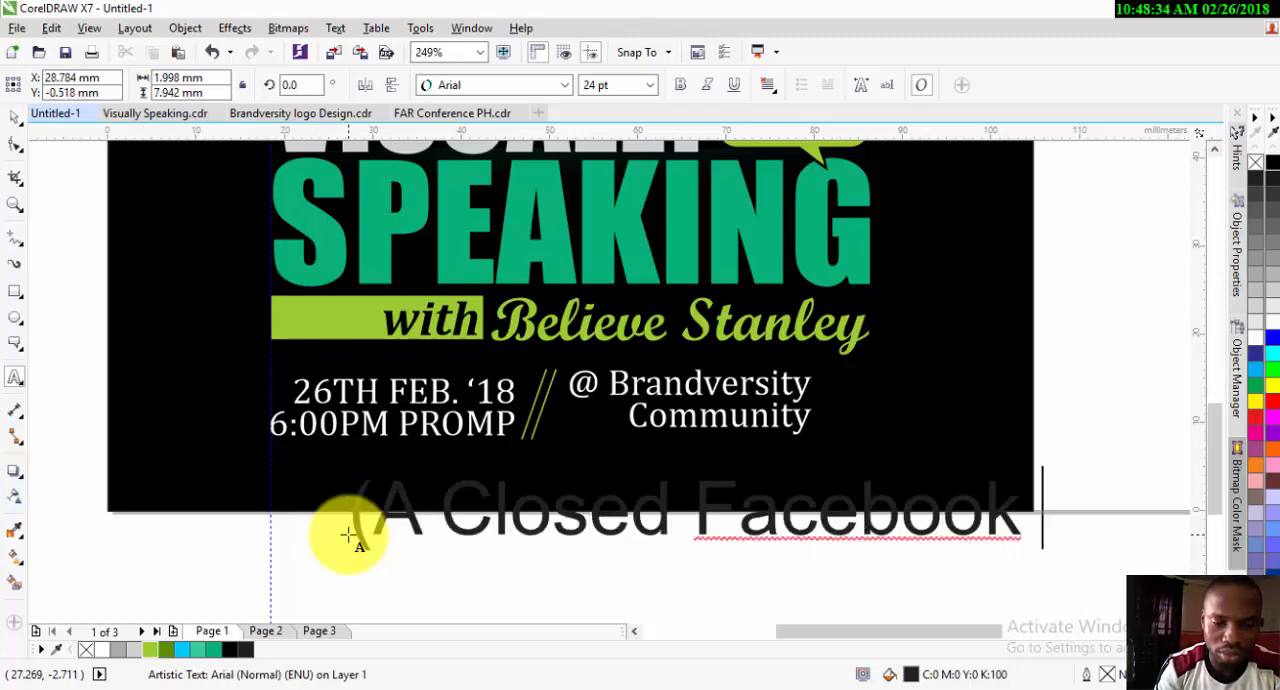
text(Closed Facebook Group))
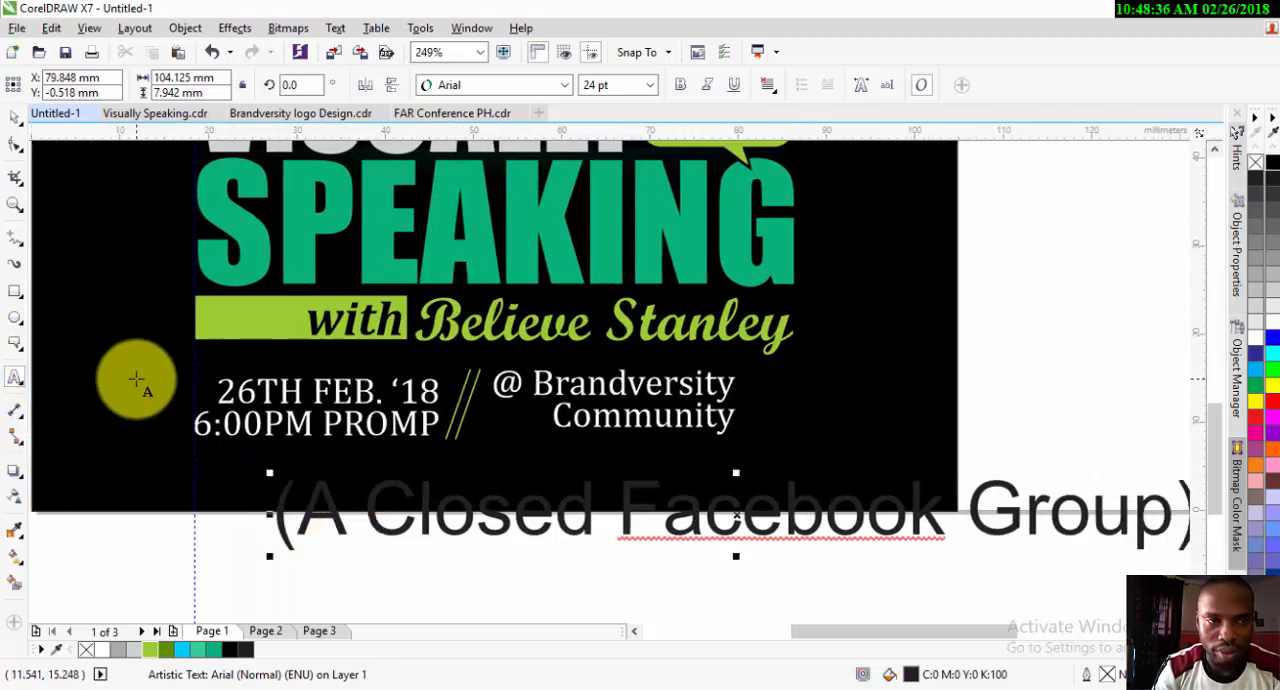
click(14, 117)
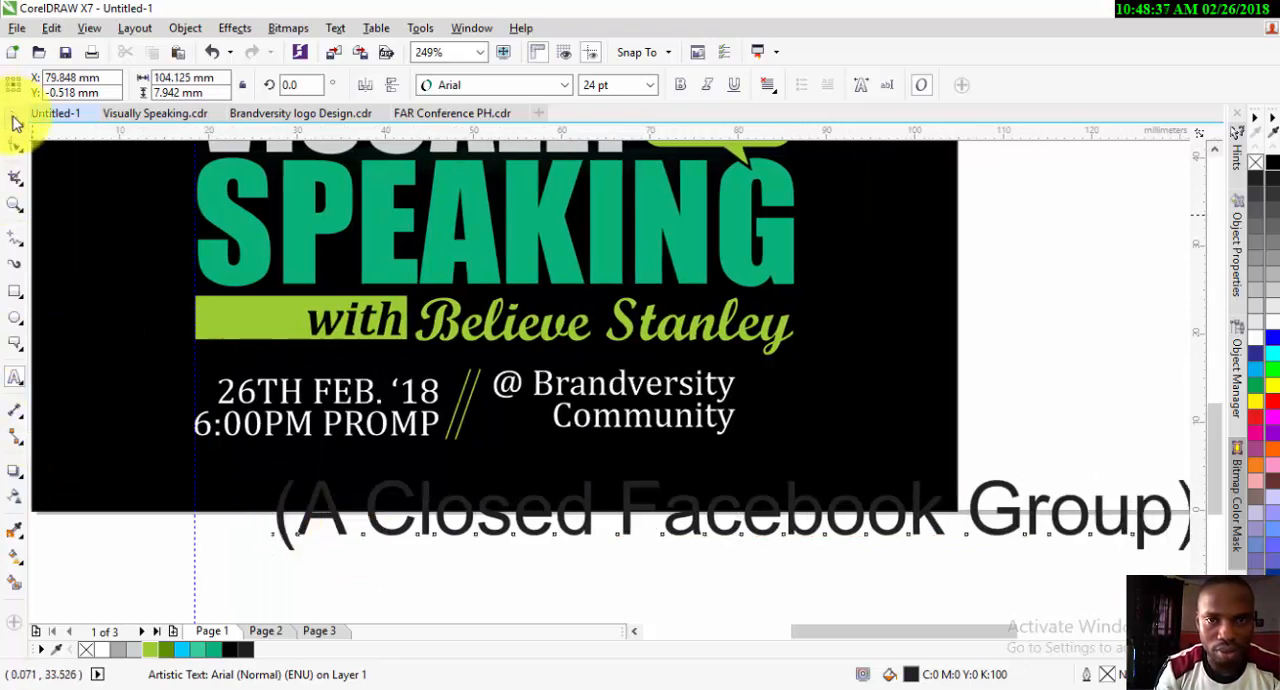
Step: Set the Facebook group line to 7 pt, place it under the venue text, shrink it to about 28 mm wide and colour it Martian Green
click(651, 88)
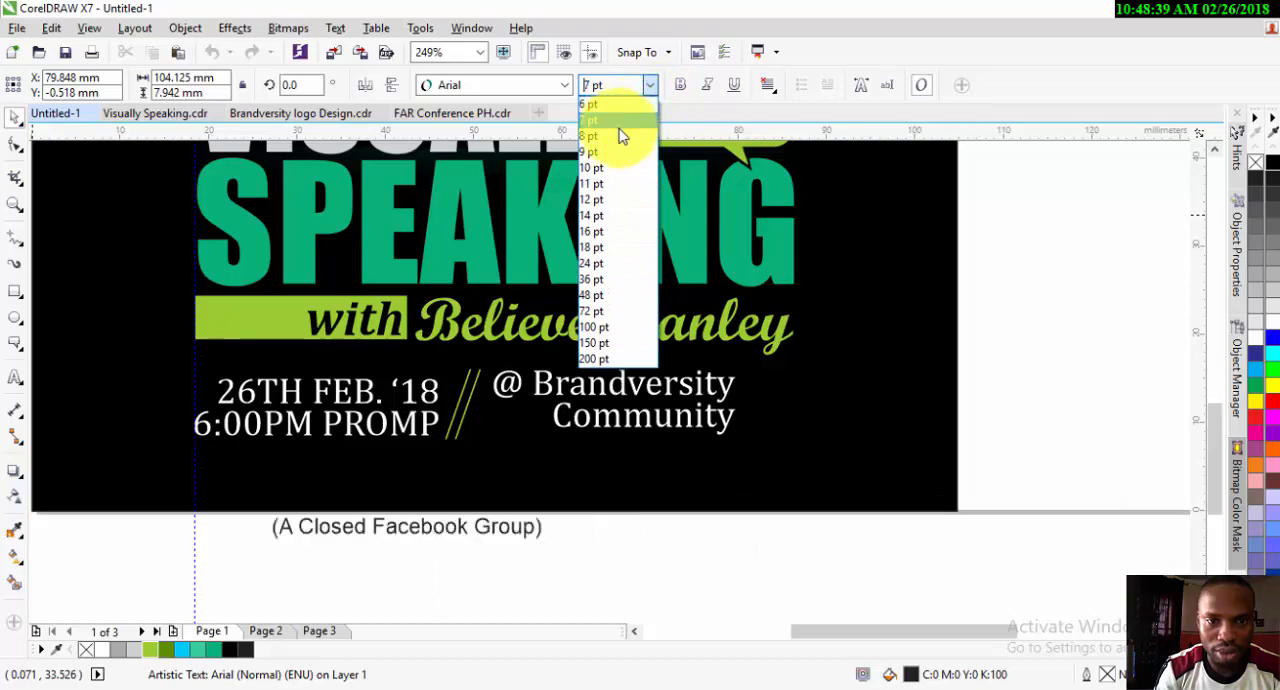
click(623, 126)
drag(439, 532, 656, 456)
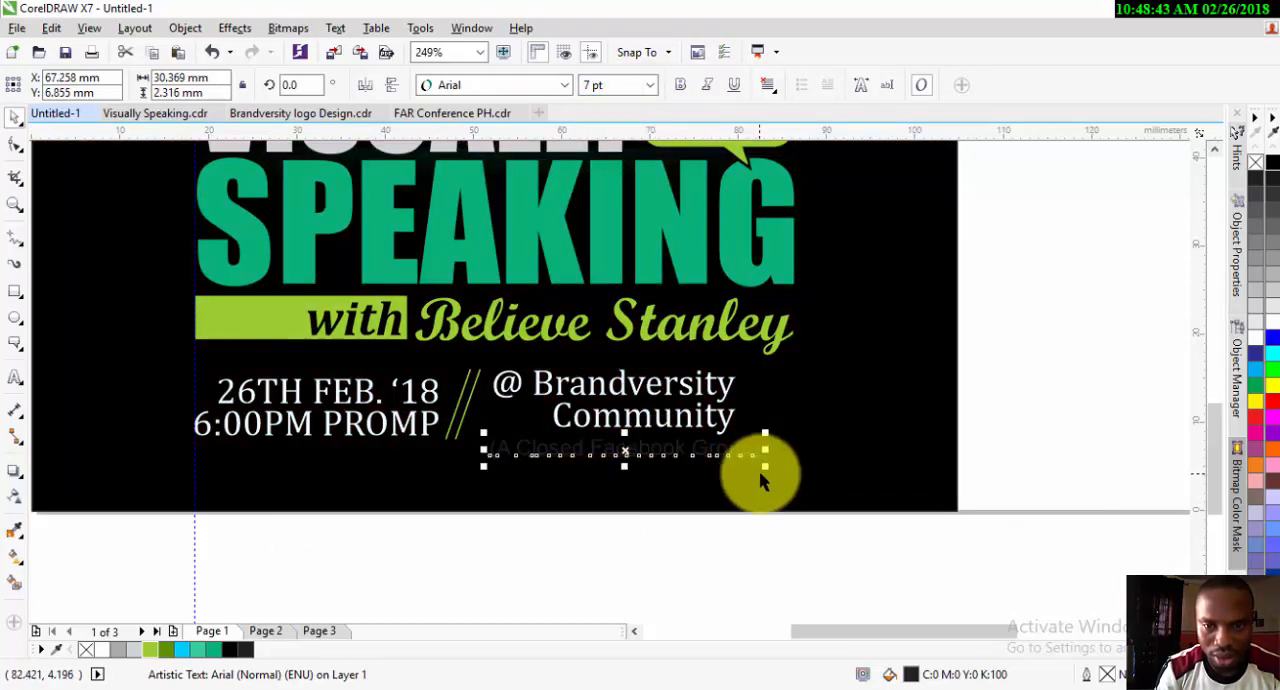
drag(764, 470, 740, 478)
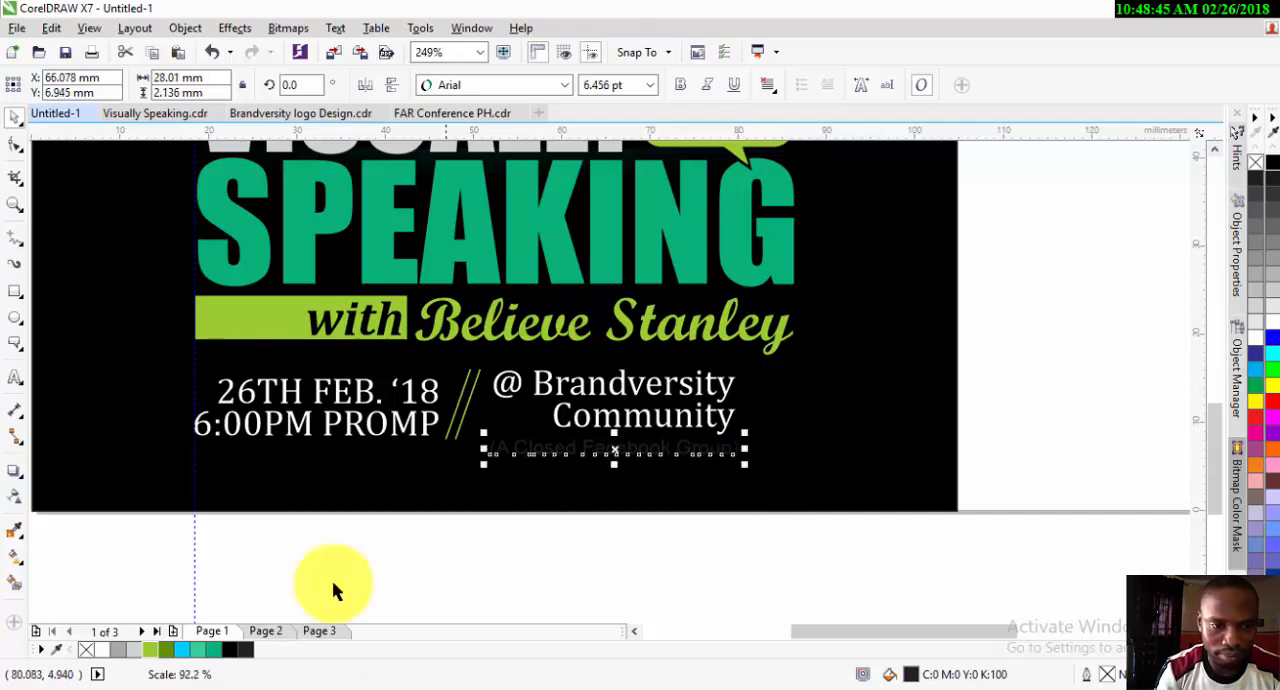
click(145, 652)
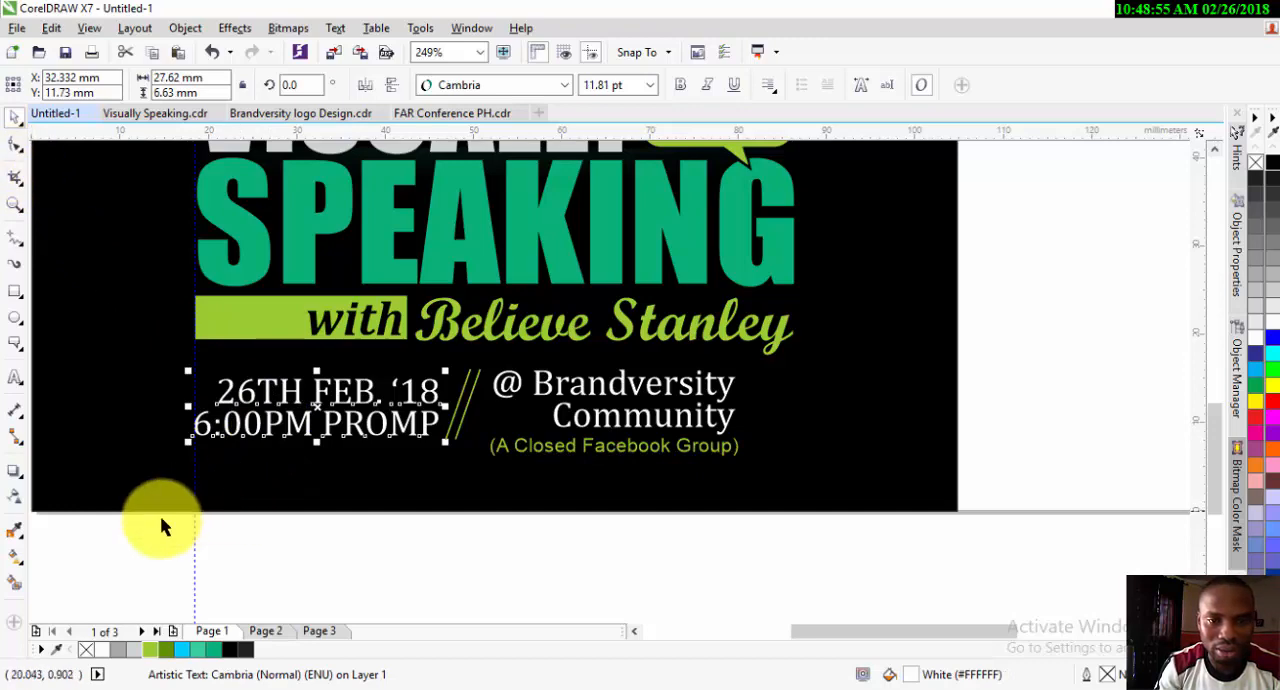
click(138, 550)
click(457, 514)
drag(457, 514, 775, 327)
key(ctrl+z)
Step: Temporarily group the venue text and Facebook group line, shrink them to about 26 mm wide and move them closer to the slanted lines
drag(797, 601, 484, 343)
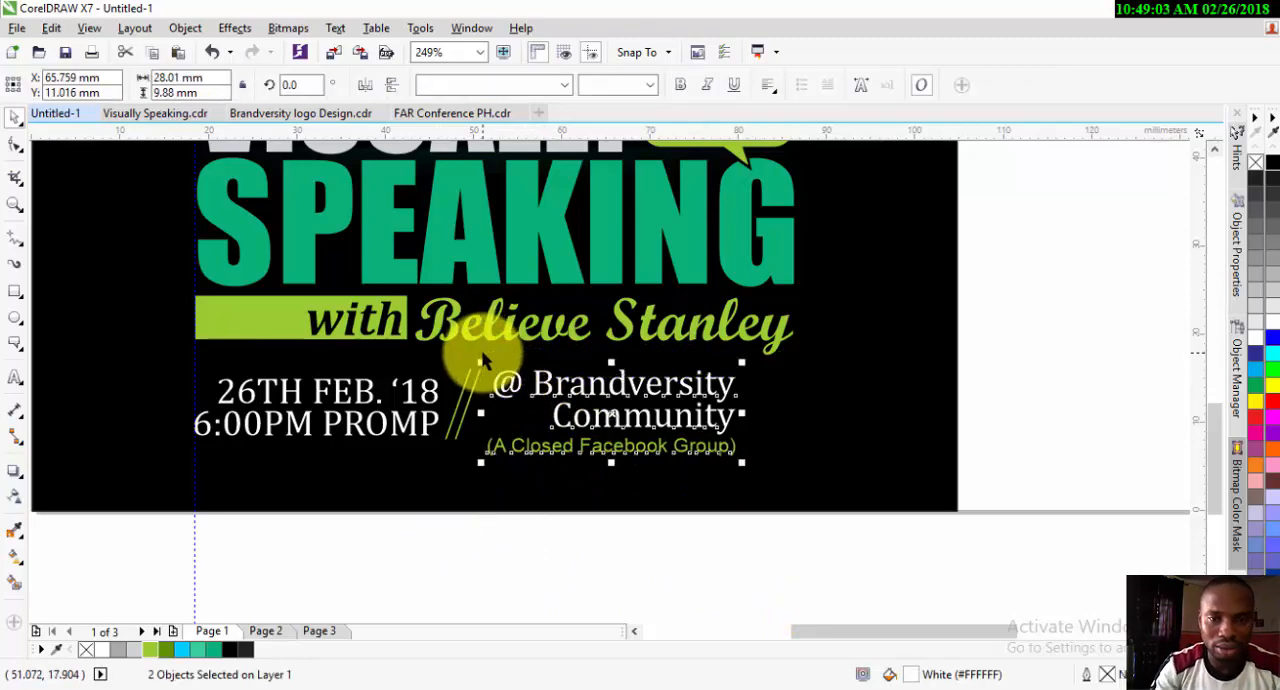
key(ctrl+g)
drag(481, 464, 499, 453)
mouse_move(590, 420)
mouse_down()
mouse_move(571, 408)
mouse_move(570, 420)
mouse_up()
click(326, 533)
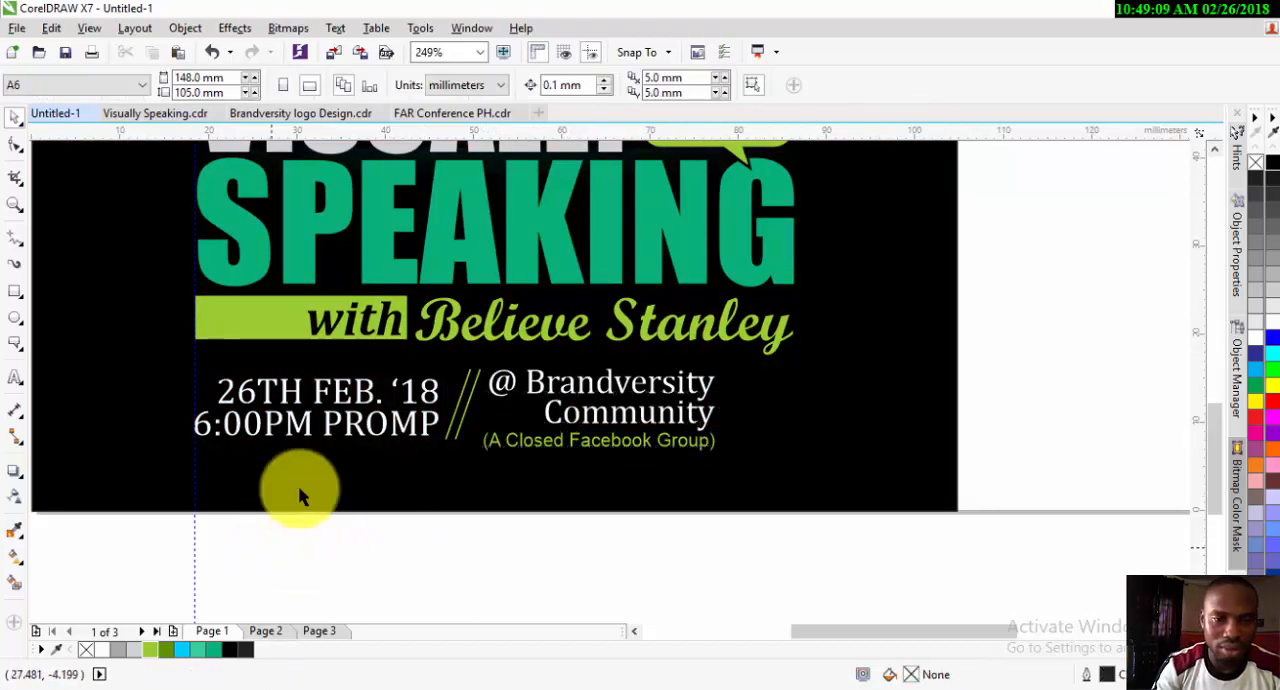
click(517, 443)
key(ctrl+u)
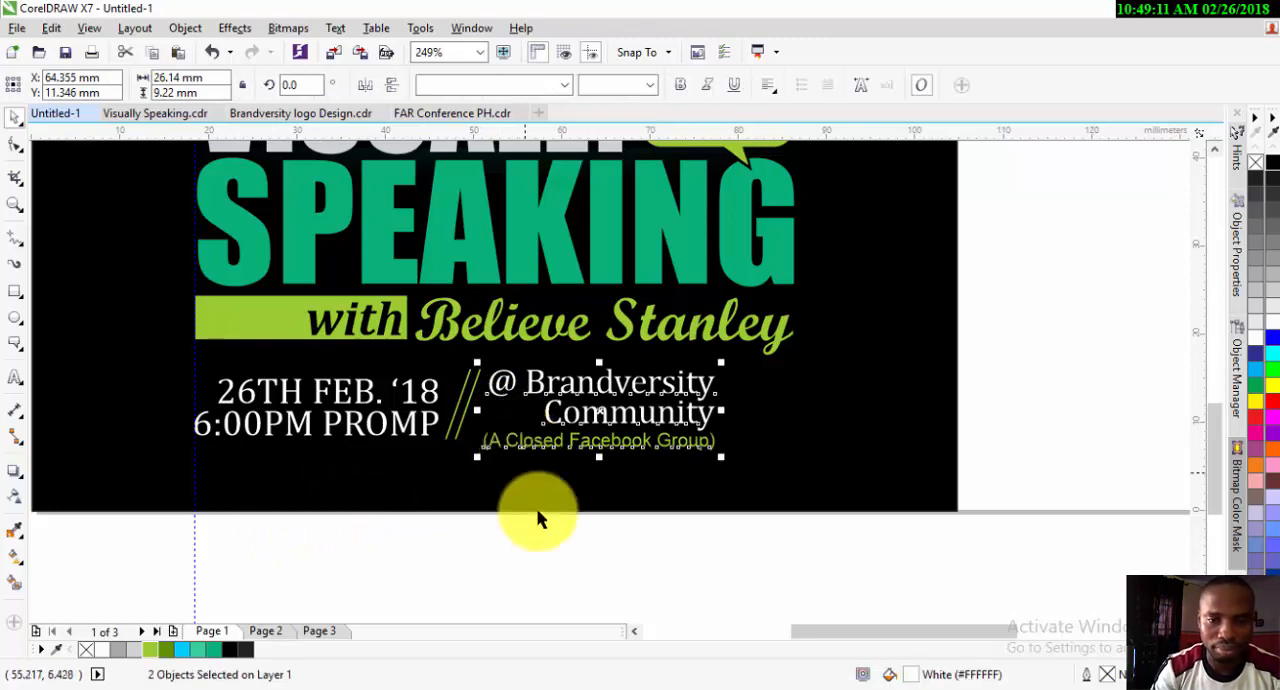
click(563, 551)
Step: Duplicate the "(A Closed Facebook Group)" line to the free area below the date text
click(537, 450)
double_click(535, 452)
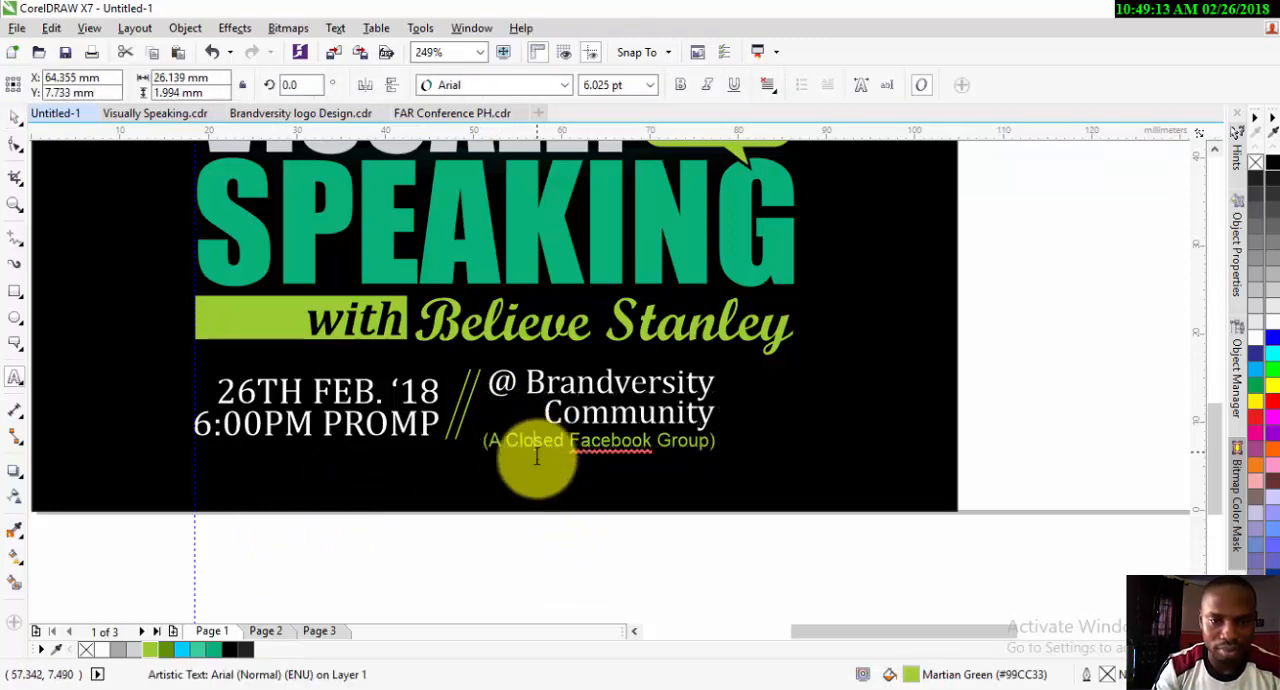
click(14, 122)
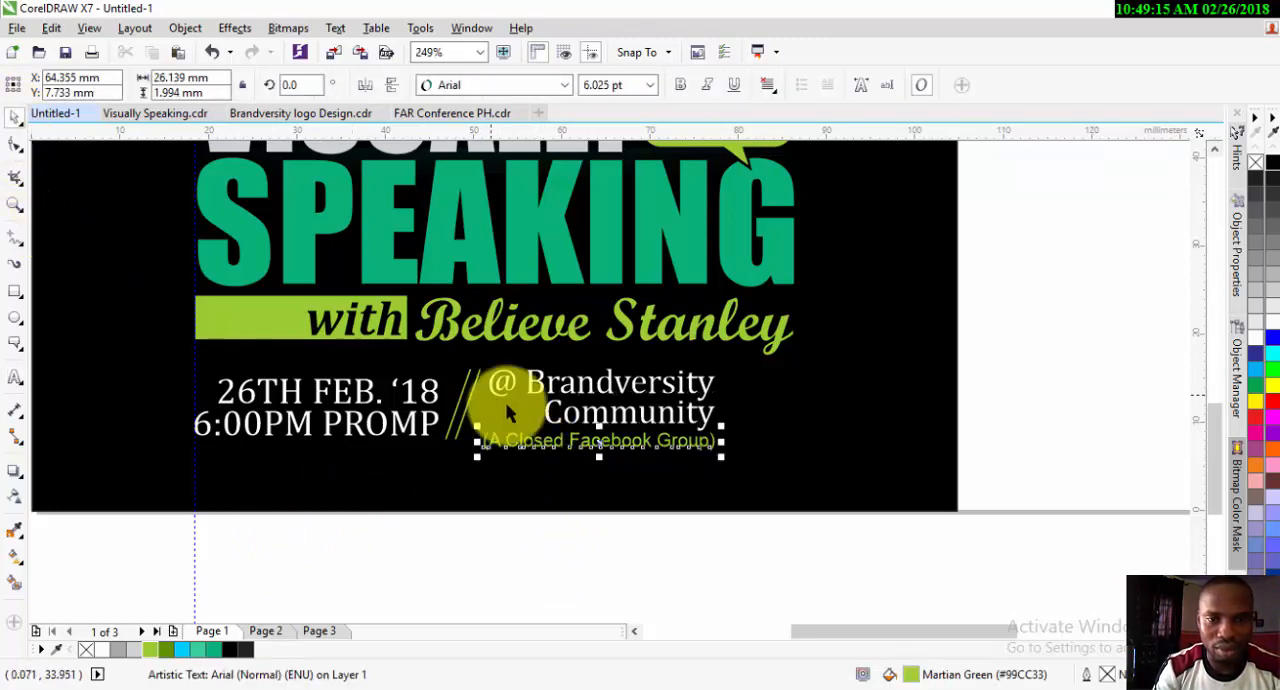
drag(586, 451, 405, 473)
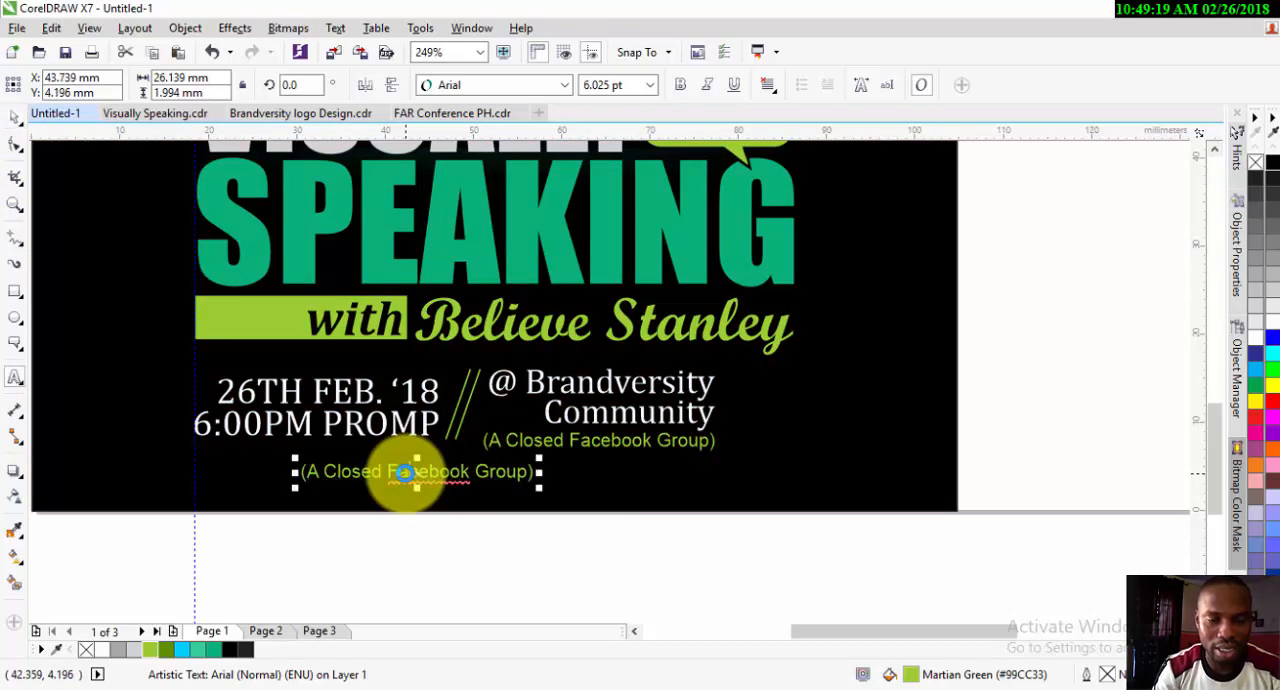
click(14, 120)
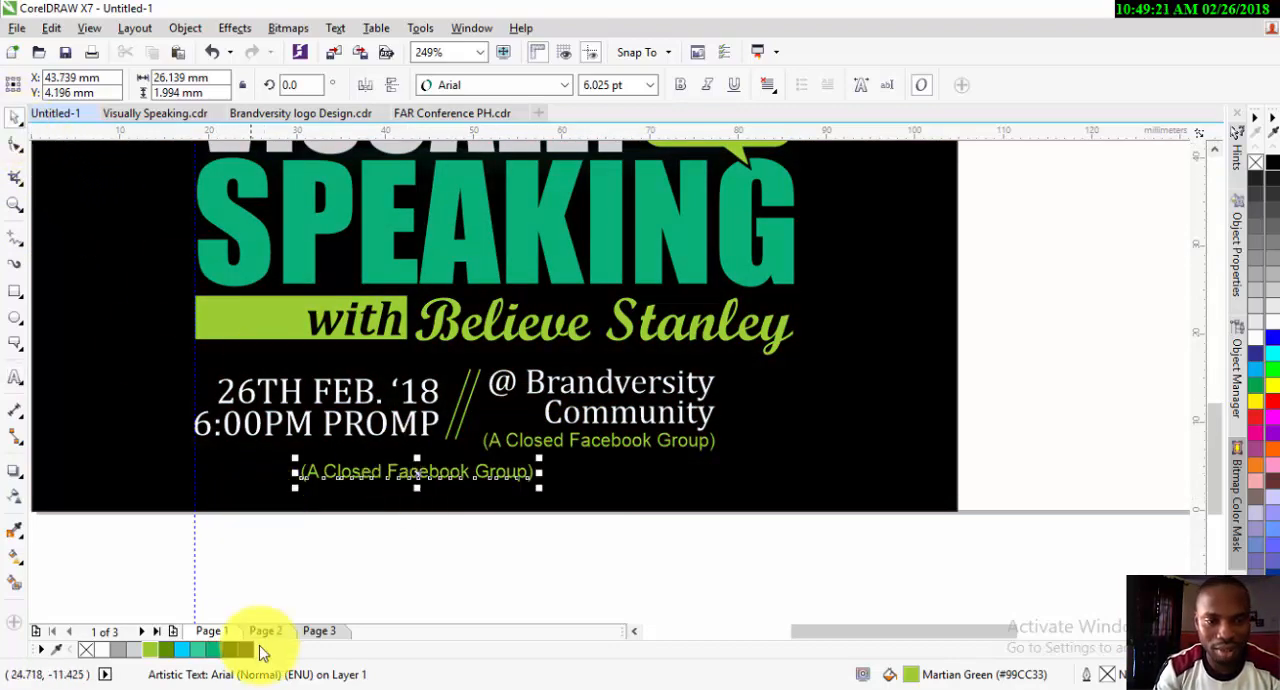
Step: Replace the duplicated Facebook group line with the "Join Here: bit.ly/BrandversityComm" line copied from Page 2
click(267, 633)
click(592, 426)
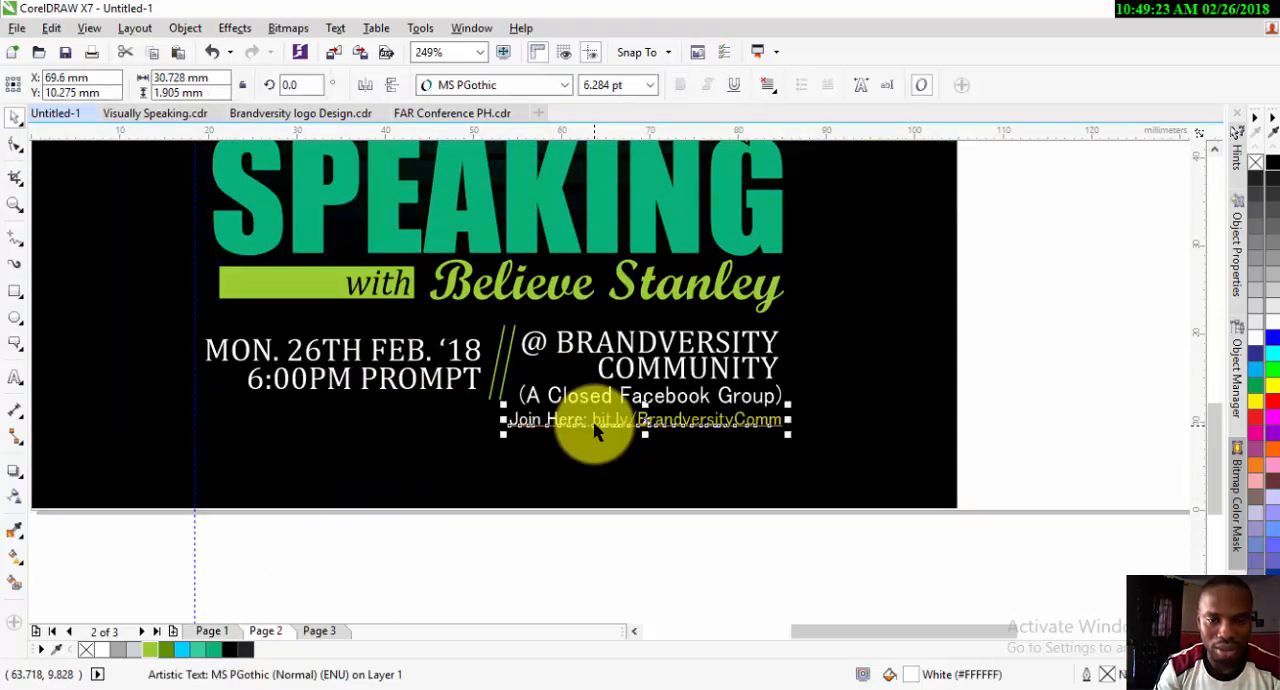
click(226, 637)
click(514, 476)
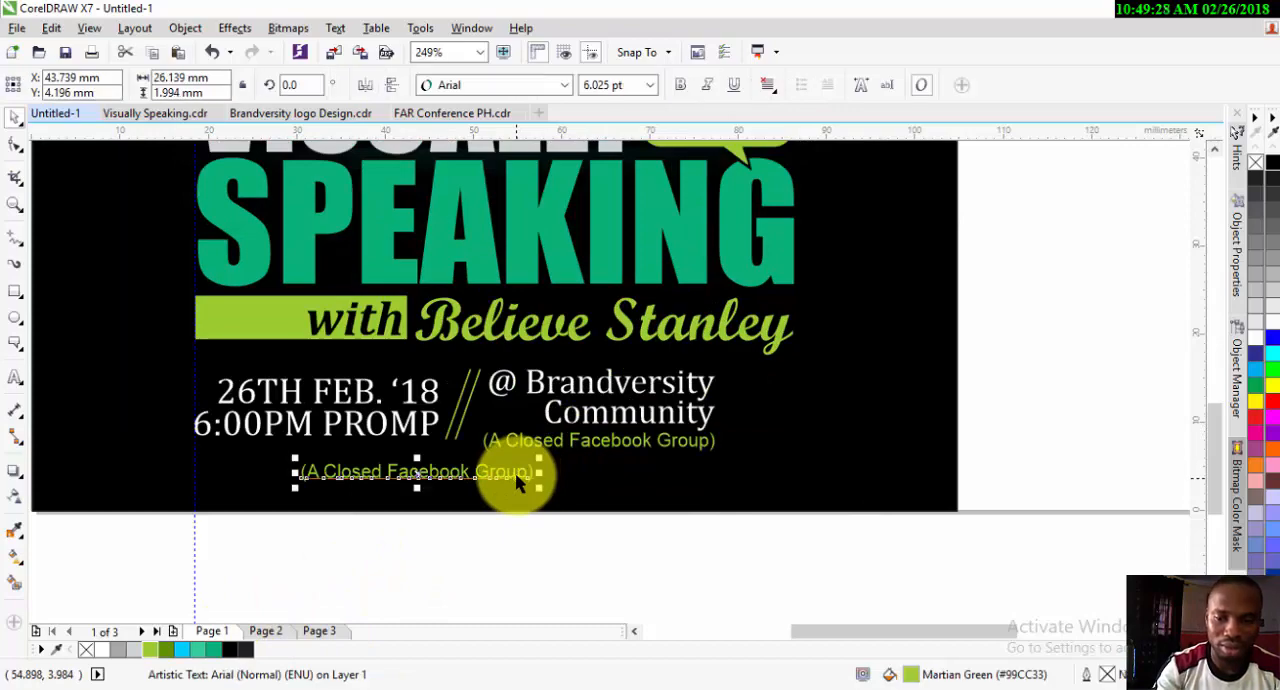
key(Delete)
key(ctrl+v)
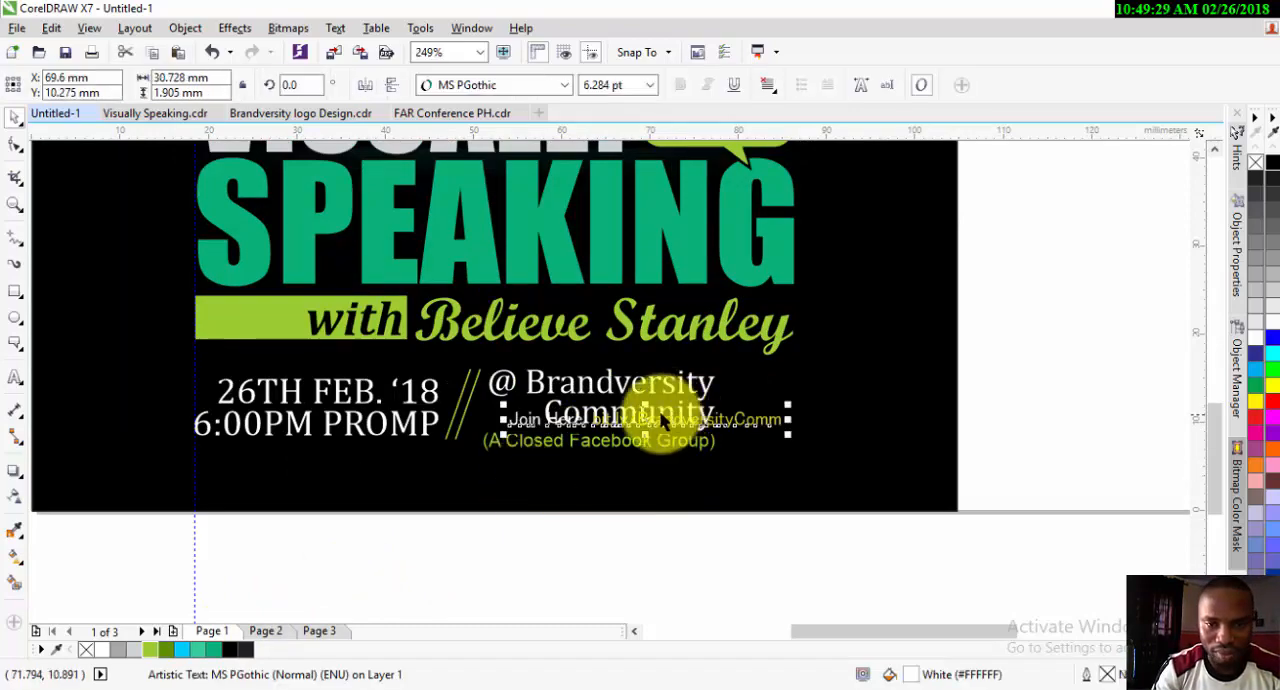
Step: Place the Join Here line below the date text and enlarge it from its centre to about 41.9 mm wide
drag(649, 416, 439, 470)
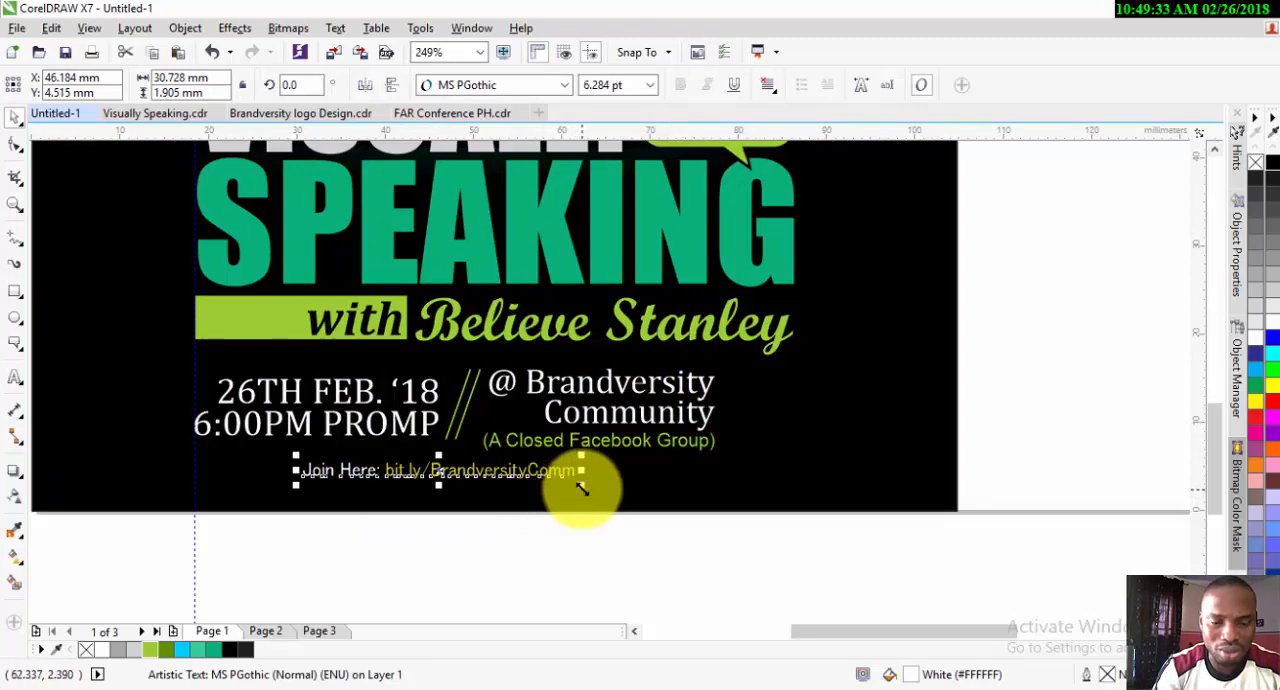
drag(582, 488, 631, 500)
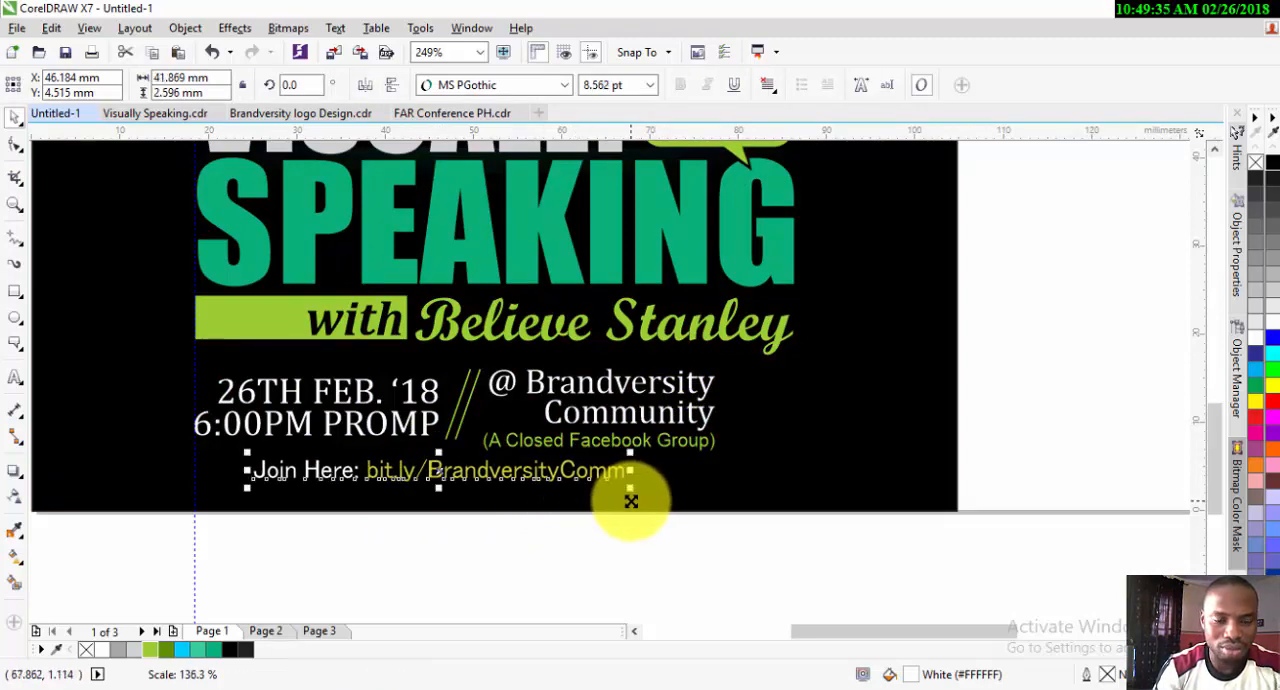
key(shift+F4)
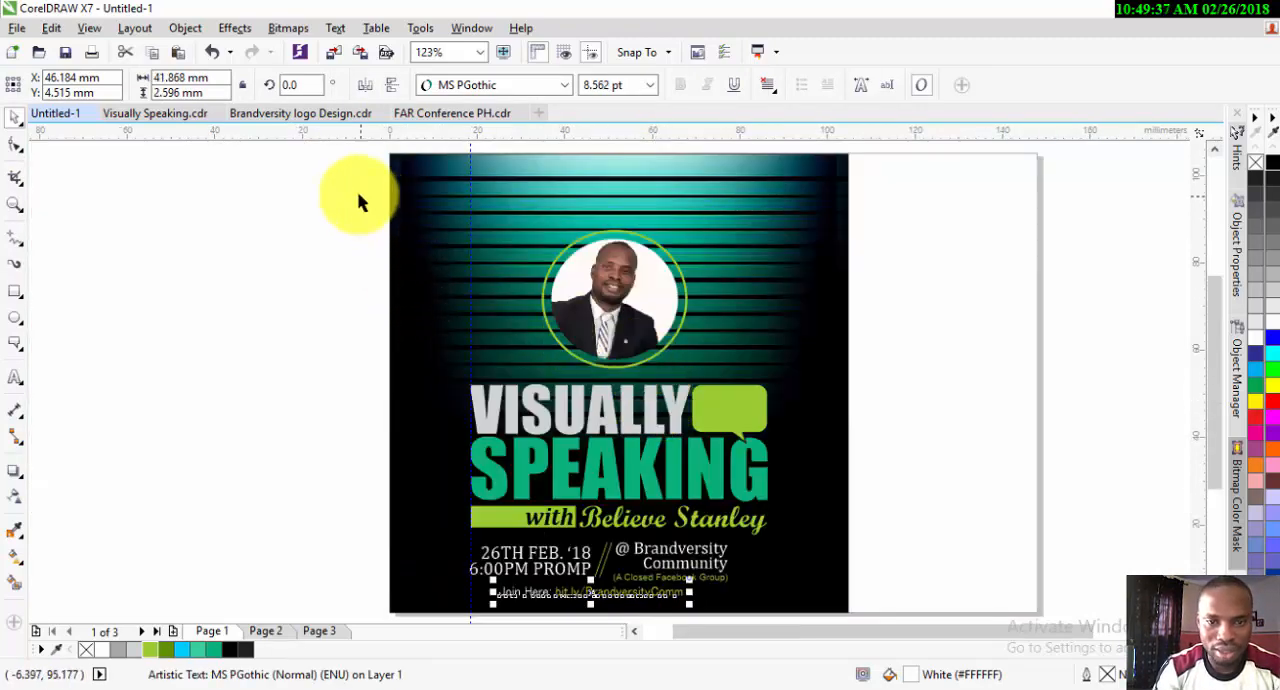
Step: Move the photo, heading, date and venue details up together, to a centre height of 51.15 mm, without the Join Here line
drag(758, 516, 846, 592)
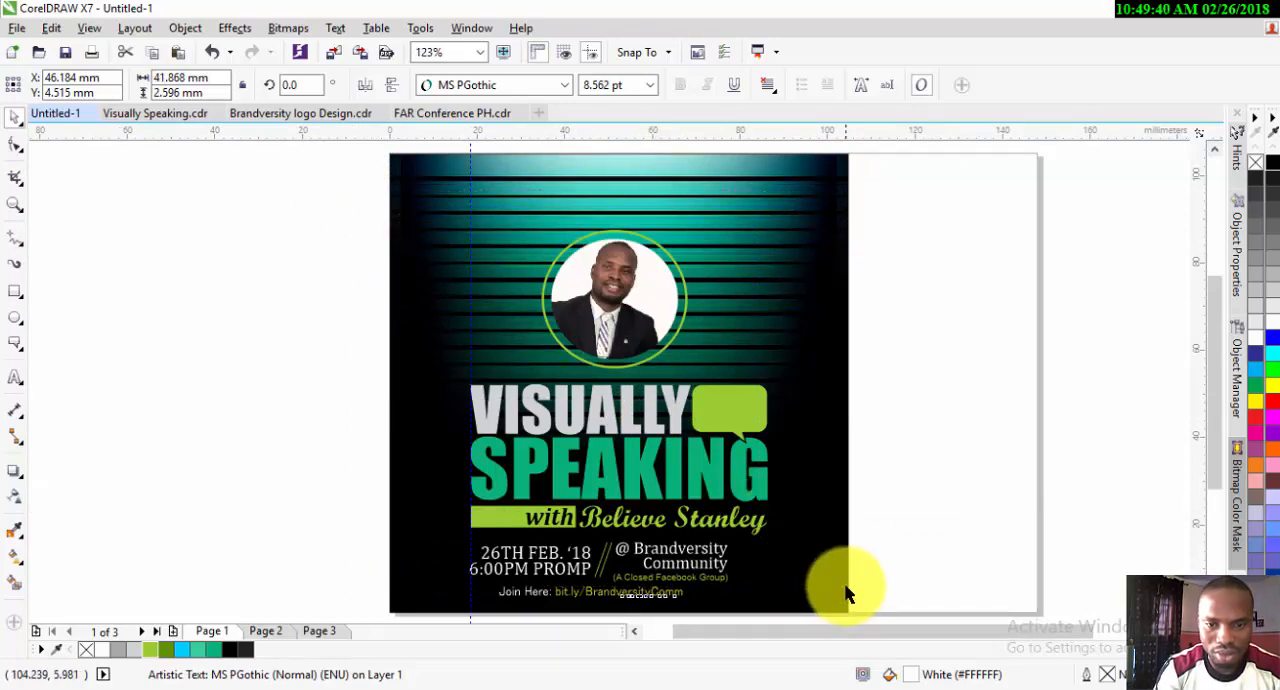
mouse_move(691, 457)
mouse_down()
mouse_move(694, 405)
mouse_move(694, 437)
mouse_up()
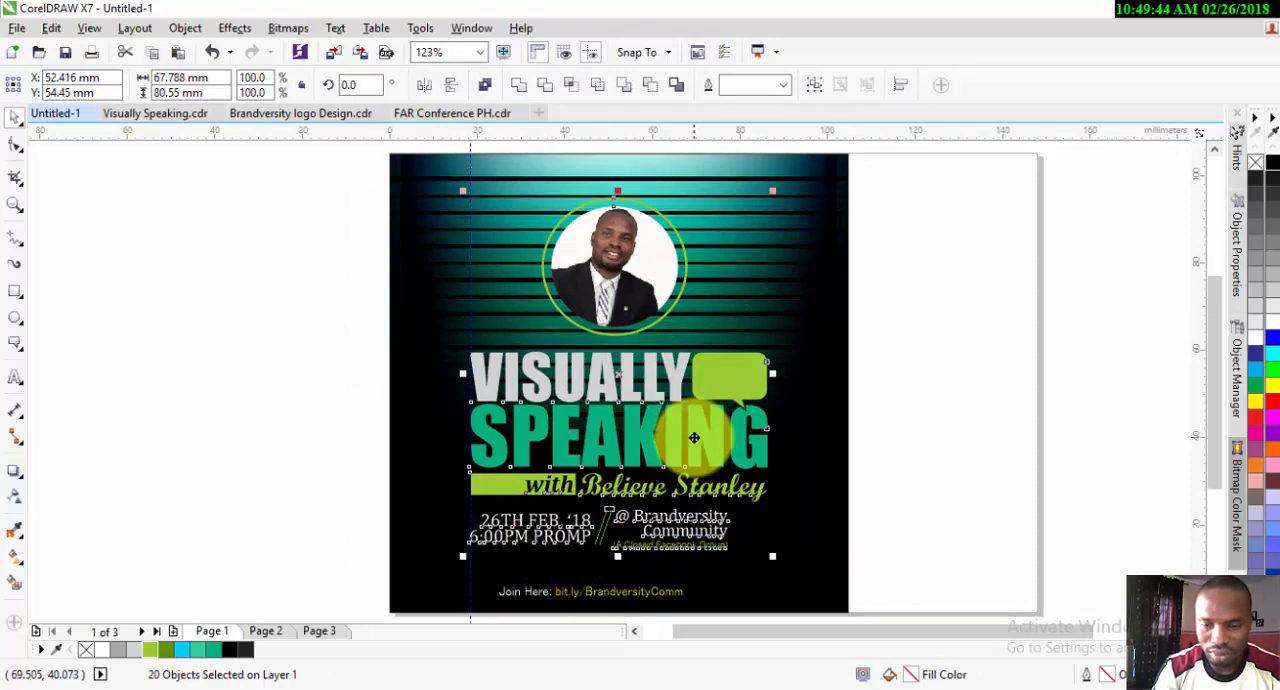
key(Down)
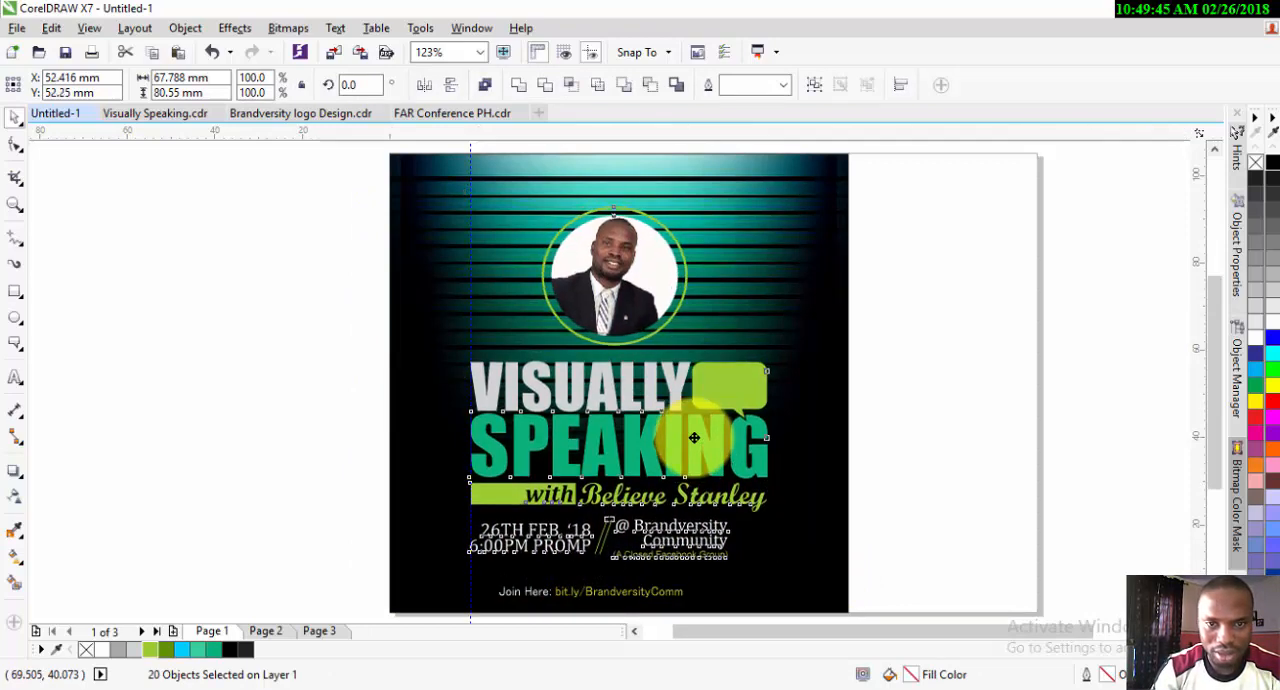
key(Down)
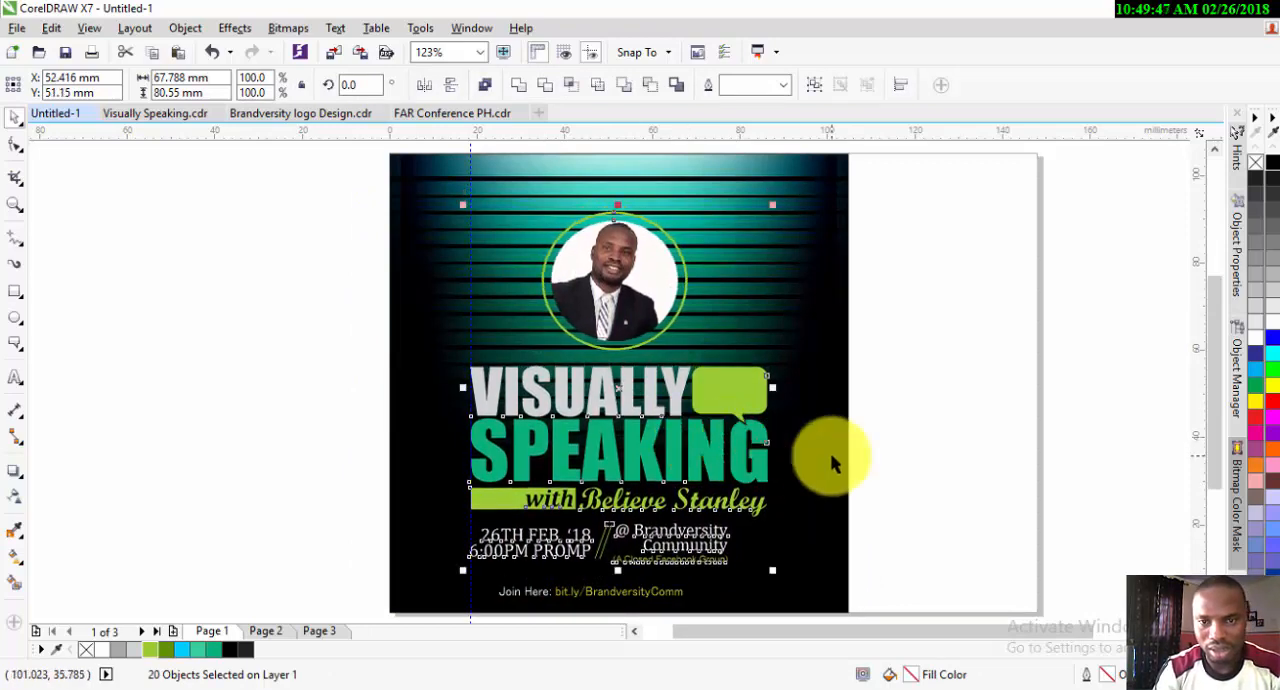
click(917, 485)
Step: Move the Join Here line slightly up and right, to about X 48.5 mm, Y 6.5 mm
click(667, 597)
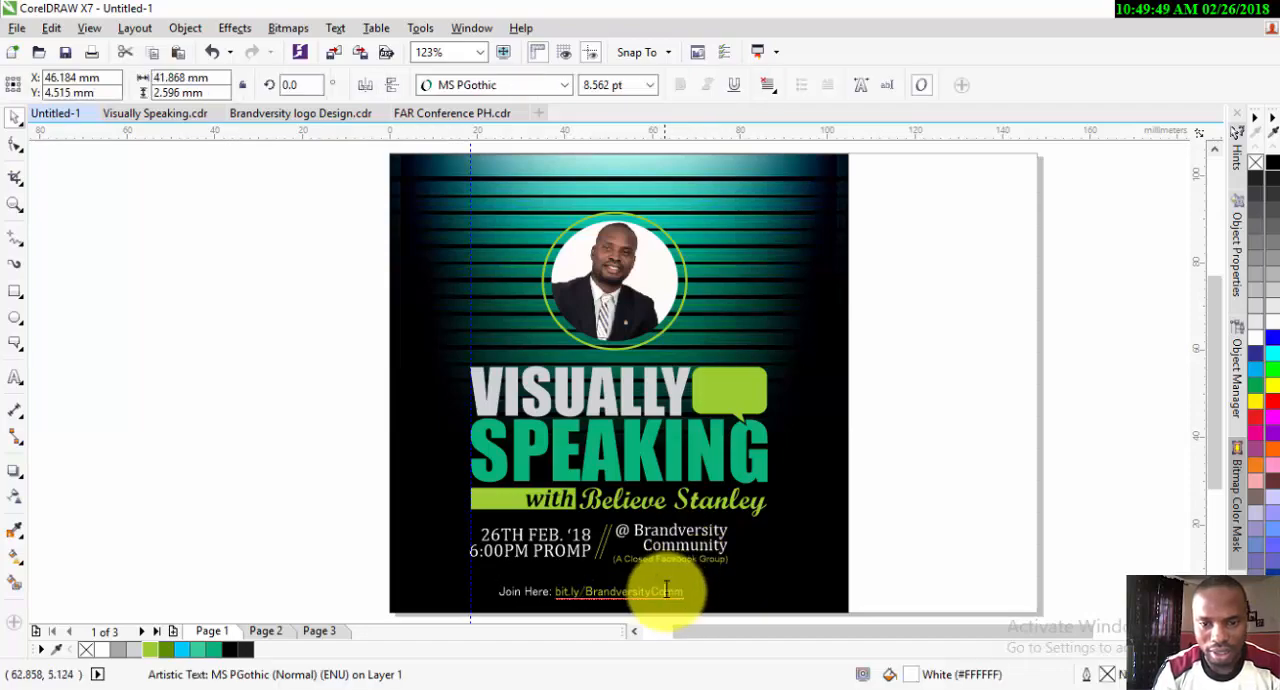
click(15, 120)
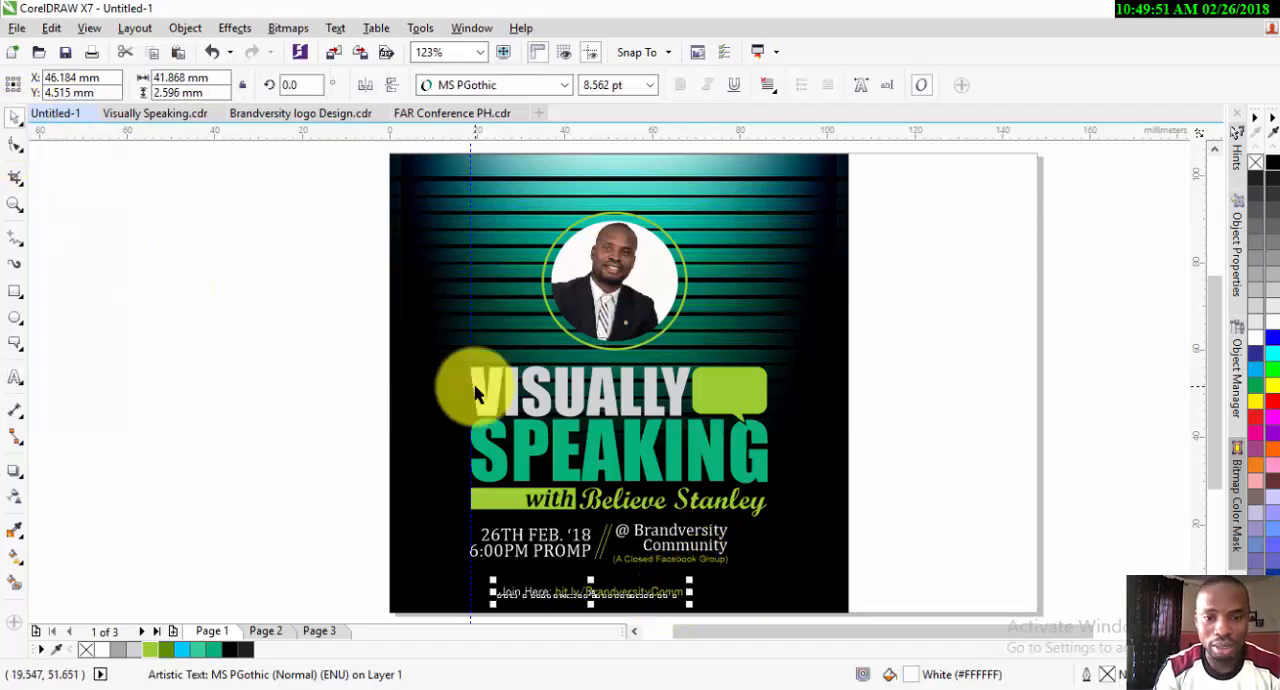
drag(590, 594, 603, 590)
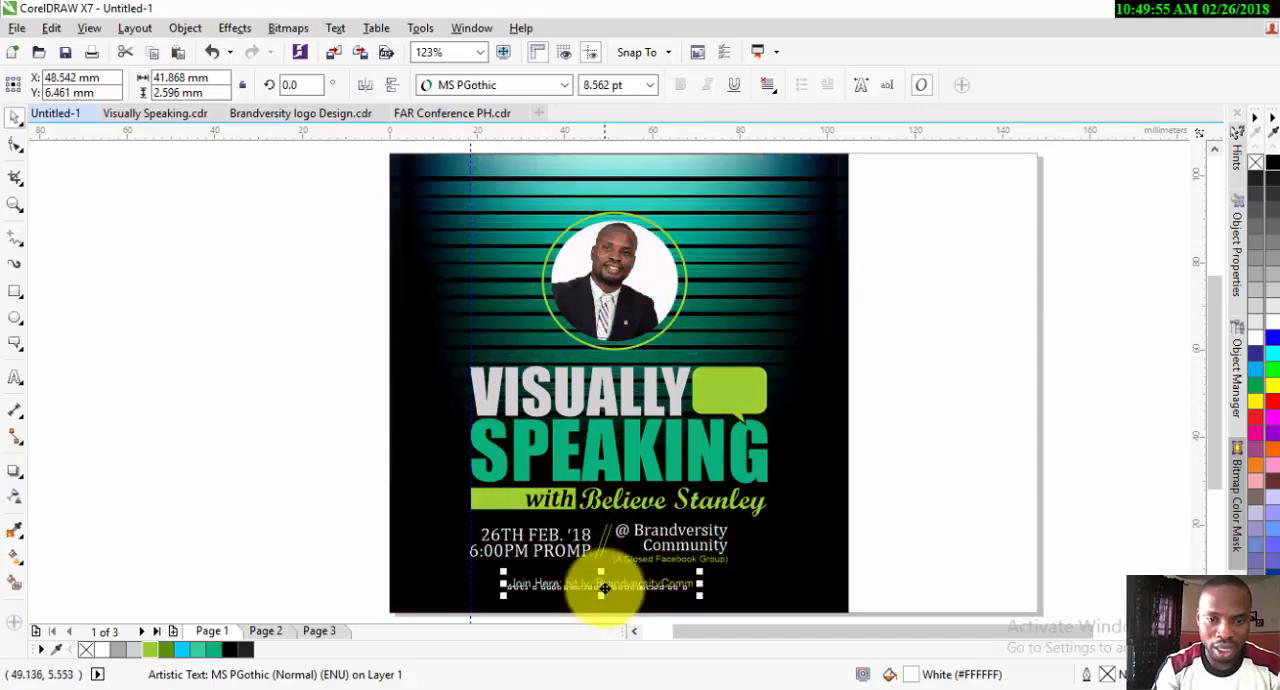
click(300, 481)
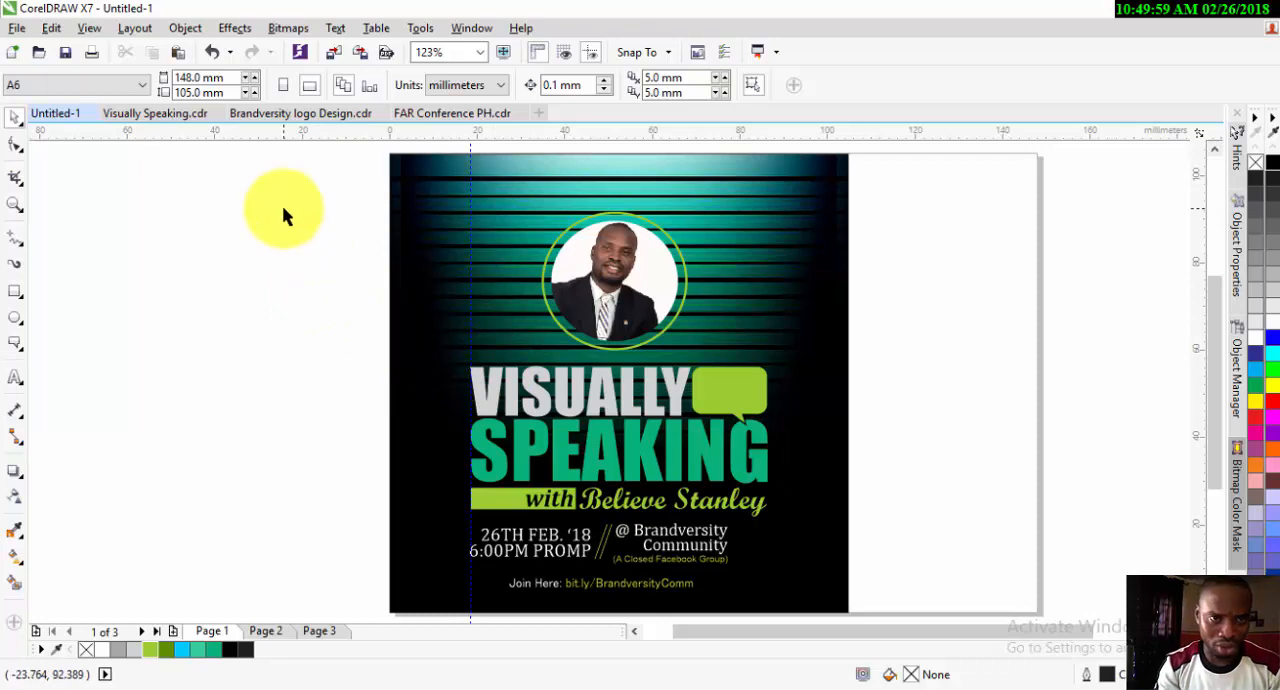
Step: Copy the Brandversity Community logo from the Brandversity logo Design.cdr file and paste it onto Page 1 of the Untitled-1 flyer
click(273, 116)
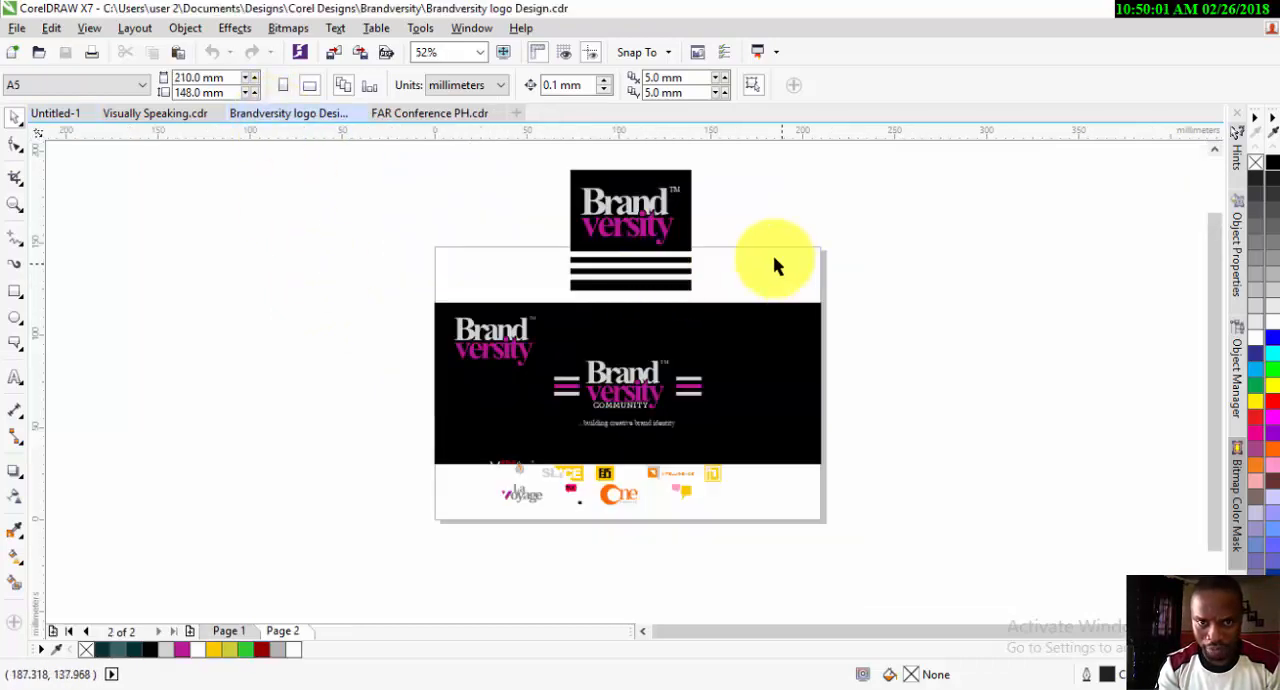
click(640, 244)
click(625, 394)
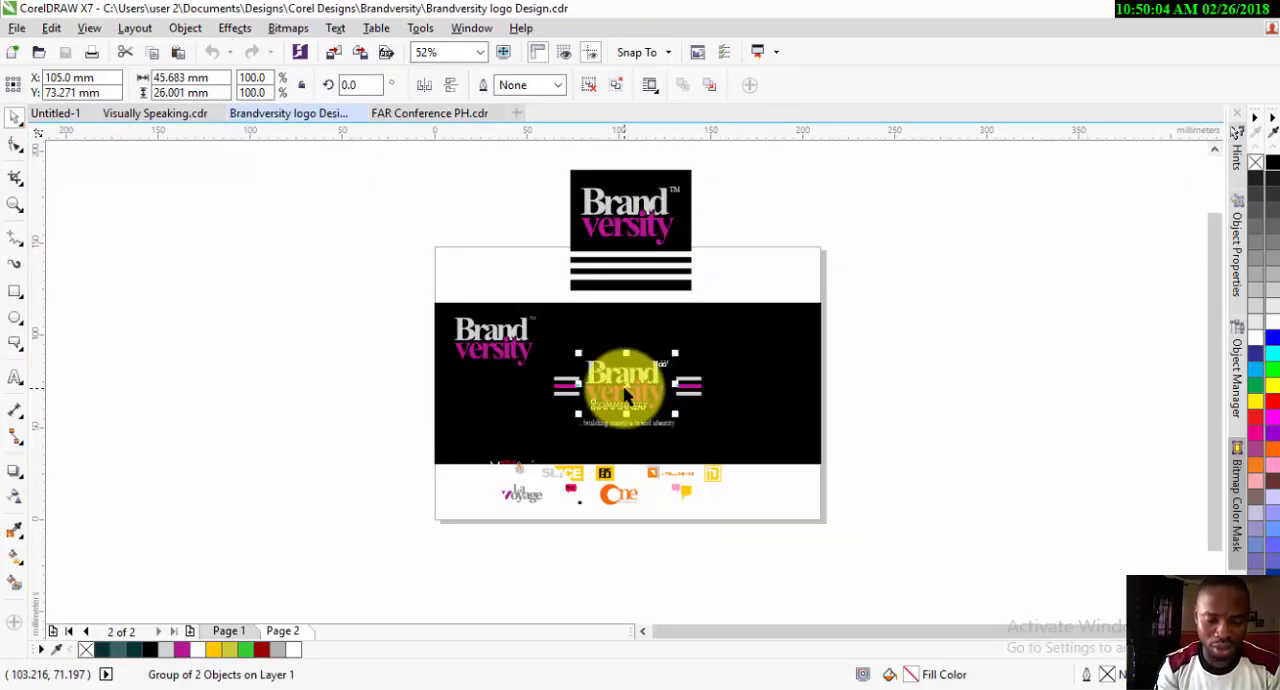
click(326, 380)
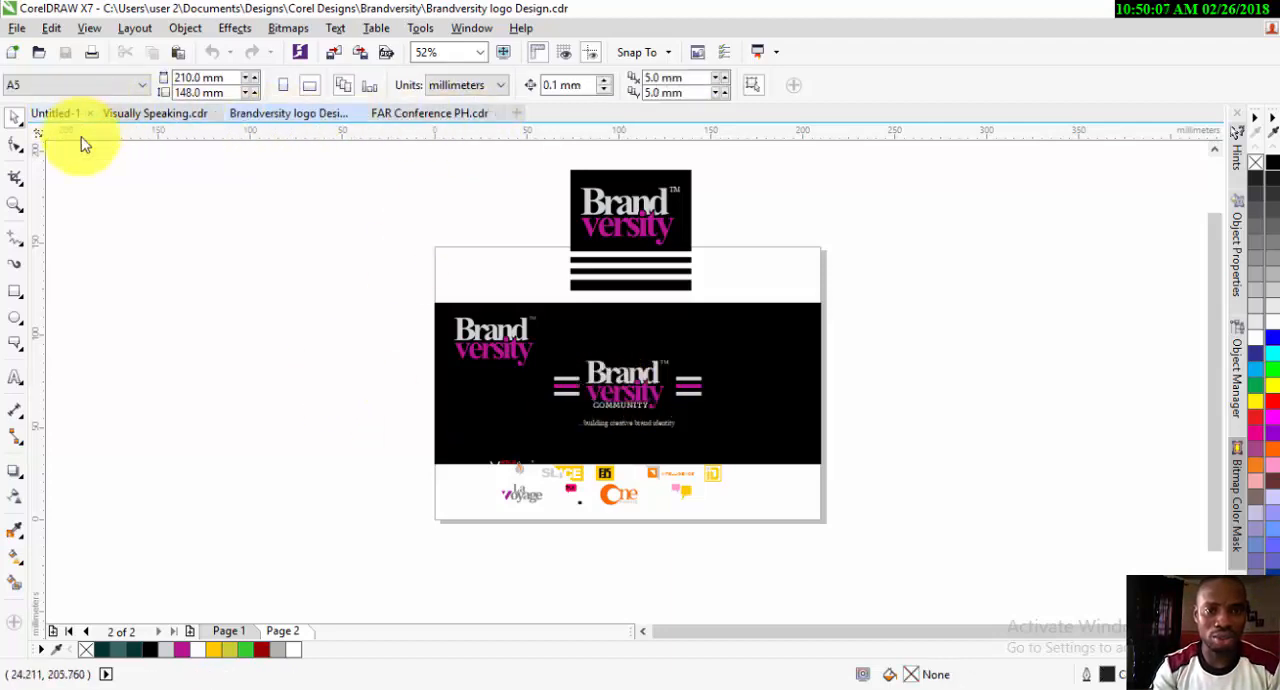
click(58, 113)
key(ctrl+v)
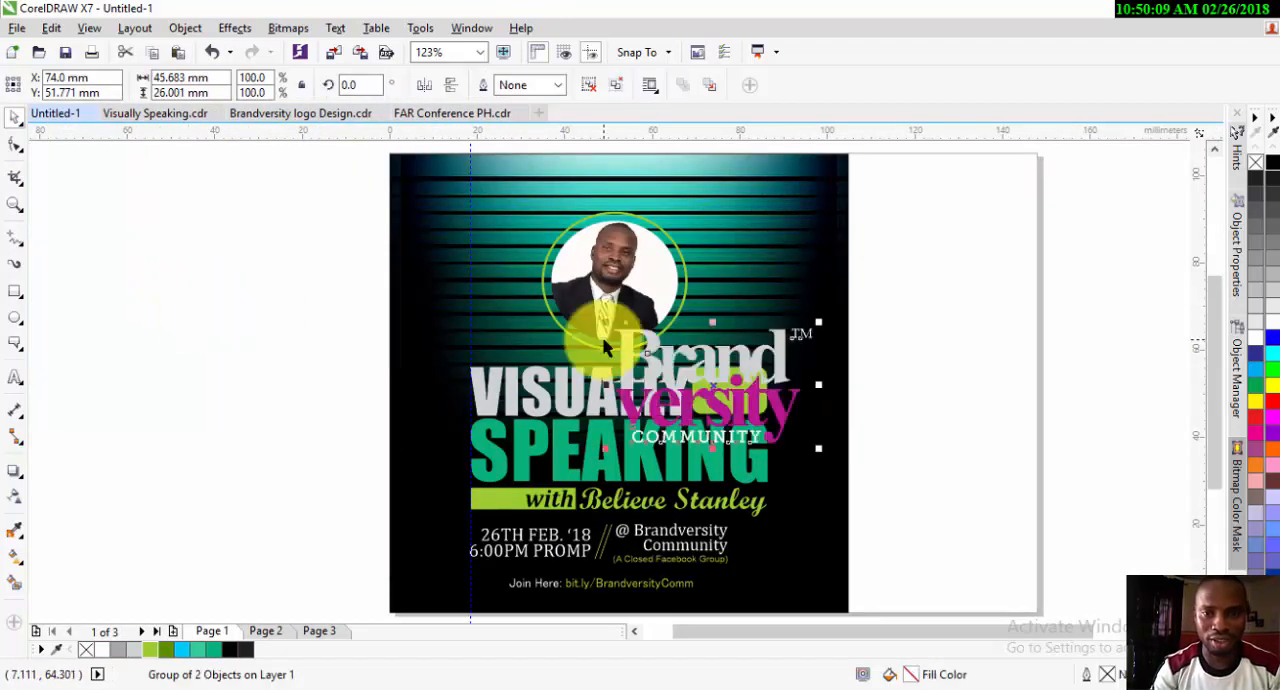
Step: Place the pasted logo in the flyer's top-left corner and shrink it to about 23.9 mm wide
drag(727, 375, 525, 227)
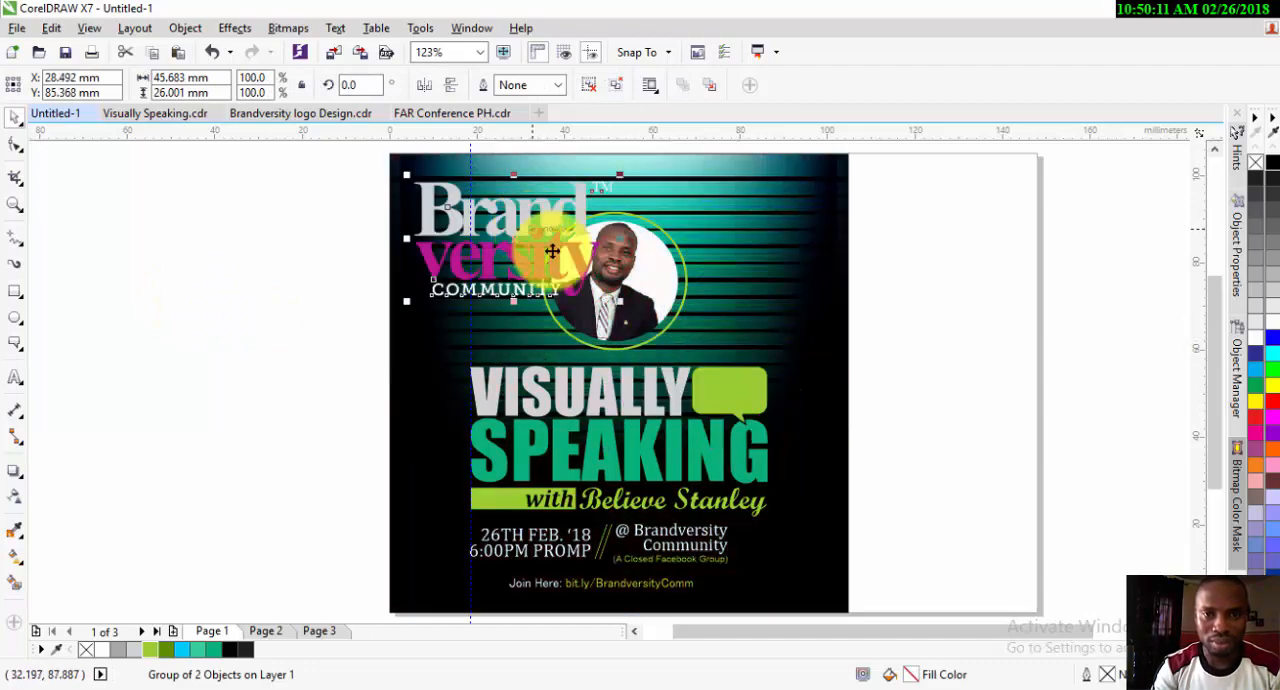
drag(620, 303, 522, 250)
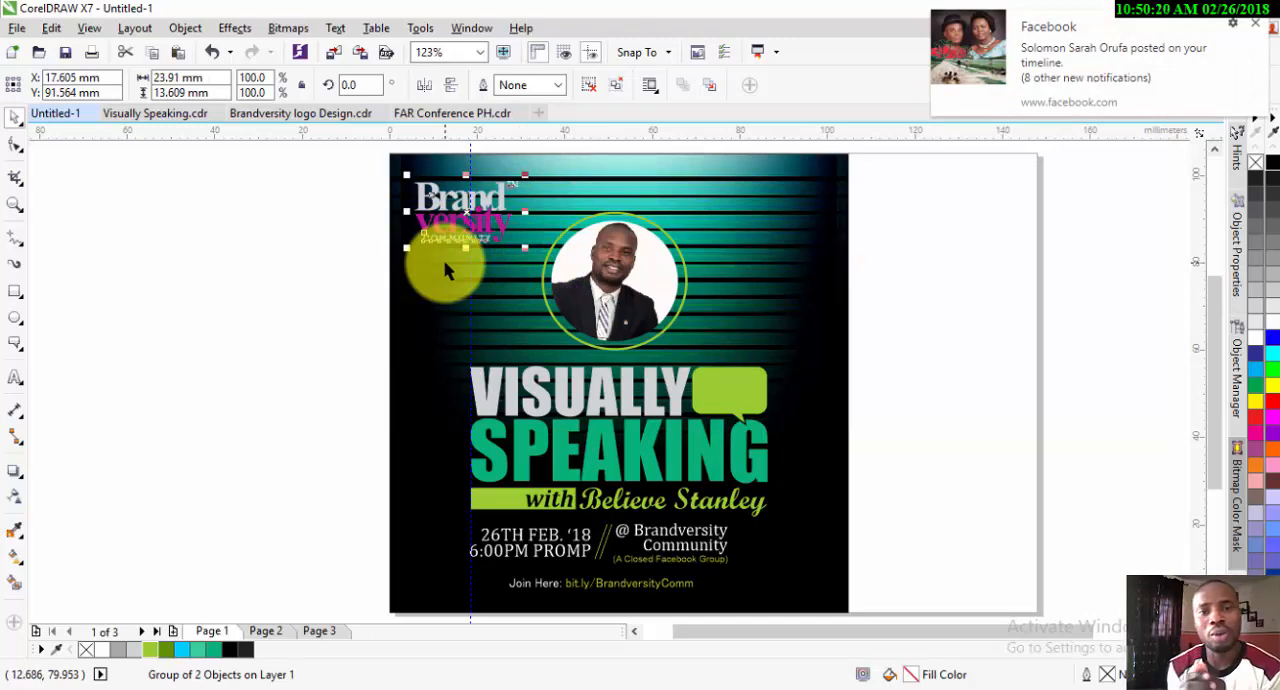
click(291, 230)
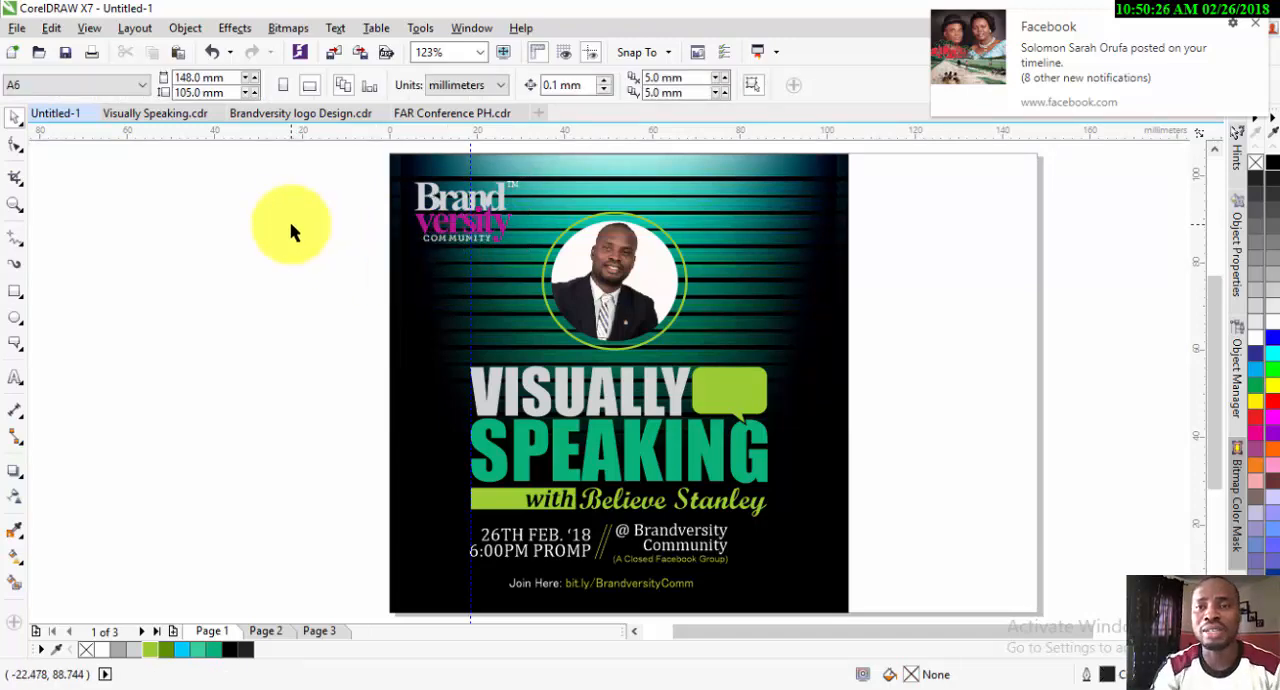
Step: Recolour the whole Brandversity Community logo white
click(921, 1)
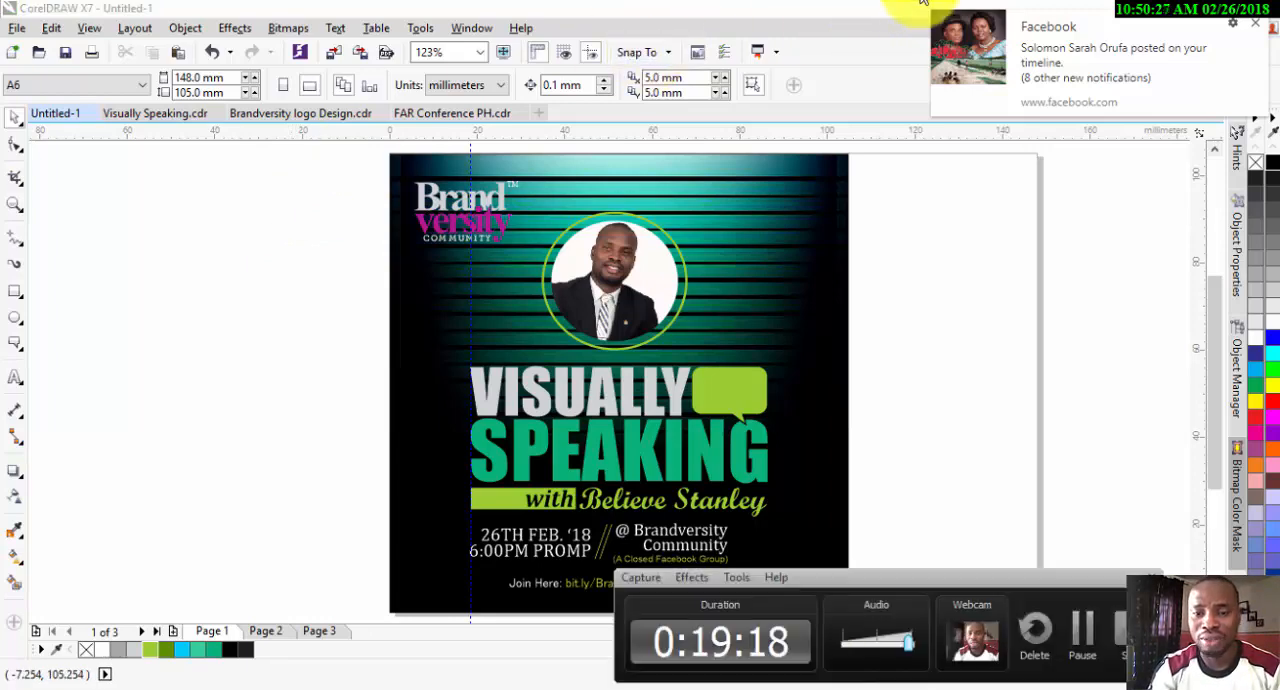
click(432, 238)
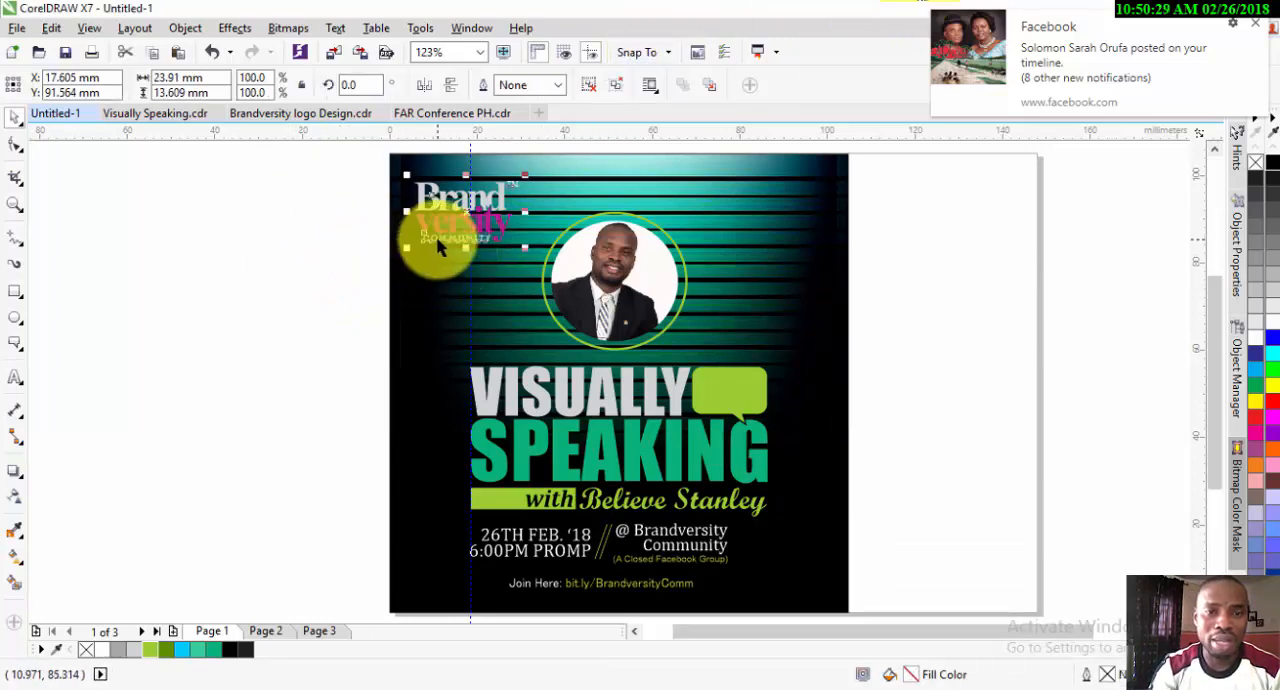
click(349, 214)
click(435, 219)
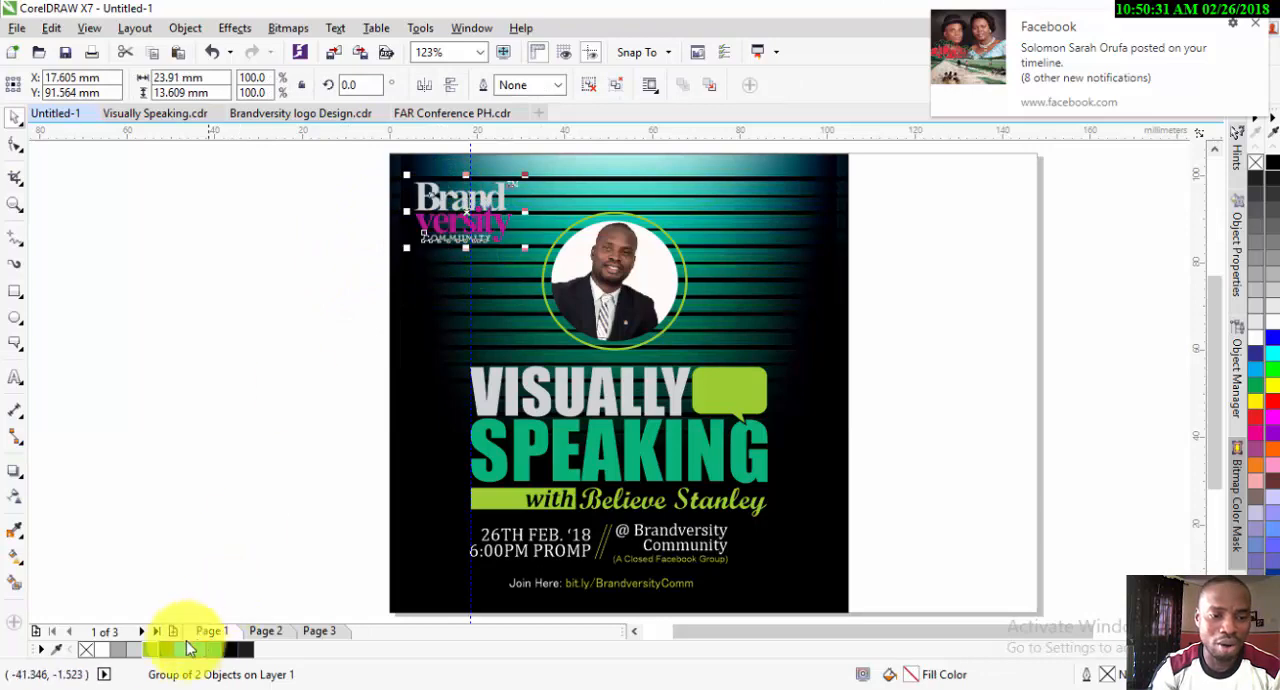
click(99, 649)
click(202, 518)
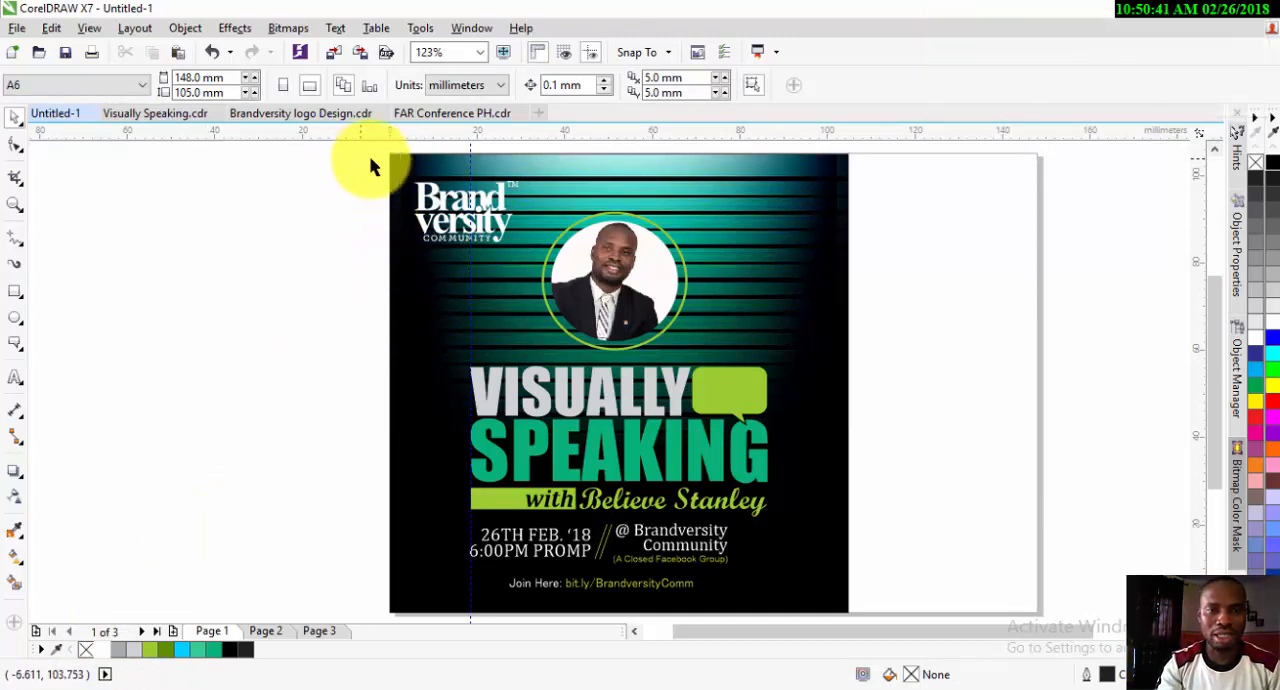
Step: Enlarge the logo to about 25.2 mm wide and move it across to the flyer's top-right corner, at about X 86.3 mm
drag(370, 160, 561, 290)
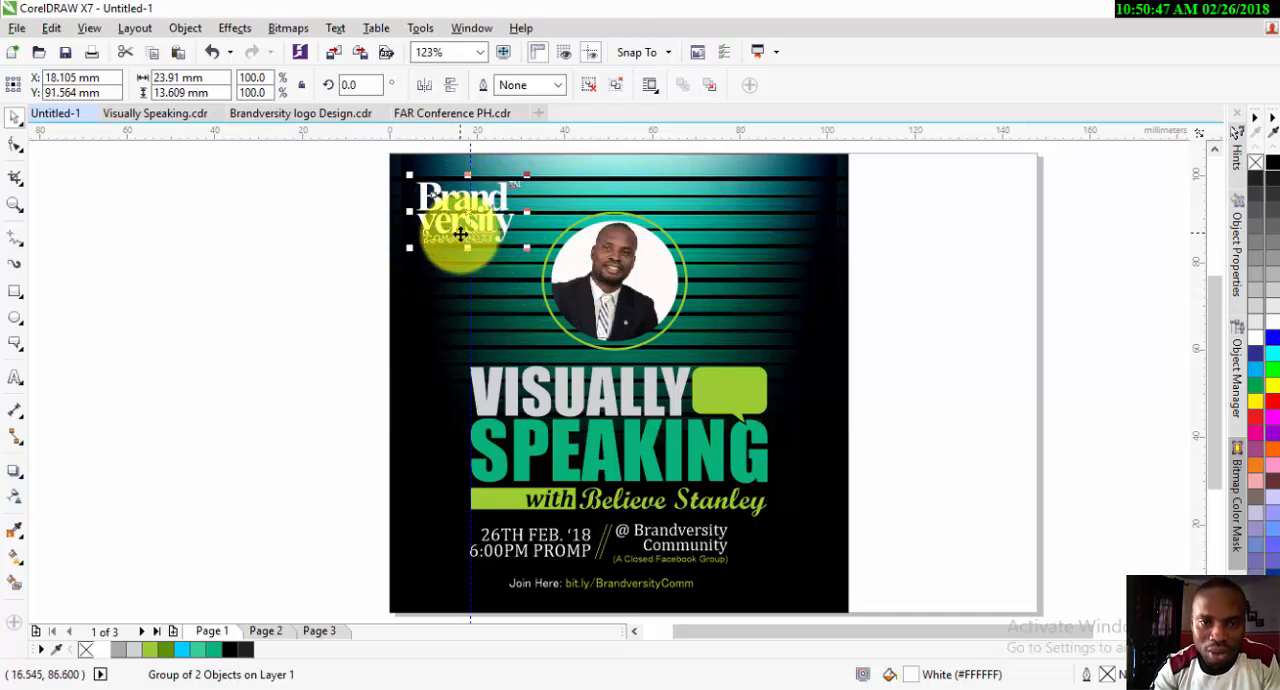
click(327, 258)
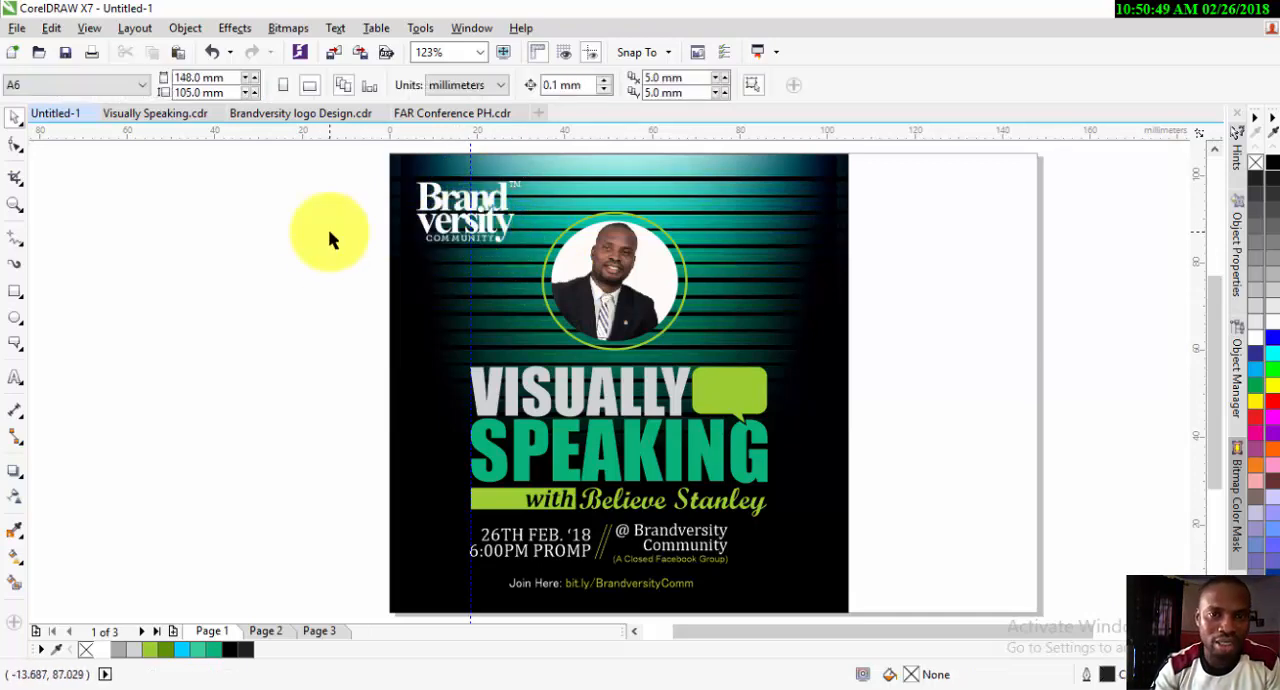
click(449, 227)
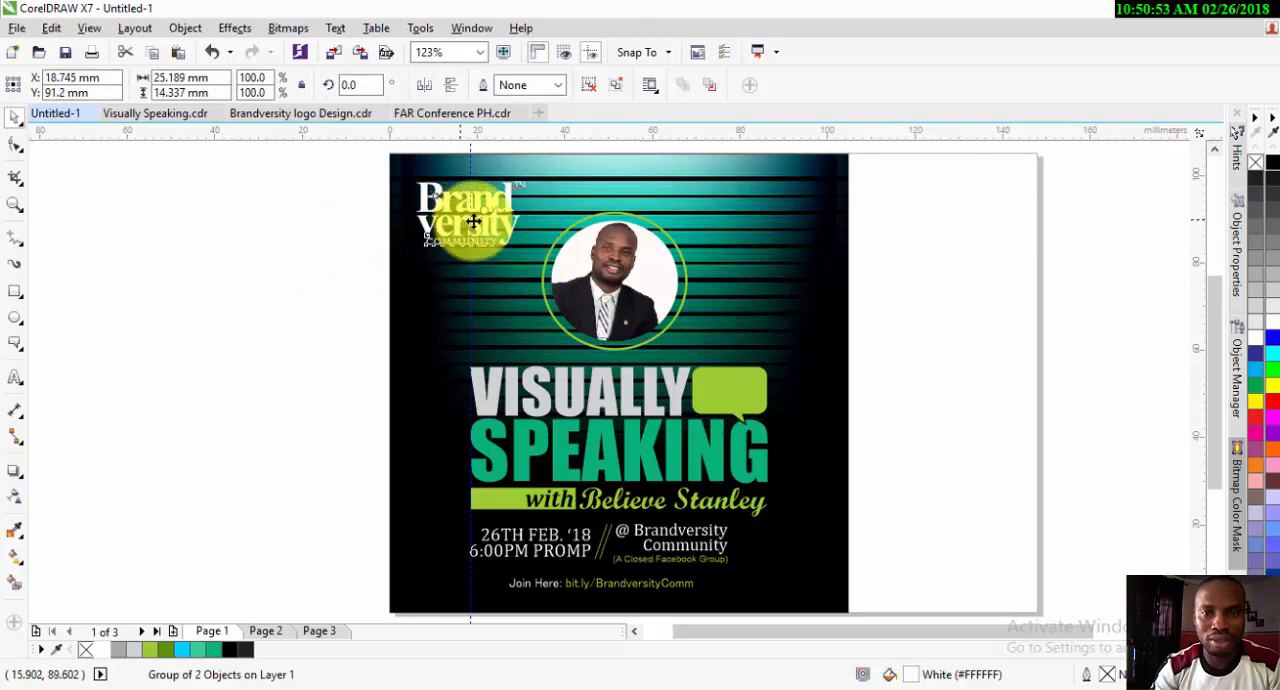
drag(458, 249, 757, 245)
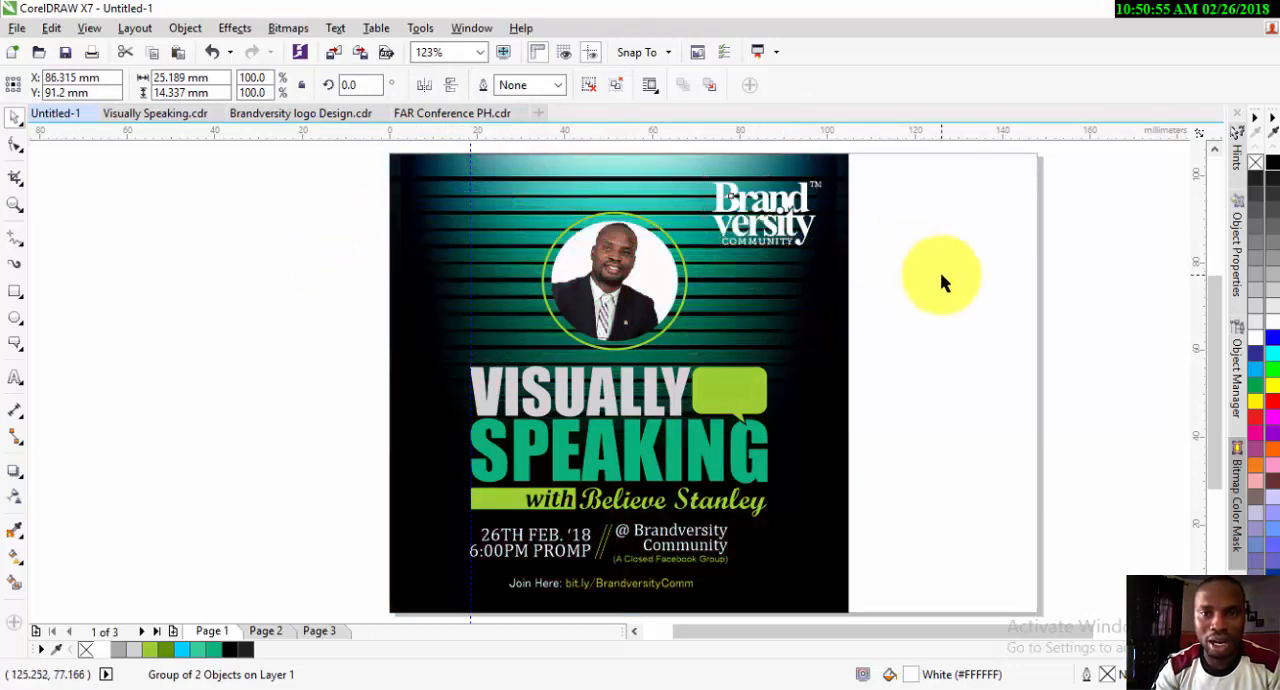
click(877, 250)
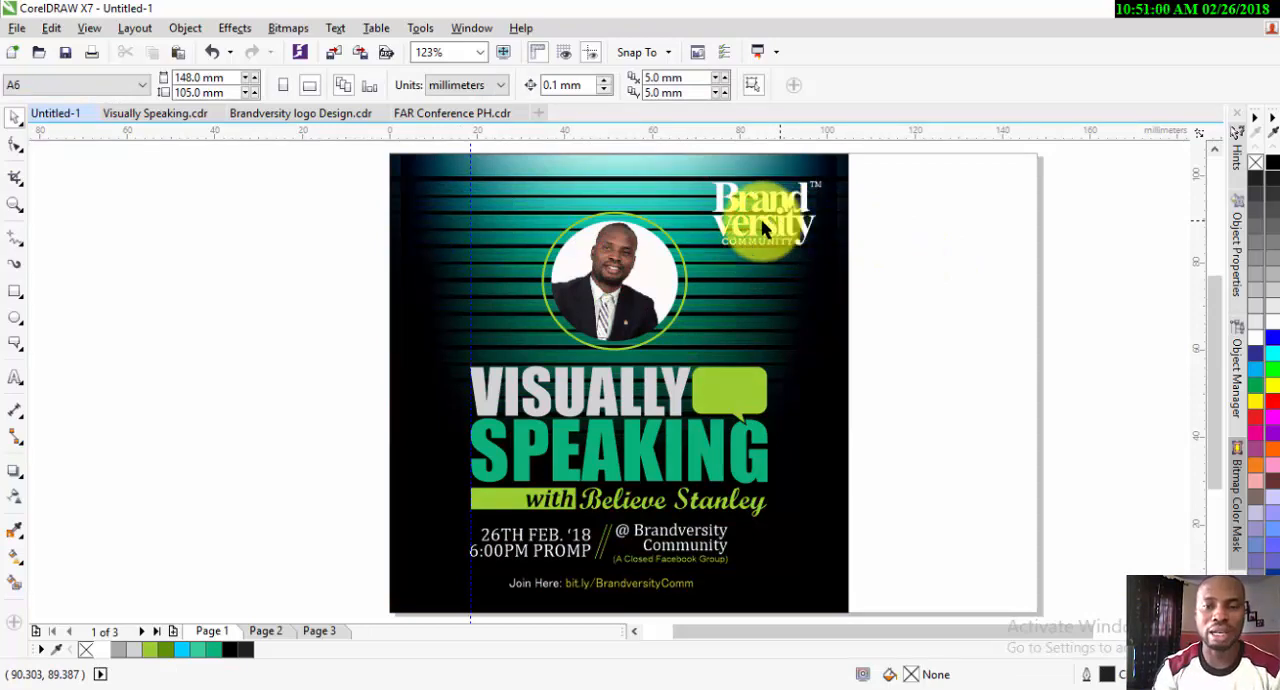
Step: Group the heading with its speech bubble and speaker line, and group the date and venue details separately
click(545, 390)
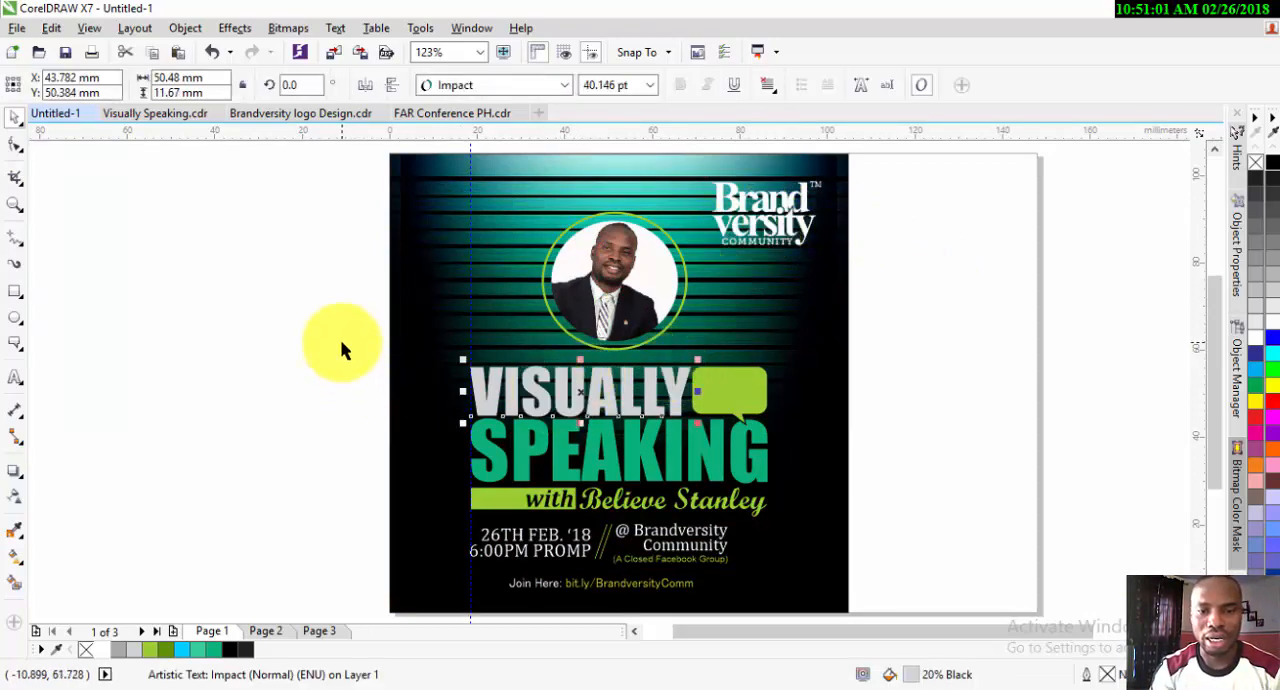
drag(341, 342, 849, 519)
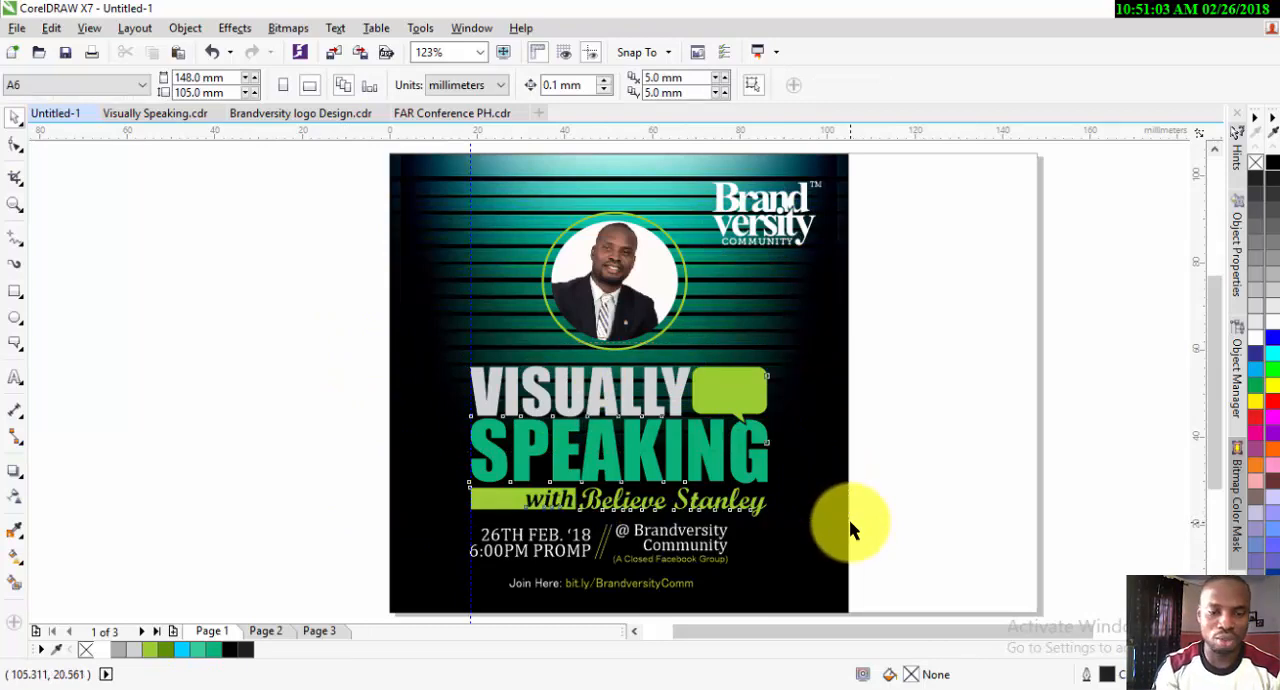
key(ctrl+g)
click(970, 510)
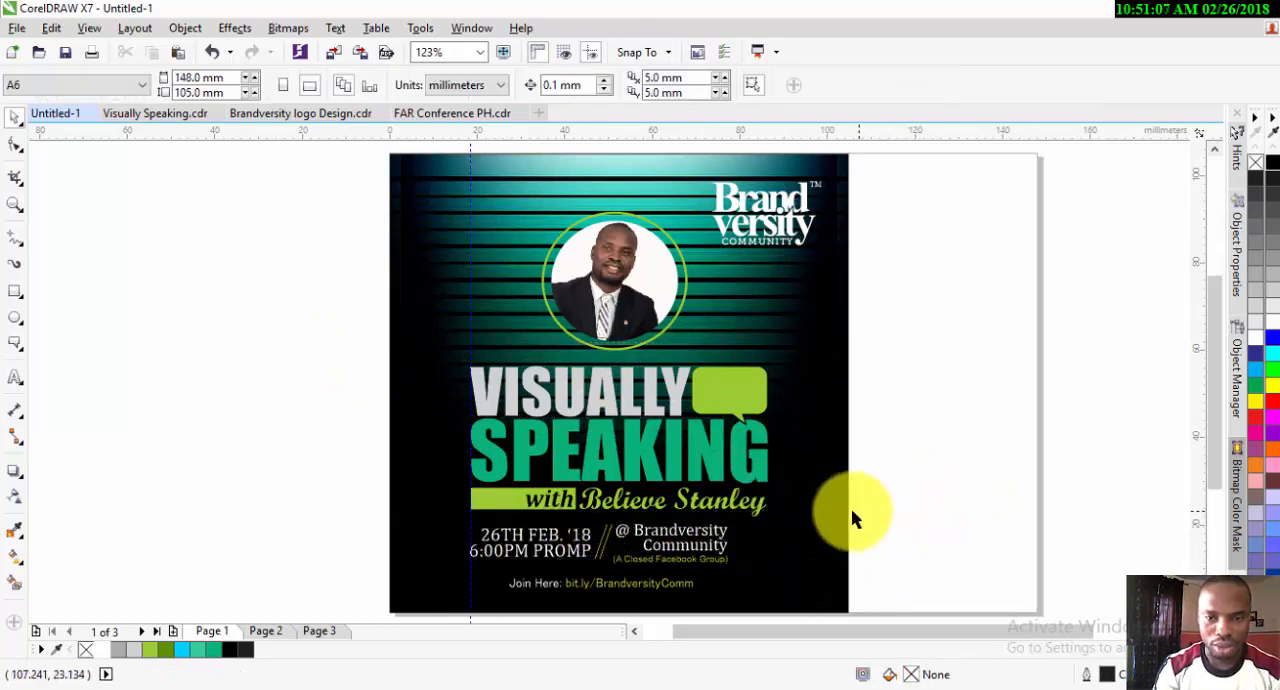
drag(852, 517, 433, 588)
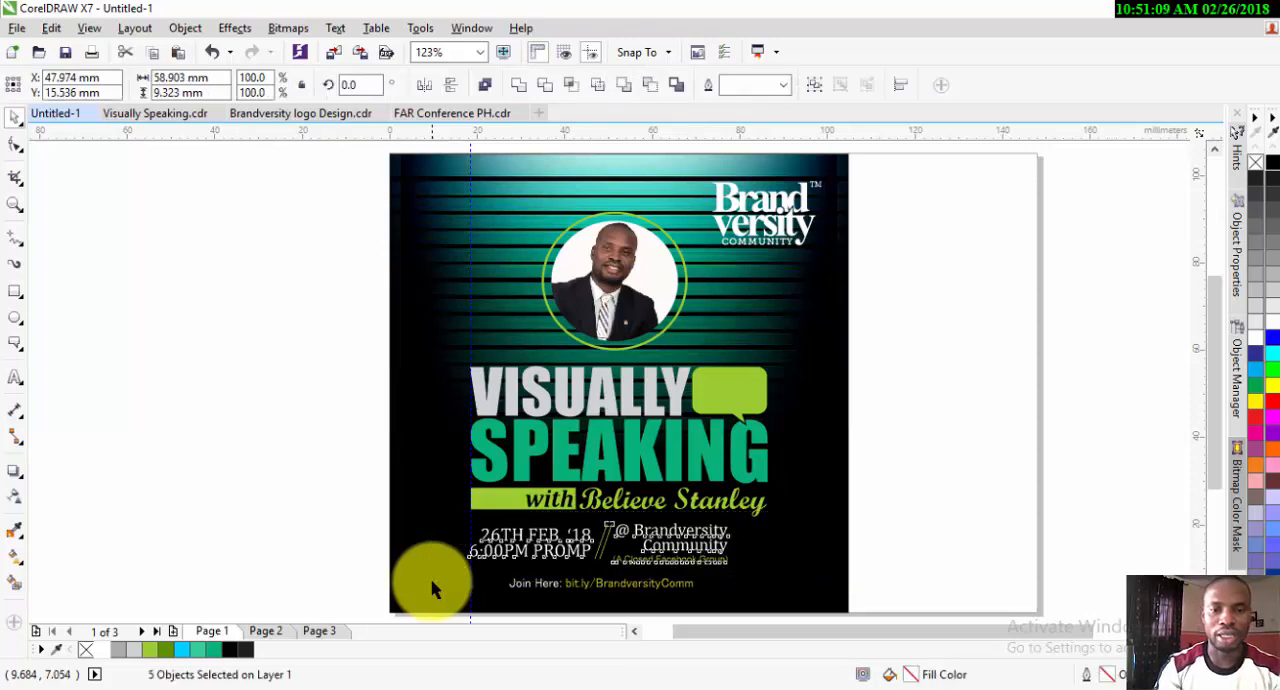
key(ctrl+g)
Step: Try centring the date and venue group horizontally under the heading group
shift+click(590, 483)
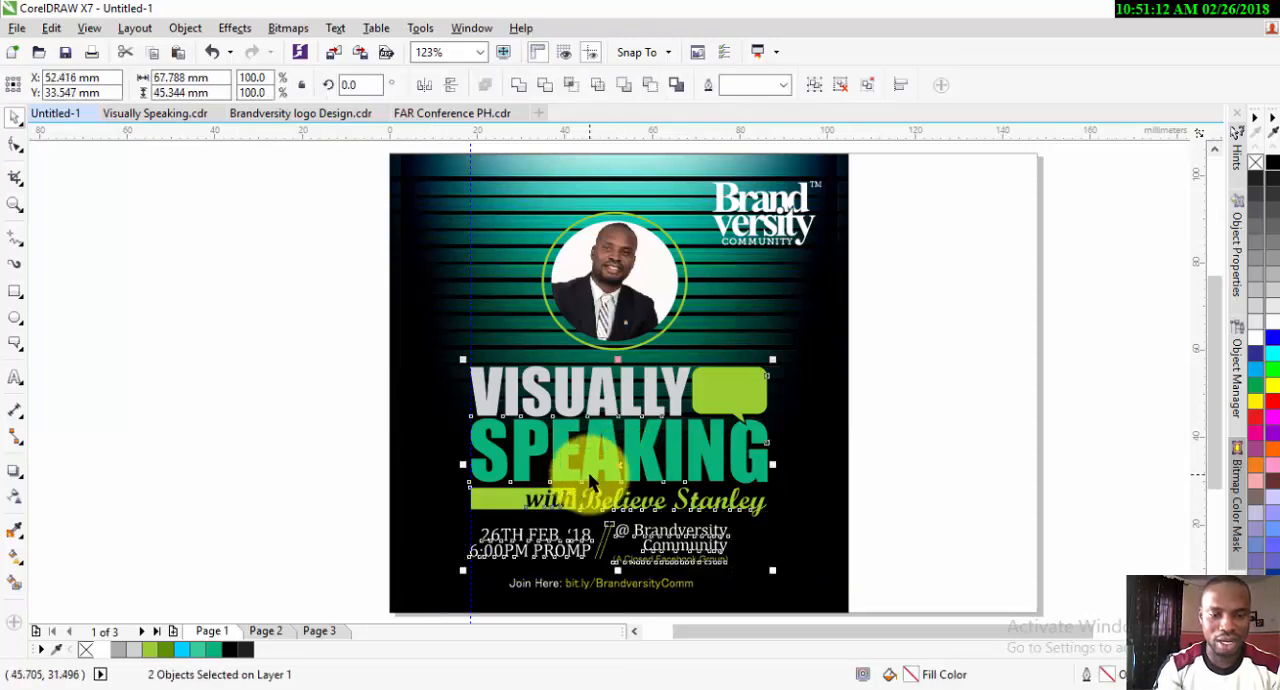
key(c)
click(904, 472)
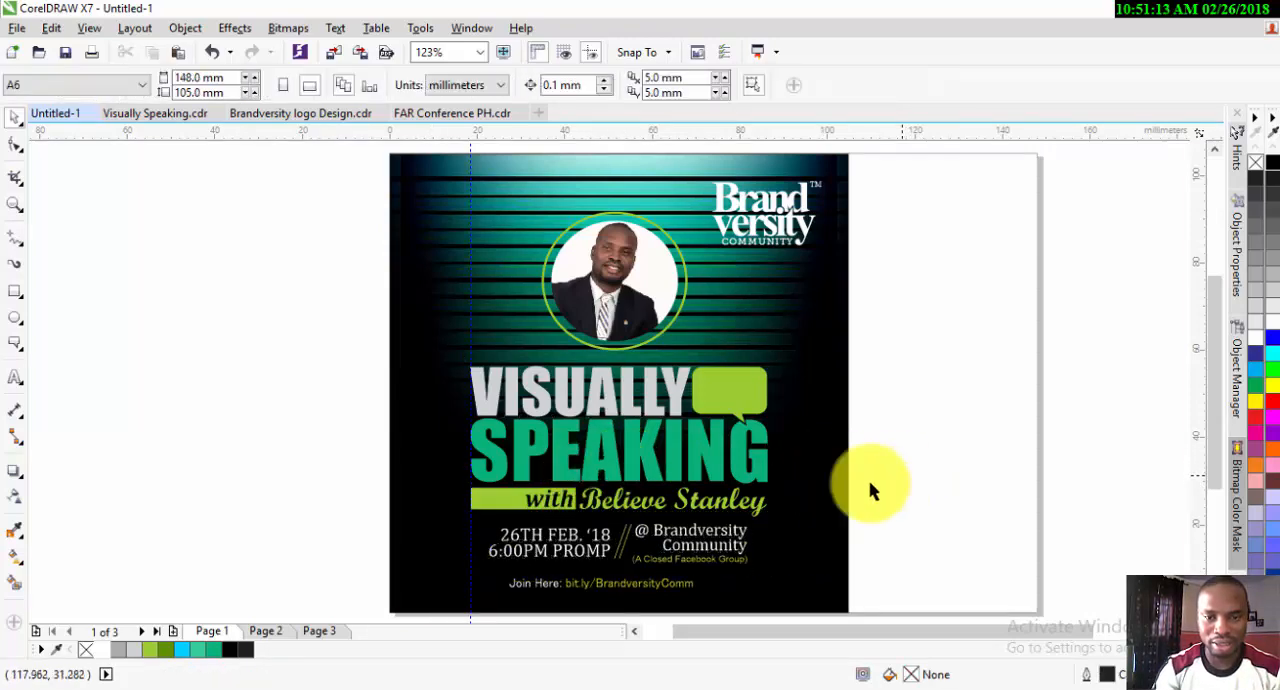
Step: Try aligning the date and venue group with the left edge of the heading group
click(680, 545)
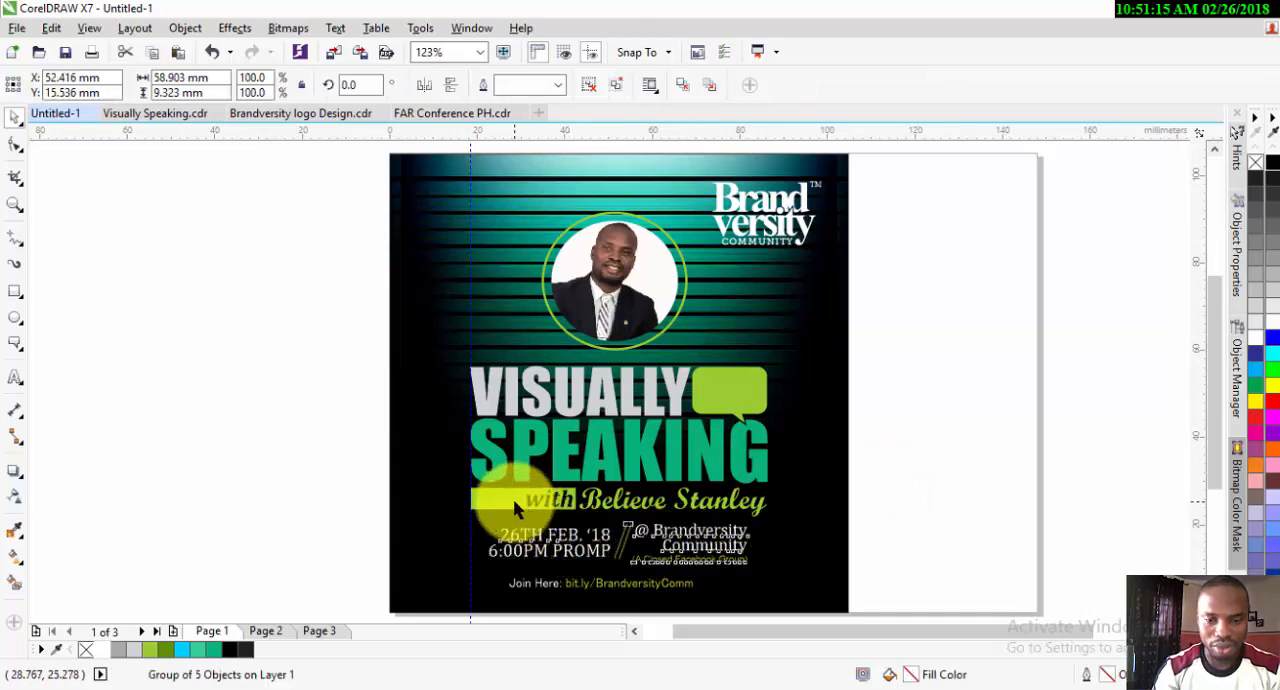
shift+click(488, 458)
key(l)
click(230, 492)
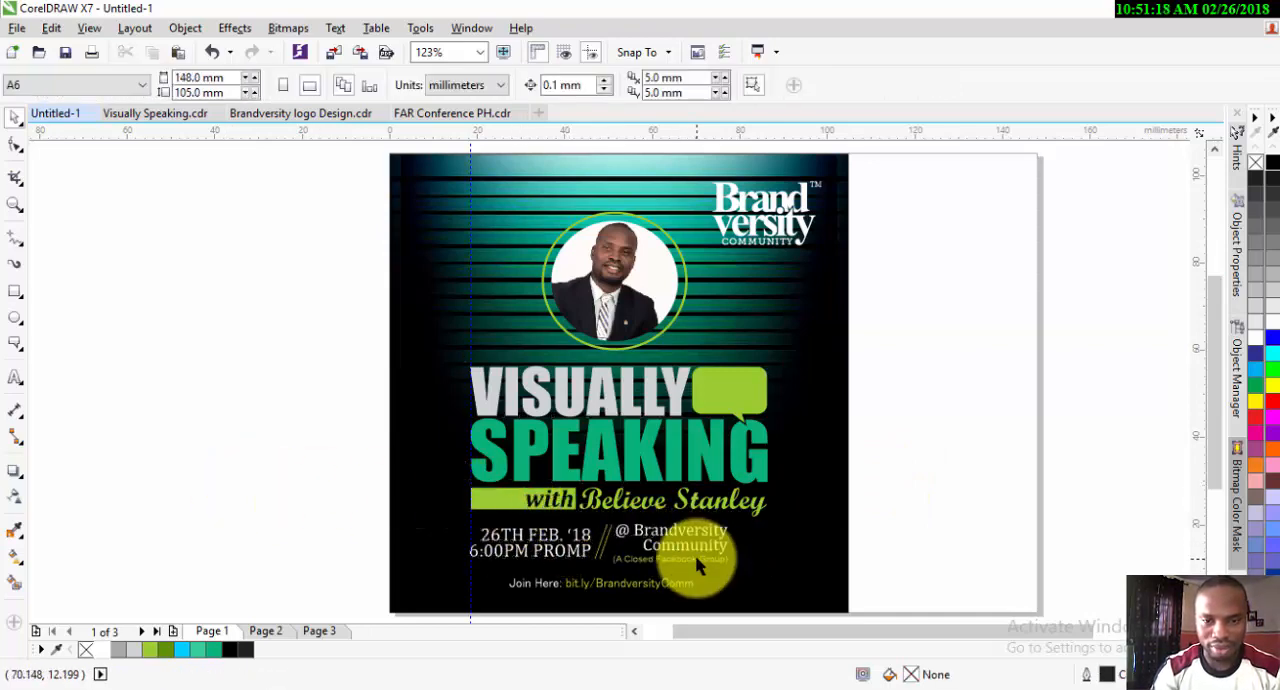
Step: Try enlarging the date and venue group to about 67.5 mm wide to match the heading, and undo the resize
click(697, 560)
drag(735, 574, 773, 588)
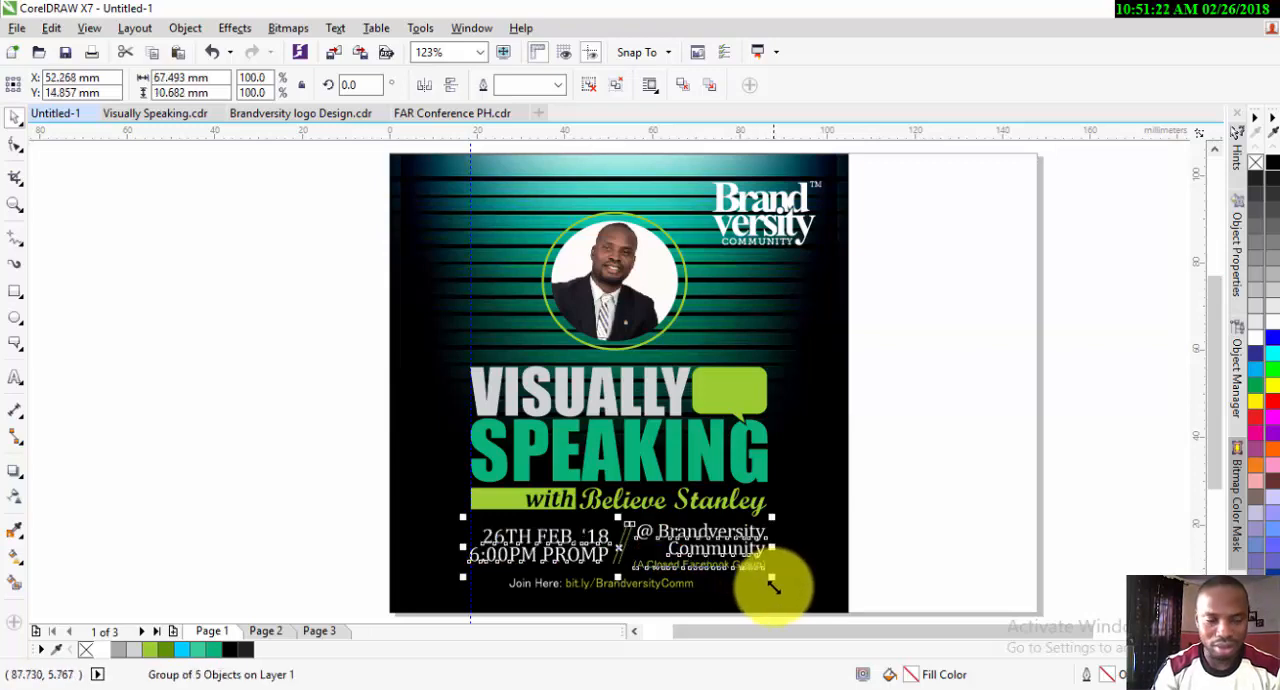
key(ctrl+z)
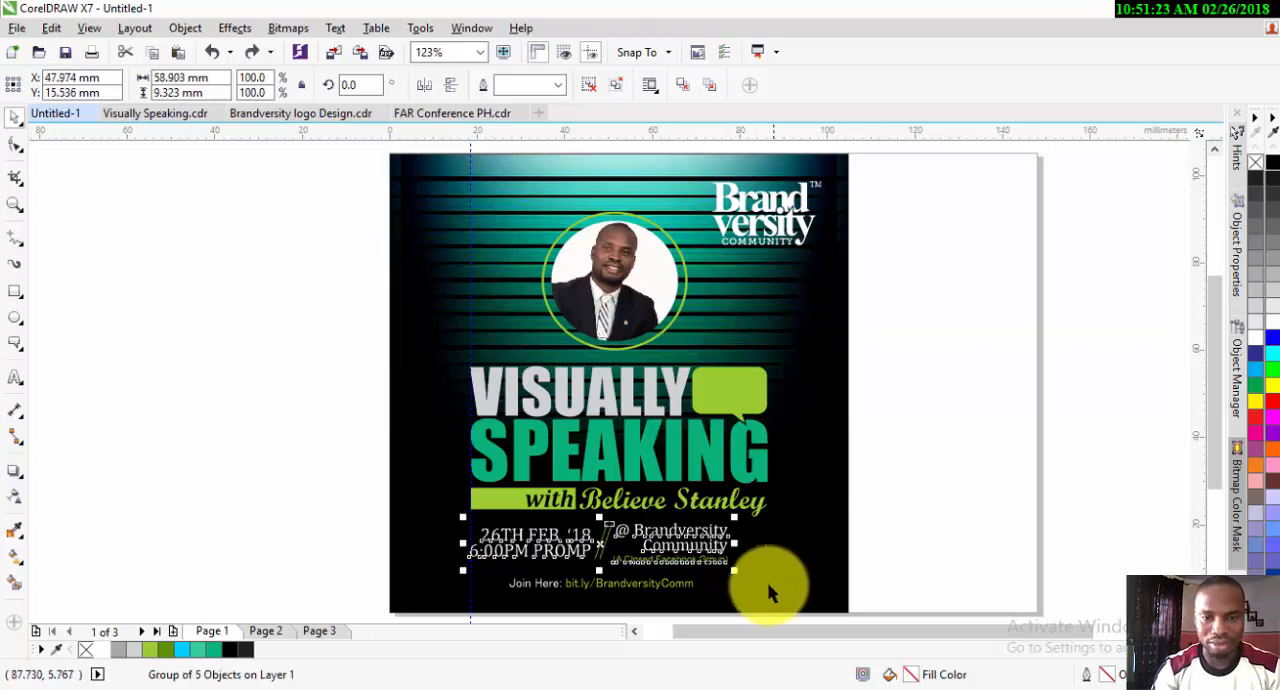
Step: Centre the date and venue group horizontally on the heading group
shift+click(645, 468)
key(c)
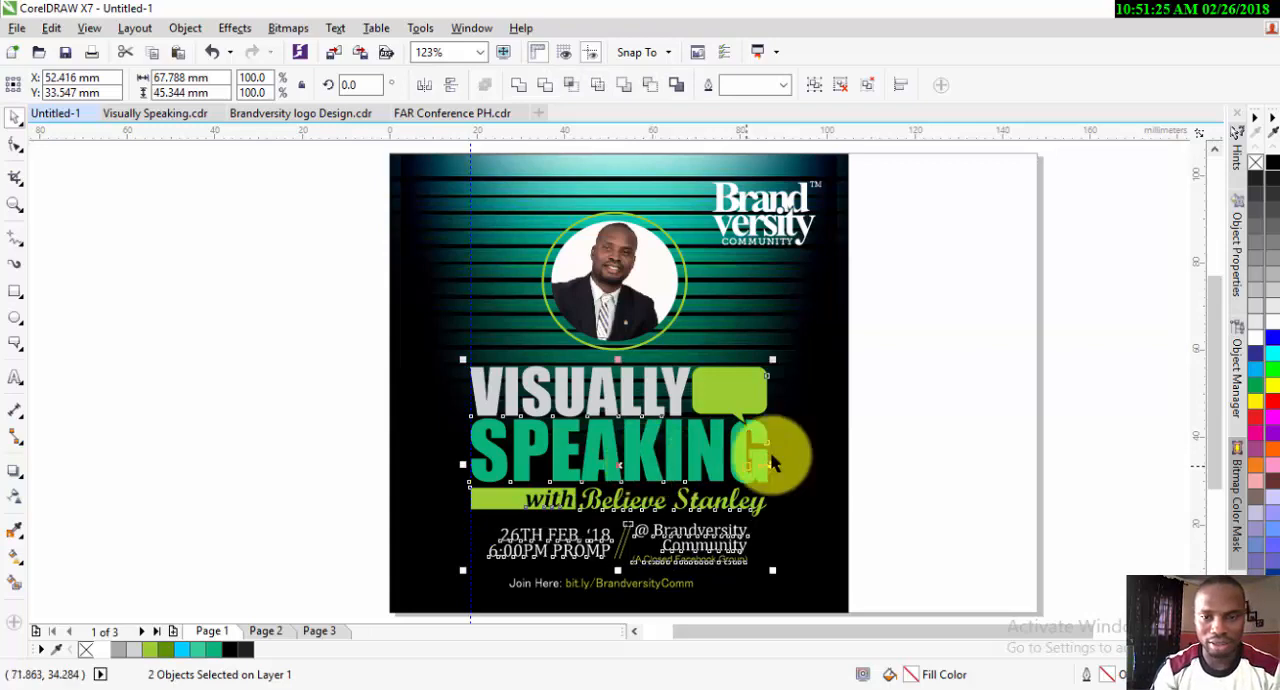
click(878, 465)
Step: Centre the heading group, the date and venue group and the Join Here line horizontally on the flyer background
drag(877, 345, 440, 580)
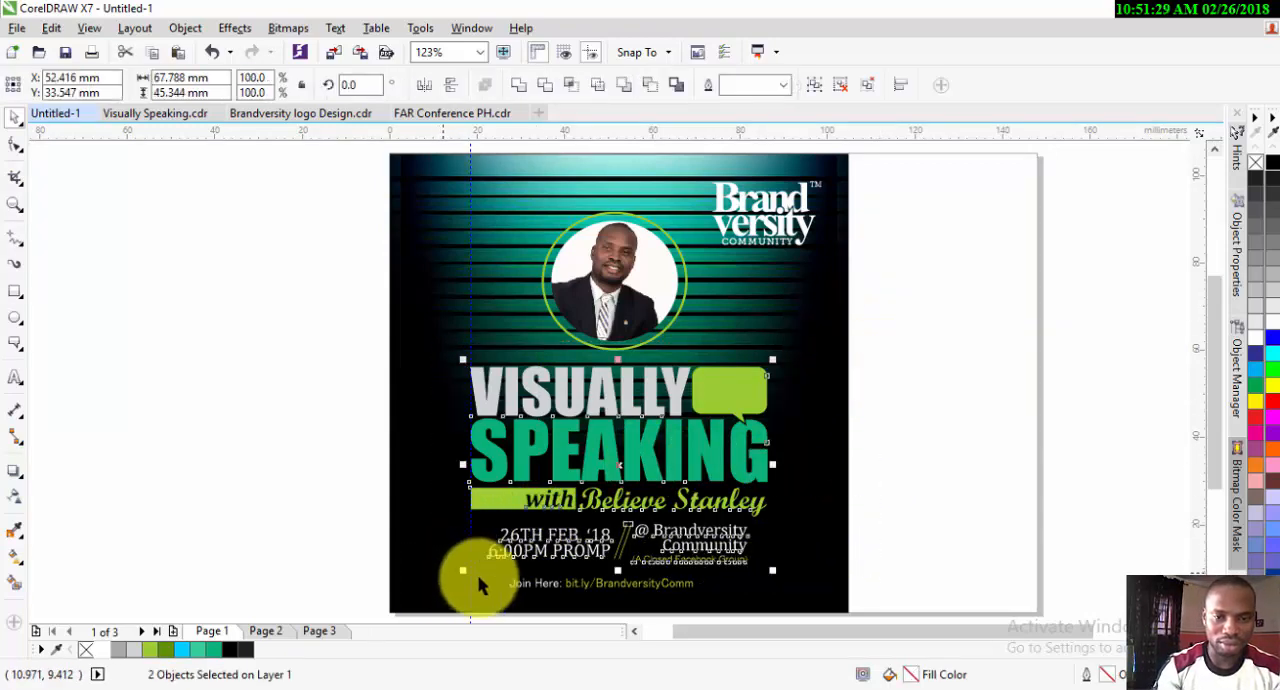
shift+click(543, 585)
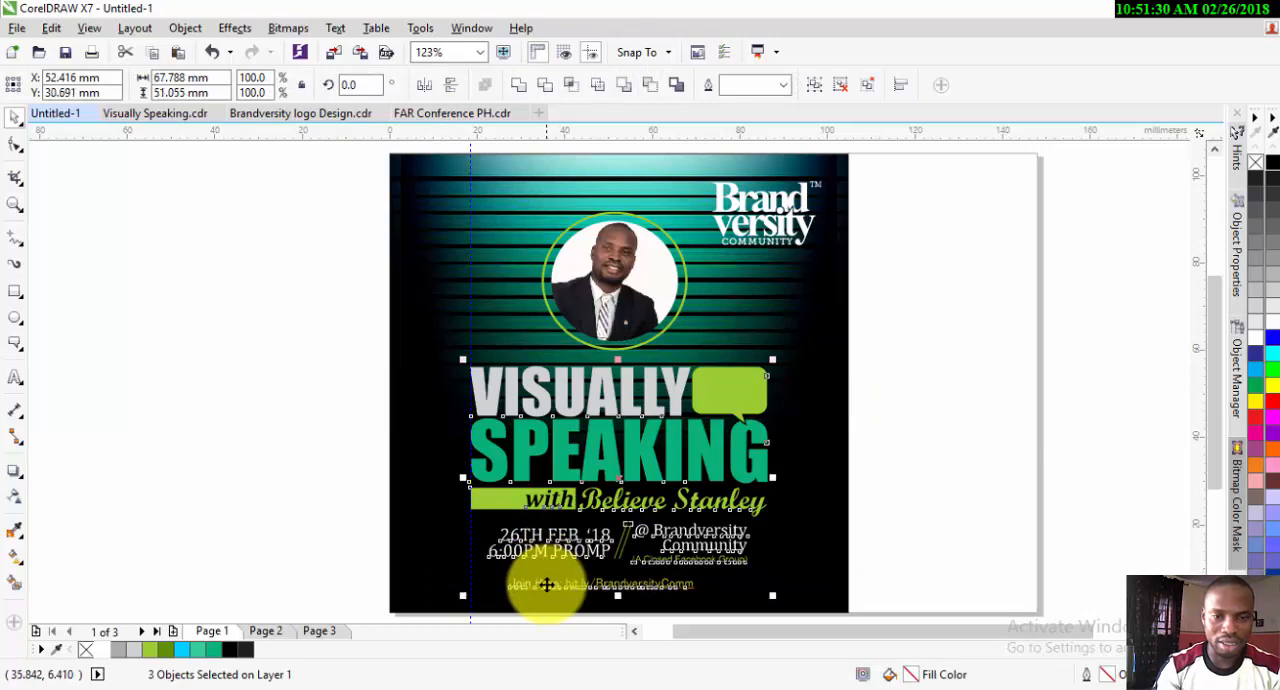
shift+click(421, 547)
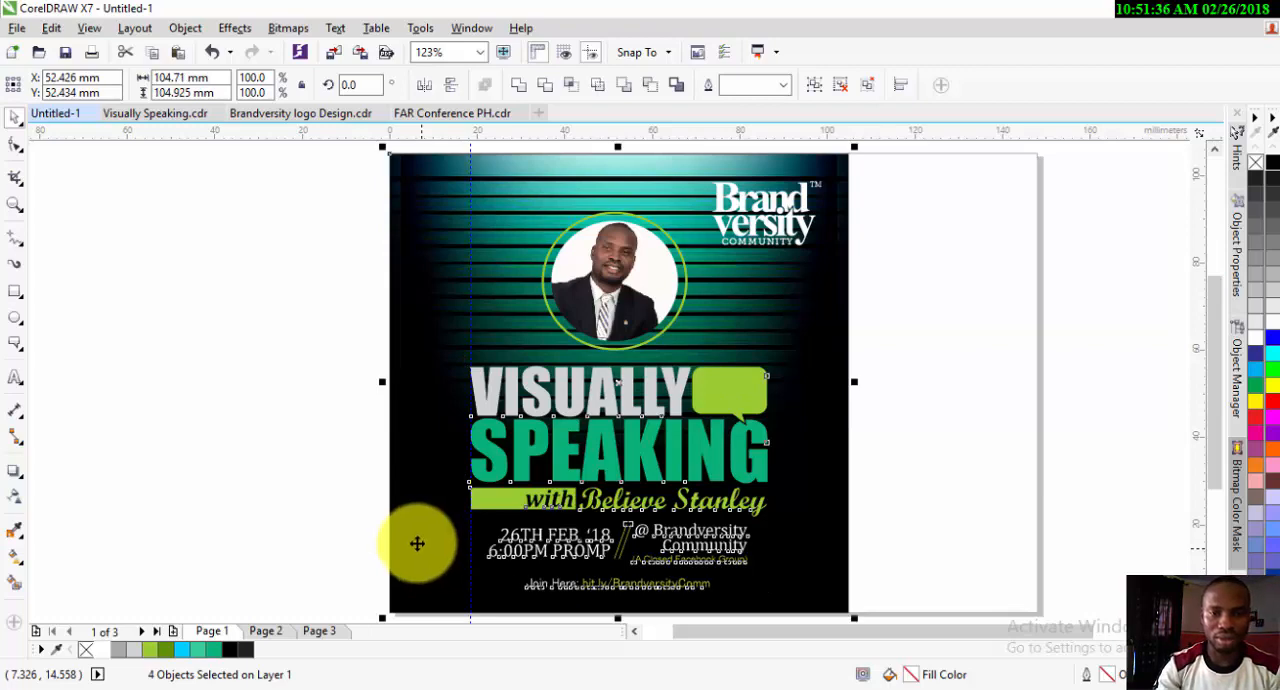
Step: Centre the speaker photo and its green ring horizontally on the flyer background
click(597, 310)
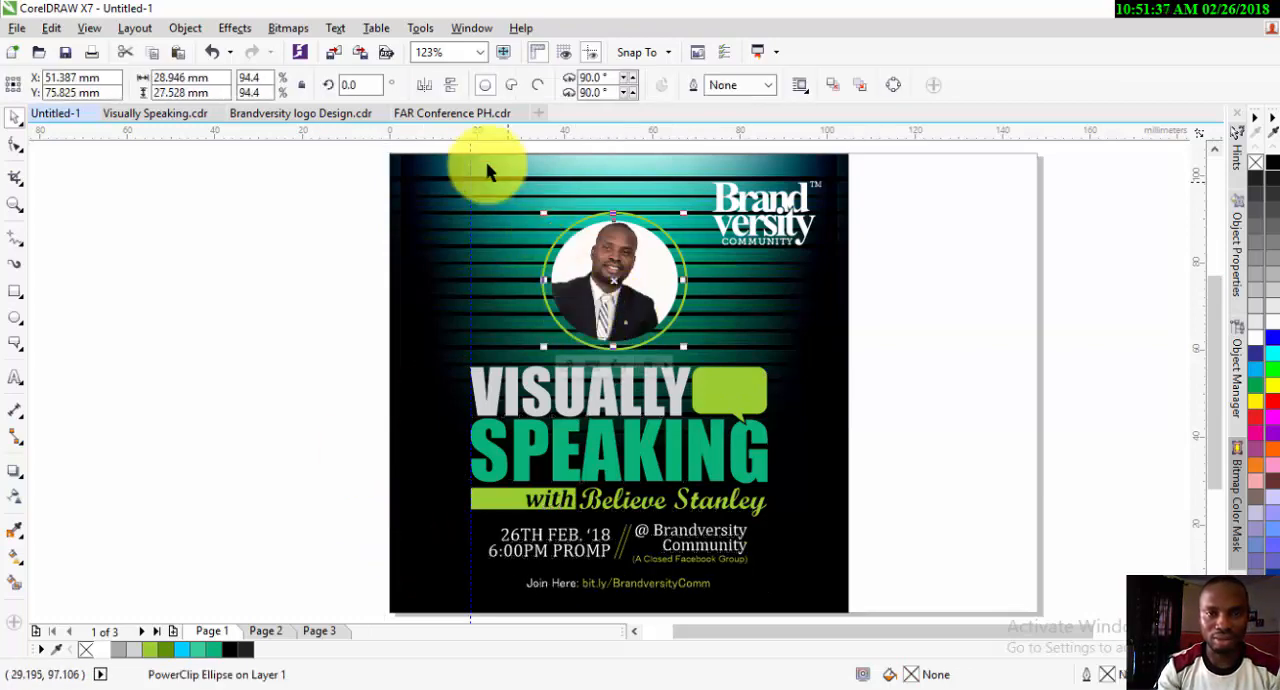
drag(480, 149, 705, 367)
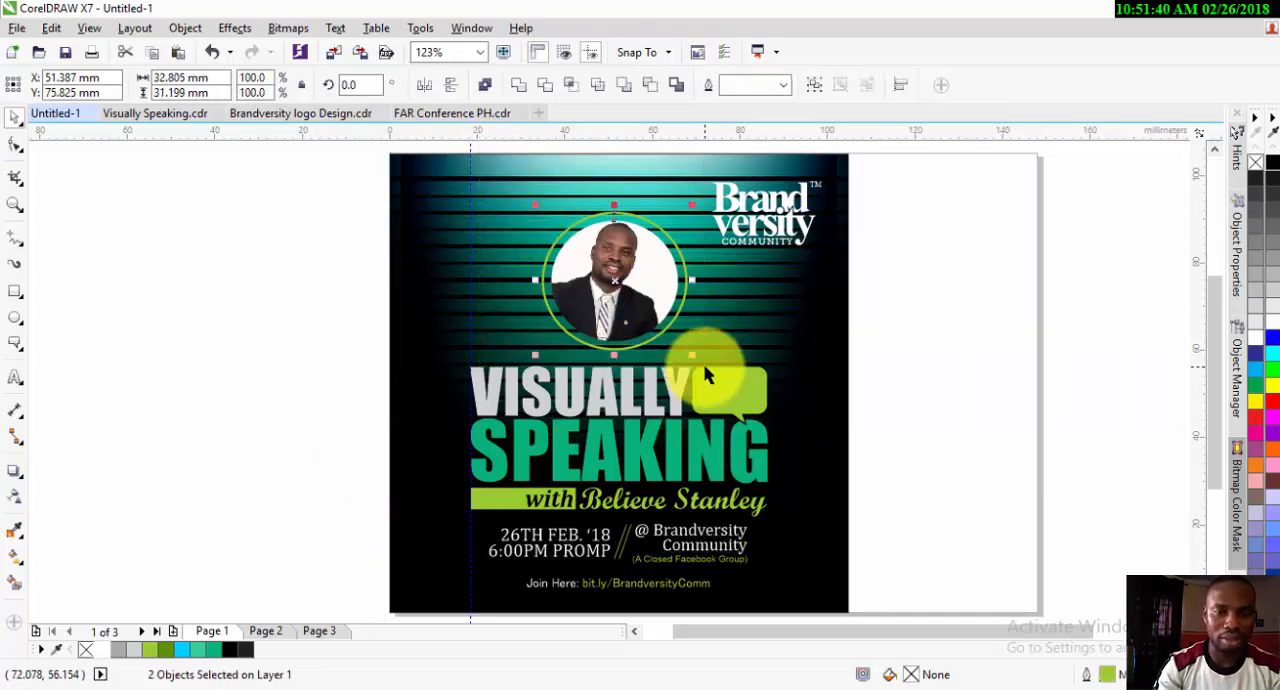
shift+click(423, 357)
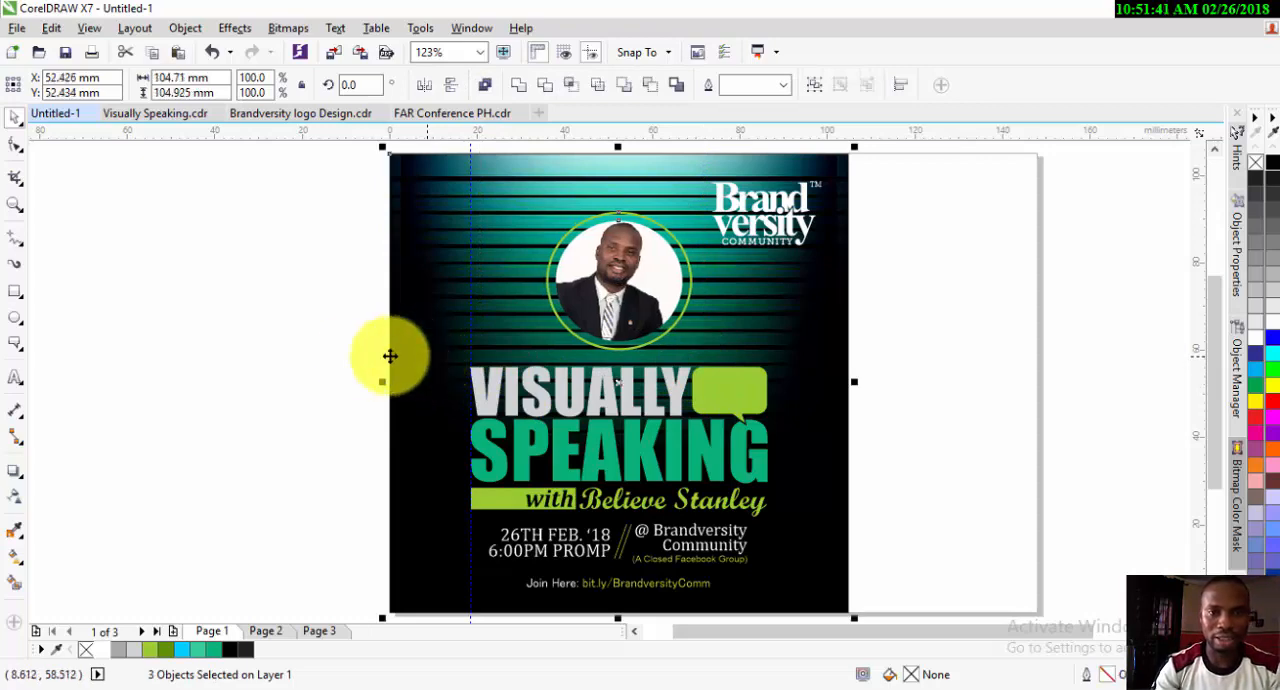
click(320, 343)
Step: Try grouping all flyer elements including the logo and centring the group on the background, and undo both
drag(876, 163, 420, 592)
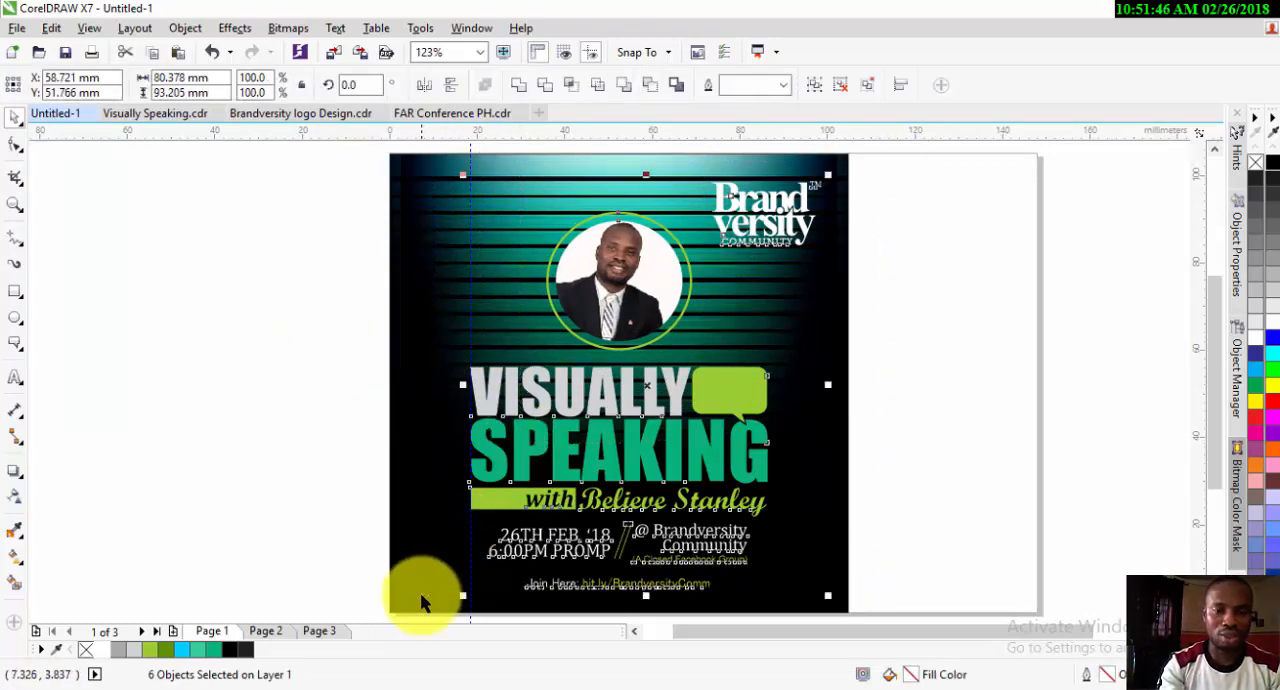
key(ctrl+g)
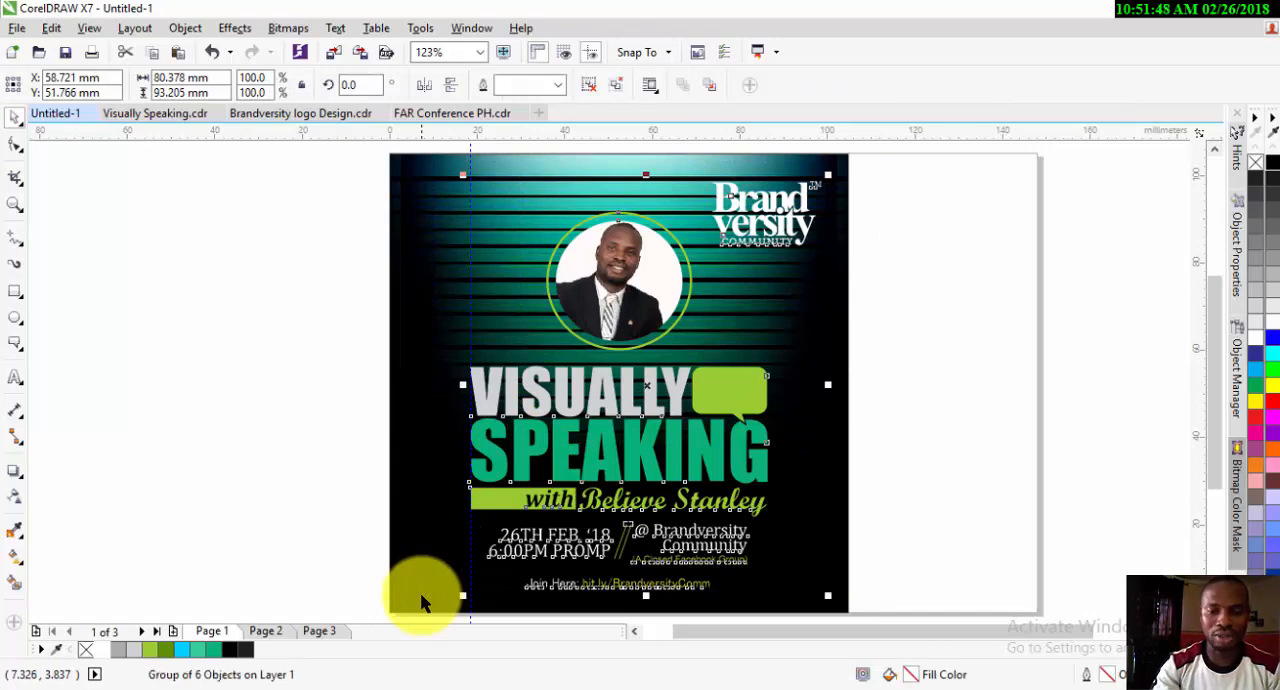
shift+click(415, 547)
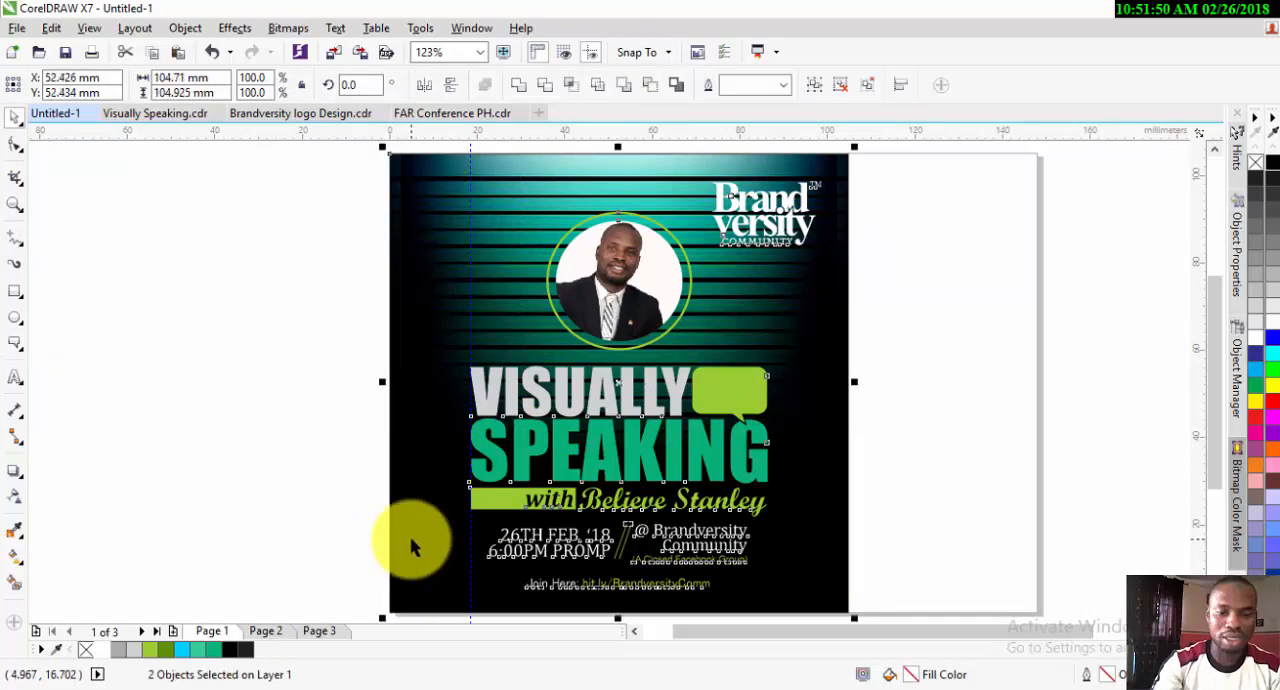
key(c)
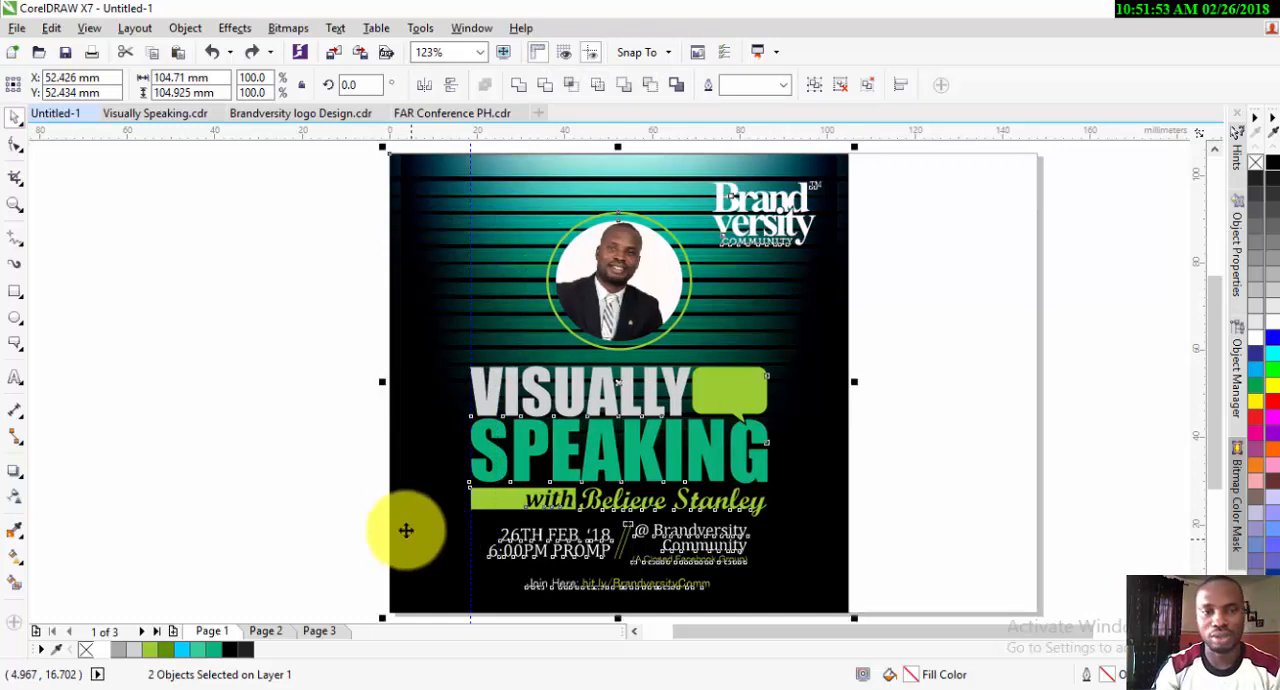
click(244, 426)
click(639, 268)
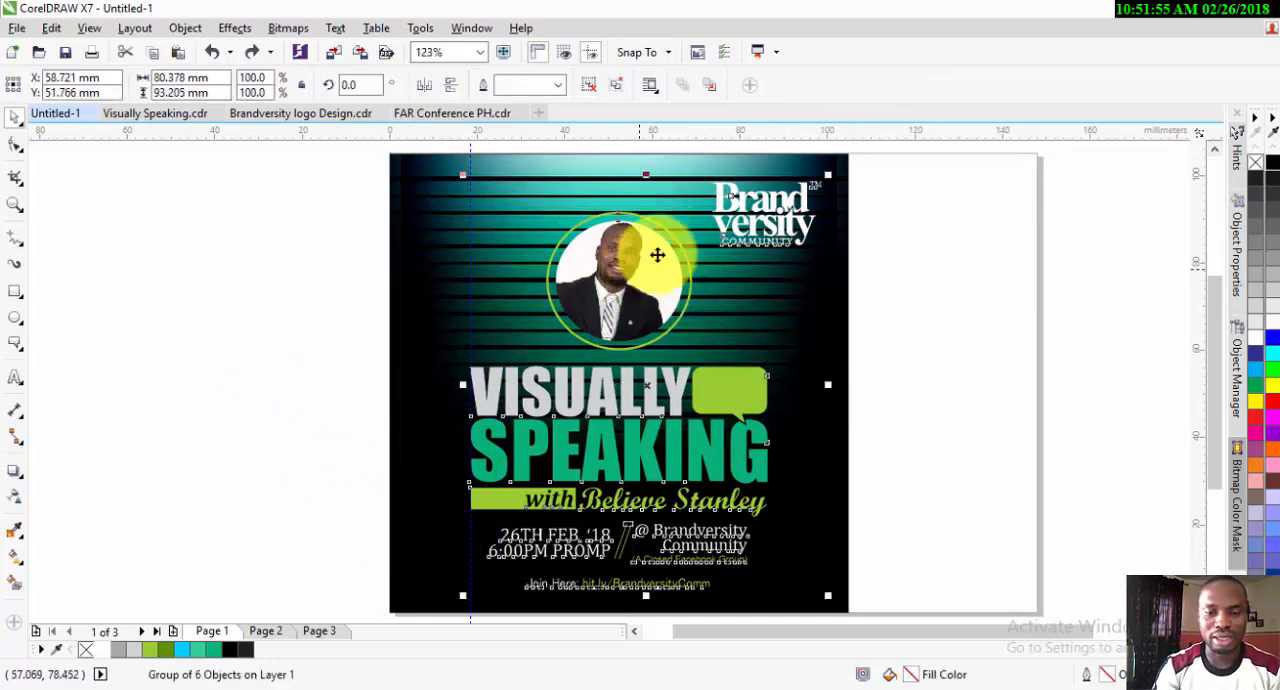
click(985, 192)
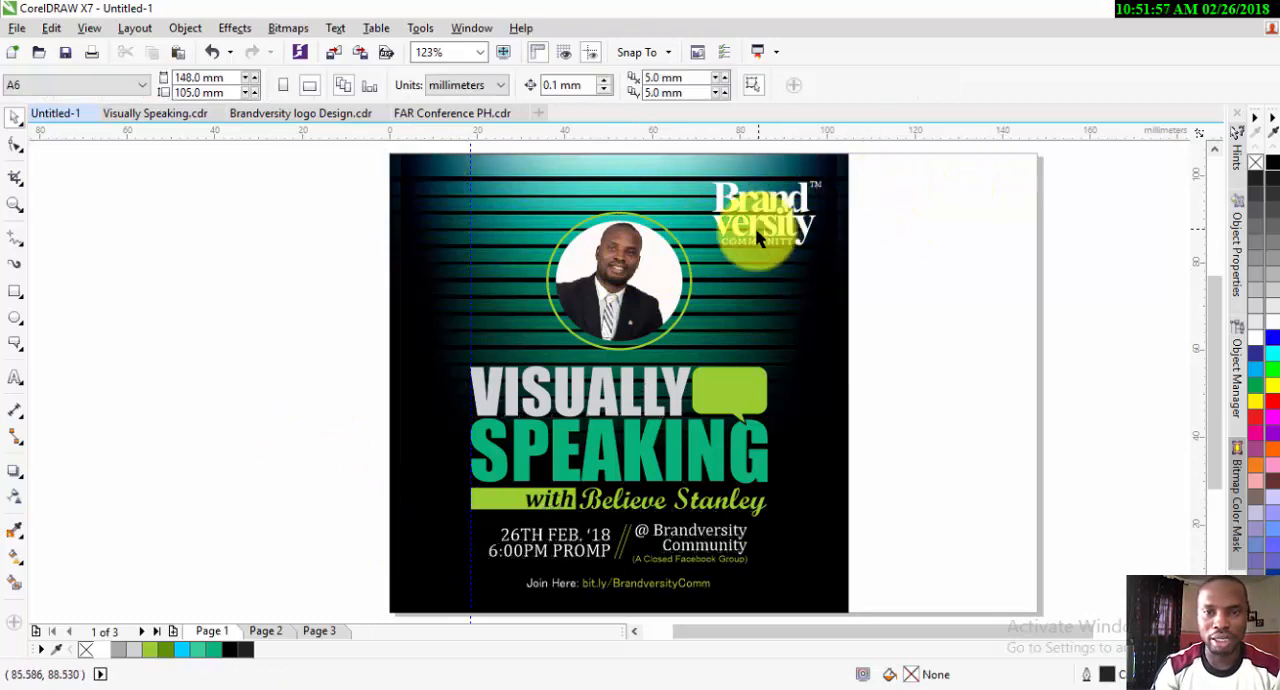
Step: Group the ringed photo, heading, date and venue, and Join Here line without the logo, and align the group with the flyer background
click(588, 262)
drag(364, 176, 792, 572)
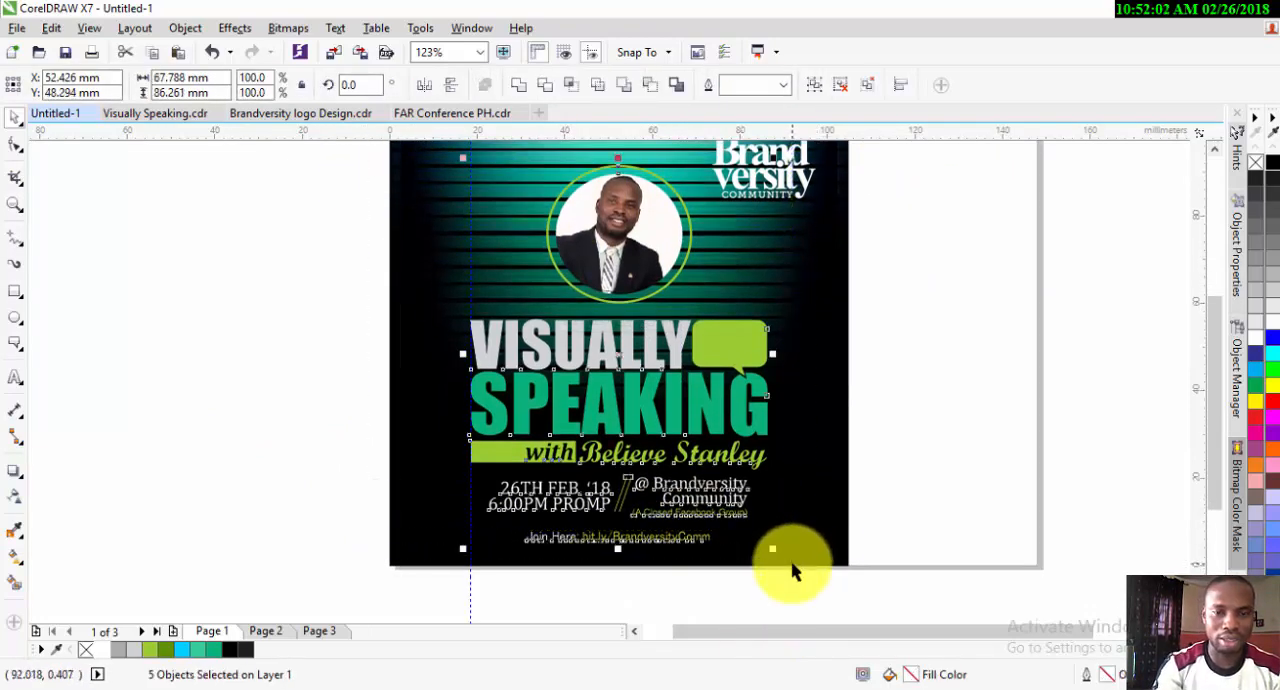
key(ctrl+g)
shift+click(822, 530)
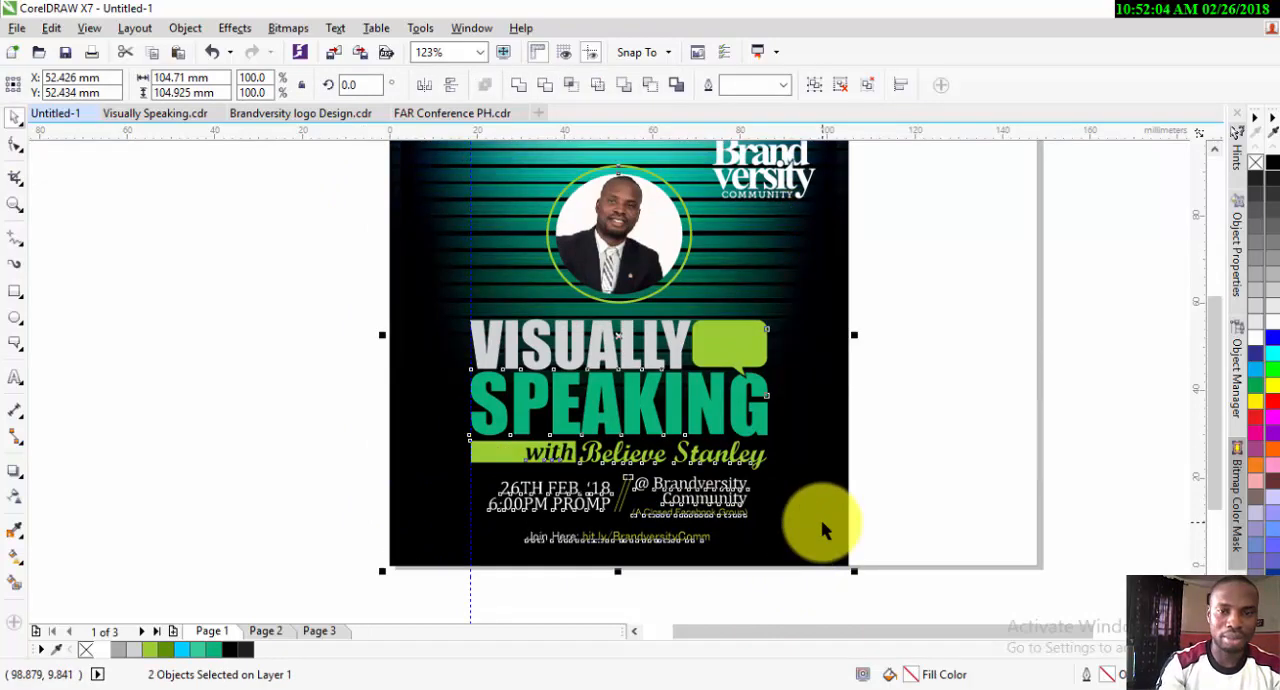
scroll(822, 530, up, 1)
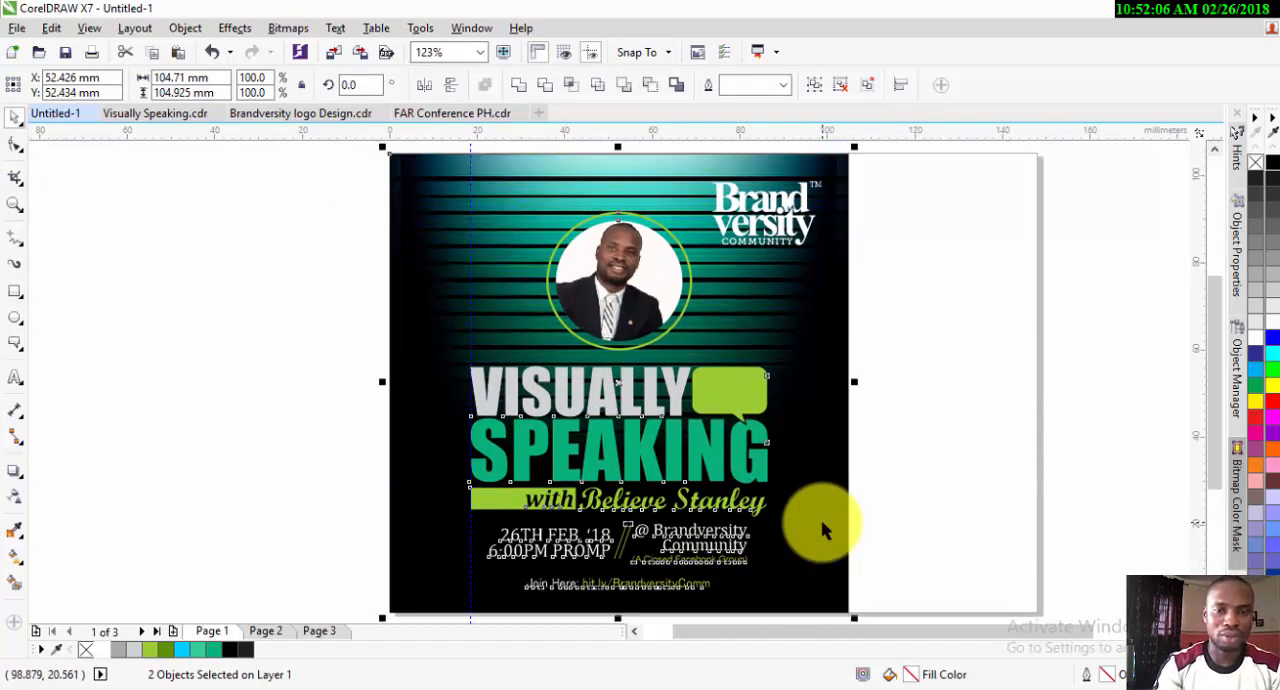
click(880, 440)
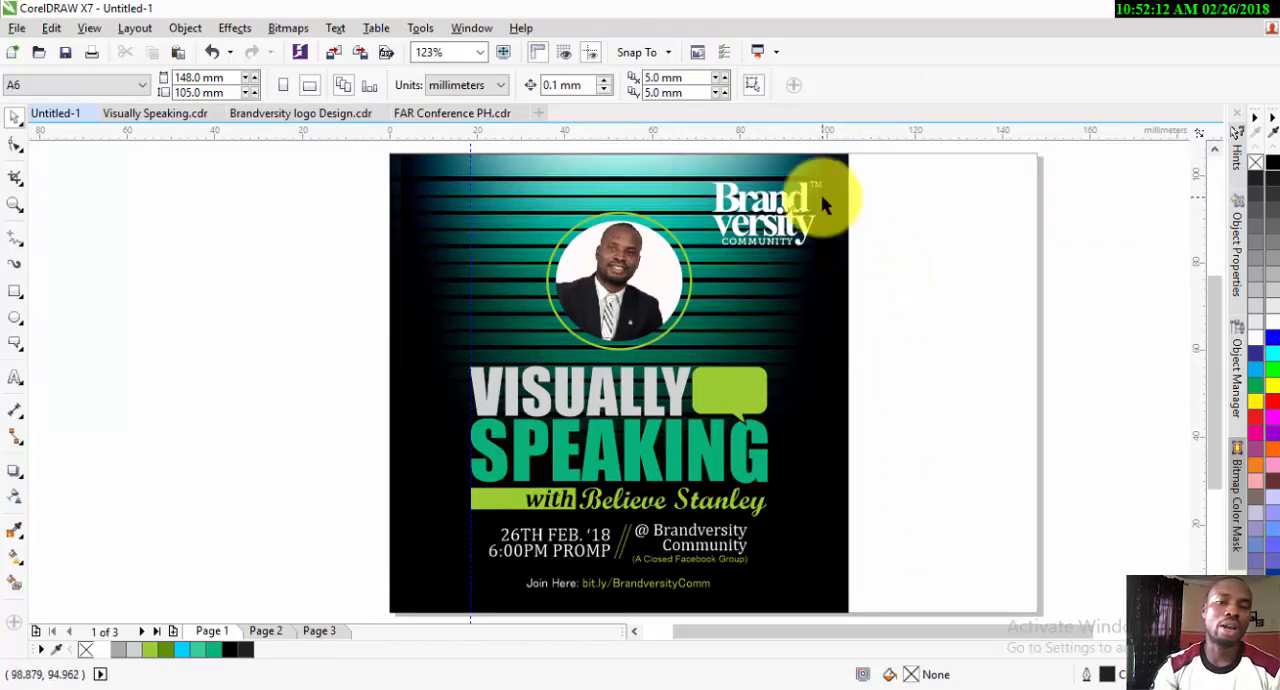
Step: Ungroup the flyer elements and enlarge the speaker photo with its ring about its centre to about 37.7 by 35.8 mm
click(606, 274)
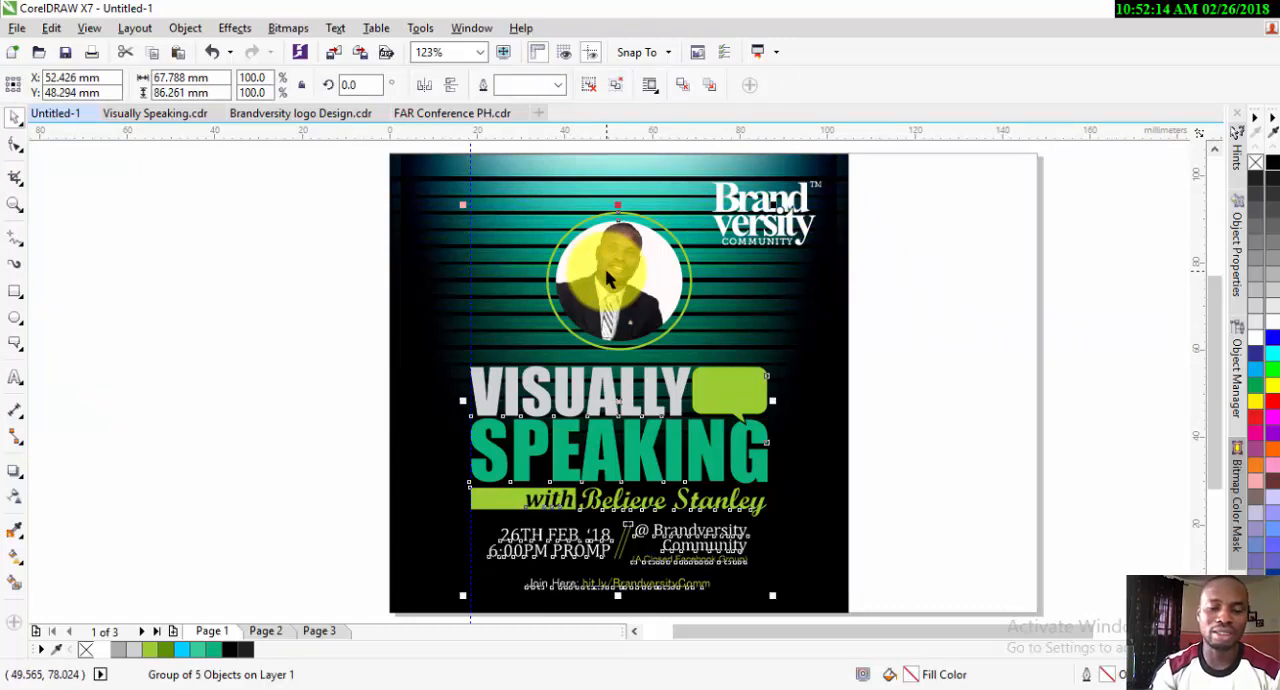
key(ctrl+u)
click(944, 267)
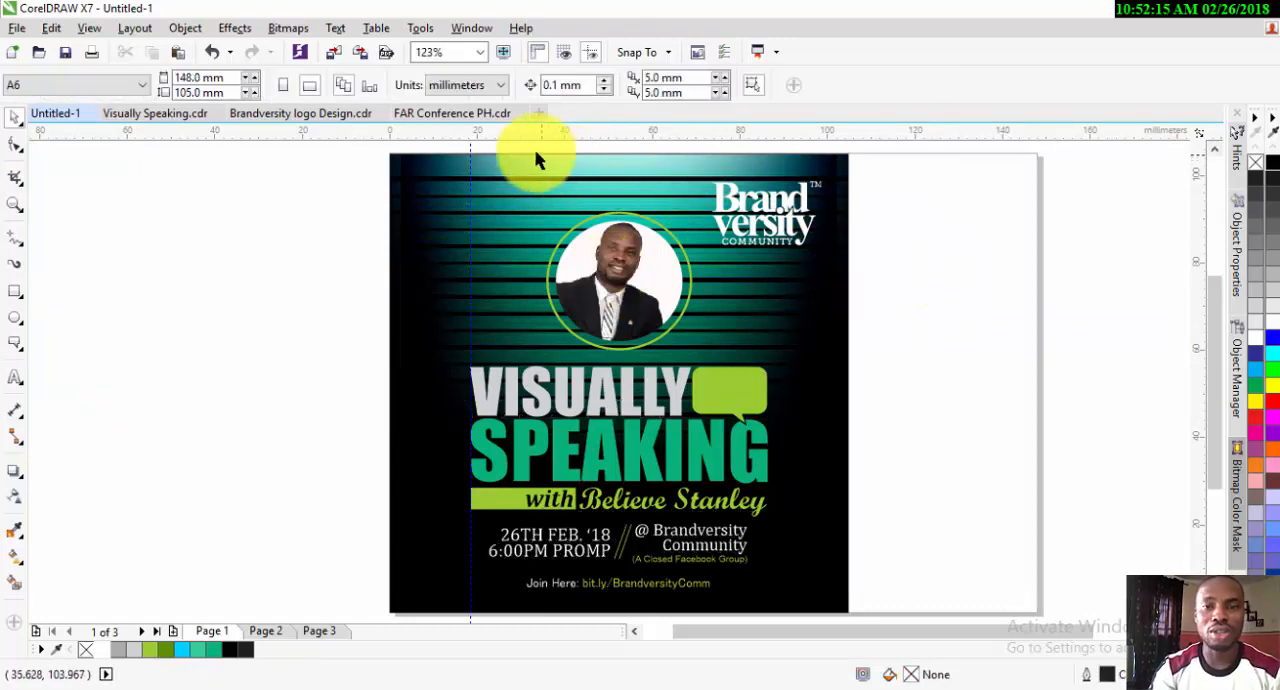
drag(503, 160, 708, 370)
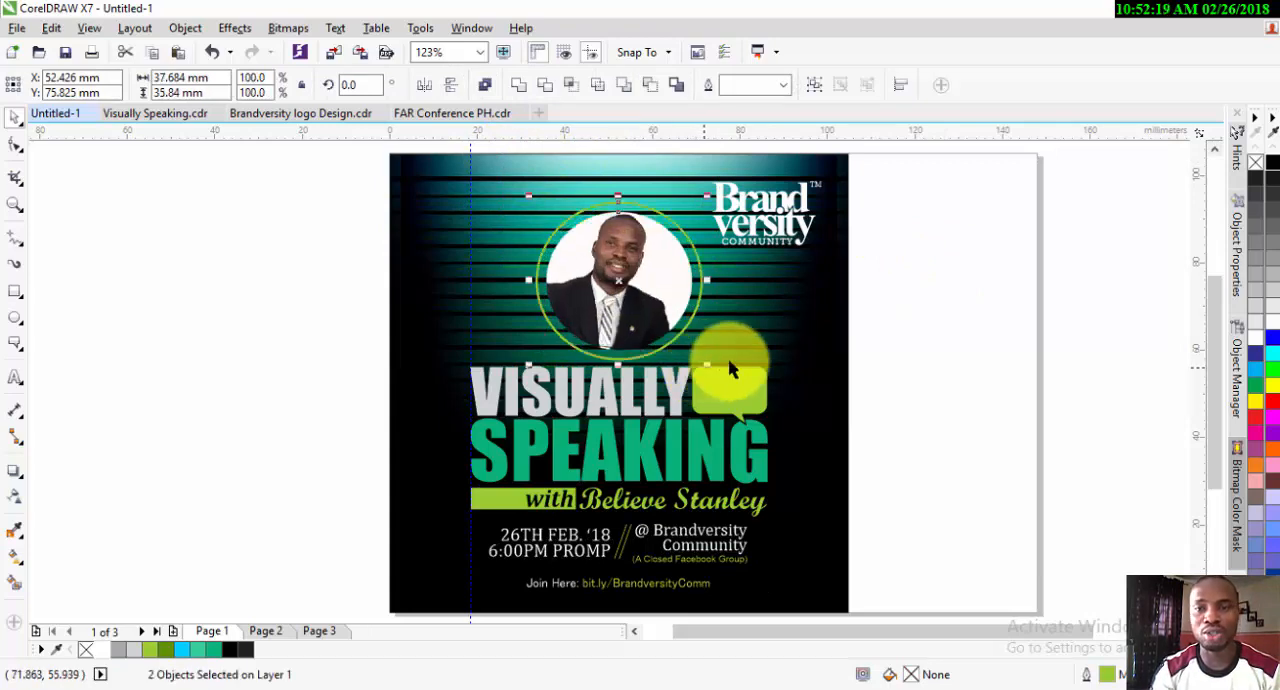
click(893, 405)
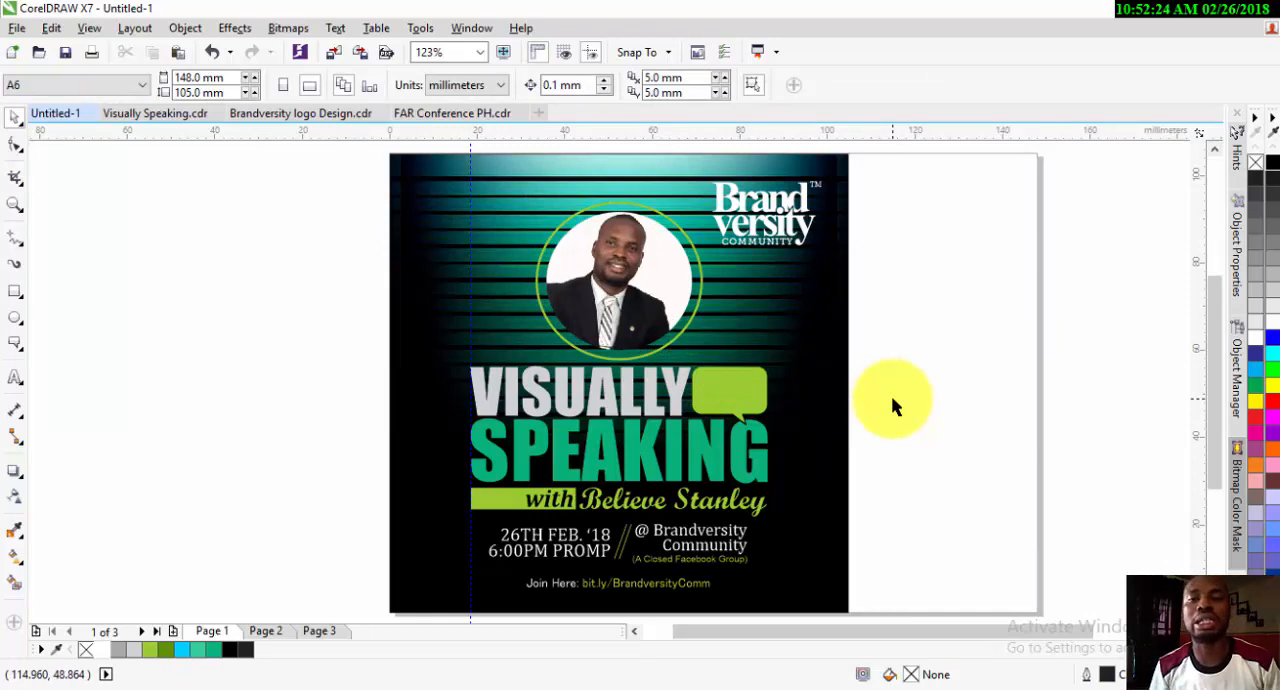
click(919, 0)
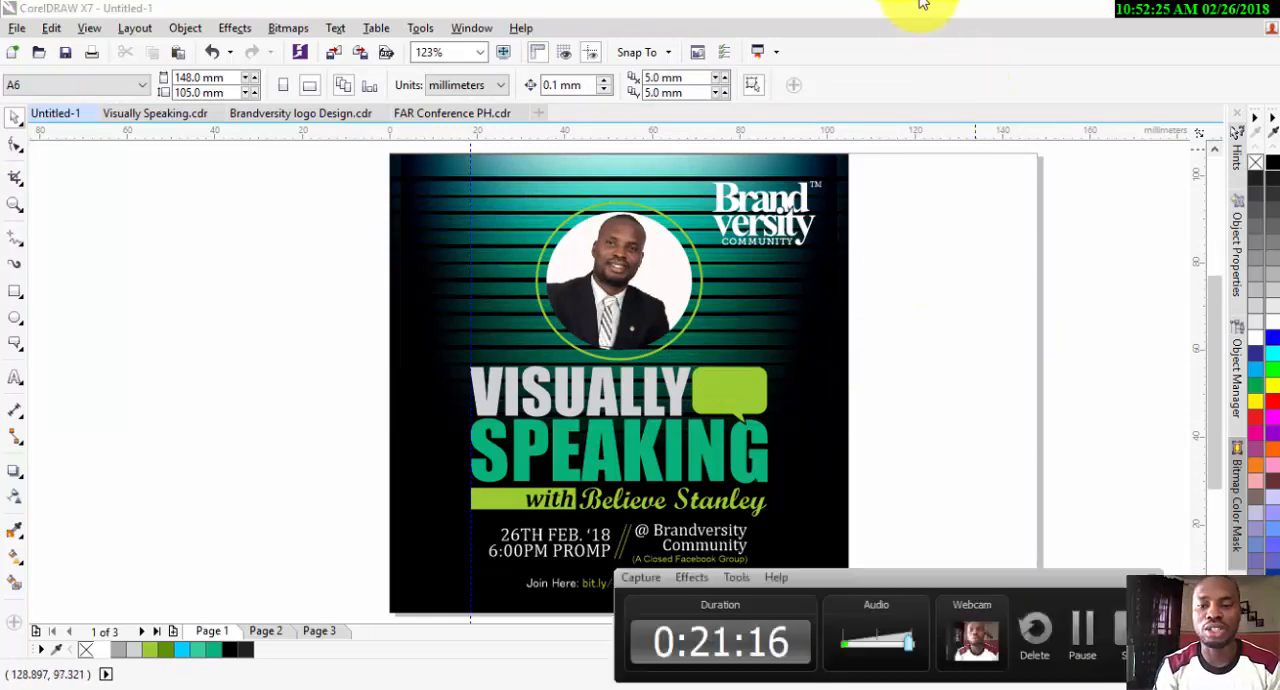